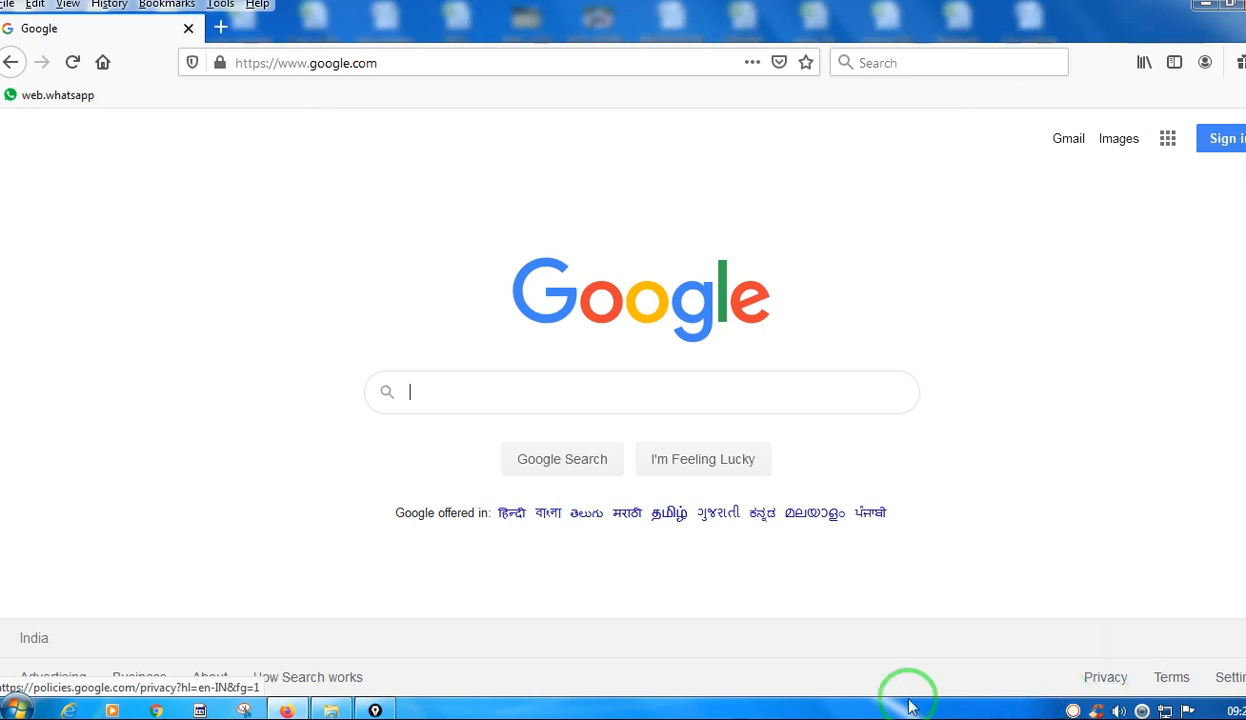
Search Google for "download mysql 5.5".
click(443, 395)
text(download mysql 5.5)
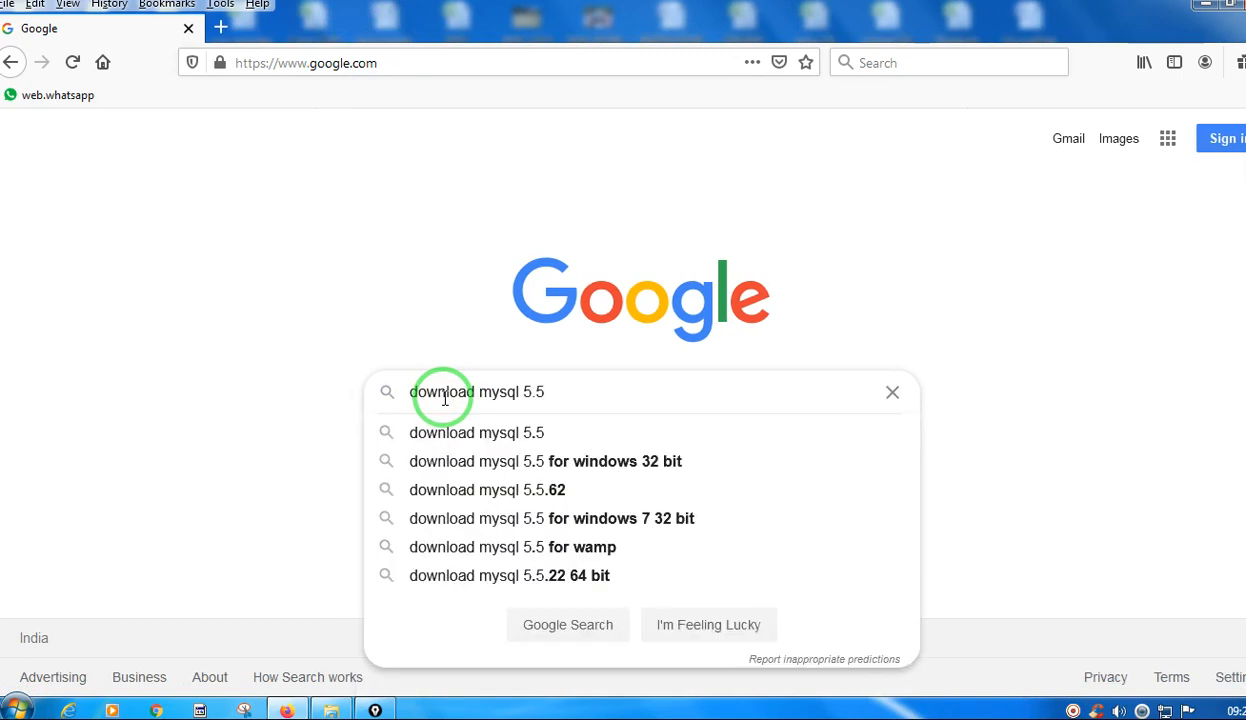
key(BackSpace)
key(BackSpace)
key(BackSpace)
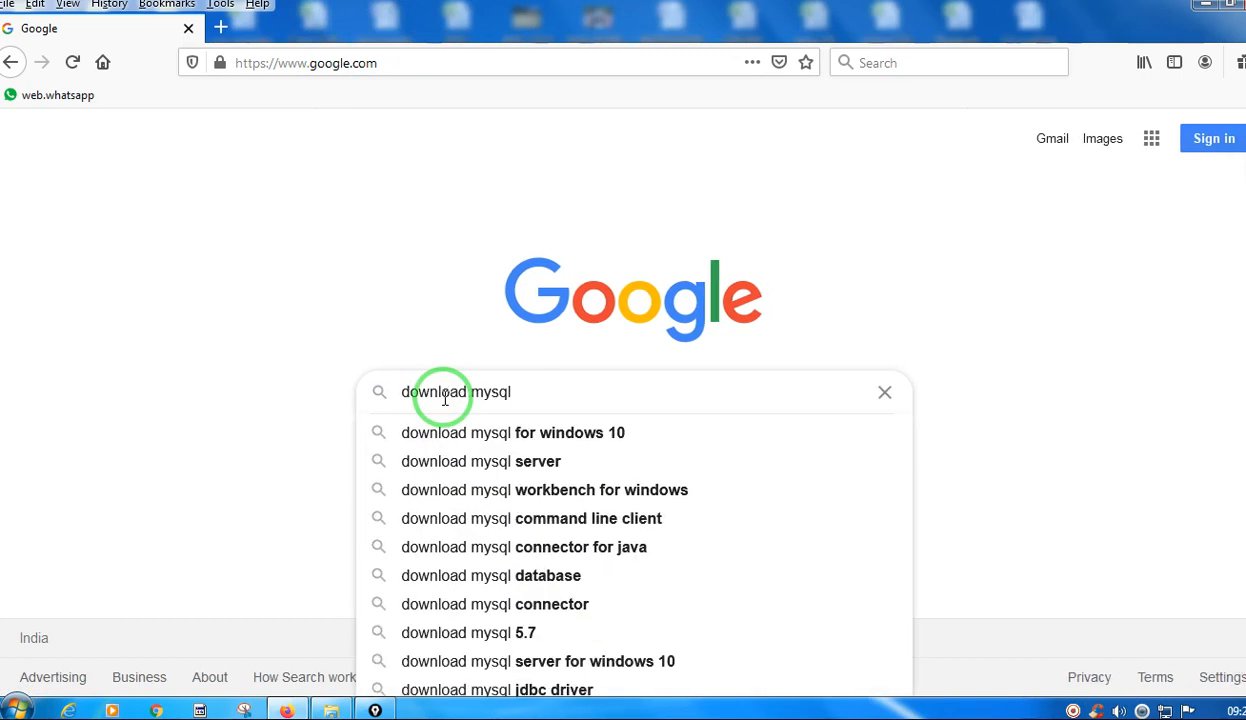
key(BackSpace)
key(BackSpace)
key(BackSpace)
key(BackSpace)
key(BackSpace)
key(BackSpace)
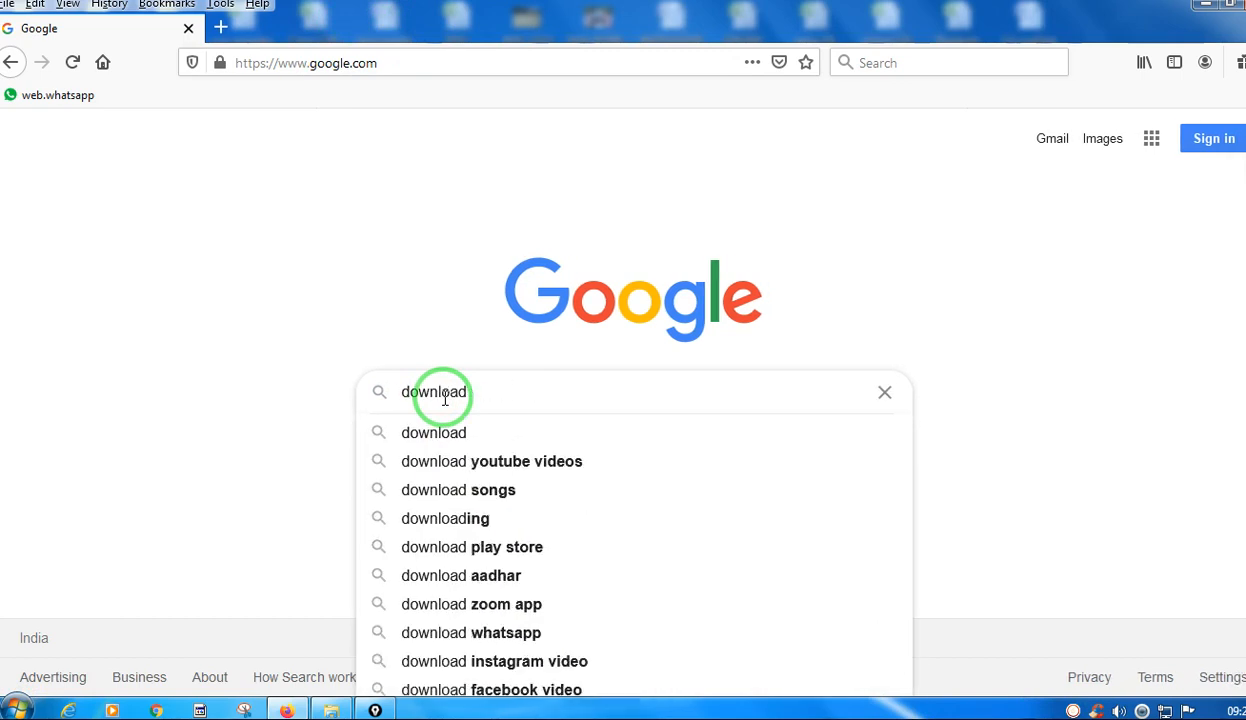
text(mysql)
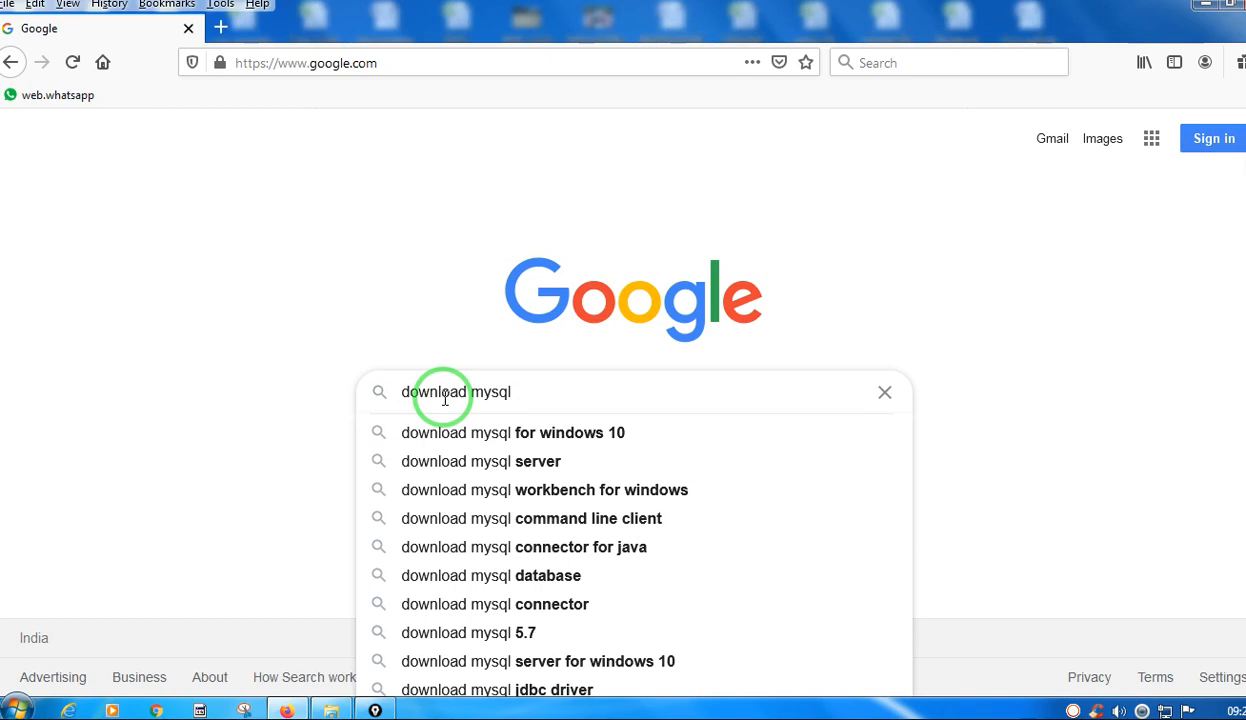
text( 5)
key(BackSpace)
text(8)
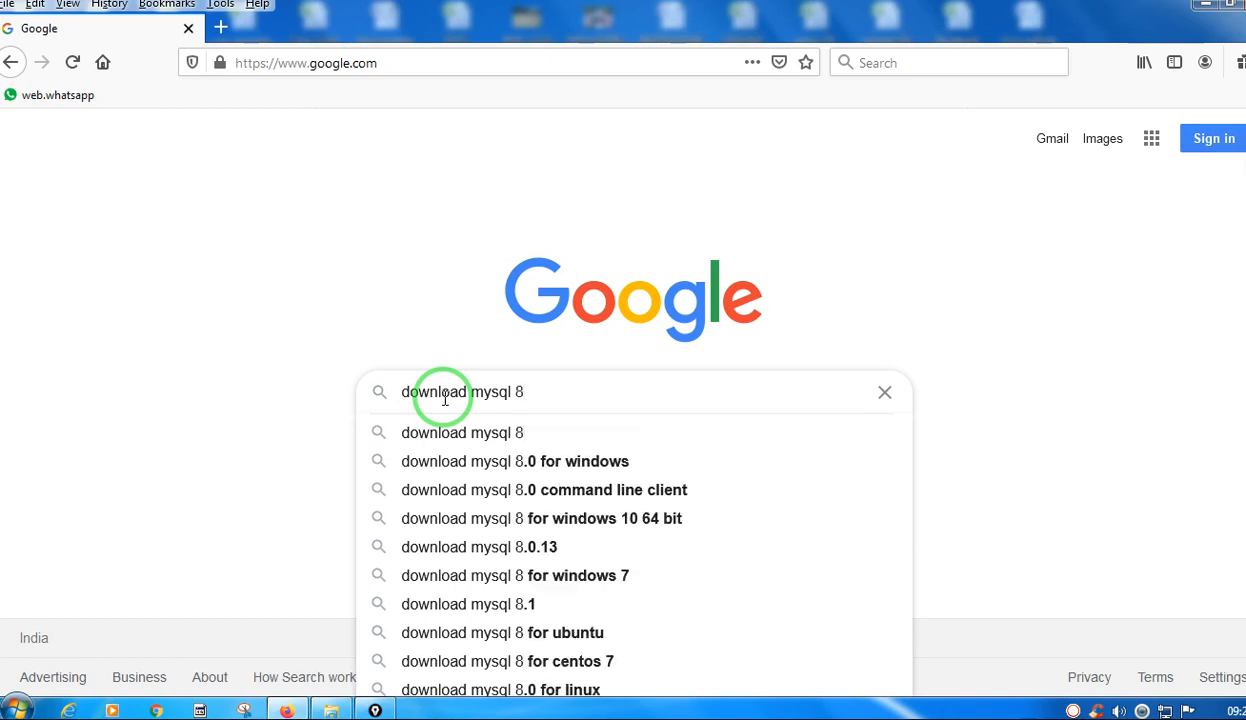
key(BackSpace)
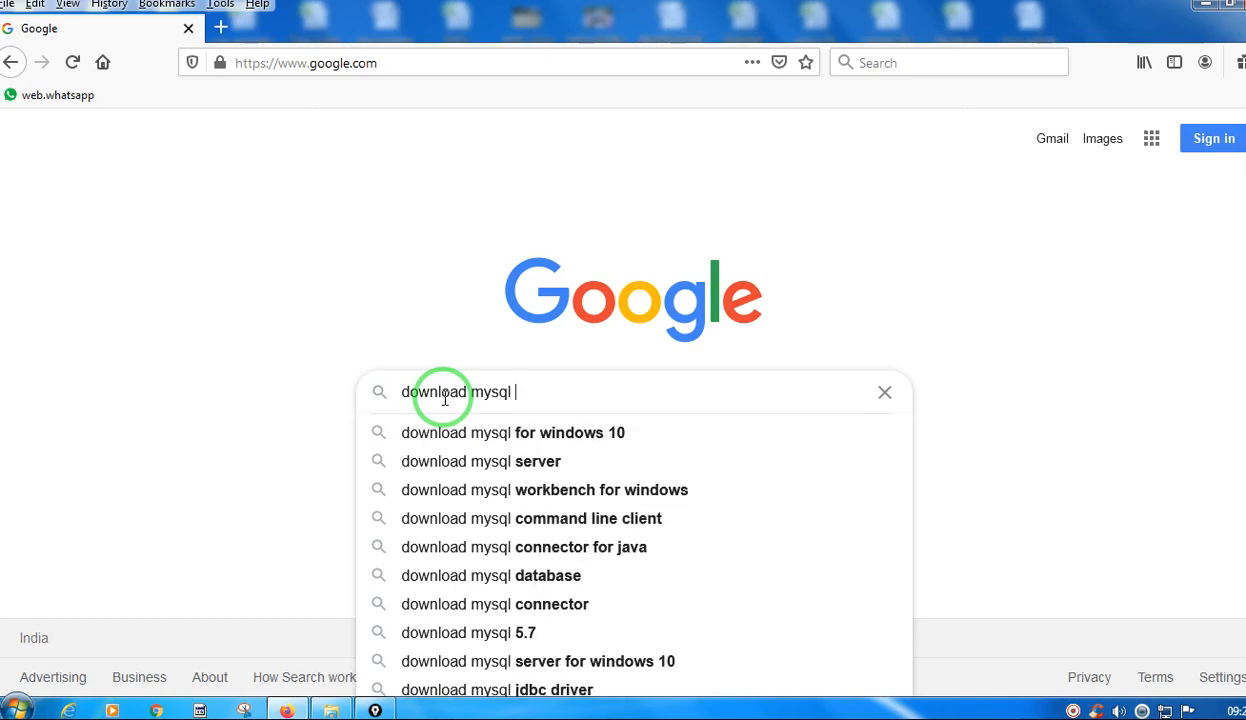
text(5.)
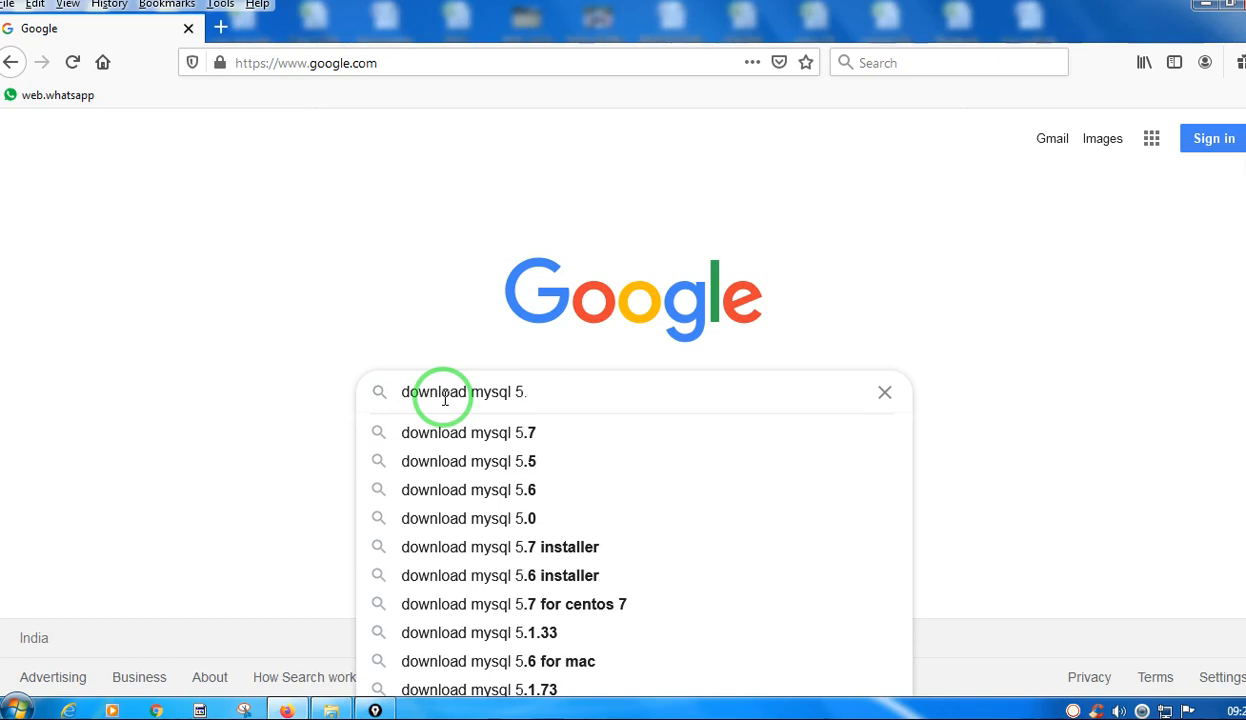
text(5)
key(Return)
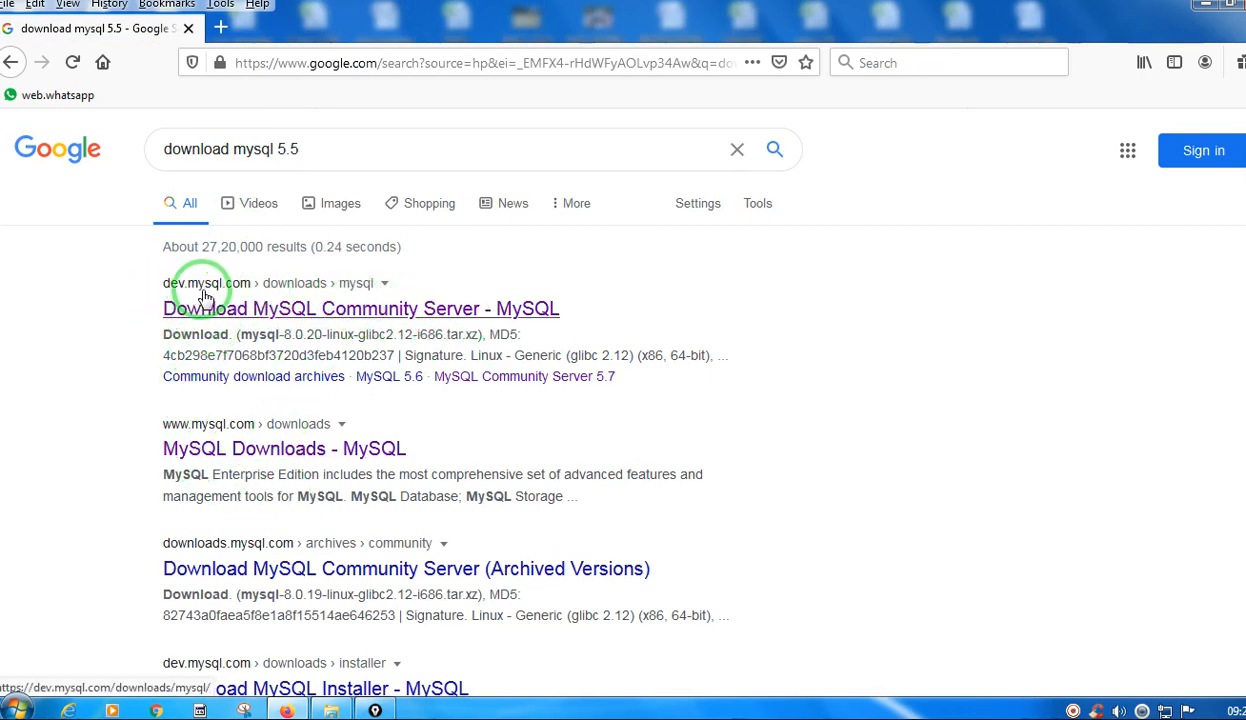
Open the "Download MySQL Community Server" search result from dev.mysql.com and check the site's address.
click(343, 310)
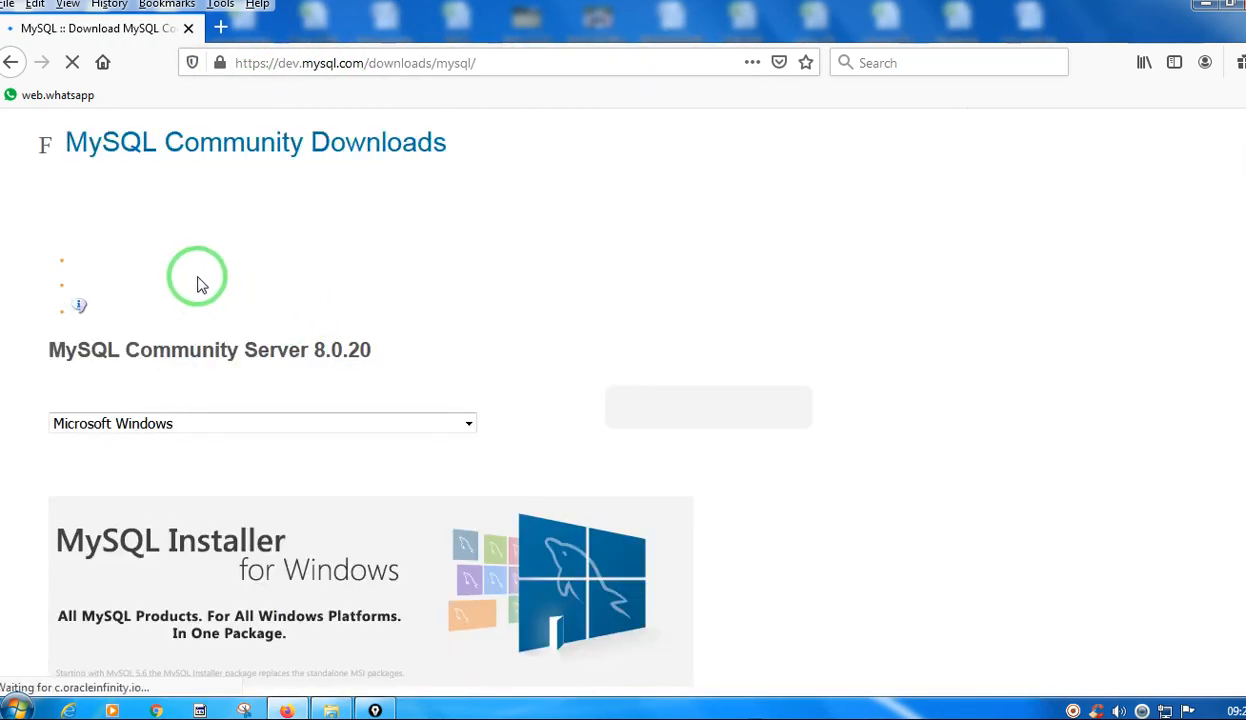
drag(356, 65, 281, 58)
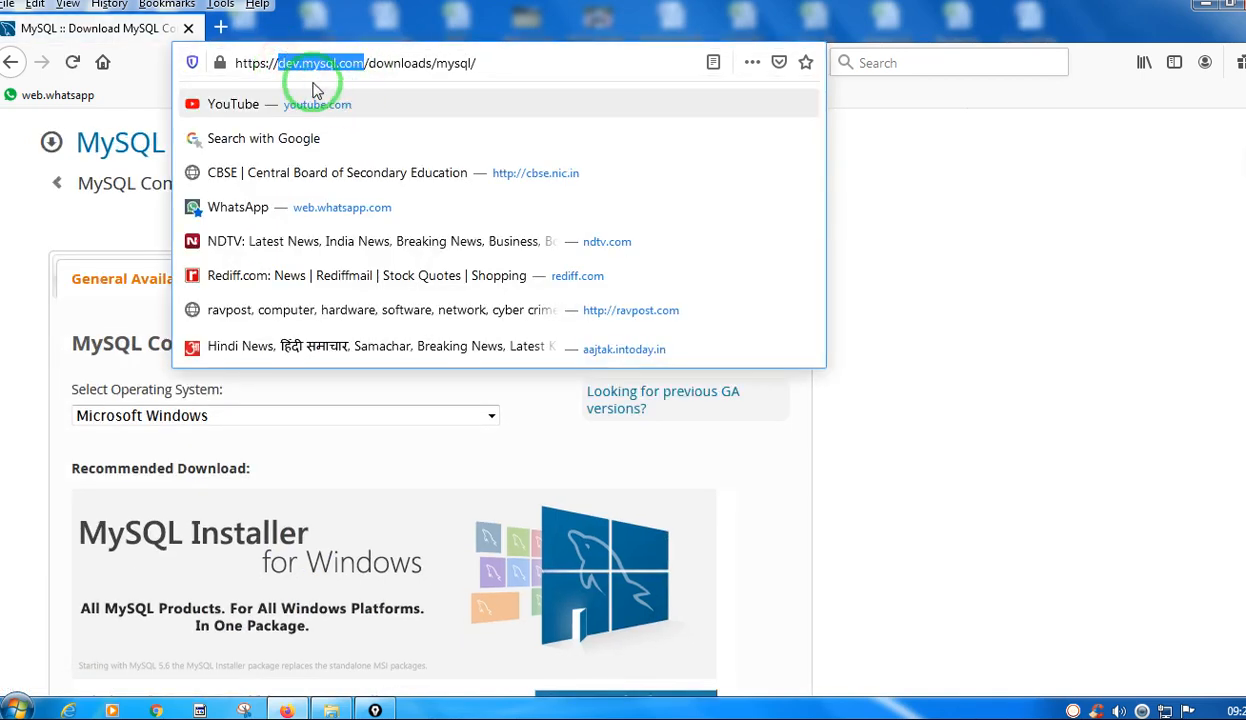
click(905, 185)
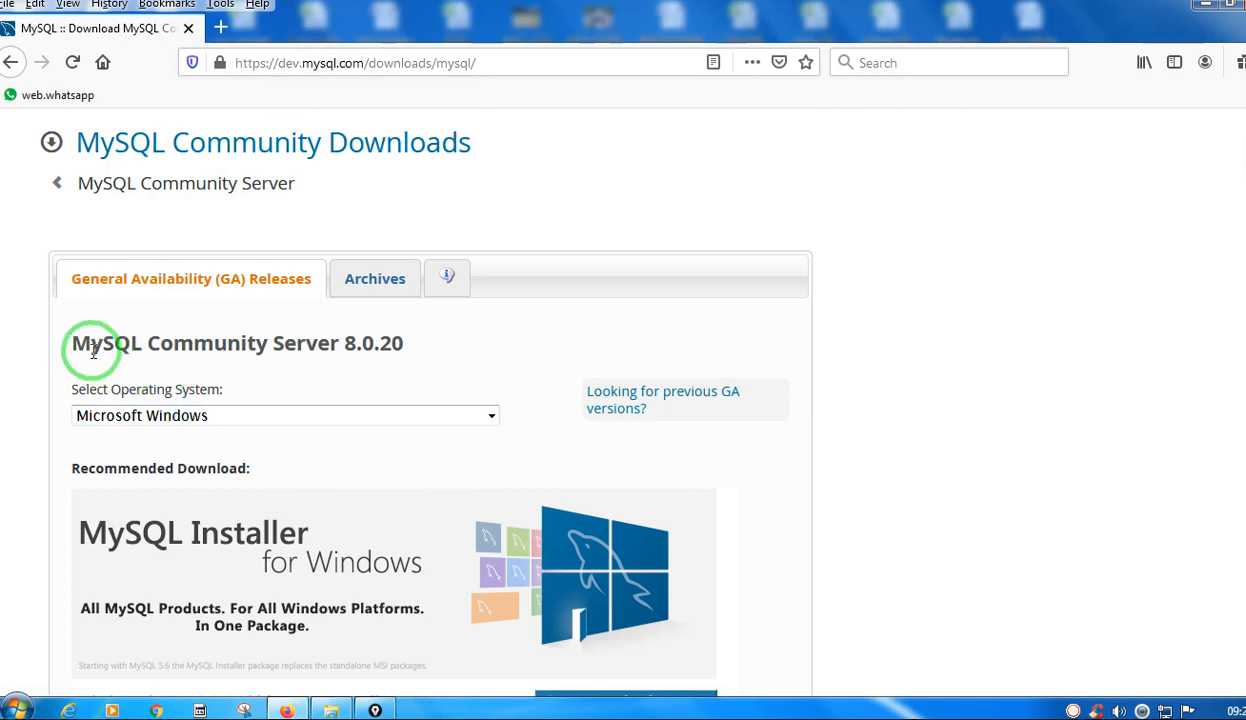
Switch the MySQL Community Server page to previous GA versions and select version 5.6.48.
scroll(400, 322, down, 2)
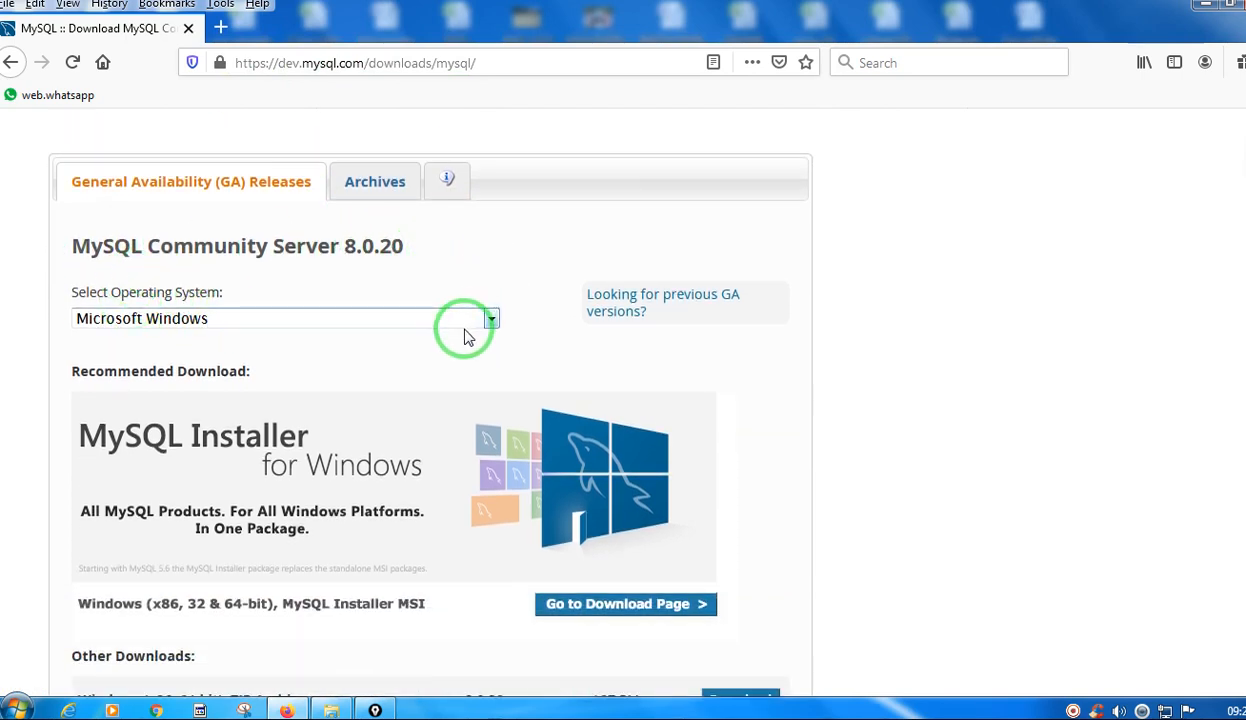
click(492, 320)
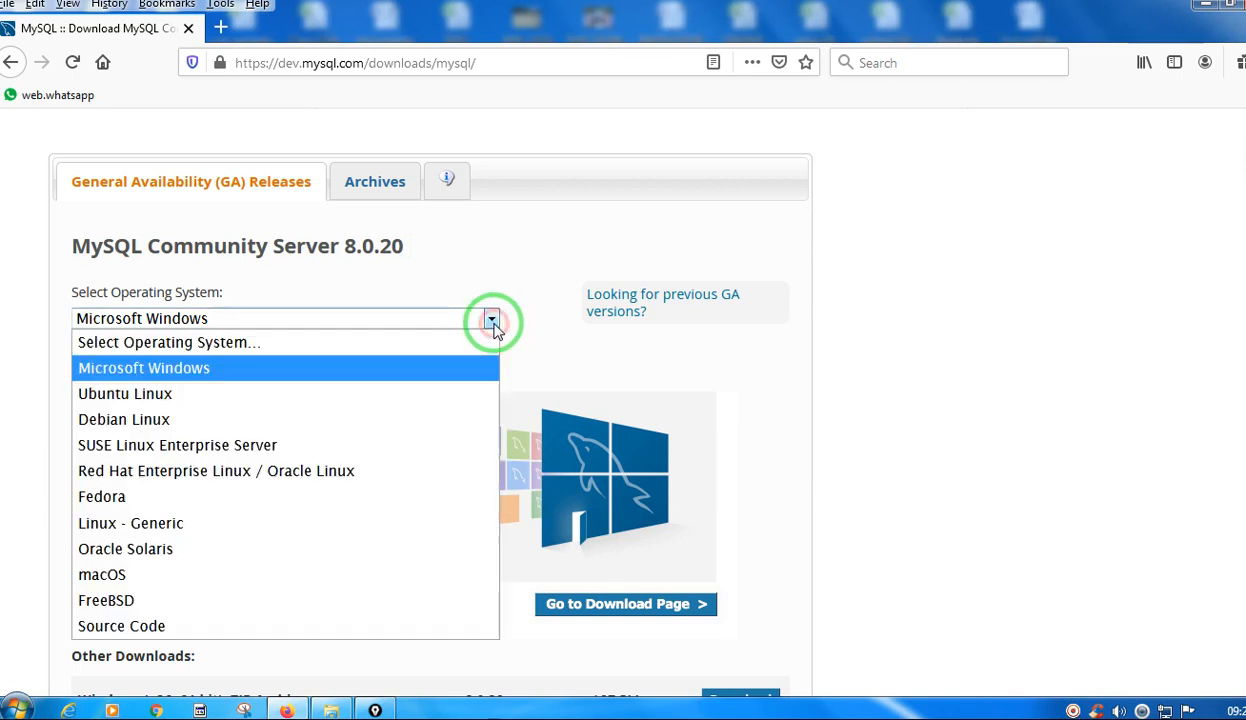
click(492, 320)
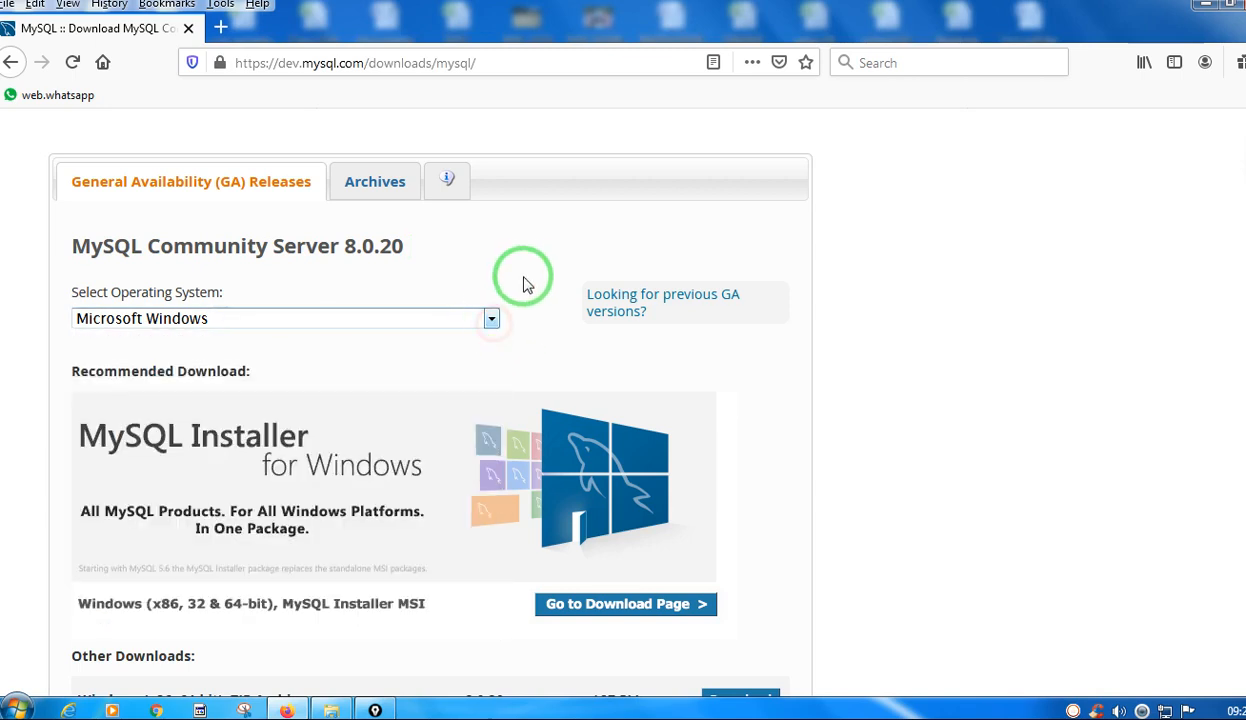
click(657, 300)
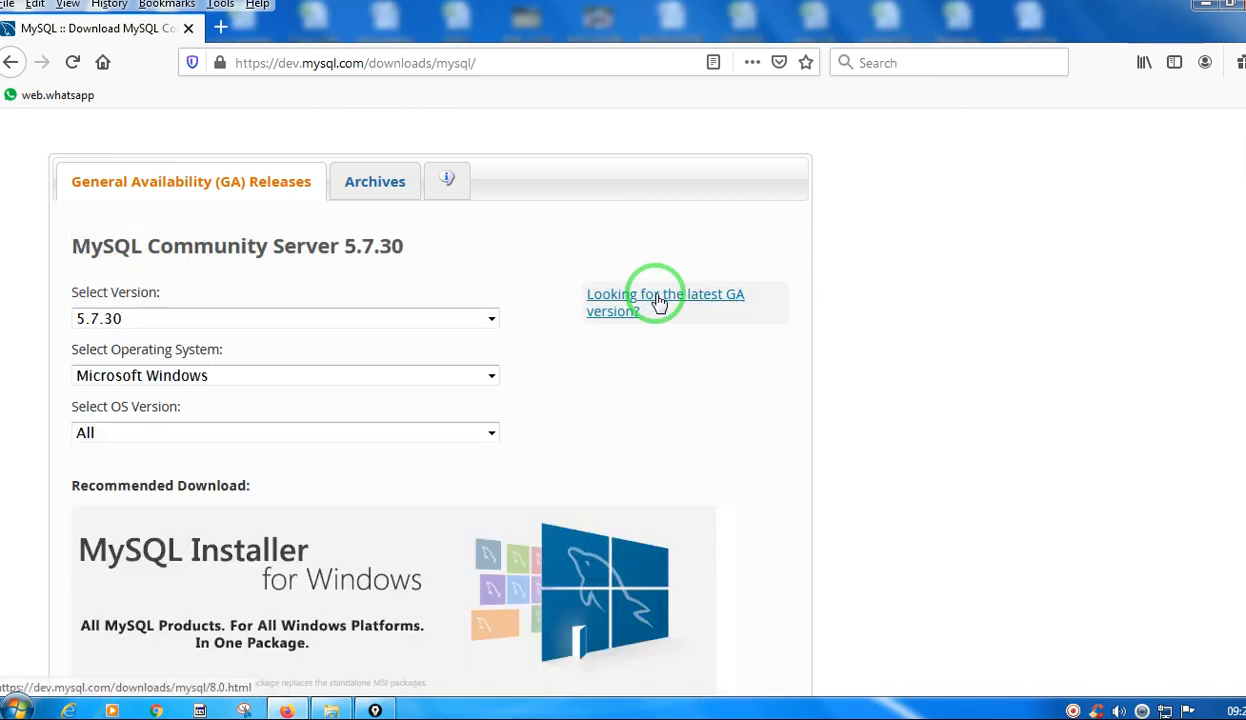
click(490, 320)
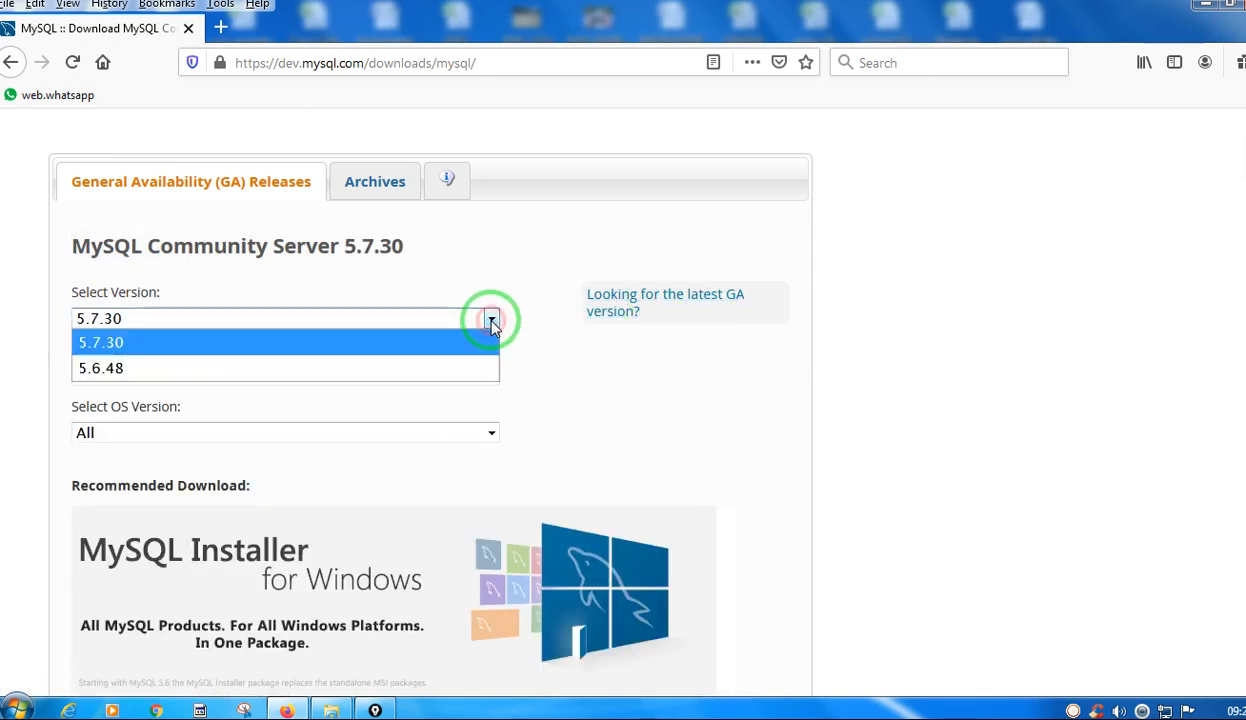
click(340, 367)
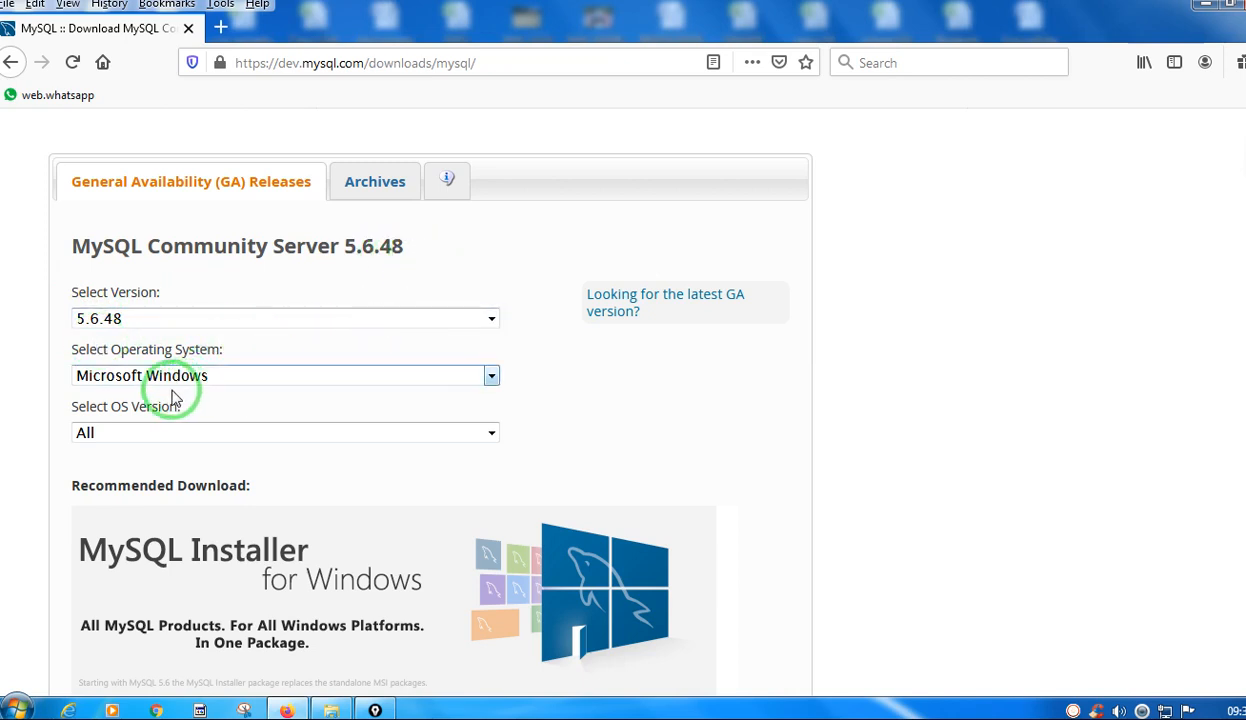
Review the platform options, choosing Microsoft Windows as the operating system and All as the OS version.
click(293, 377)
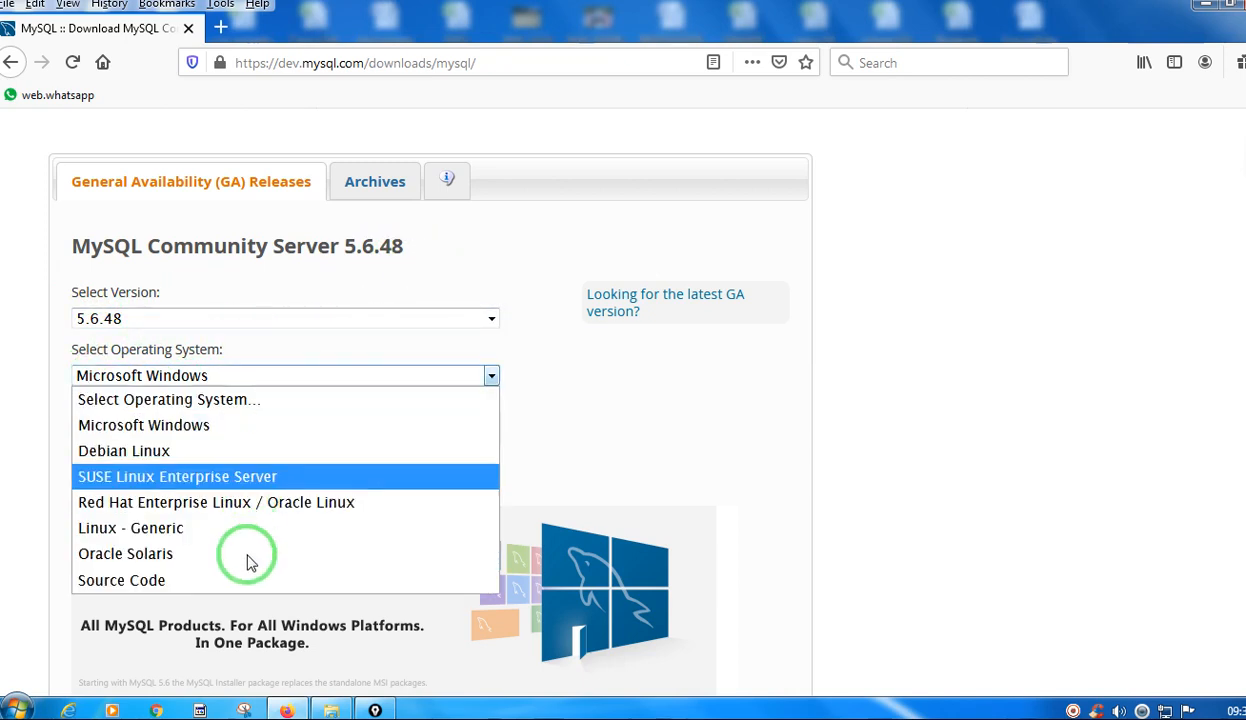
click(197, 431)
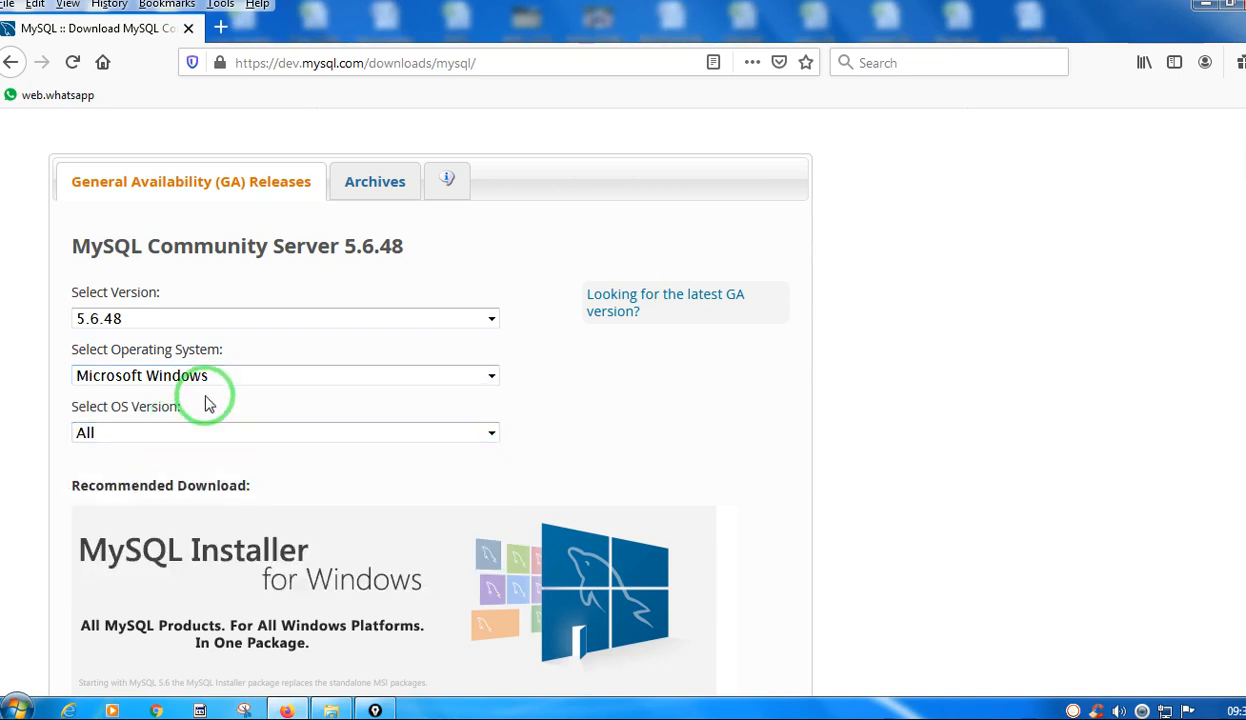
click(205, 386)
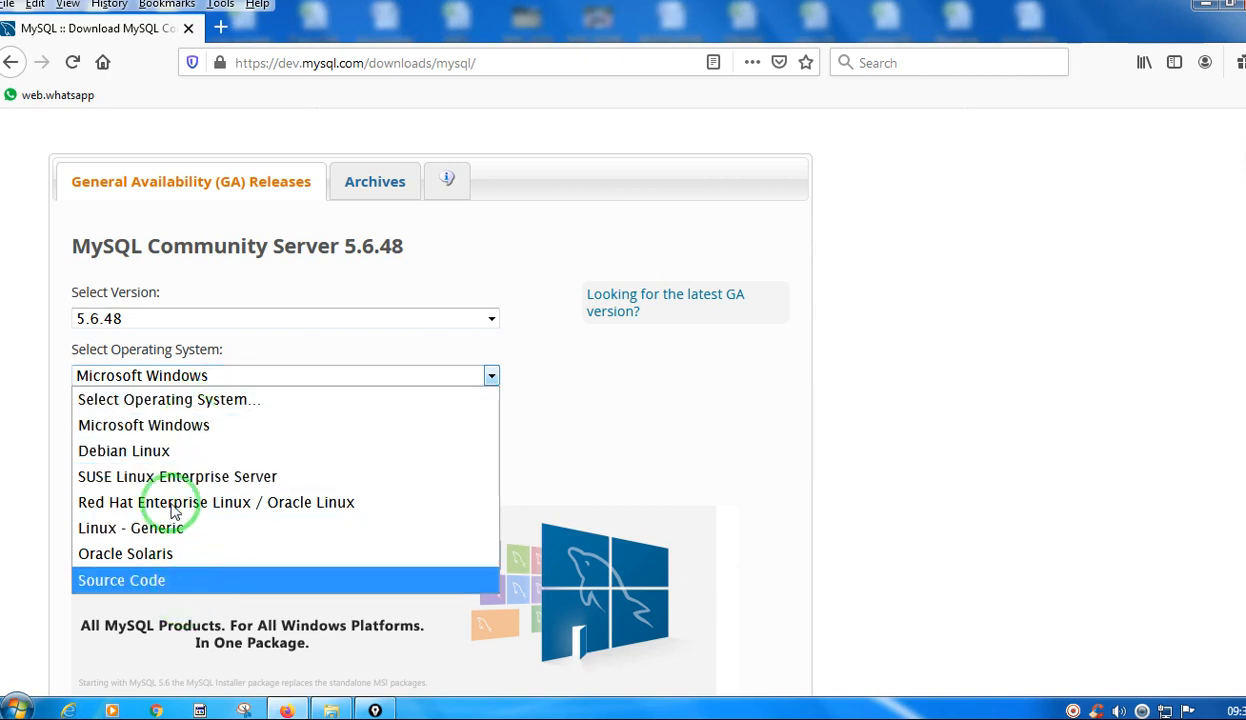
click(603, 376)
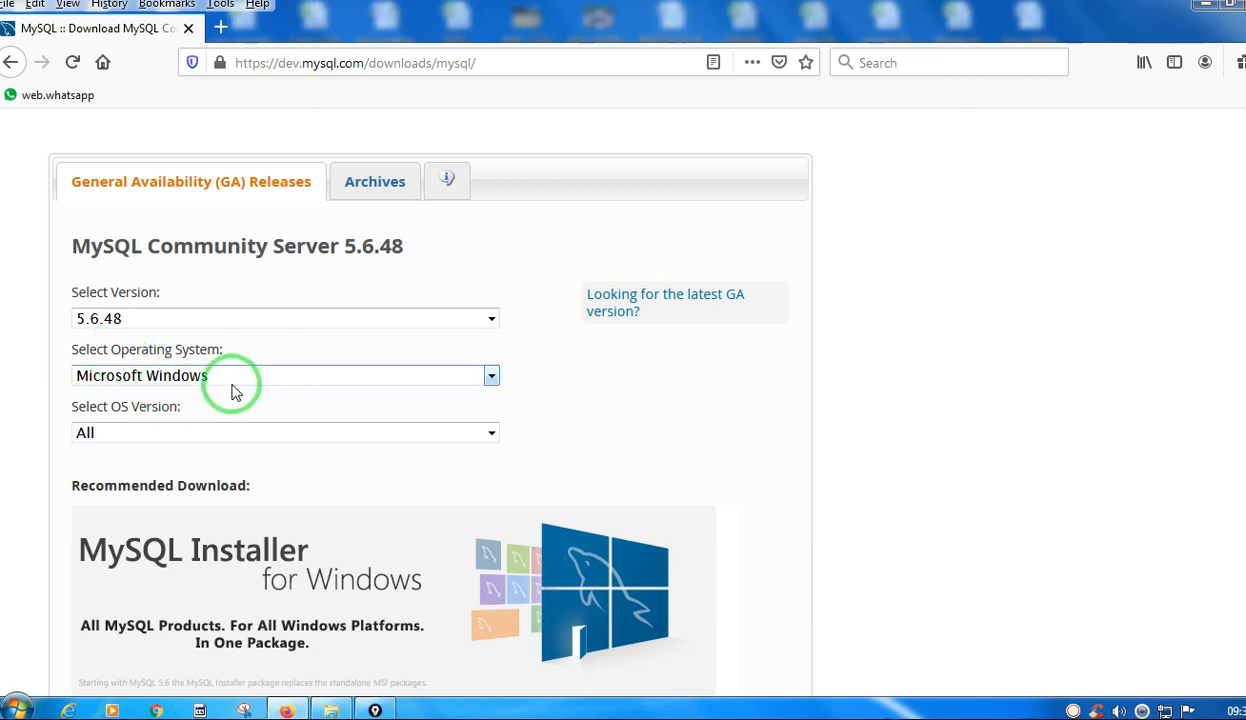
click(489, 441)
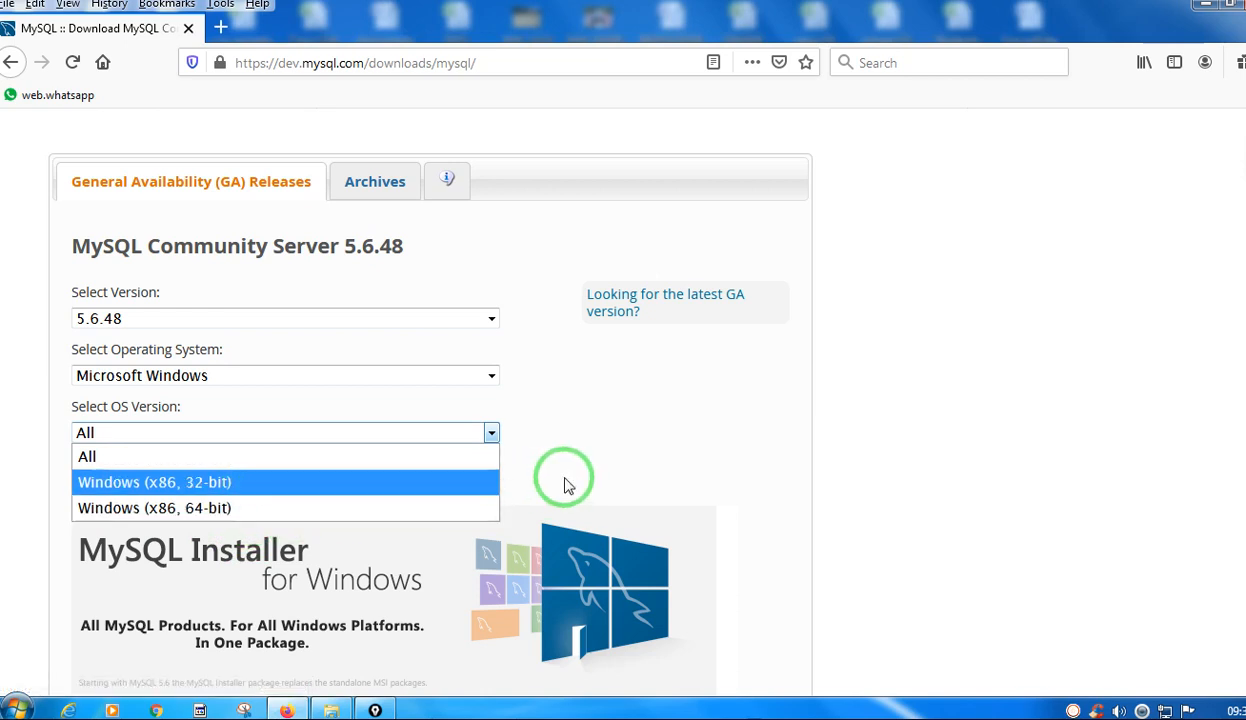
click(590, 462)
click(491, 436)
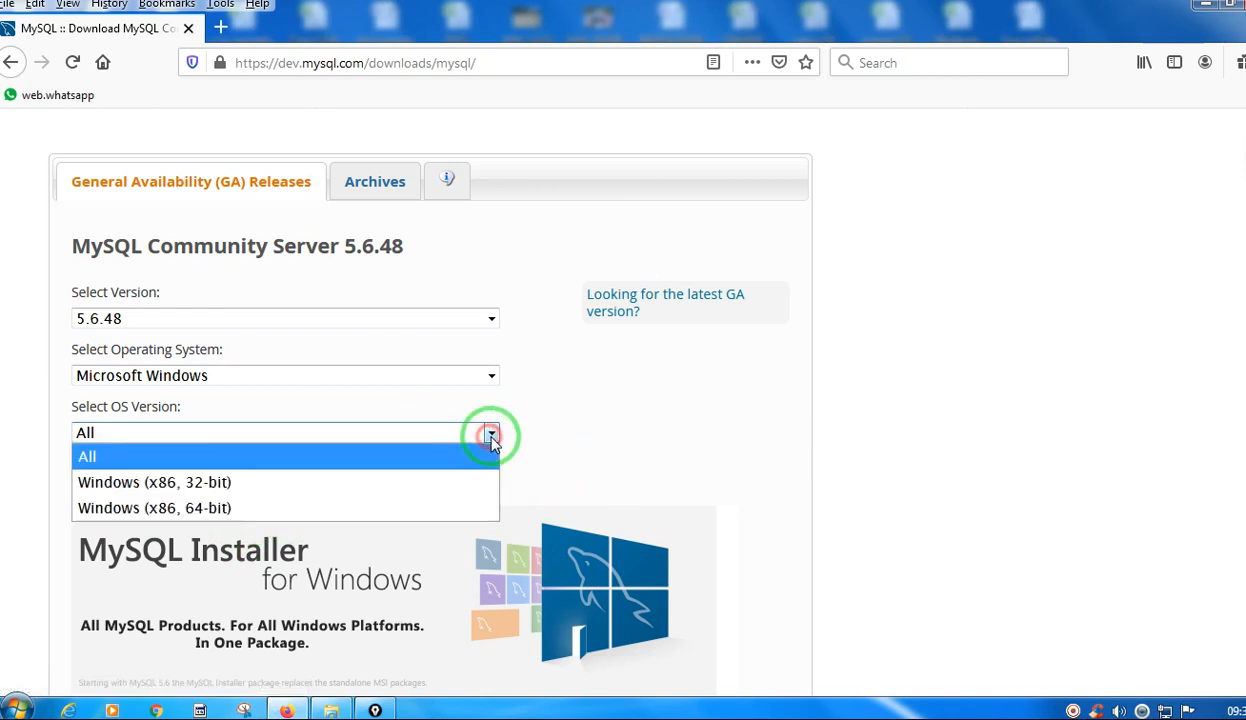
click(150, 456)
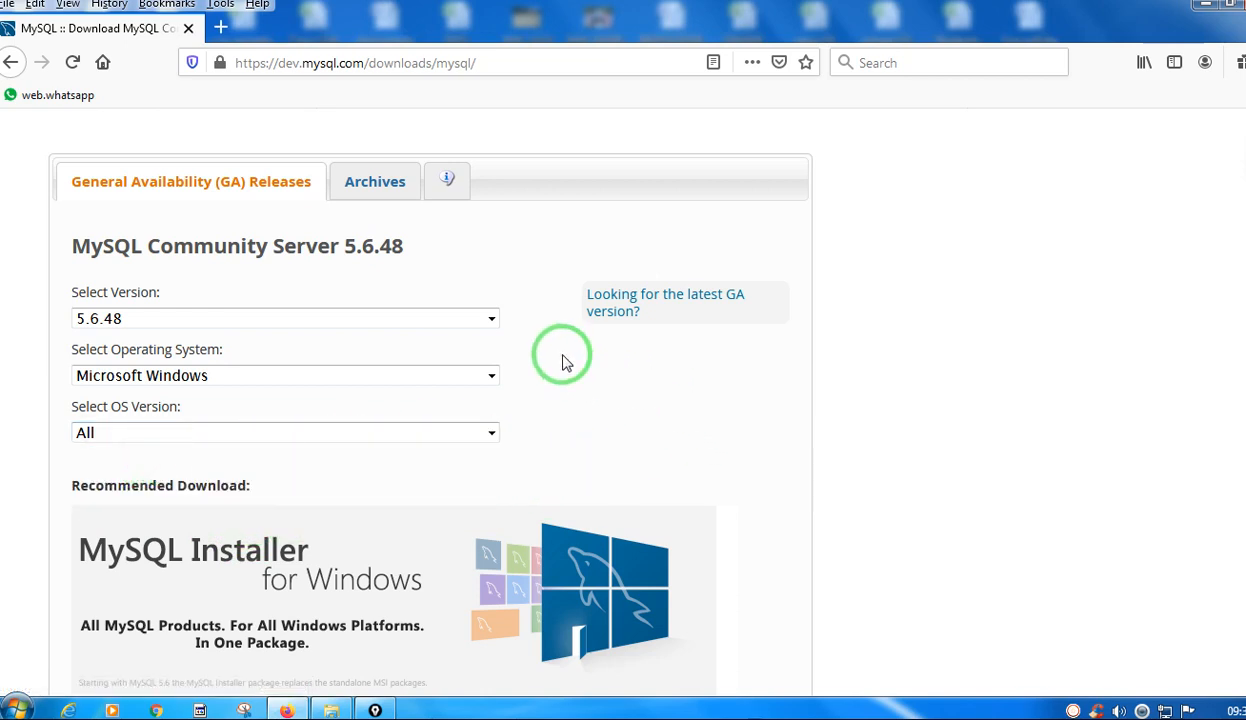
Go to the MySQL Installer MSI download page and request the web community installer, mysql-installer-web-community-5.6.48.0.msi.
scroll(585, 398, down, 1)
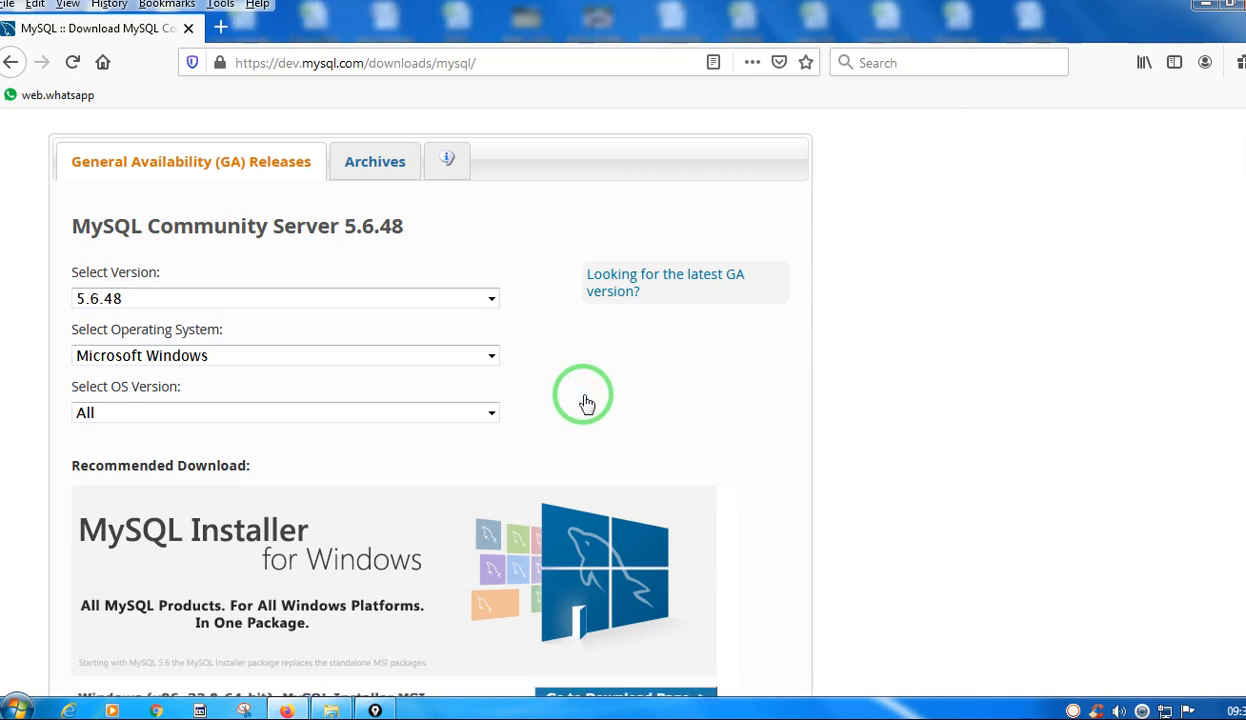
scroll(587, 403, down, 4)
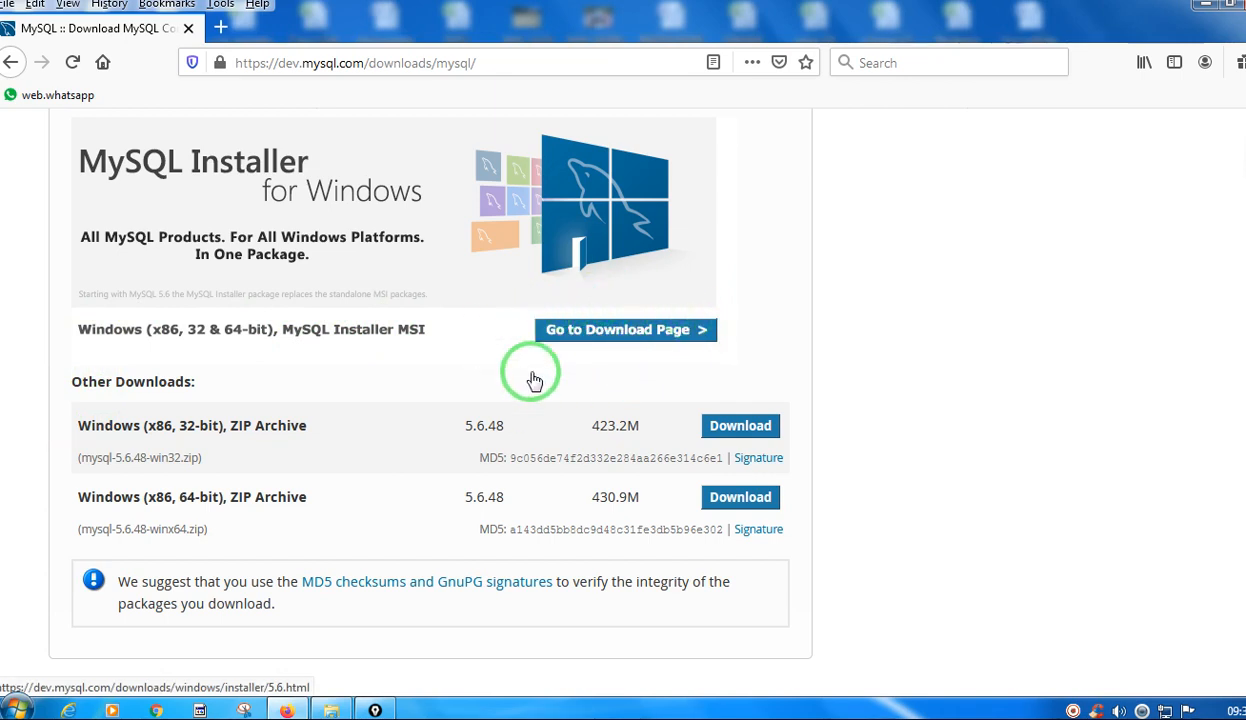
click(612, 340)
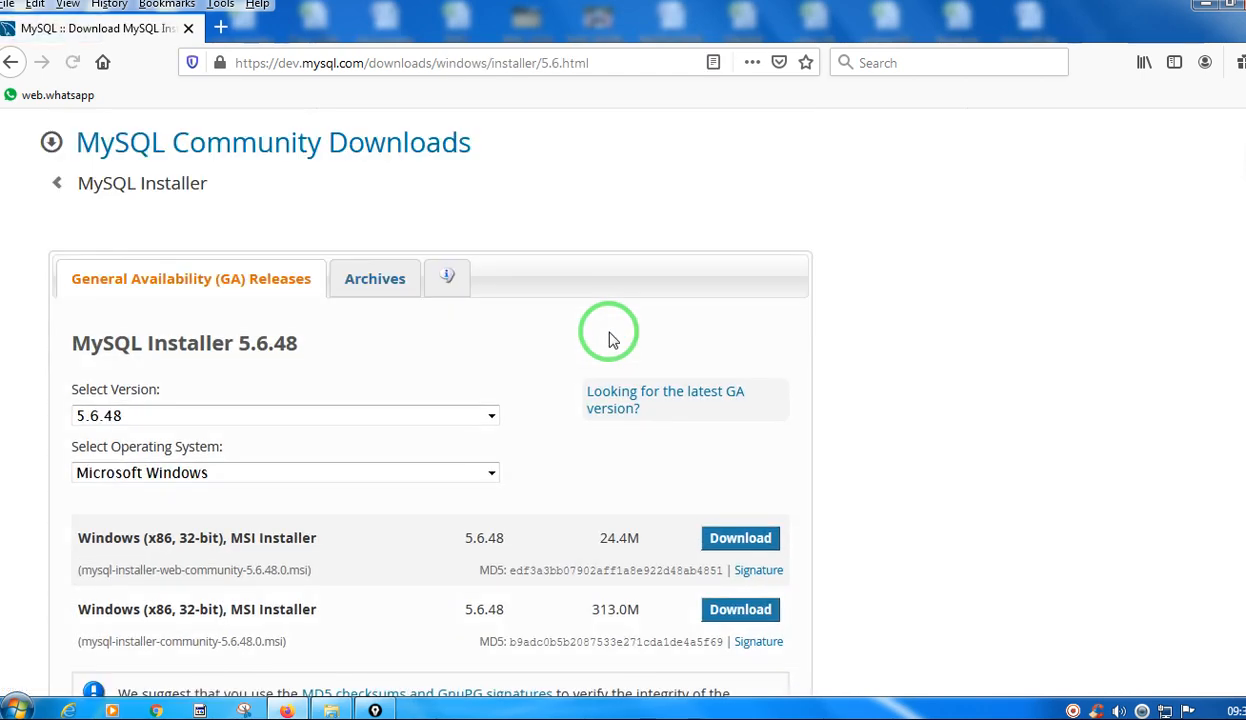
scroll(505, 342, down, 3)
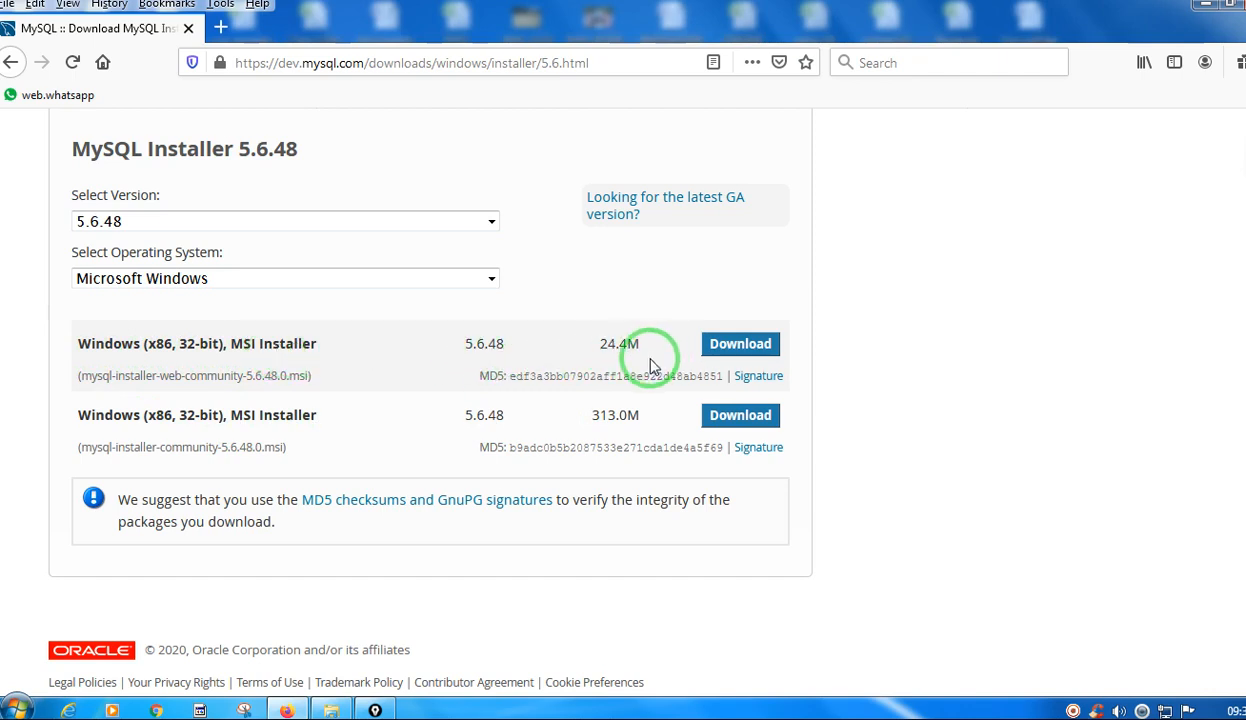
click(740, 345)
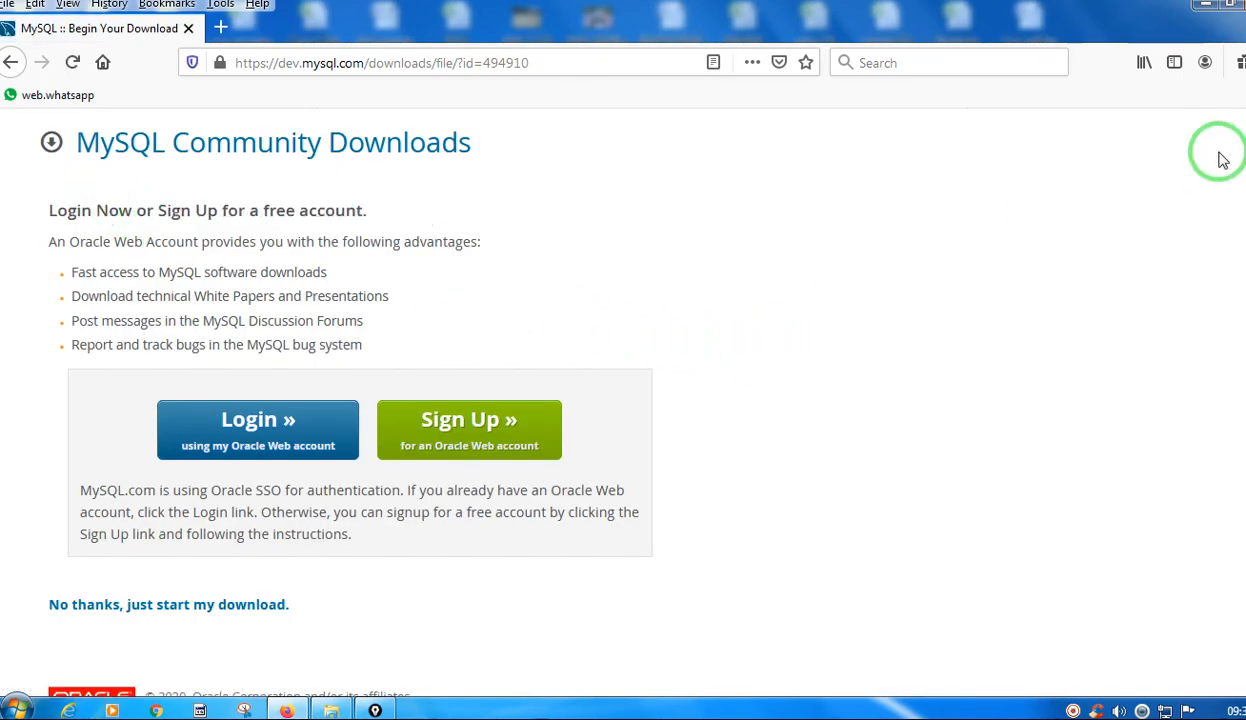
Circle the Login and Sign Up options and mark the "No thanks, just start my download." link with the pen, and clear the marks.
click(1245, 178)
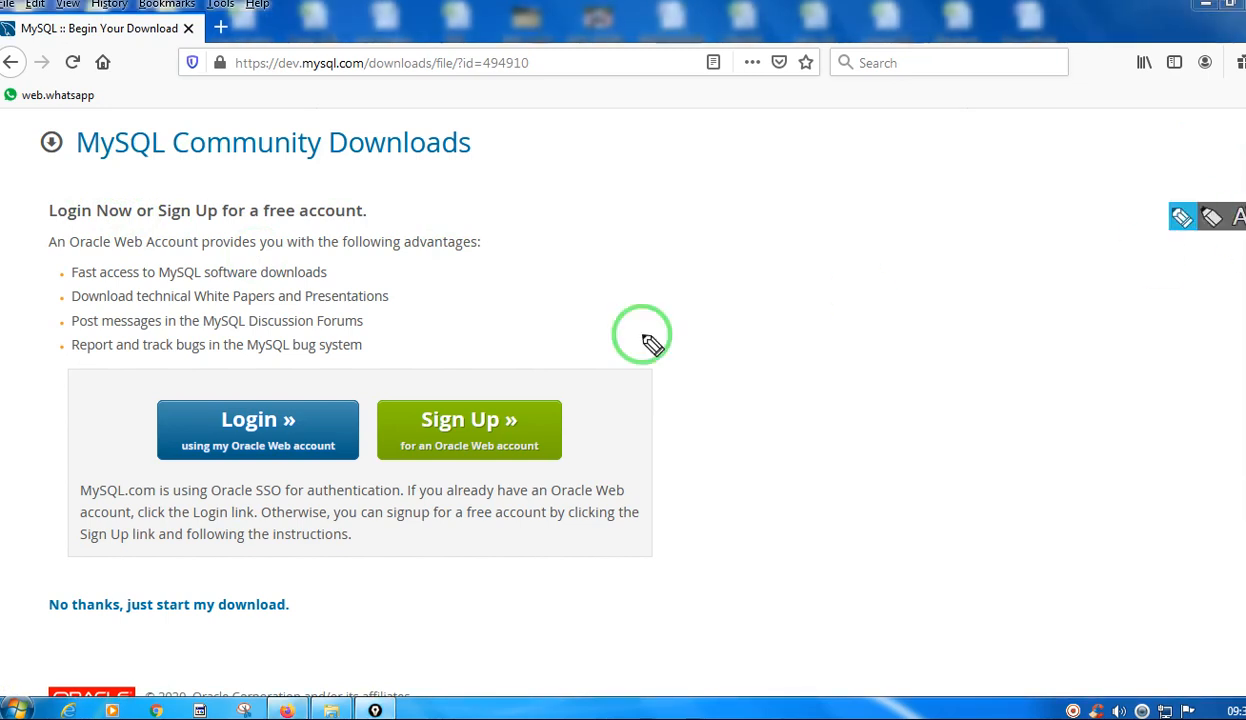
mouse_move(151, 386)
mouse_down()
mouse_move(186, 495)
mouse_move(345, 425)
mouse_move(140, 385)
mouse_move(156, 396)
mouse_up()
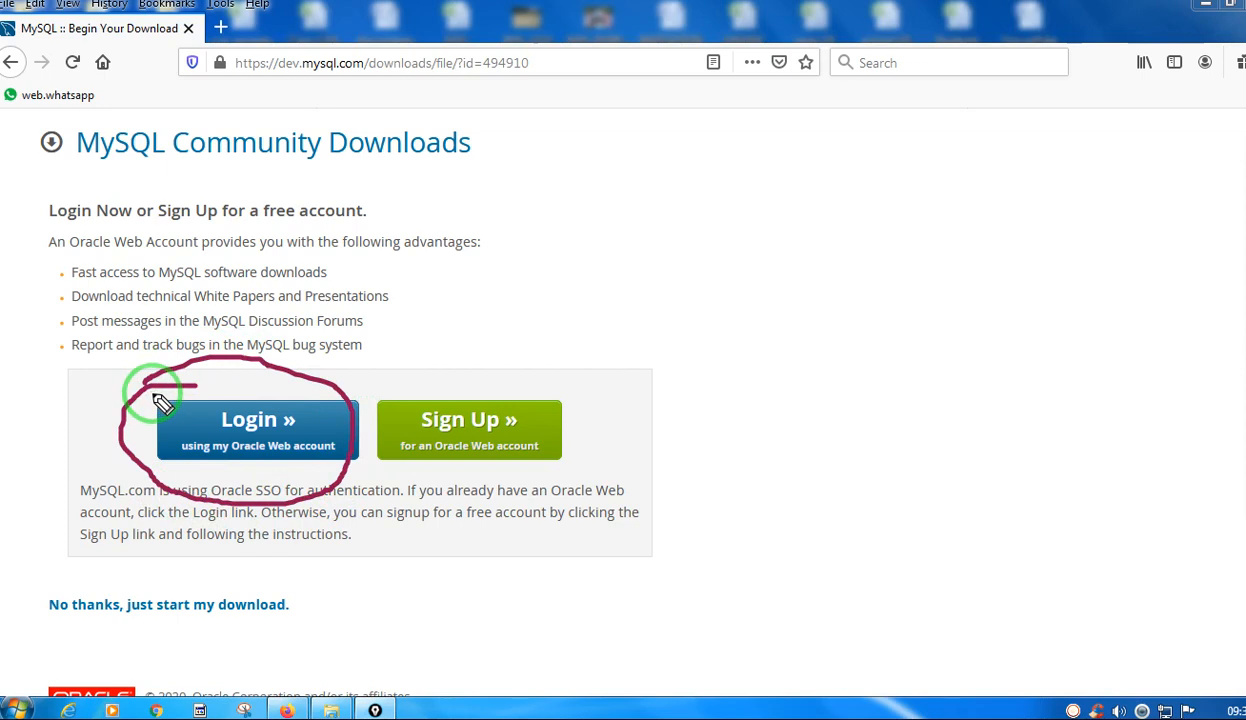
drag(470, 371, 362, 410)
mouse_move(395, 484)
mouse_down()
mouse_move(584, 473)
mouse_move(428, 360)
mouse_up()
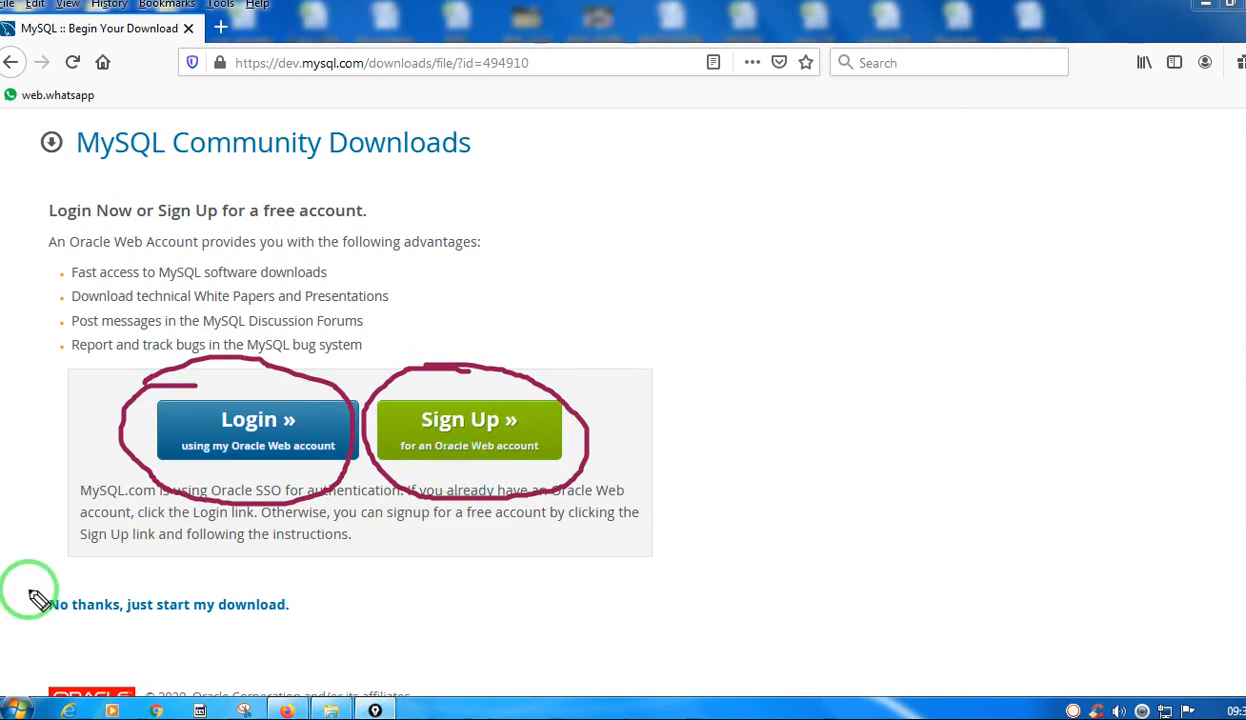
mouse_move(31, 587)
mouse_down()
mouse_move(300, 598)
mouse_move(278, 645)
mouse_move(39, 623)
mouse_move(20, 583)
mouse_up()
mouse_move(278, 626)
mouse_down()
mouse_move(286, 654)
mouse_move(406, 576)
mouse_up()
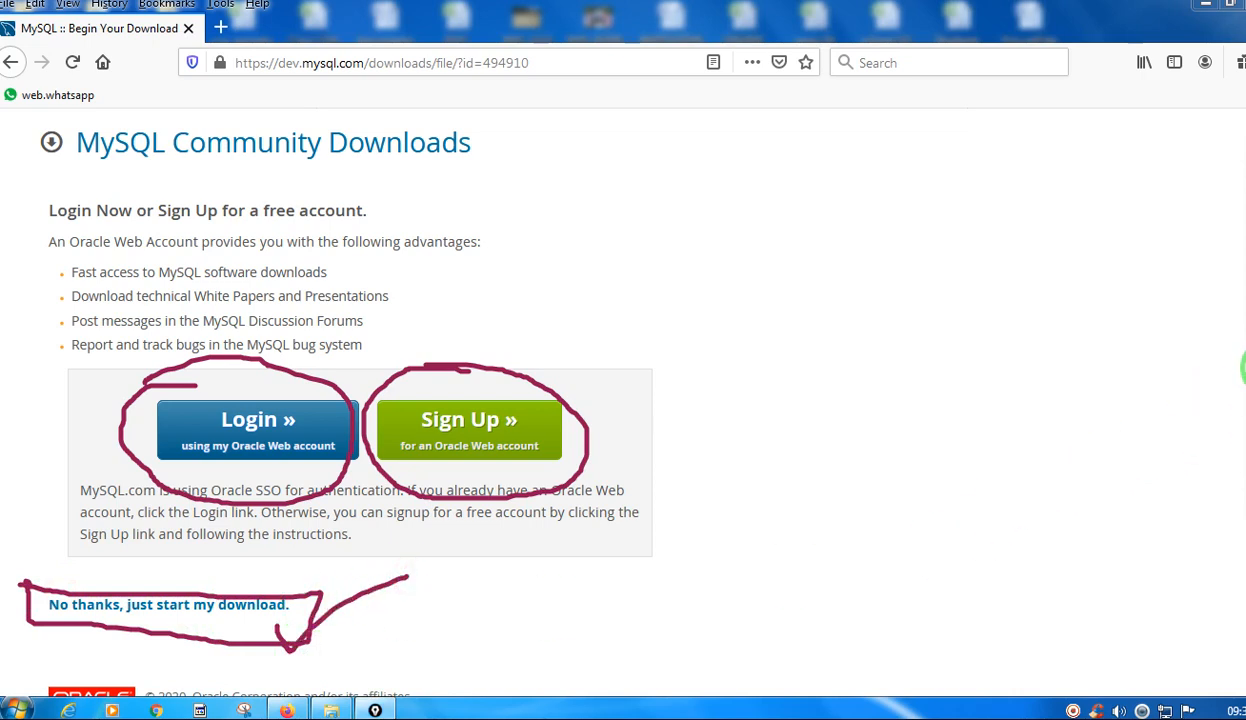
click(1245, 346)
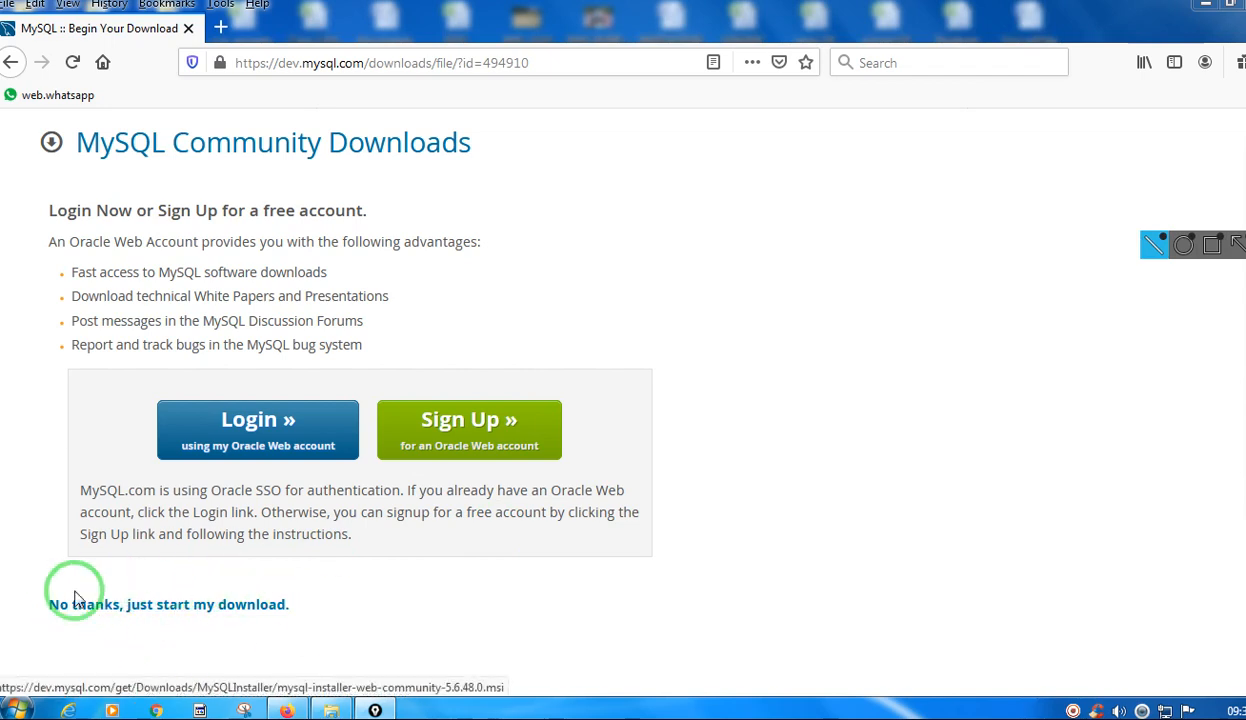
Start the installer download without logging in or signing up for an Oracle account.
click(162, 612)
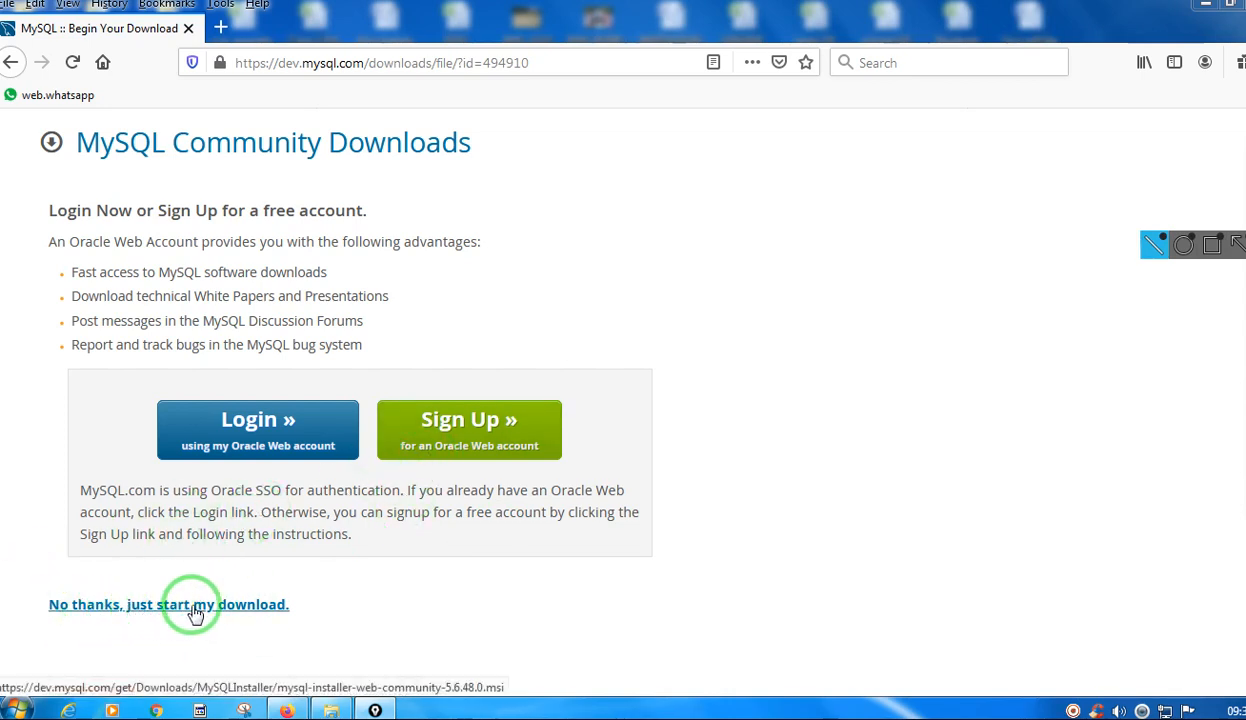
Download mysql-installer-web-community-5.6.48.0.msi without an Oracle account and save it to the Desktop.
click(195, 608)
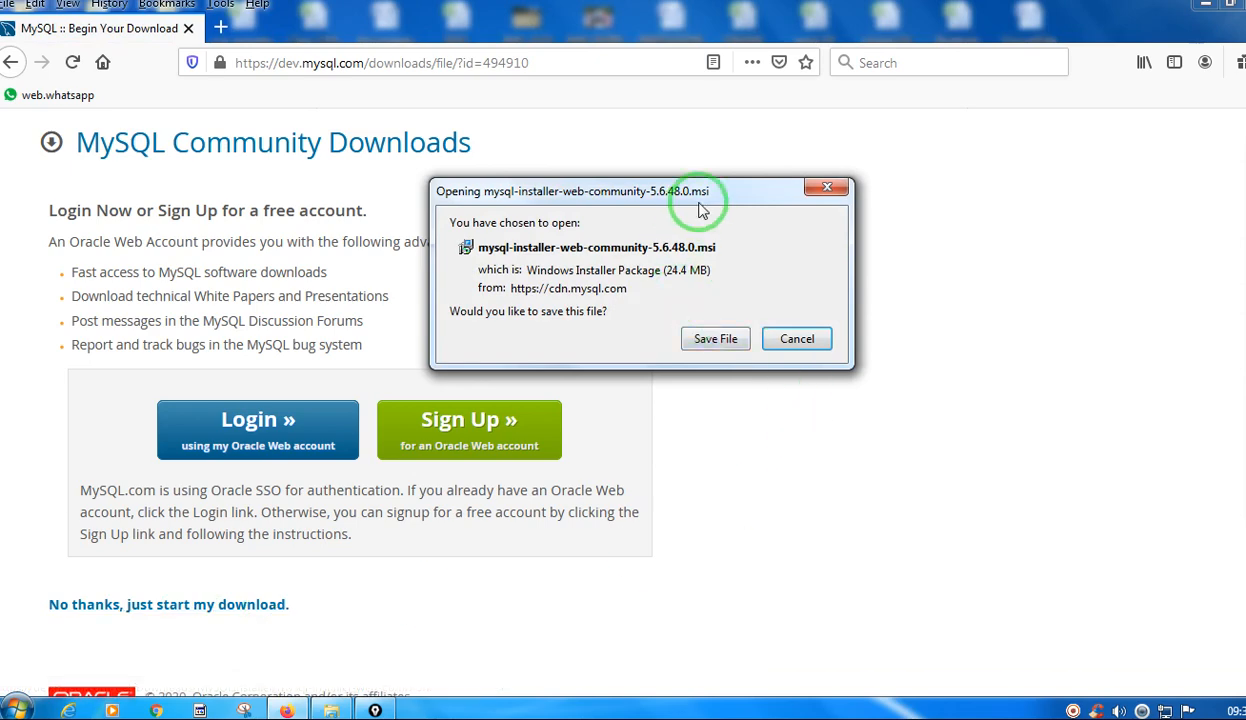
click(715, 339)
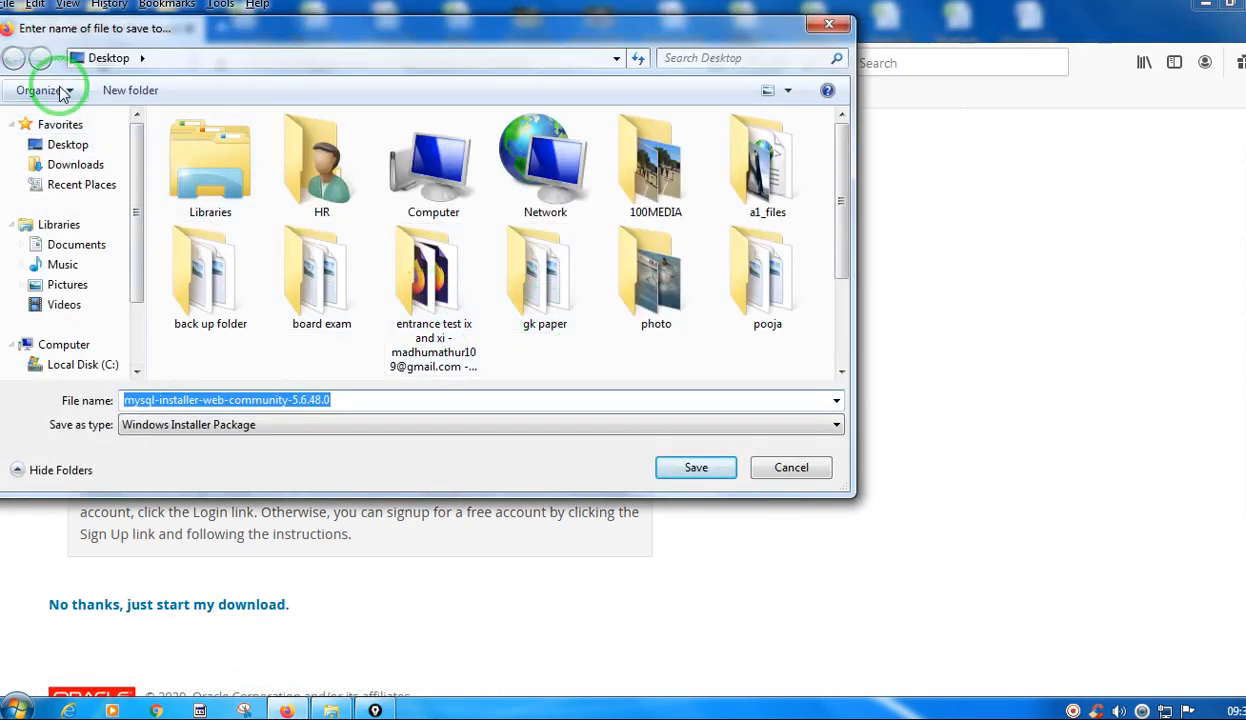
click(690, 472)
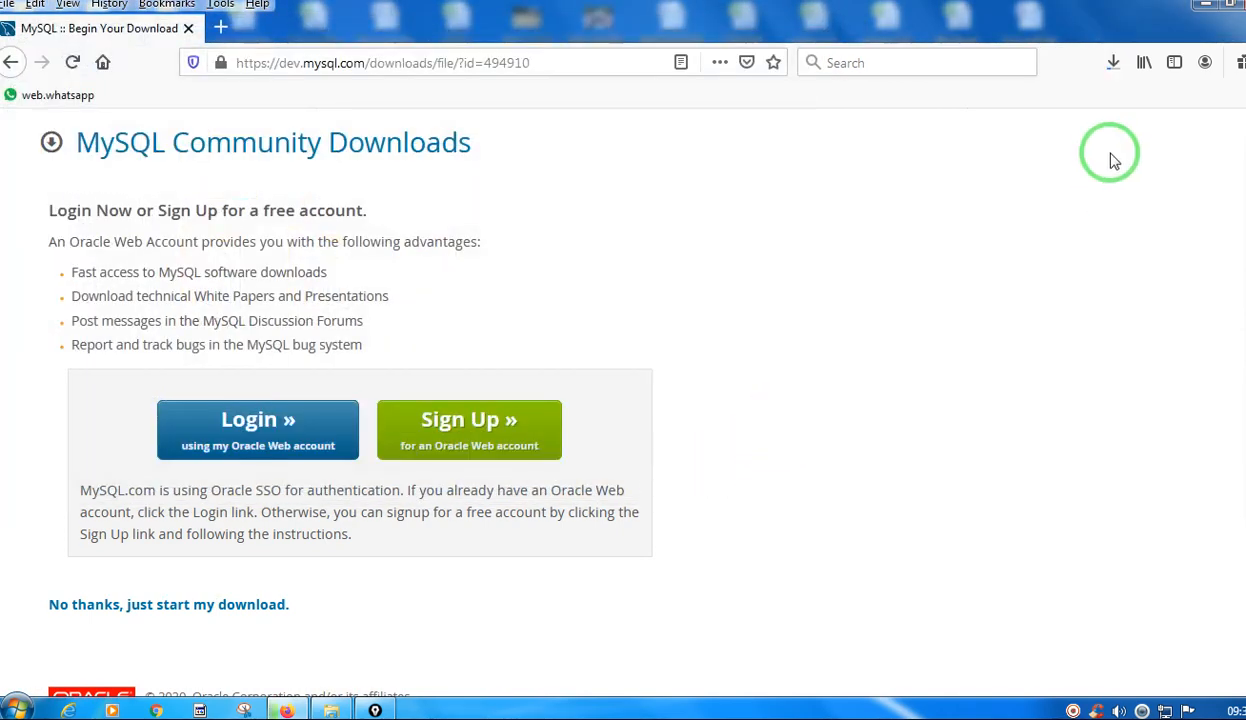
Open the folder containing the downloaded mysql-installer-web-community-5.6.48.0.msi from the browser's download list.
click(1113, 62)
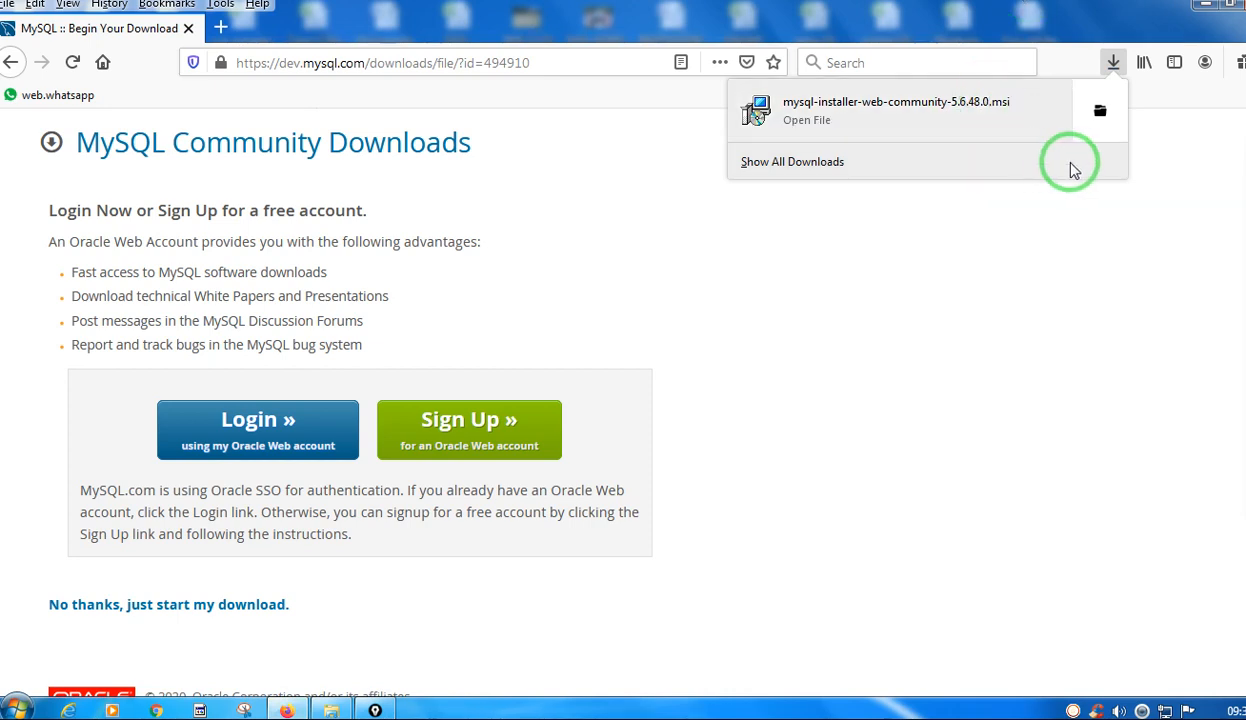
click(1120, 66)
click(1122, 68)
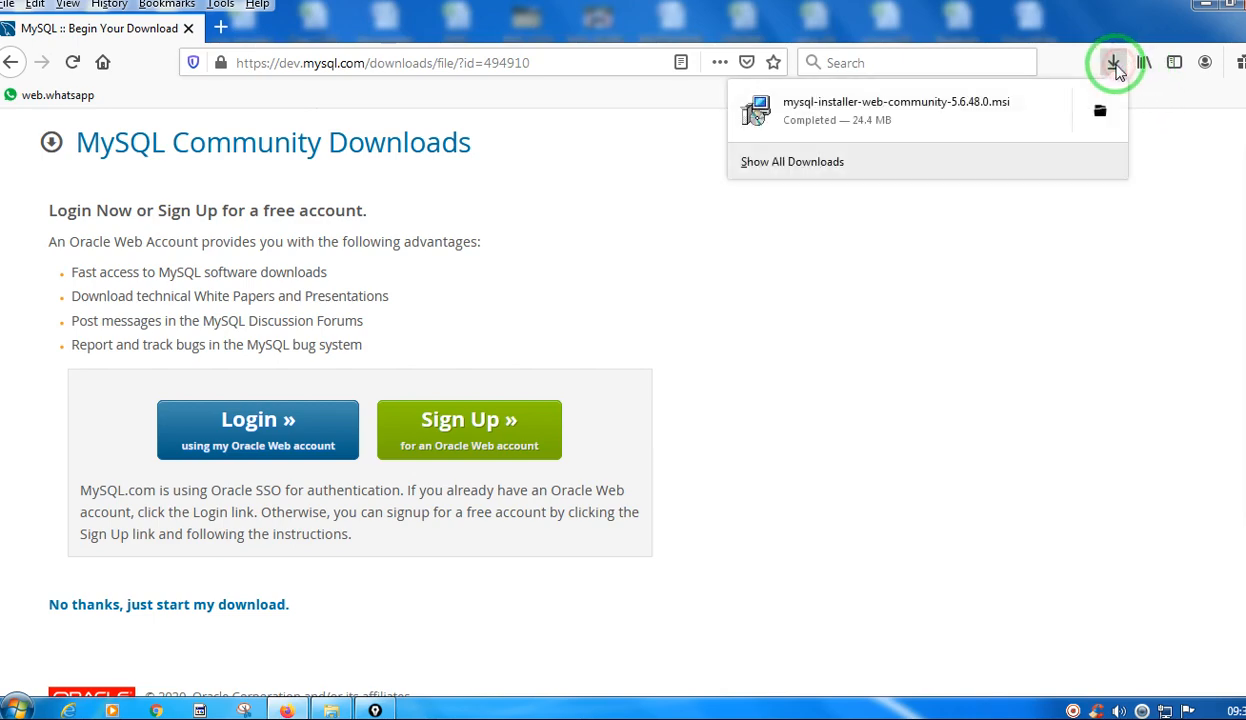
click(1099, 117)
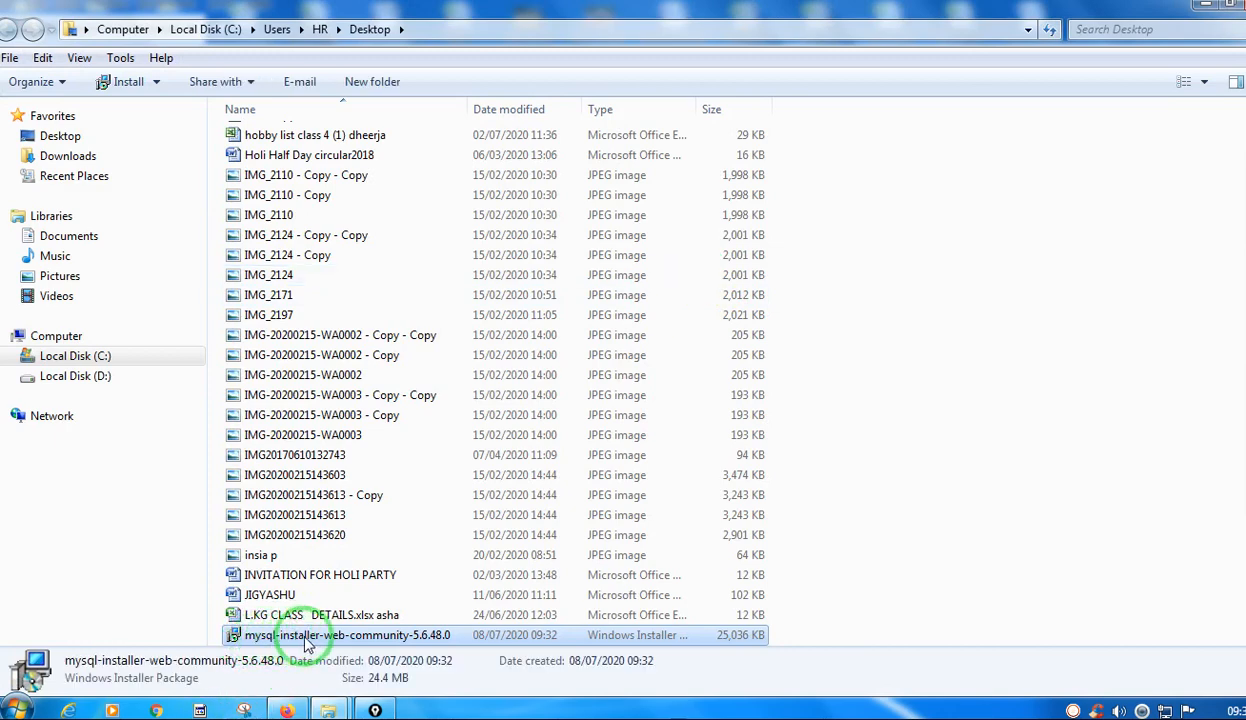
Run the mysql-installer-web-community-5.6.48.0 package and accept the security prompt.
right_click(241, 637)
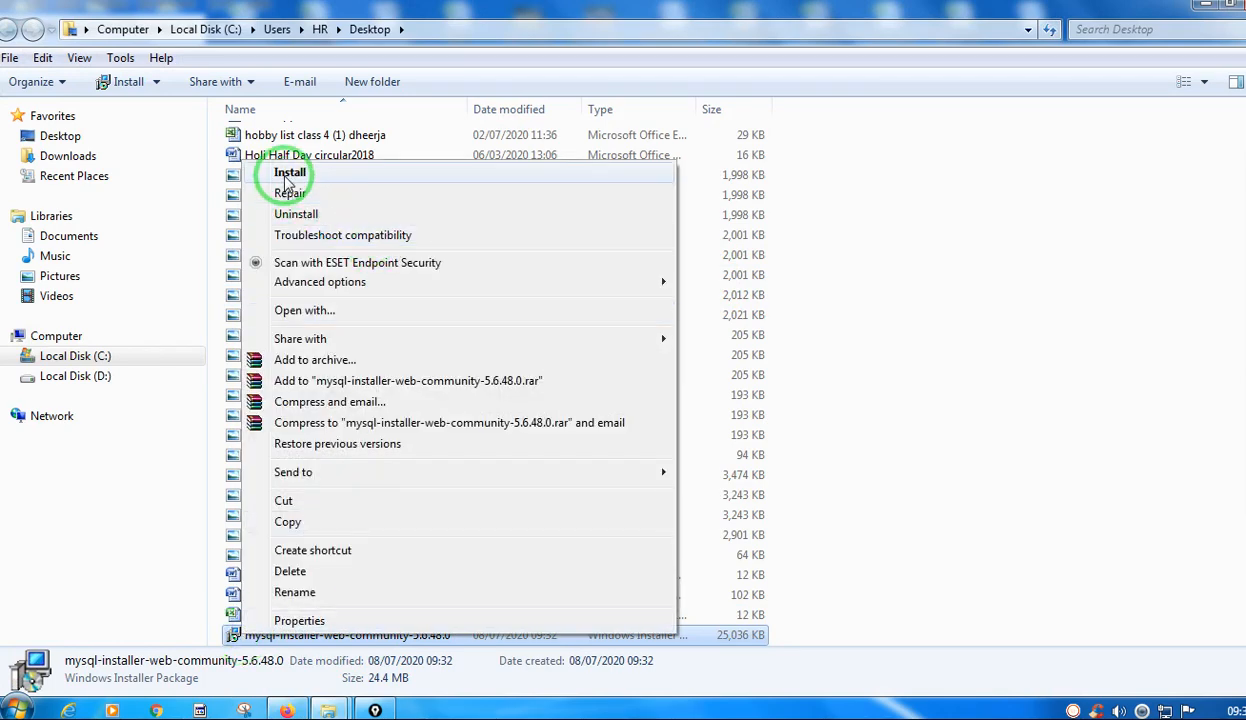
click(234, 640)
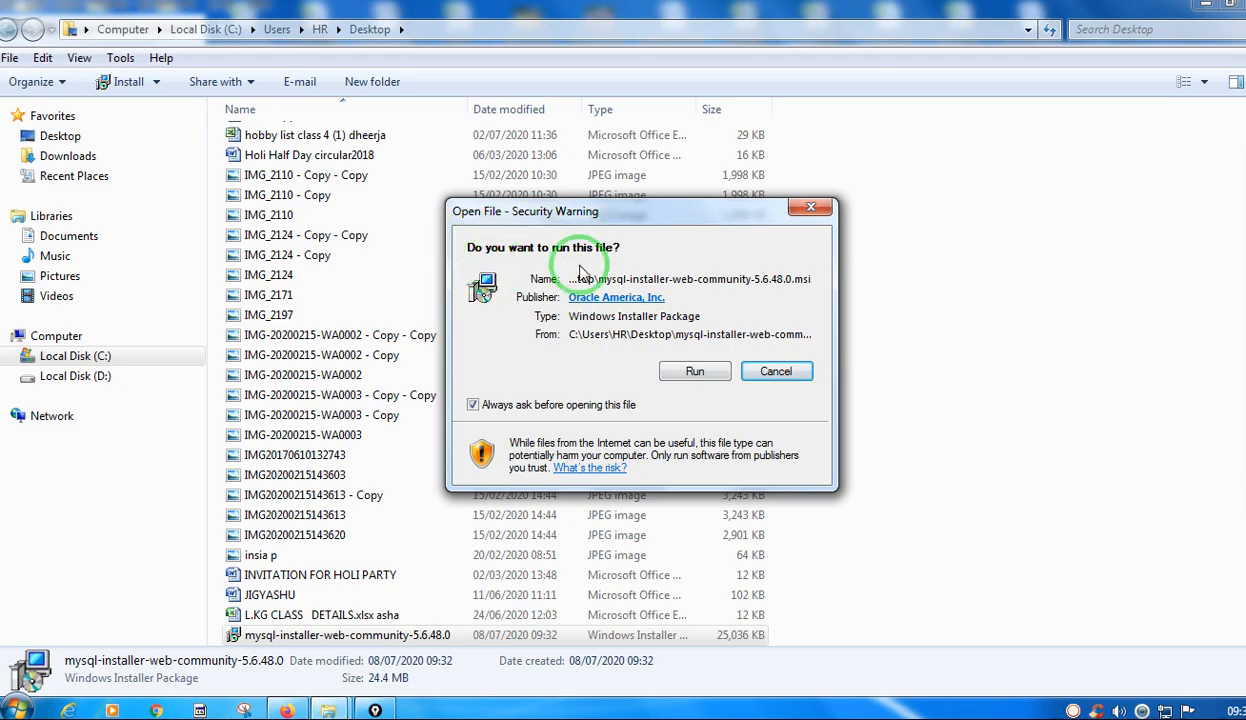
click(678, 374)
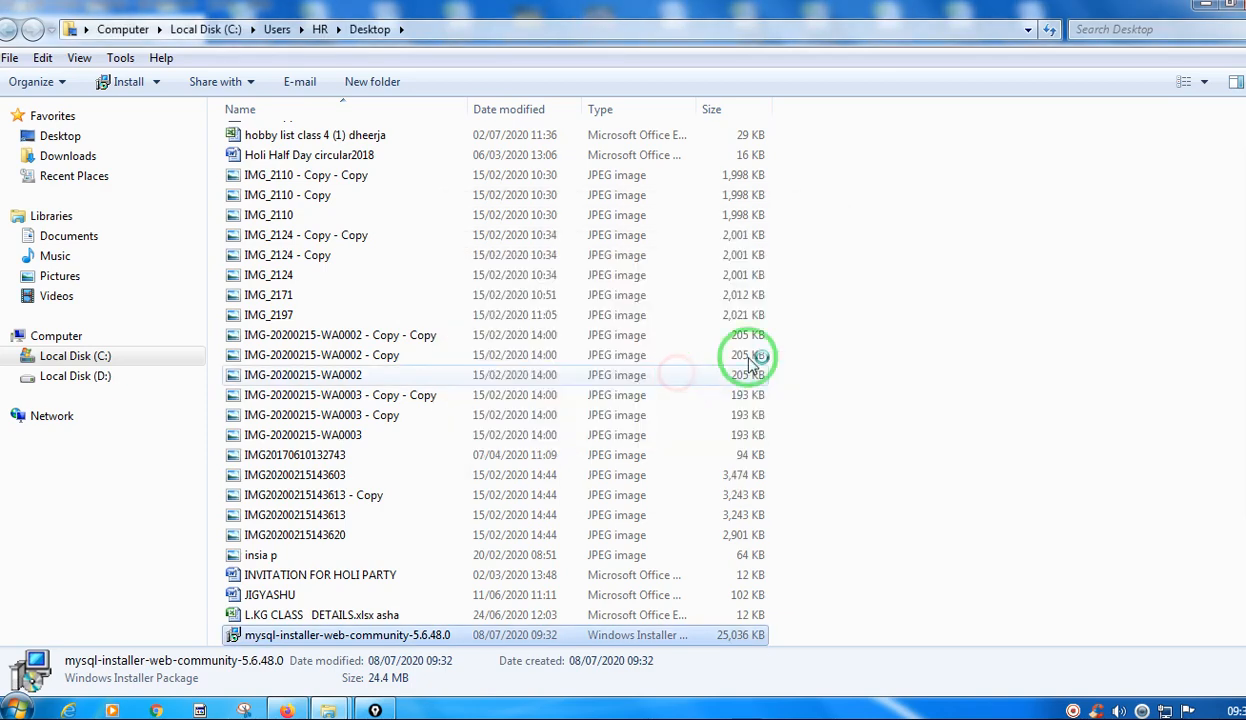
Minimize the file folder and browser windows, and decline the optional MySQL Installer upgrade.
click(1206, 4)
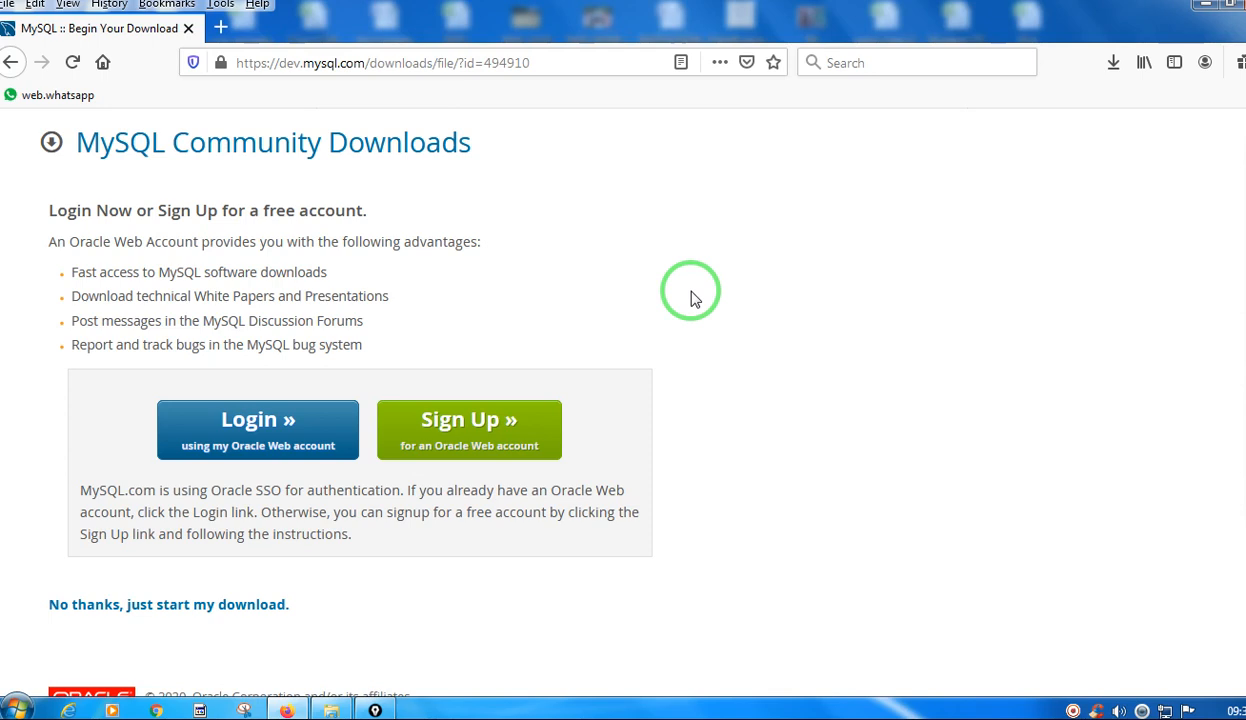
click(859, 431)
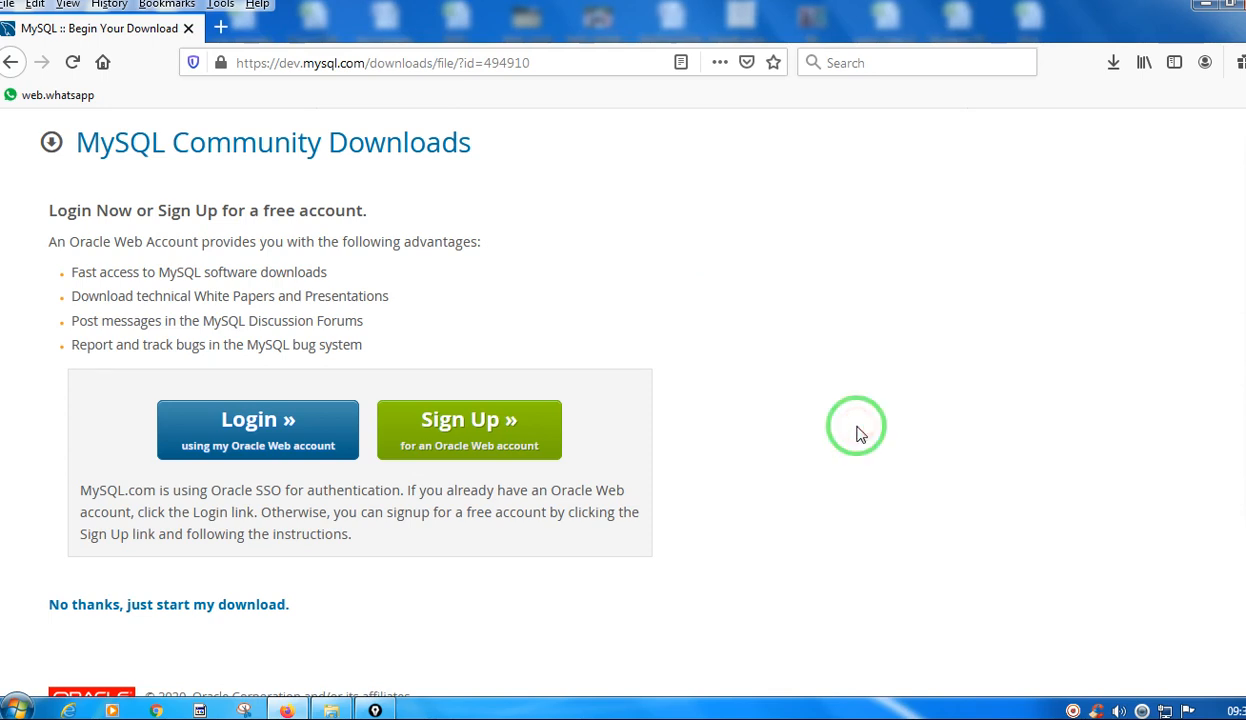
click(1207, 12)
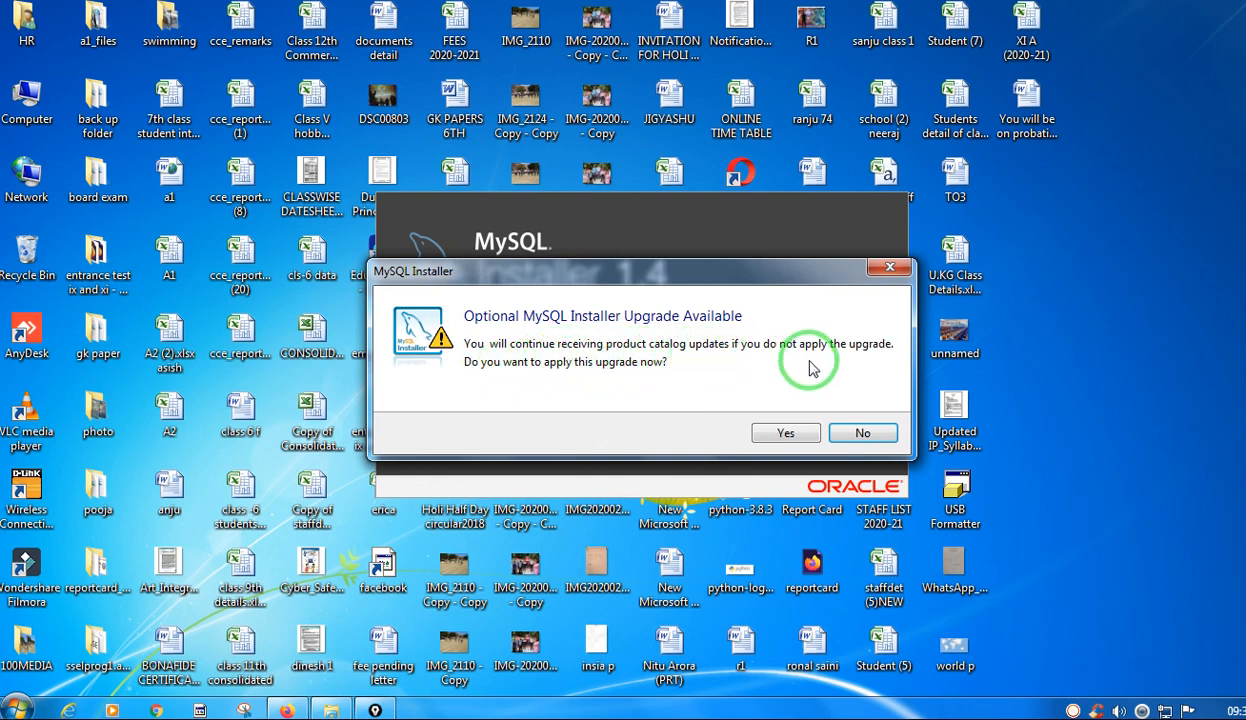
click(863, 436)
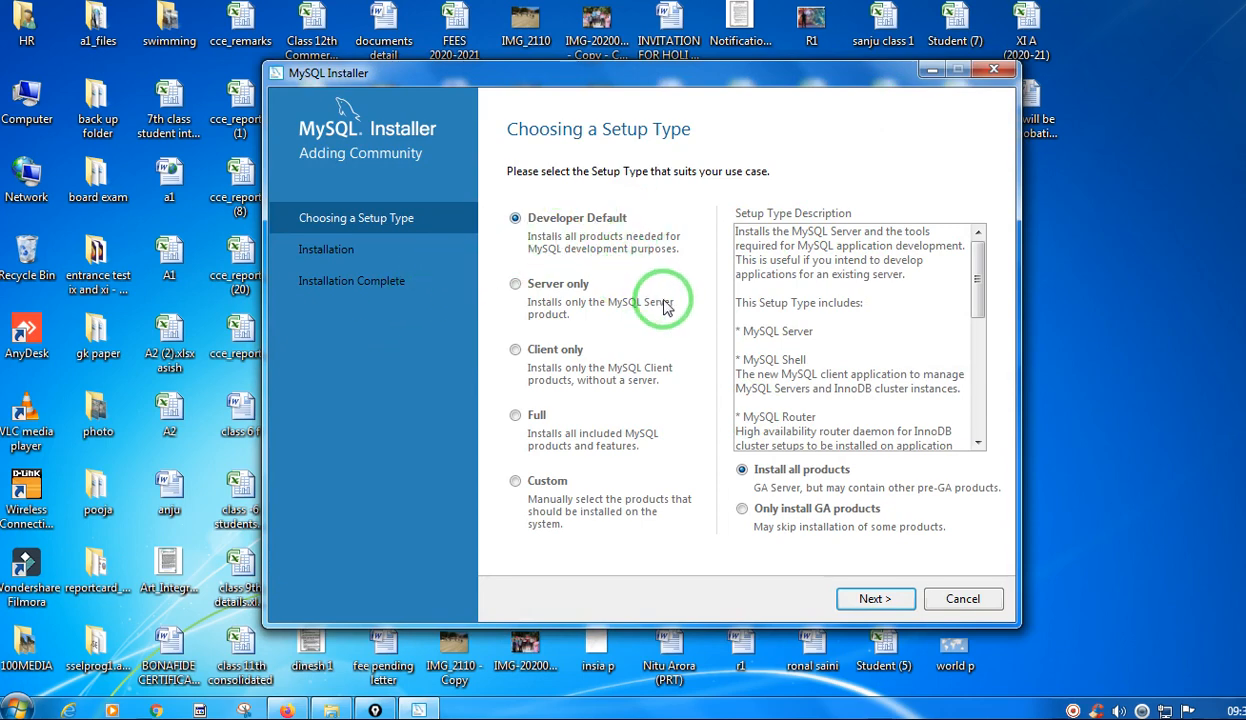
Review the descriptions of the Full, Developer Default, Server only and Client only setup types.
click(516, 417)
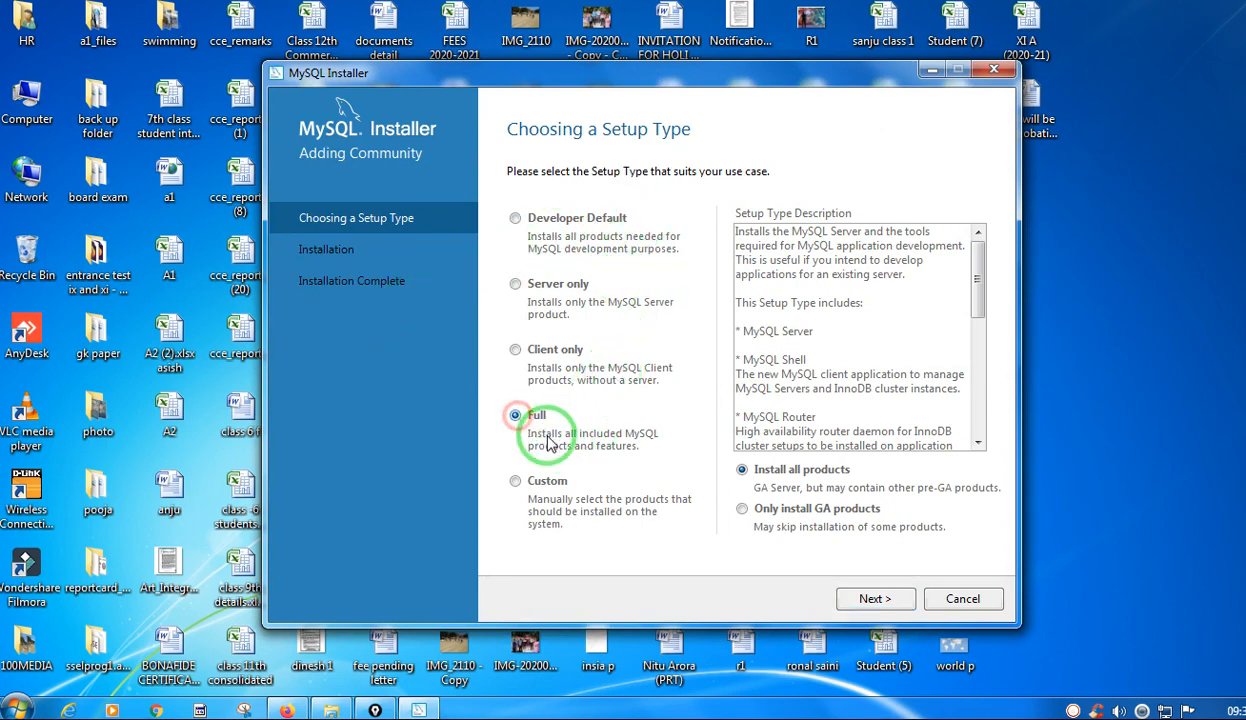
click(588, 228)
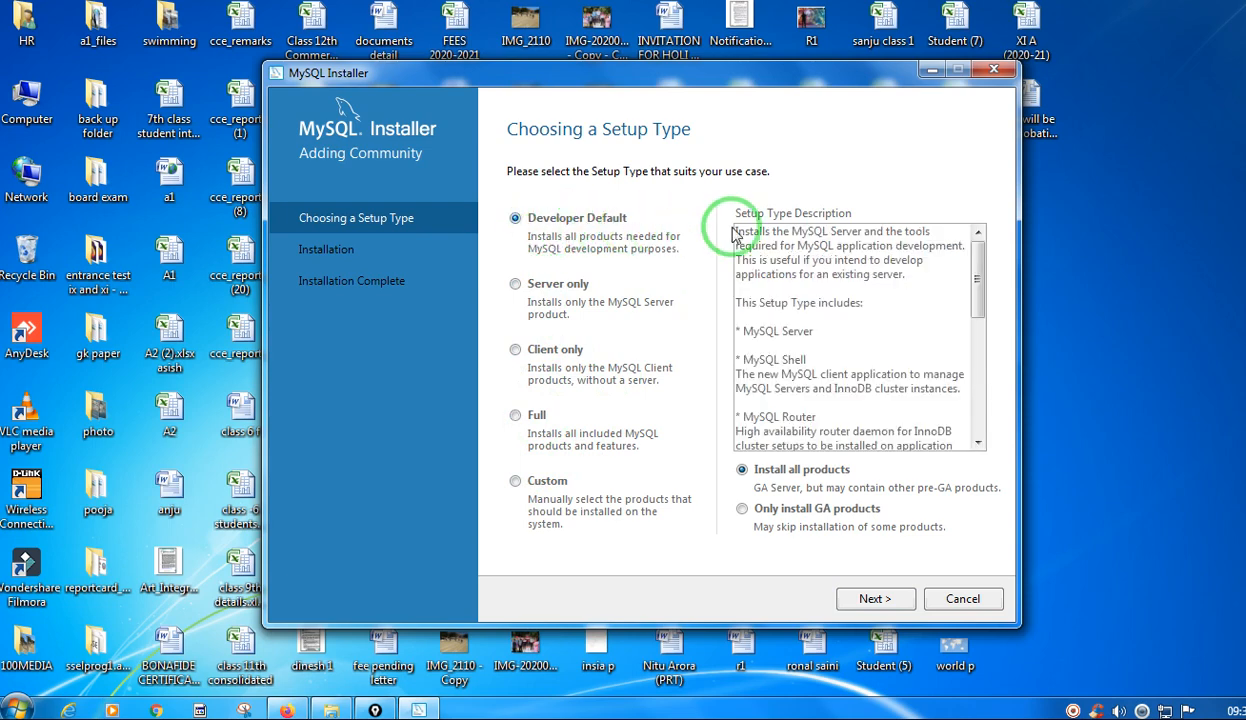
mouse_move(975, 268)
mouse_down()
mouse_move(989, 413)
mouse_move(989, 280)
mouse_up()
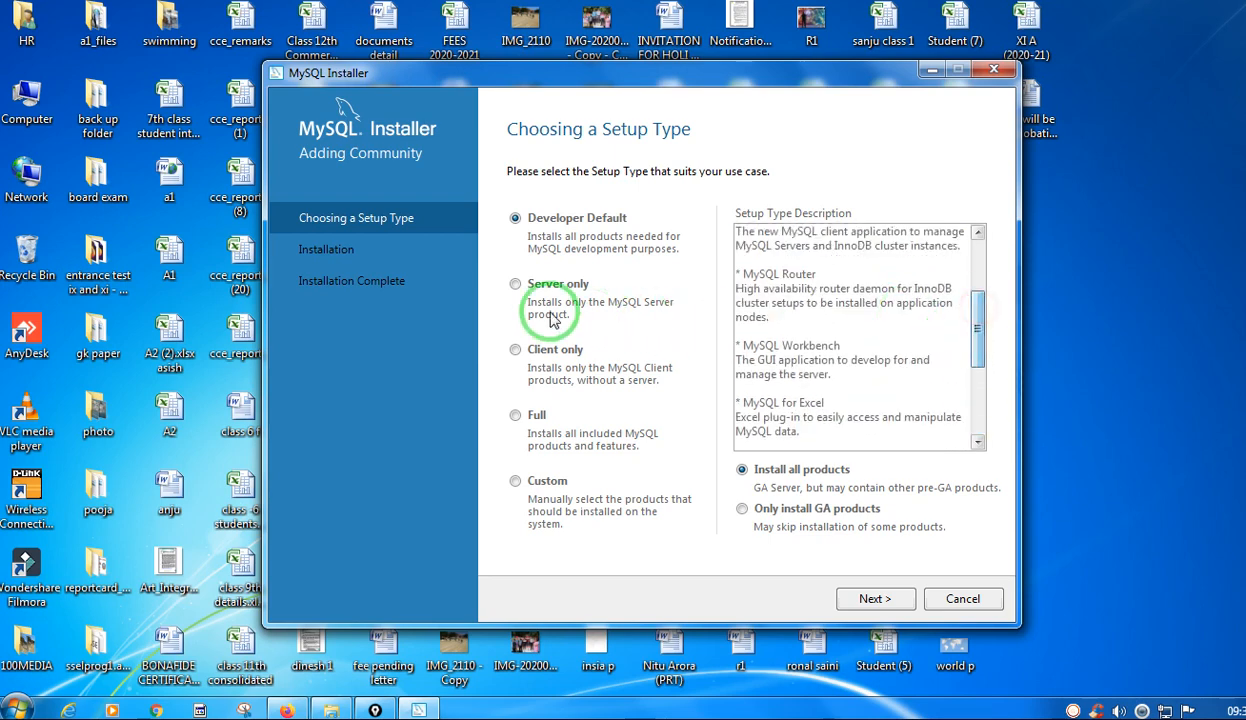
click(512, 285)
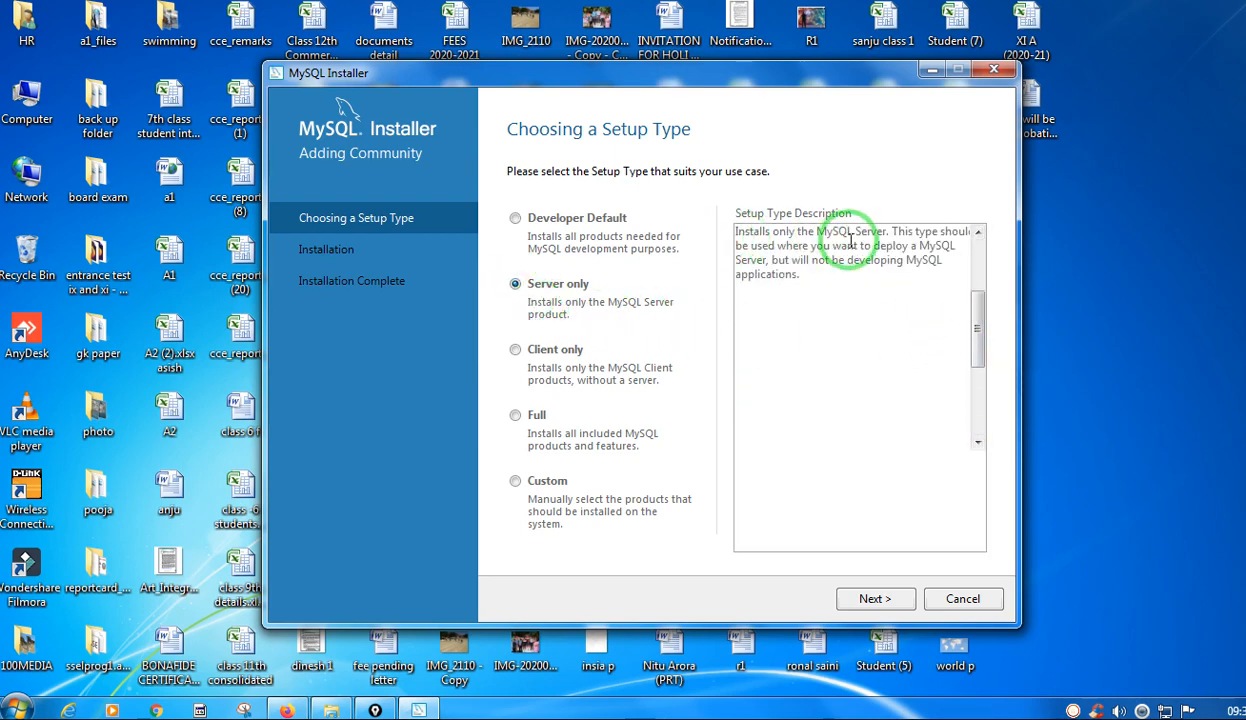
click(979, 397)
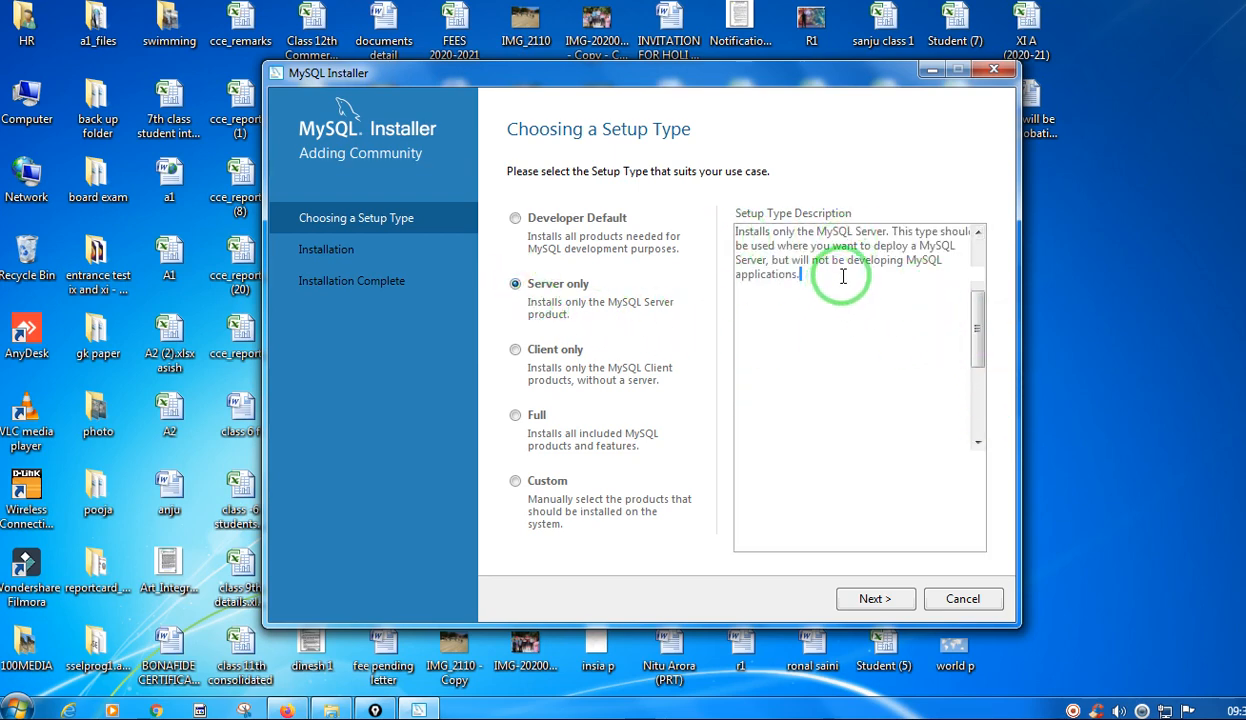
click(513, 349)
drag(972, 290, 1037, 411)
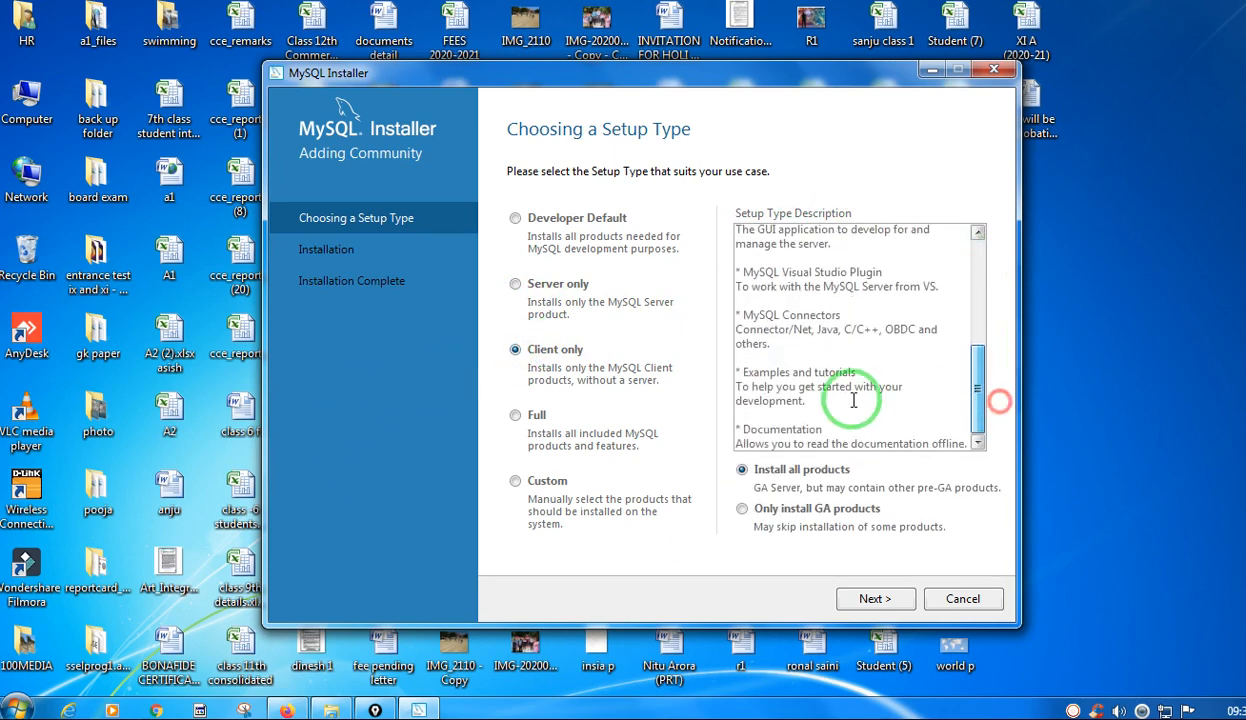
Select the Full setup type, circle it and the Install all products option with the pen, and clear the marks.
click(516, 418)
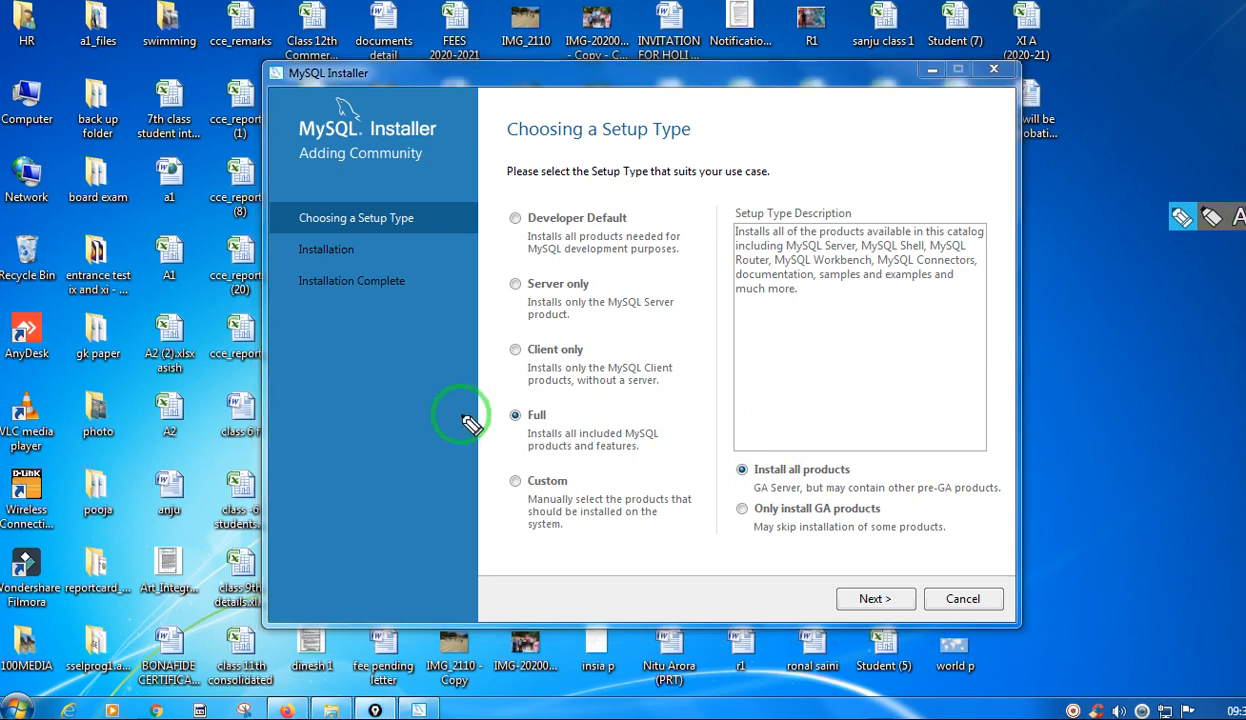
mouse_move(520, 405)
mouse_down()
mouse_move(506, 459)
mouse_move(500, 392)
mouse_move(522, 390)
mouse_up()
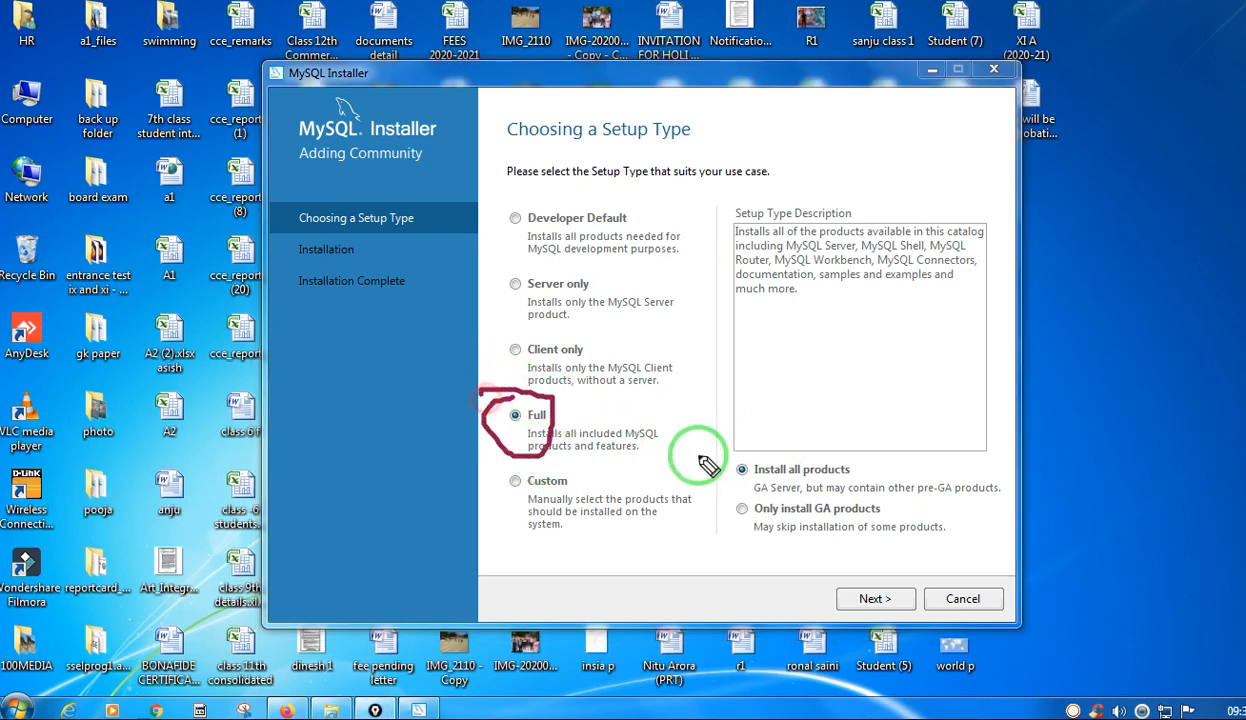
mouse_move(737, 458)
mouse_down()
mouse_move(756, 478)
mouse_move(730, 450)
mouse_move(738, 462)
mouse_up()
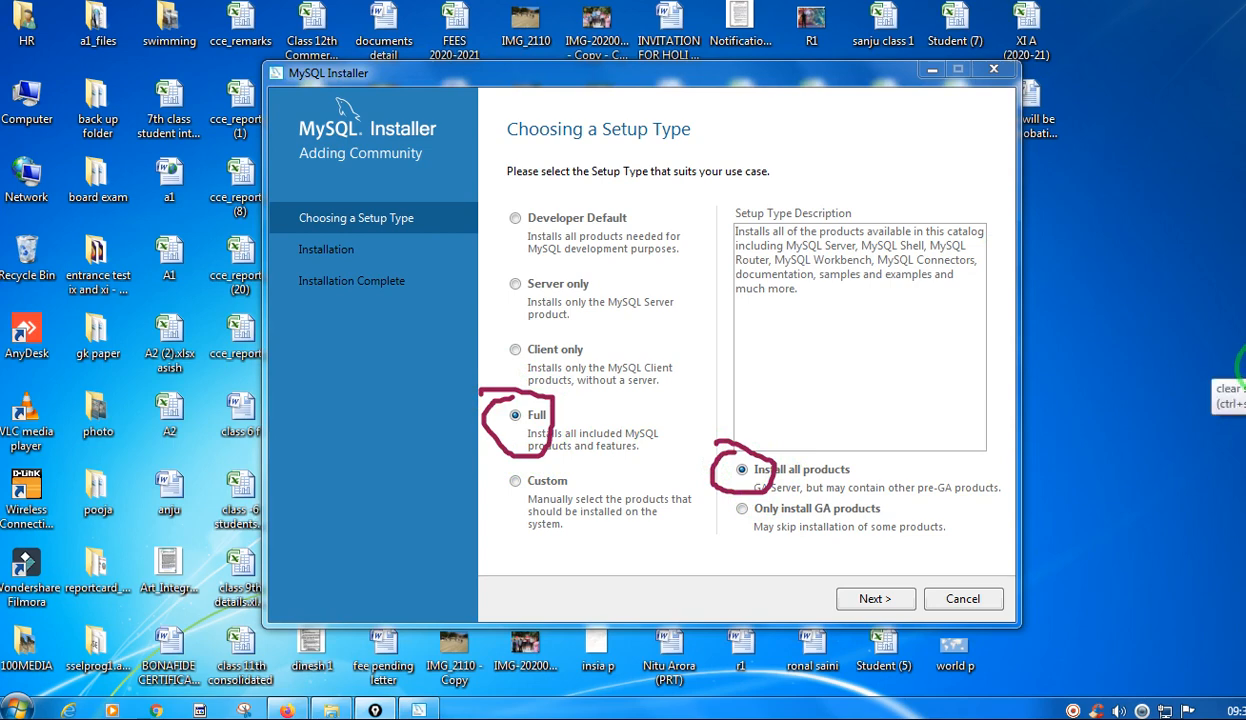
click(1245, 238)
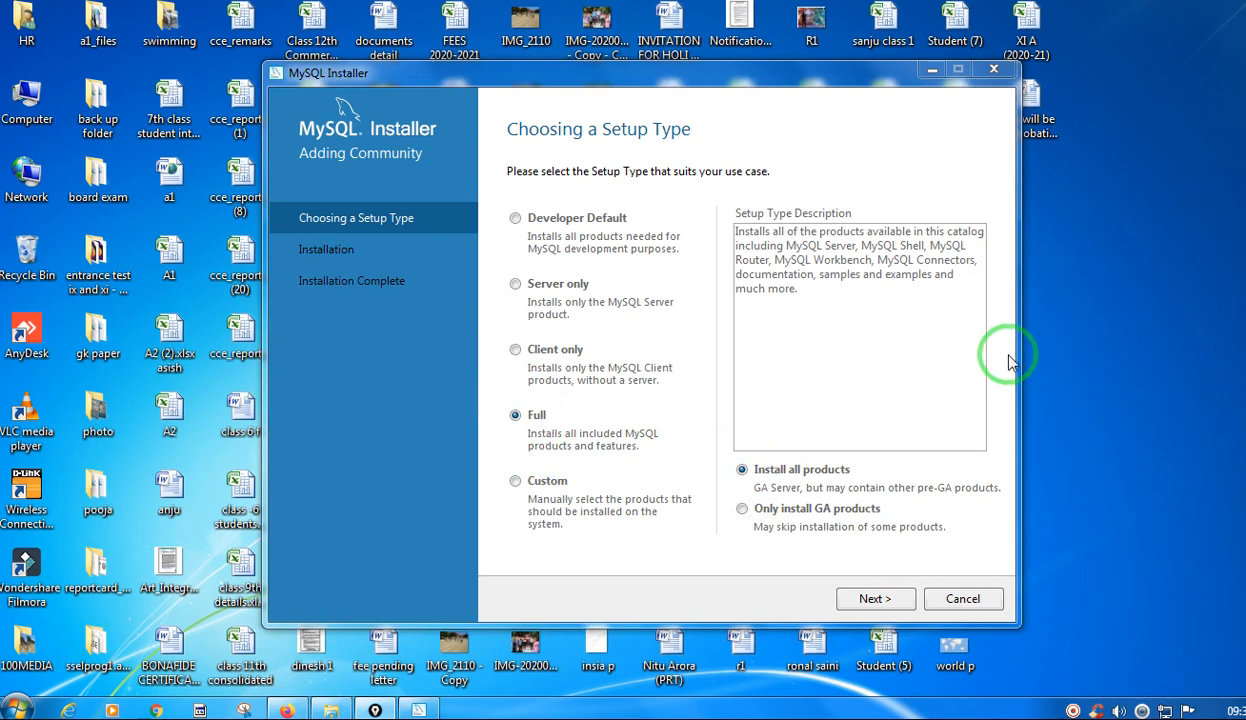
Continue to the requirements check and view the details for MySQL for Visual Studio 2.0.5 and MySQL Server 5.6.48, widening the Requirement column.
click(872, 603)
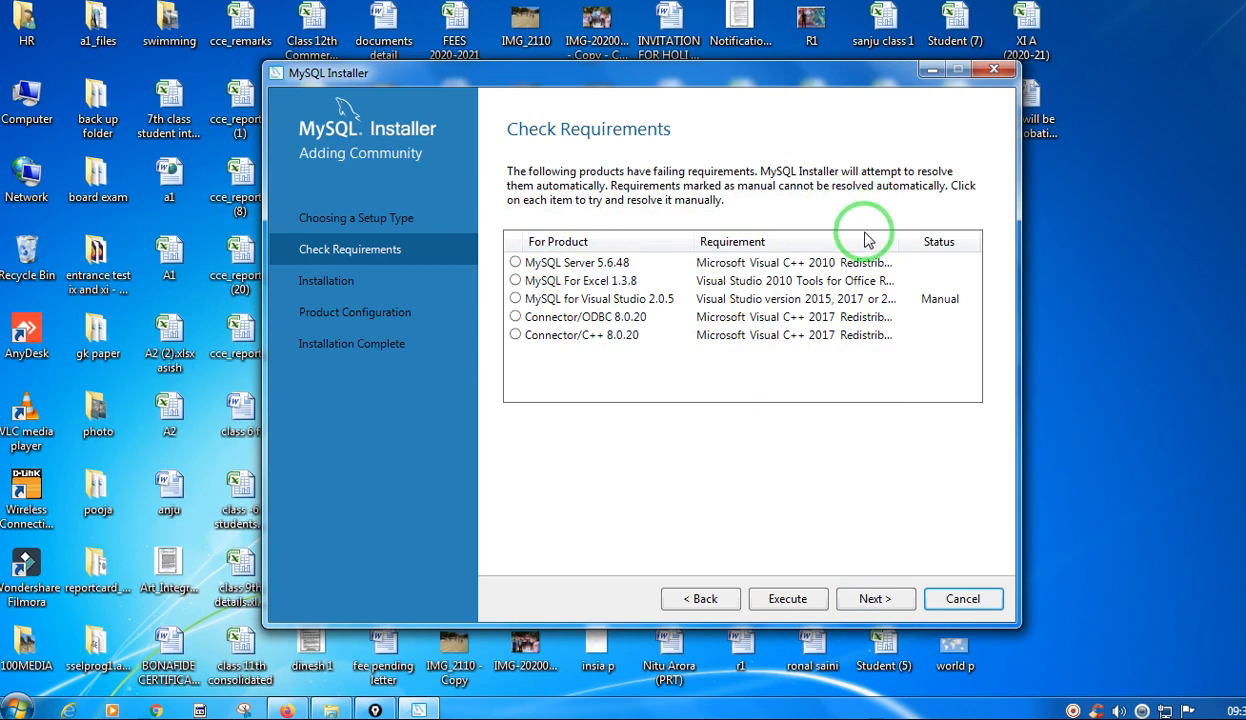
click(518, 265)
click(548, 298)
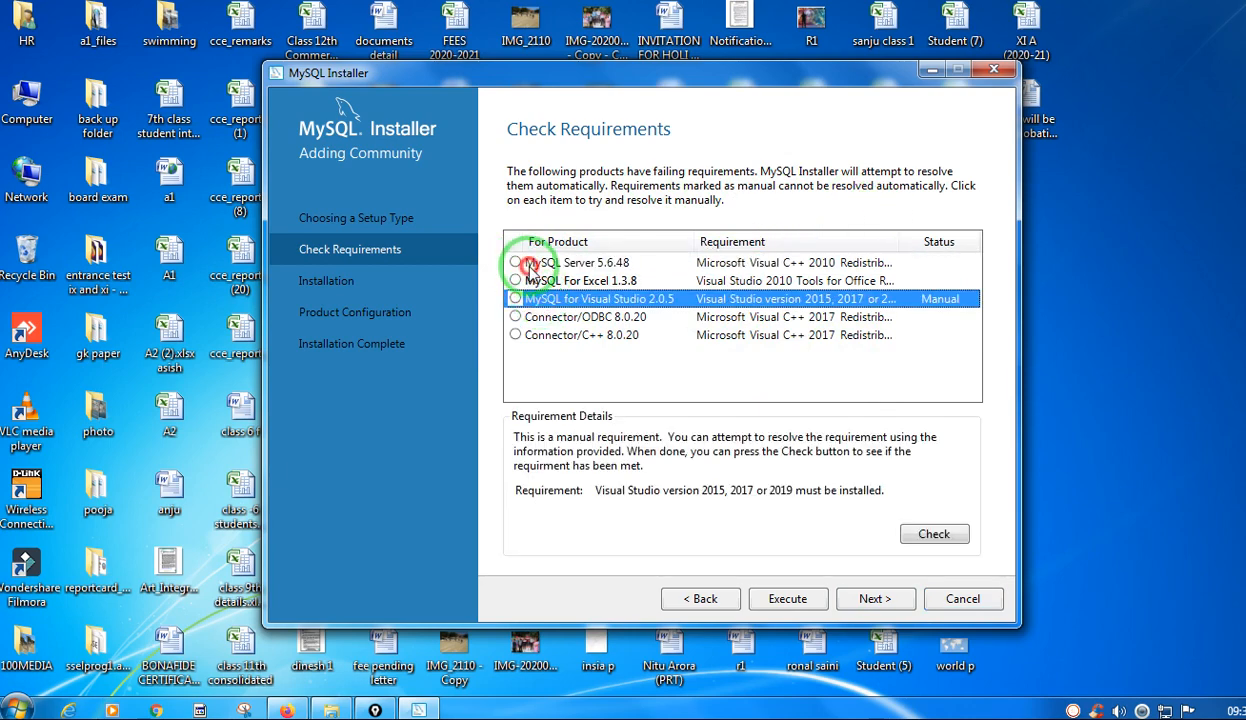
click(517, 265)
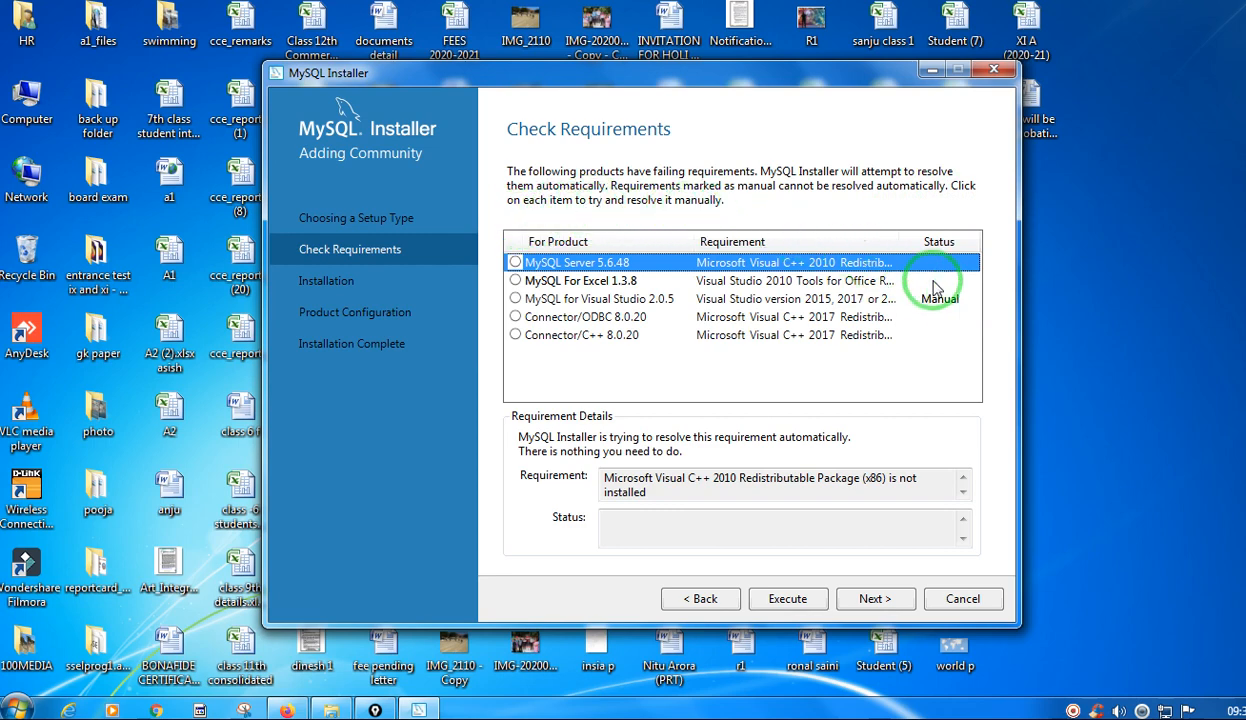
drag(898, 245, 950, 245)
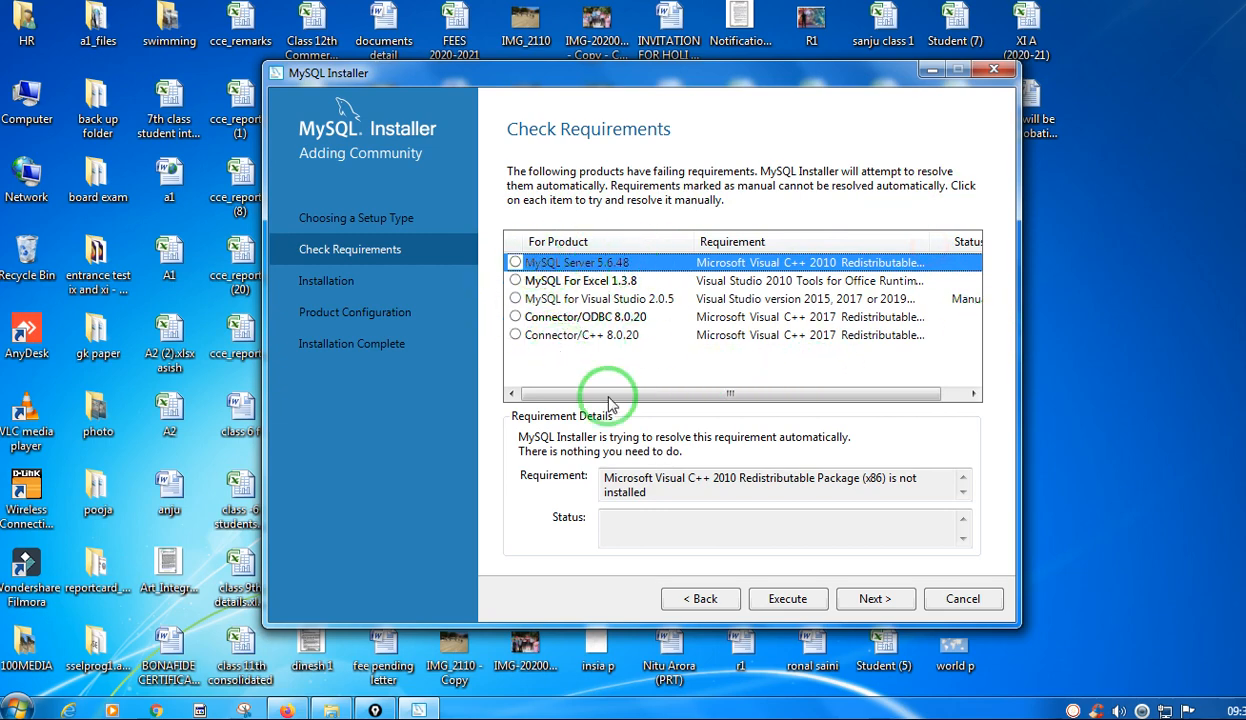
drag(676, 394, 745, 395)
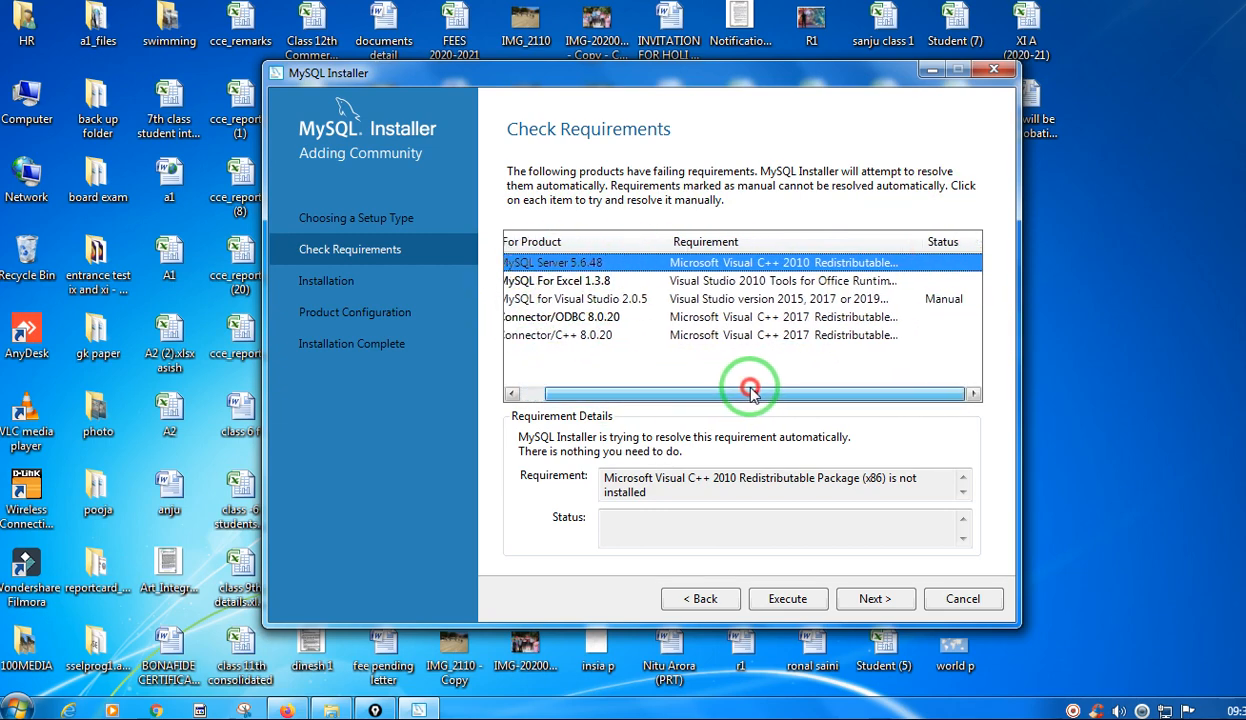
Run the manual requirement check for MySQL for Visual Studio 2.0.5 and dismiss the information message.
click(945, 308)
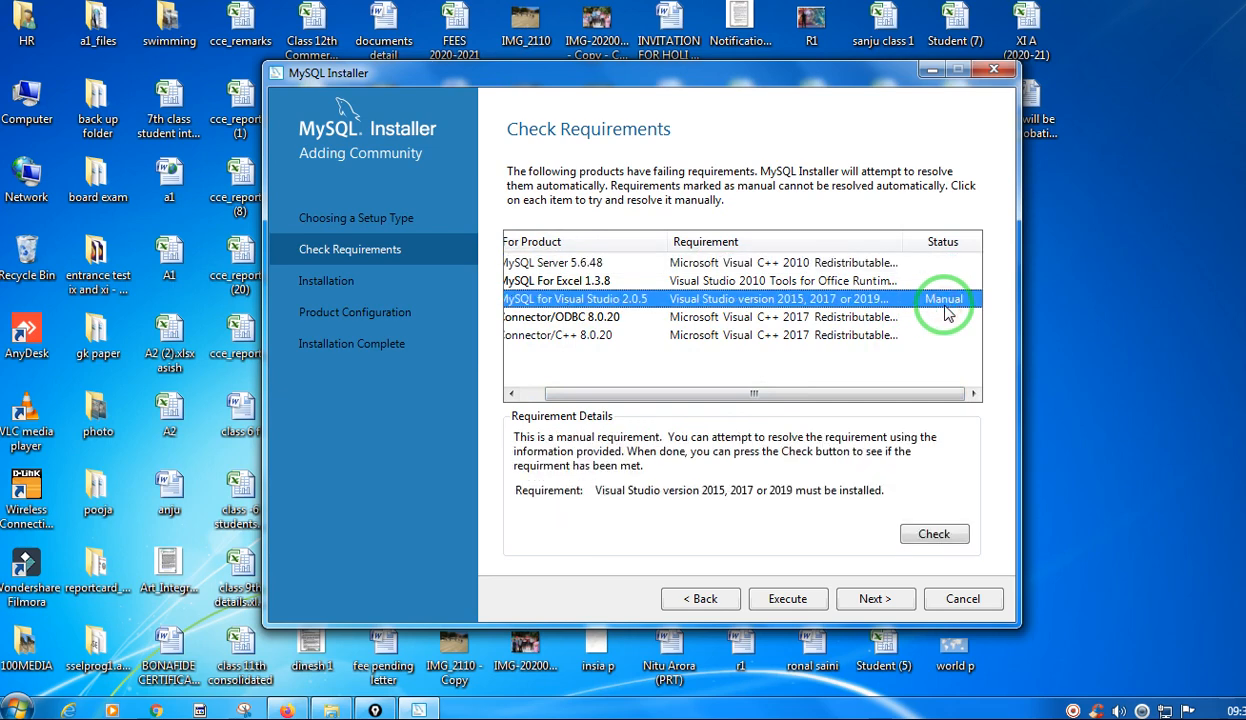
click(935, 535)
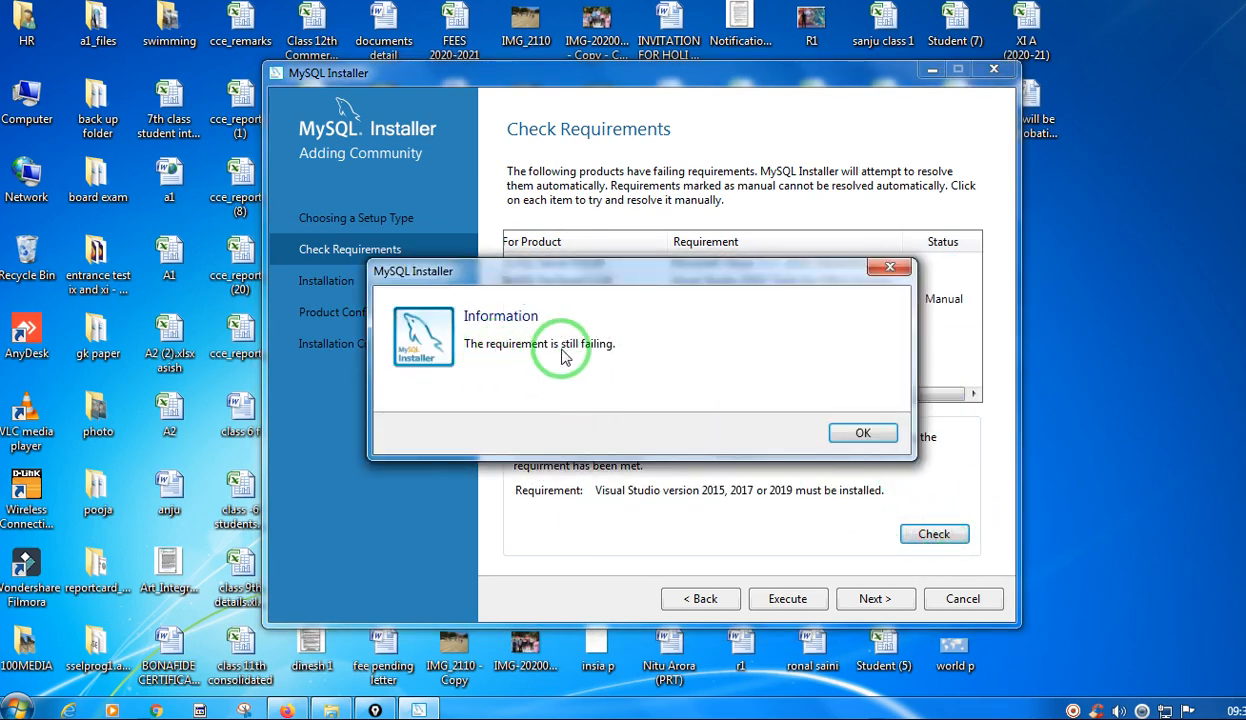
click(862, 433)
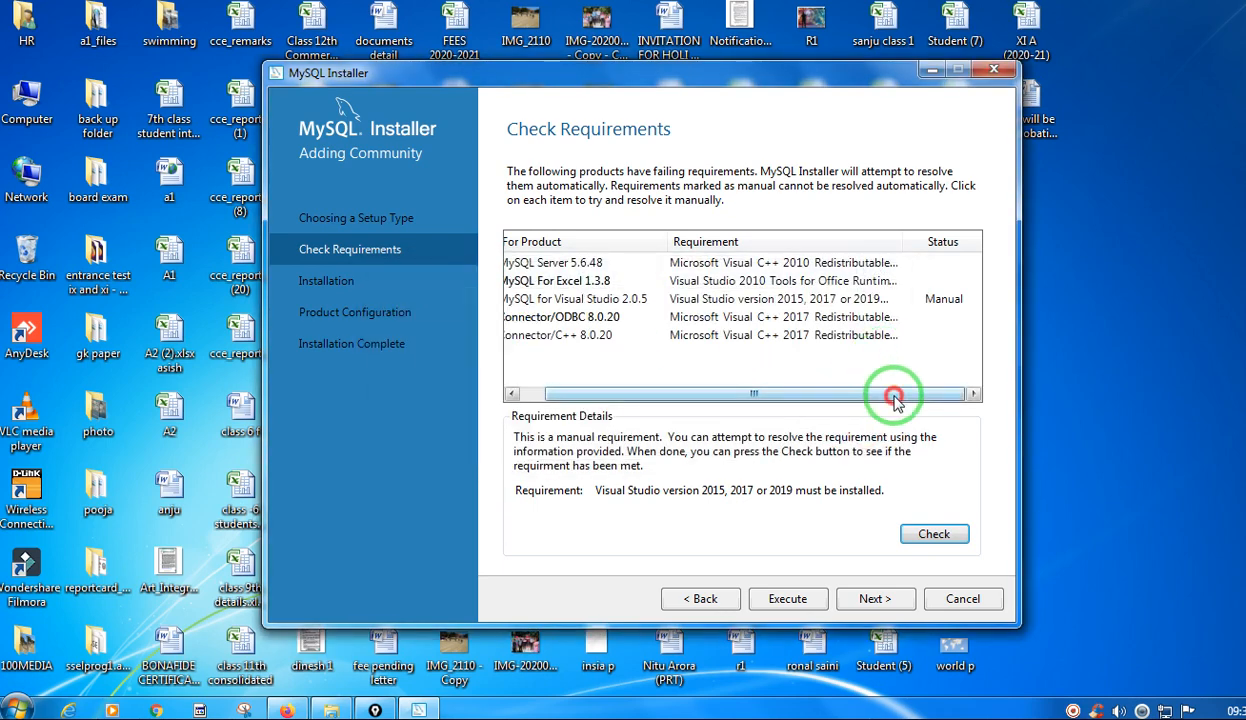
drag(793, 397, 765, 397)
click(578, 300)
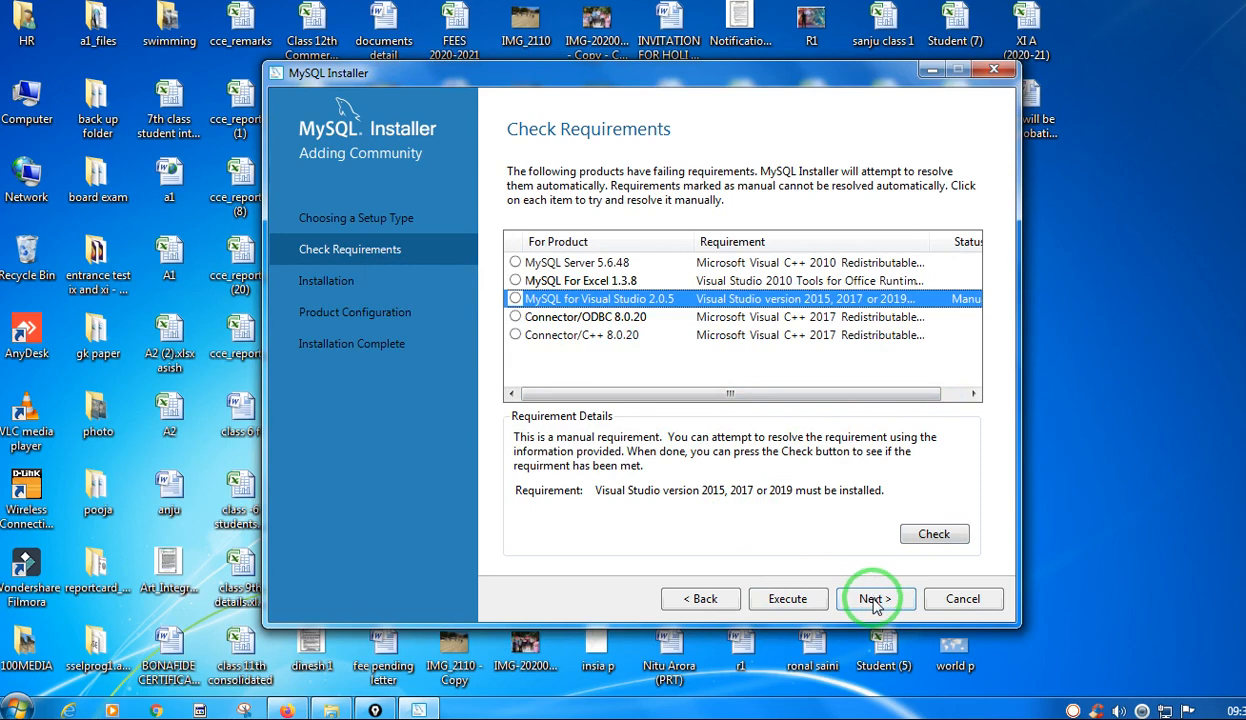
Start the automatic resolution of the failing requirements and circle the Execute option with the pen.
click(808, 605)
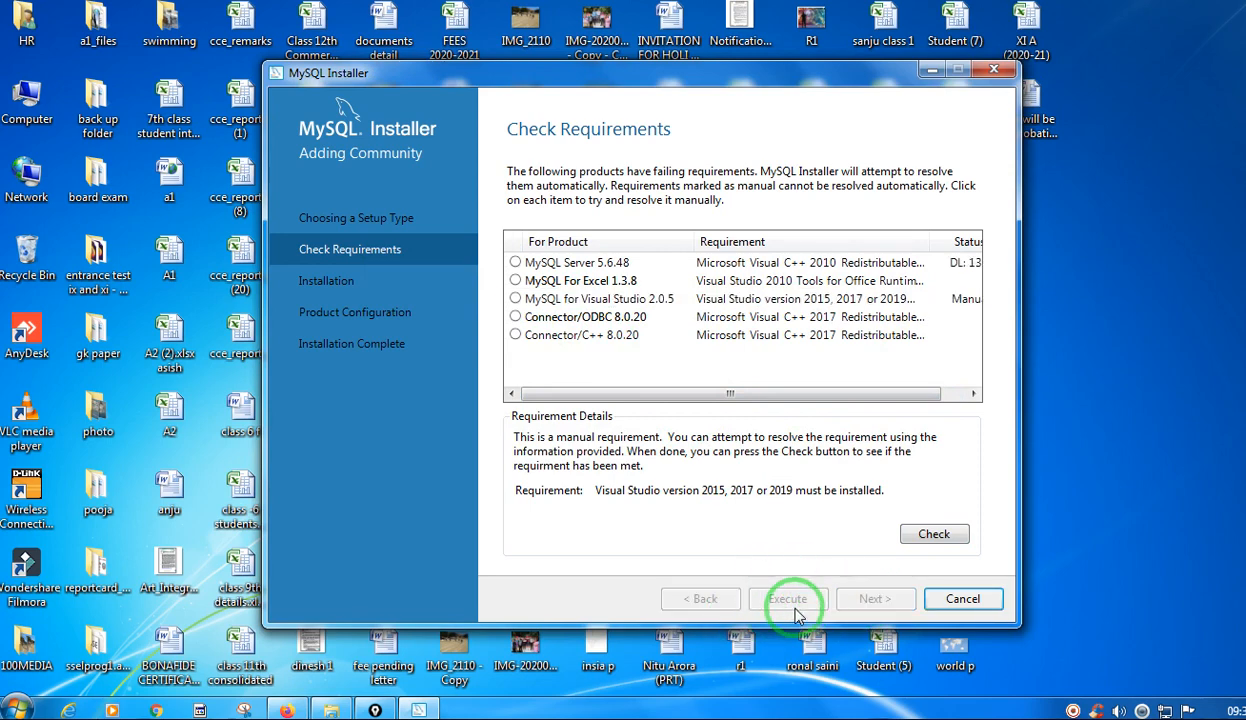
click(948, 393)
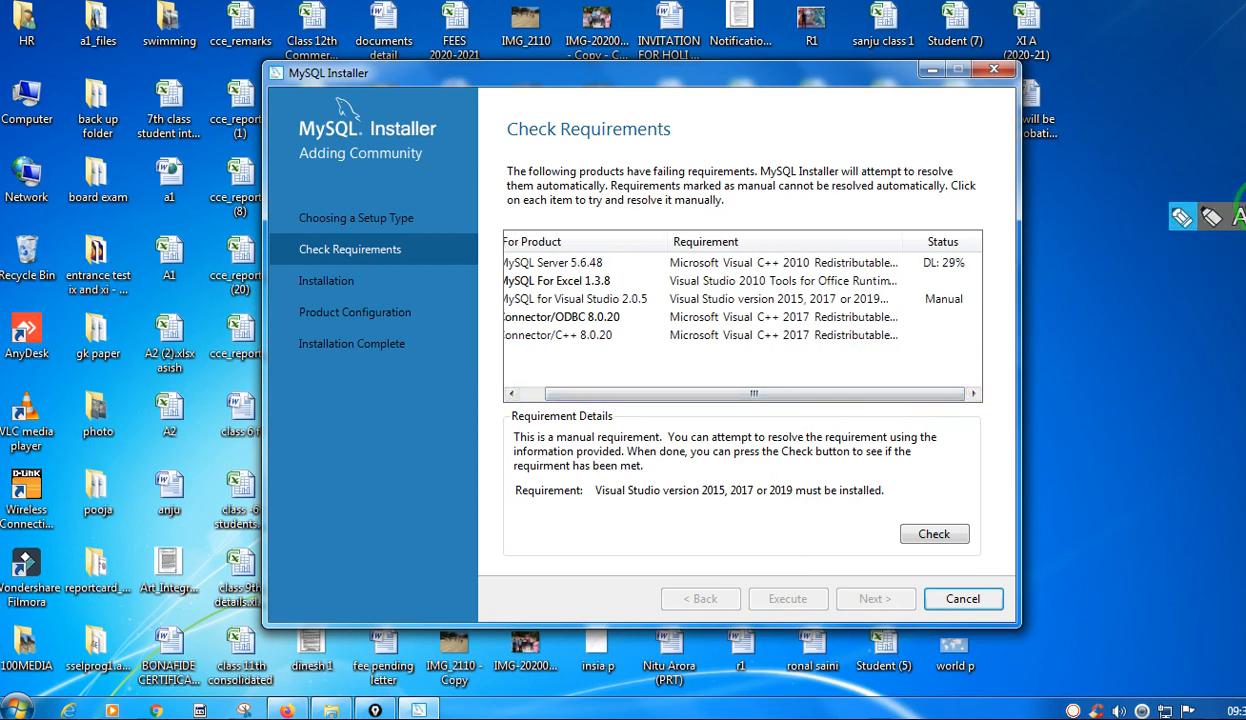
mouse_move(743, 603)
mouse_down()
mouse_move(800, 622)
mouse_move(836, 602)
mouse_move(820, 573)
mouse_move(791, 563)
mouse_up()
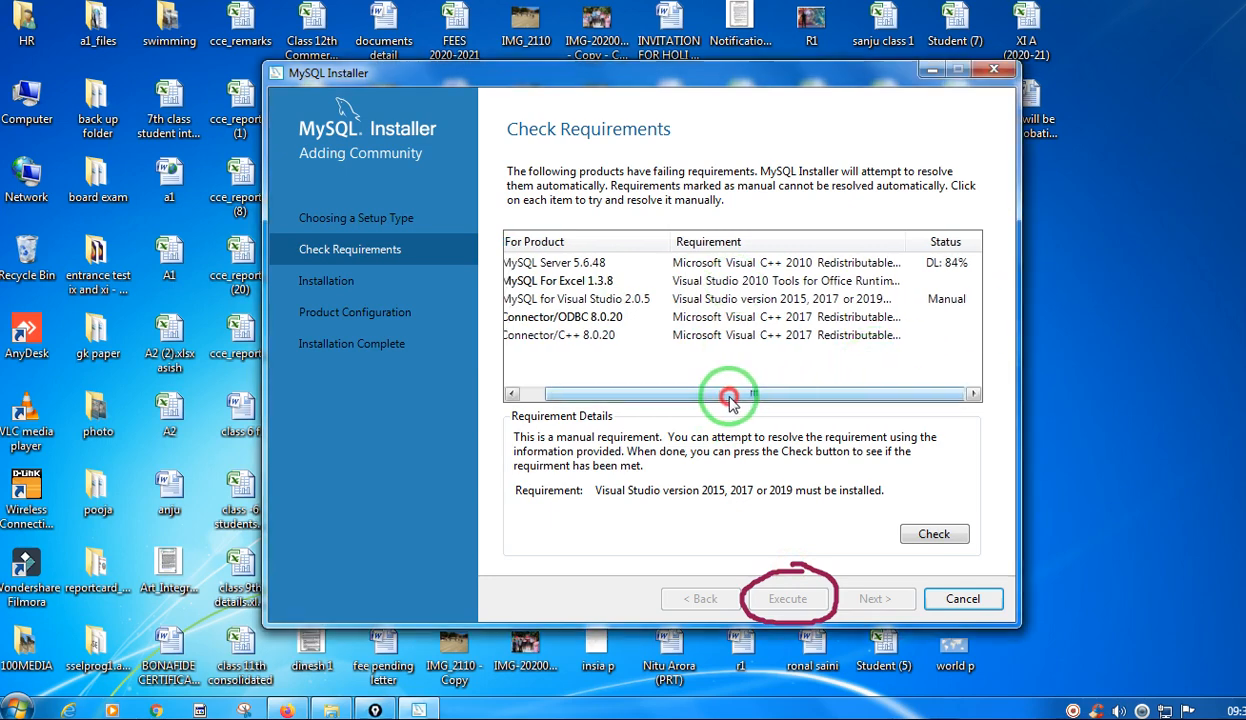
Narrow the Requirement column and widen the Status column in the list of failing requirements.
drag(729, 394, 704, 394)
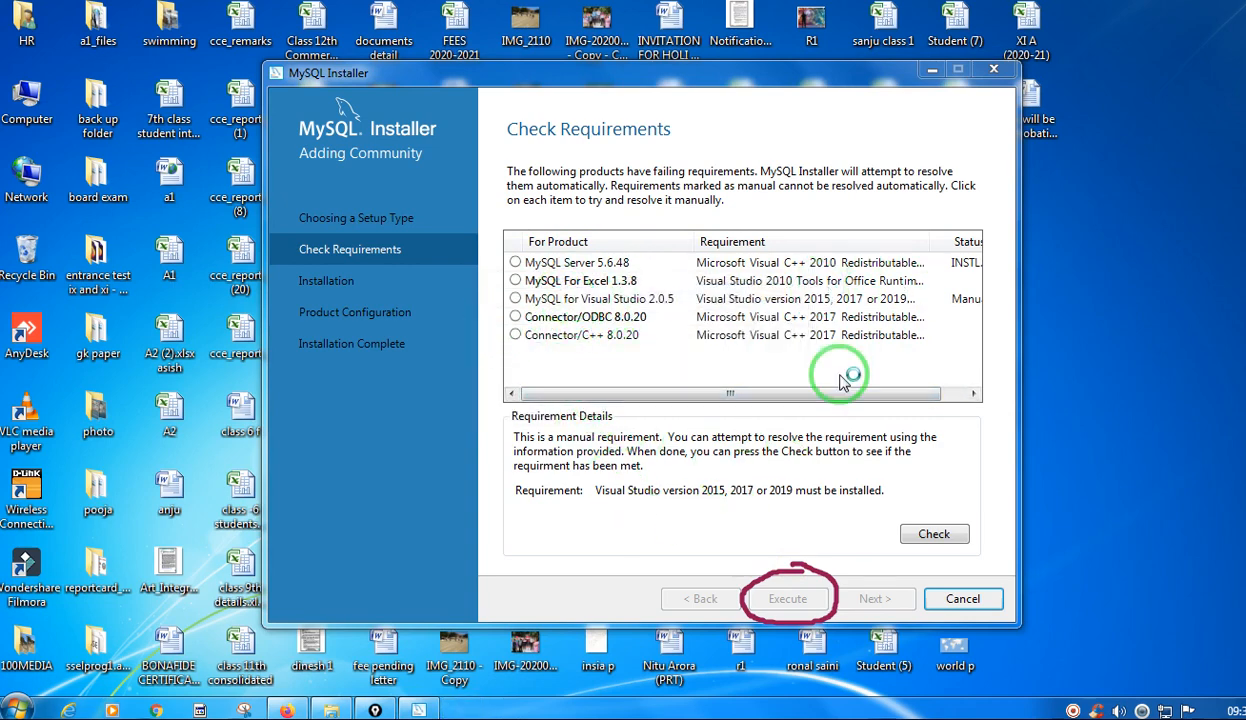
drag(848, 396, 926, 396)
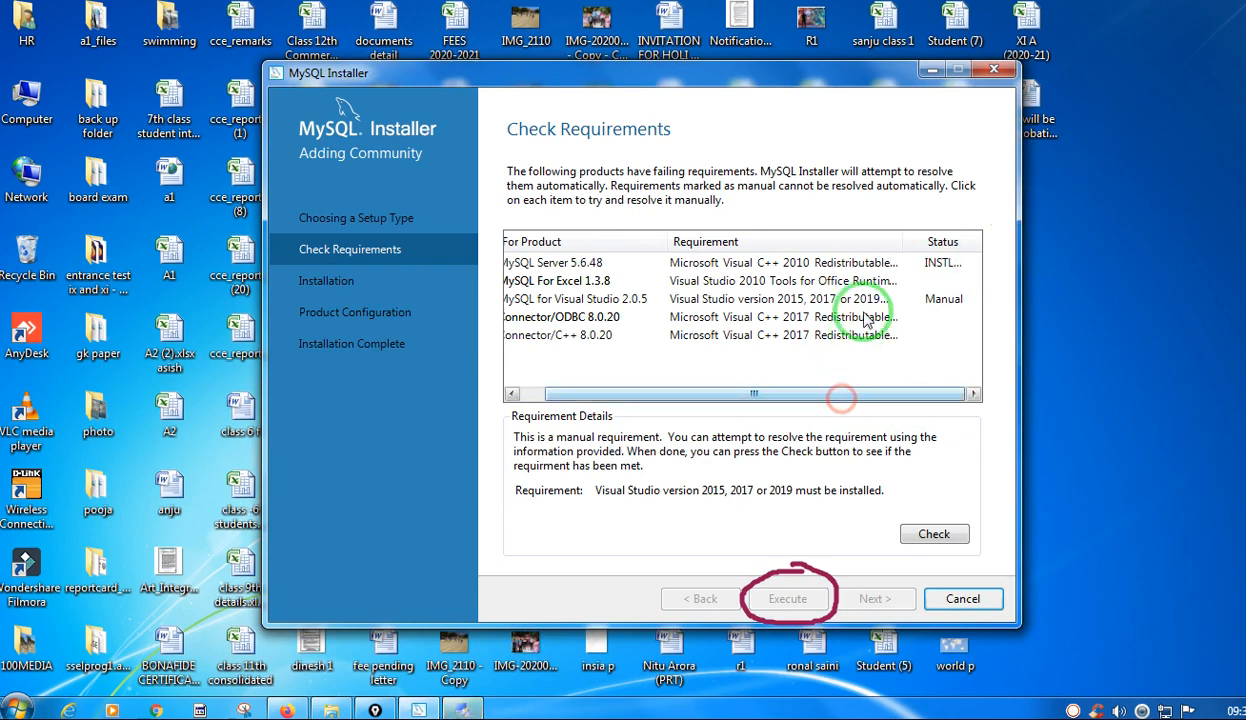
drag(900, 242, 843, 243)
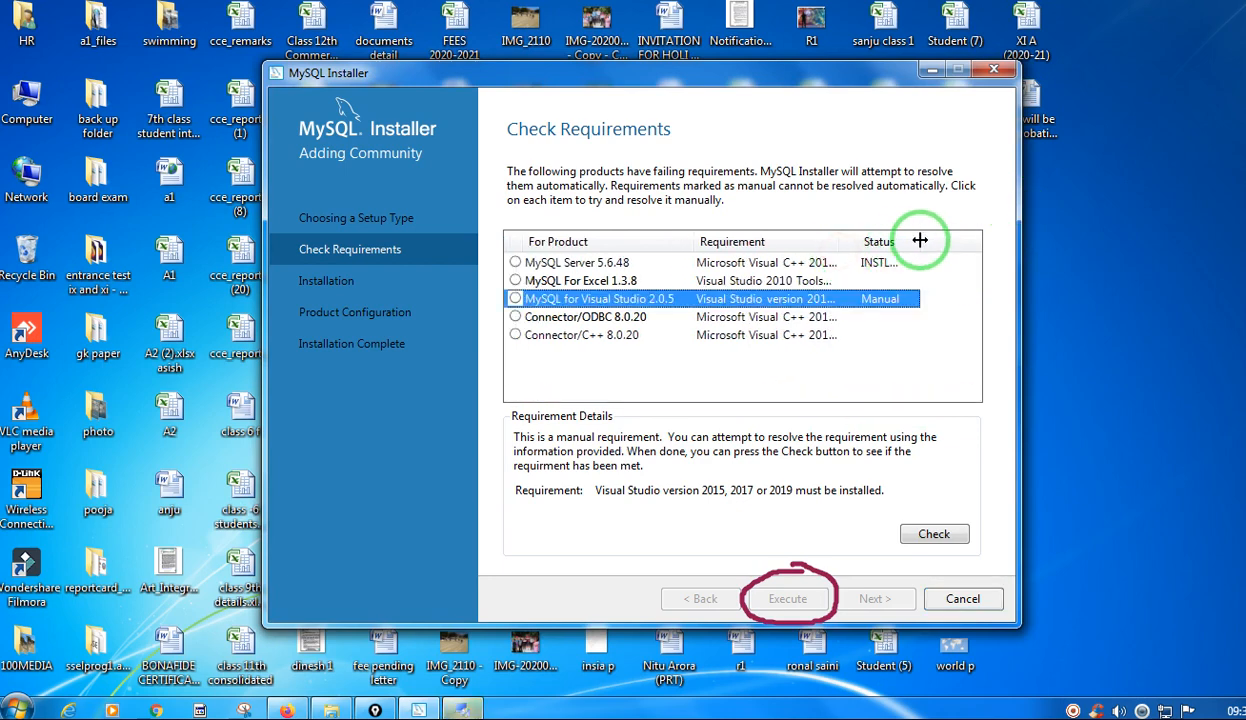
drag(920, 242, 995, 244)
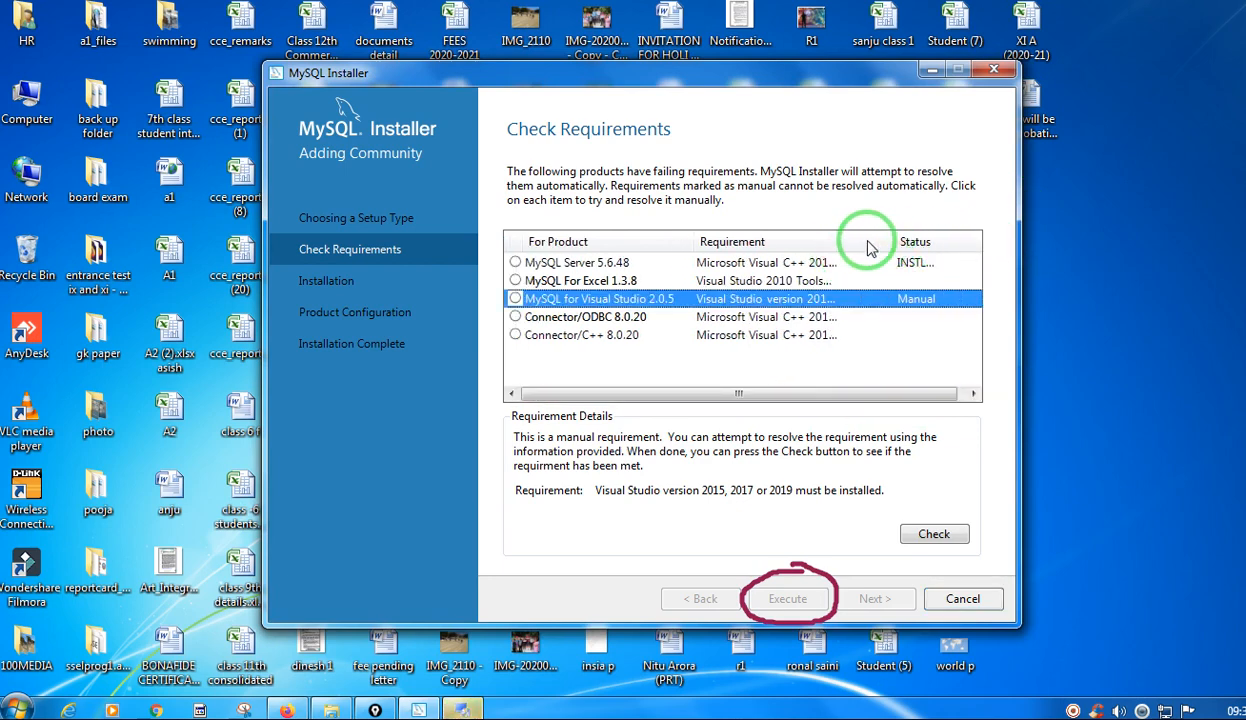
drag(815, 392, 786, 392)
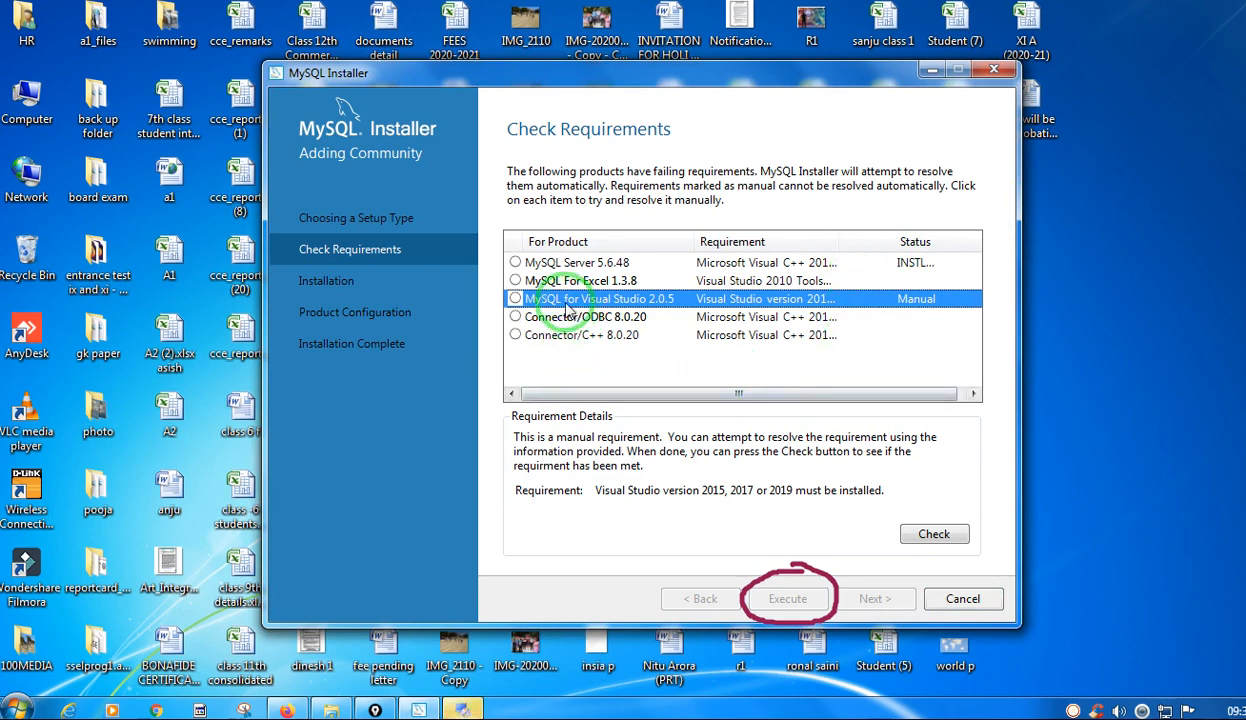
View the requirement details for MySQL For Excel 1.3.8, MySQL for Visual Studio 2.0.5 and Connector/C++ 8.0.20.
click(560, 283)
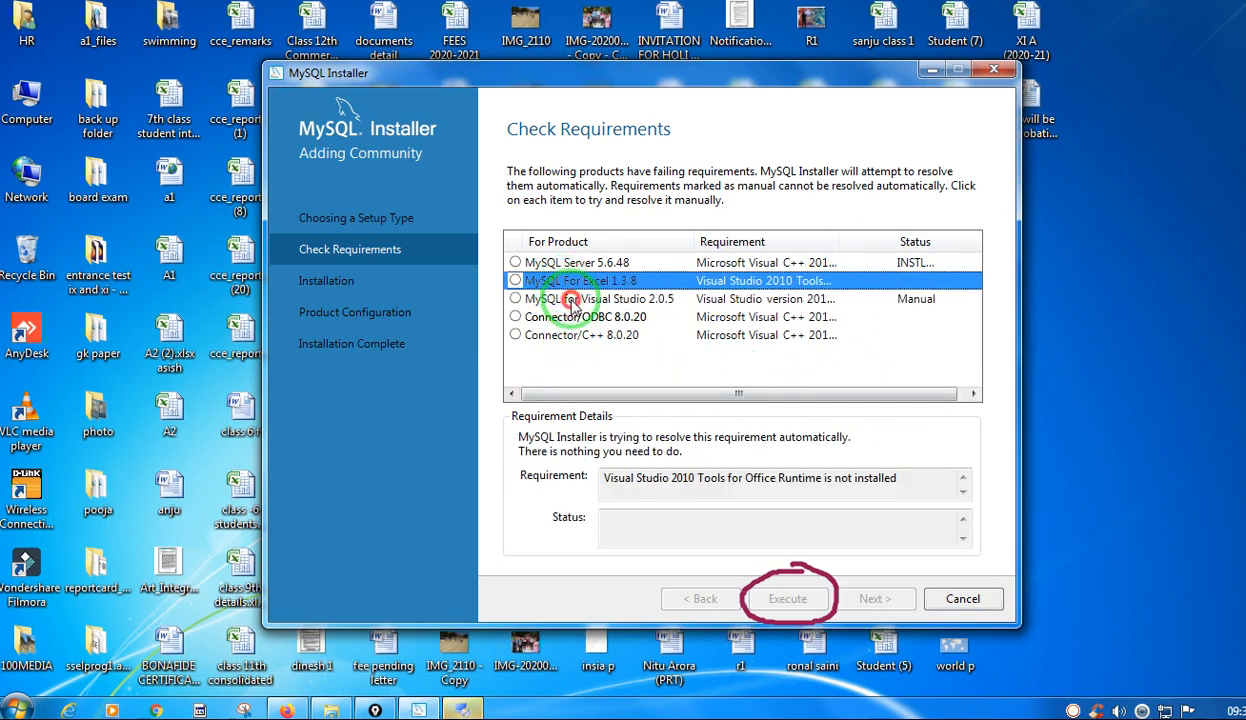
click(568, 299)
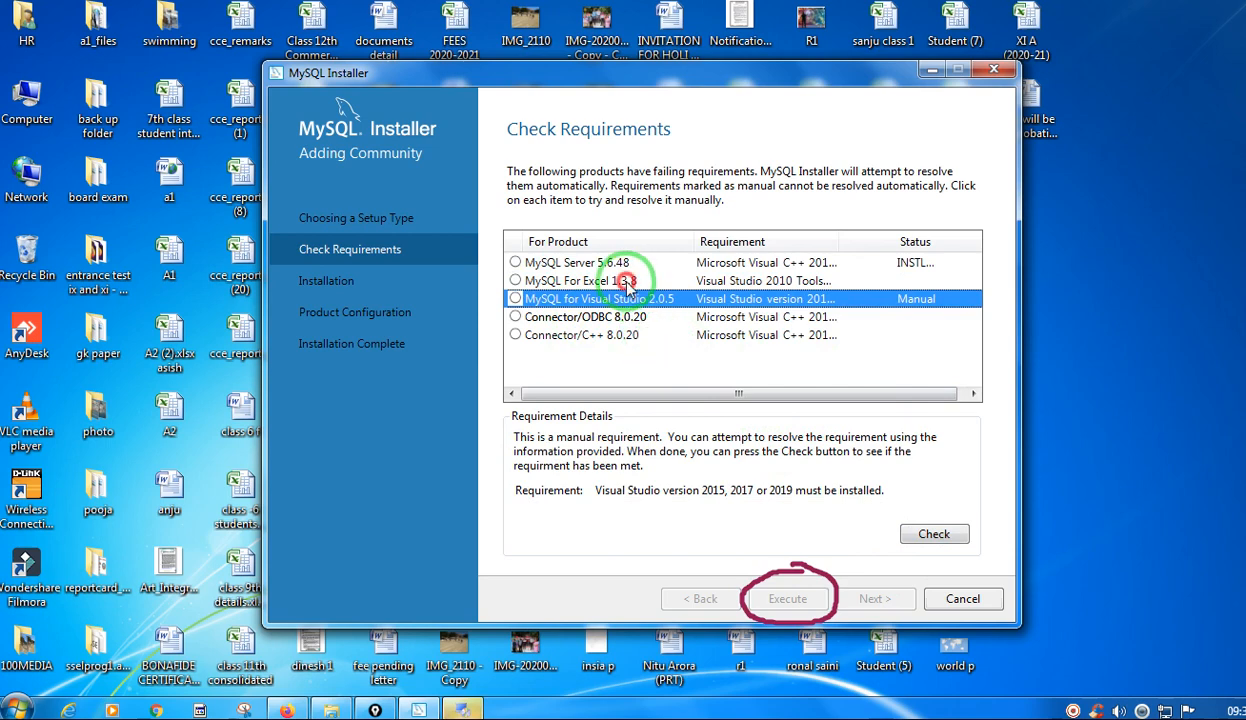
click(627, 282)
click(628, 468)
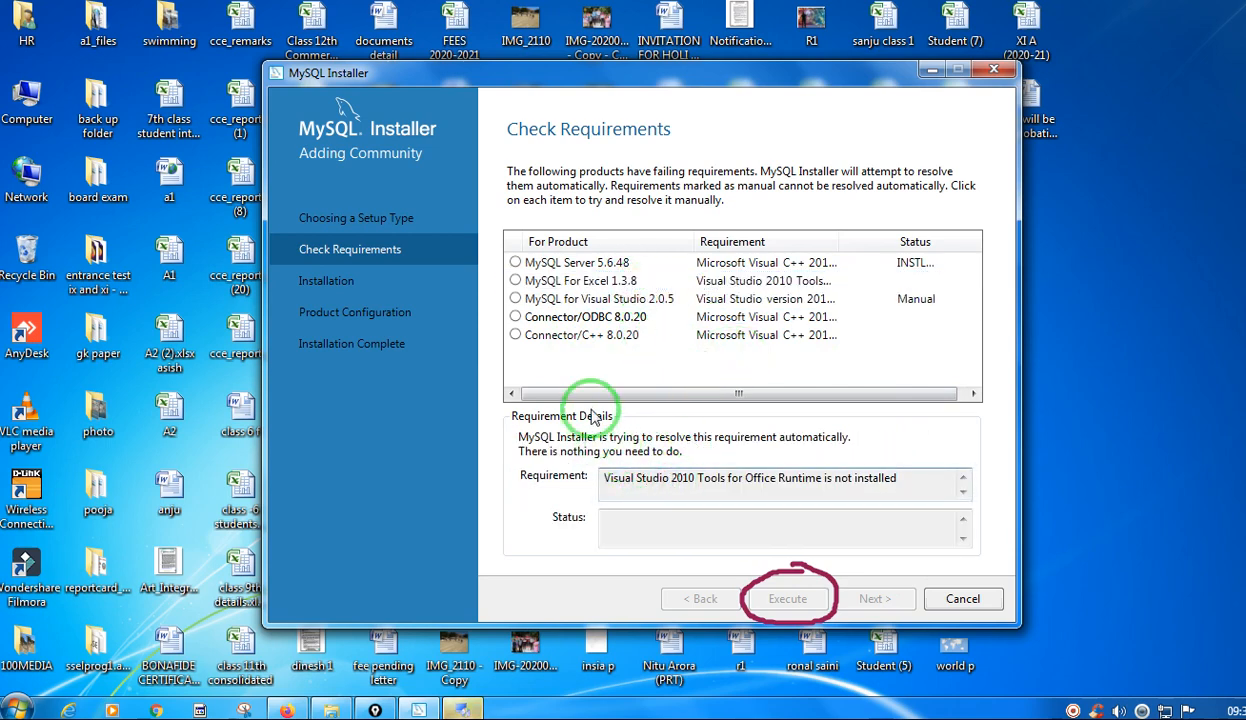
click(575, 338)
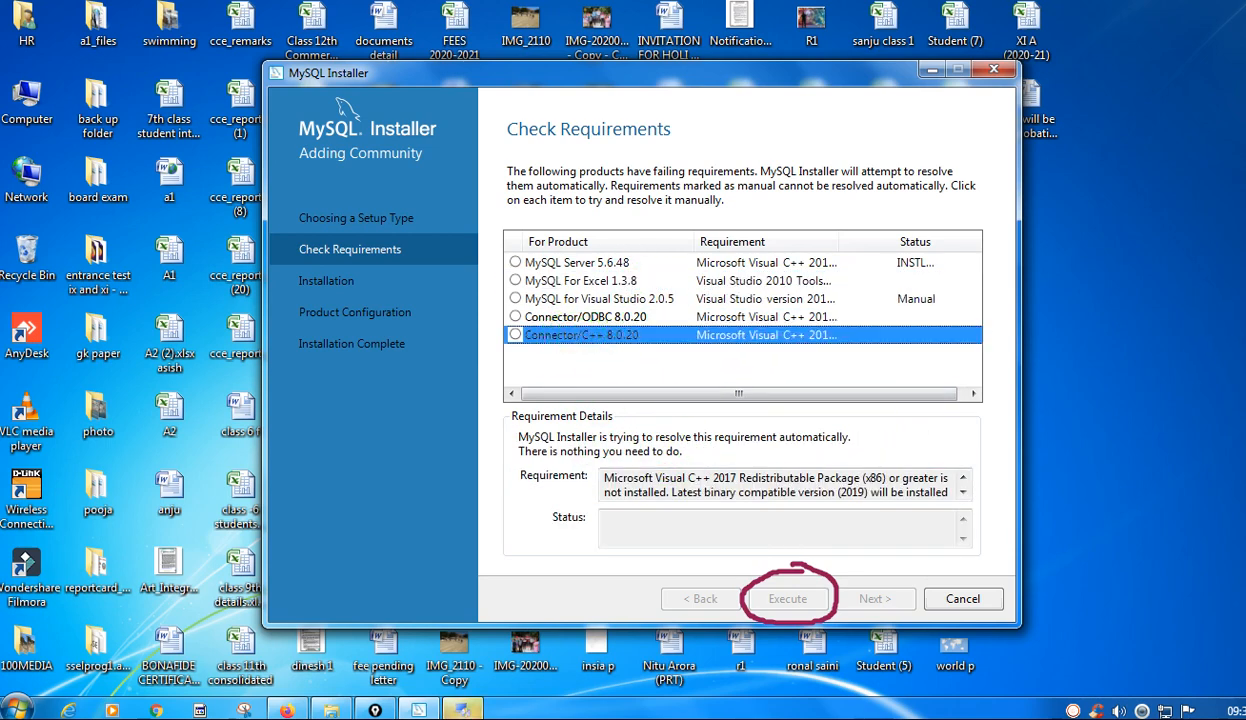
Clear the pen mark around the Execute option and show the requirement details for MySQL For Excel 1.3.8.
click(1197, 216)
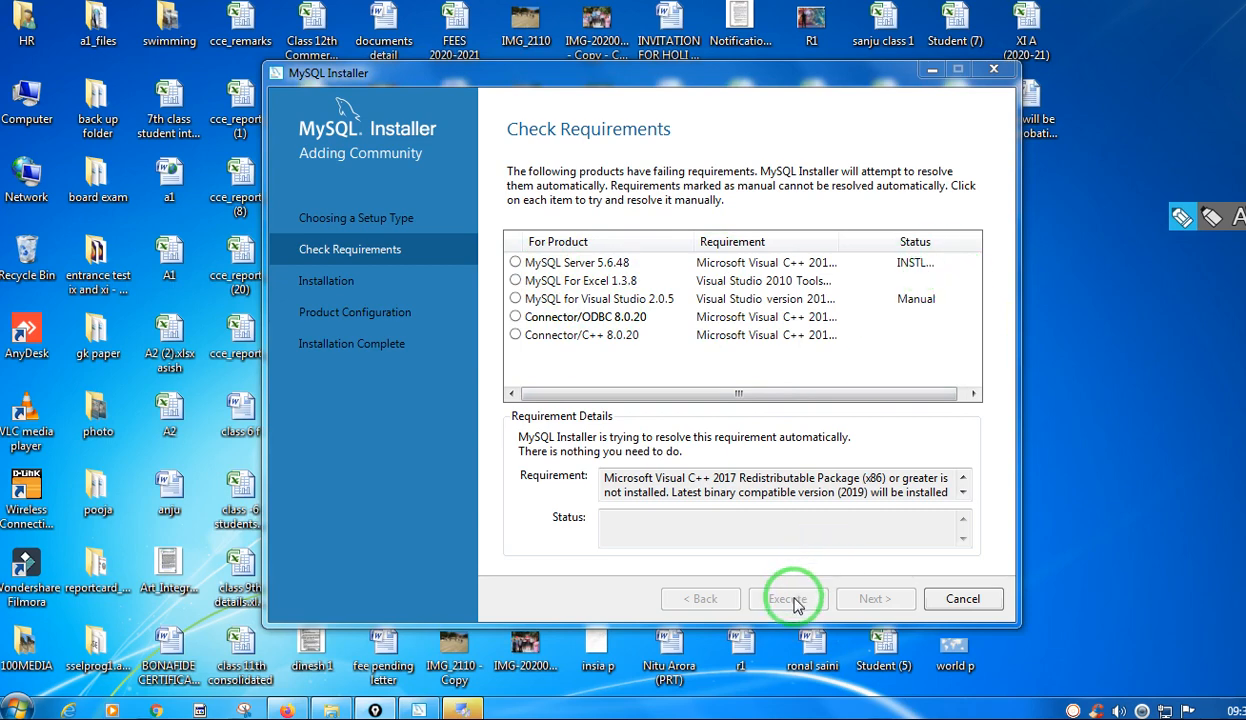
click(936, 372)
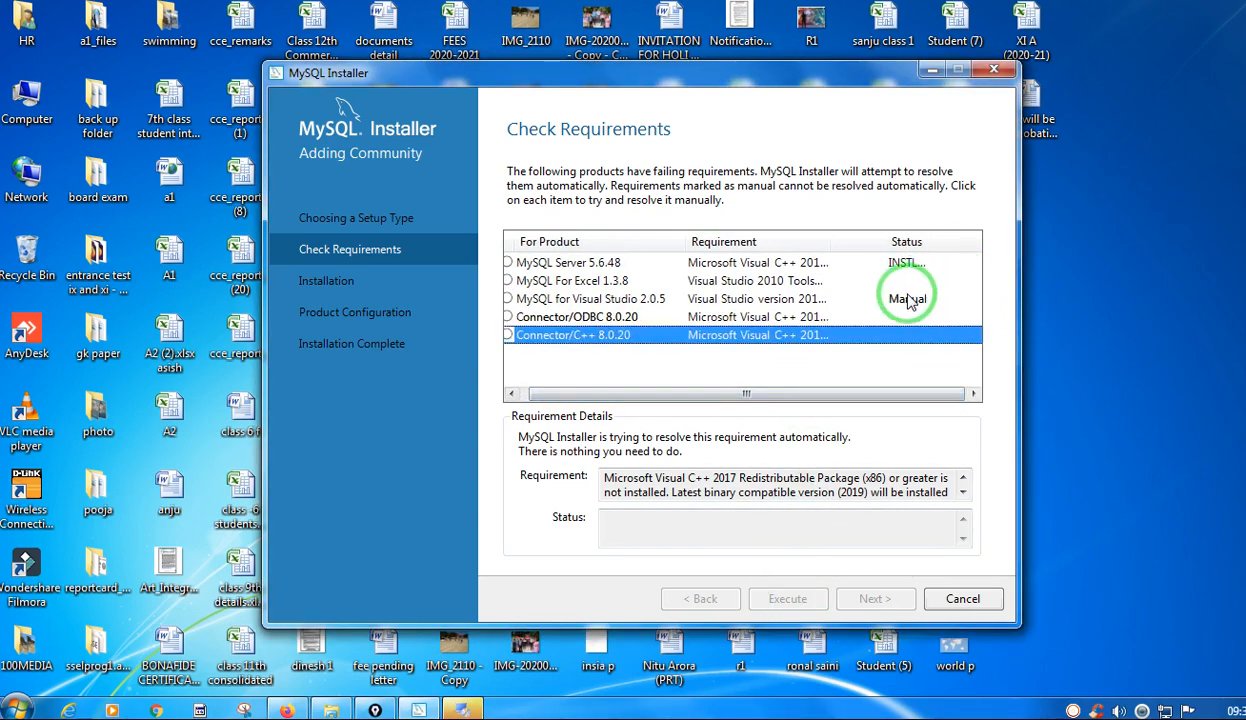
click(797, 262)
click(789, 286)
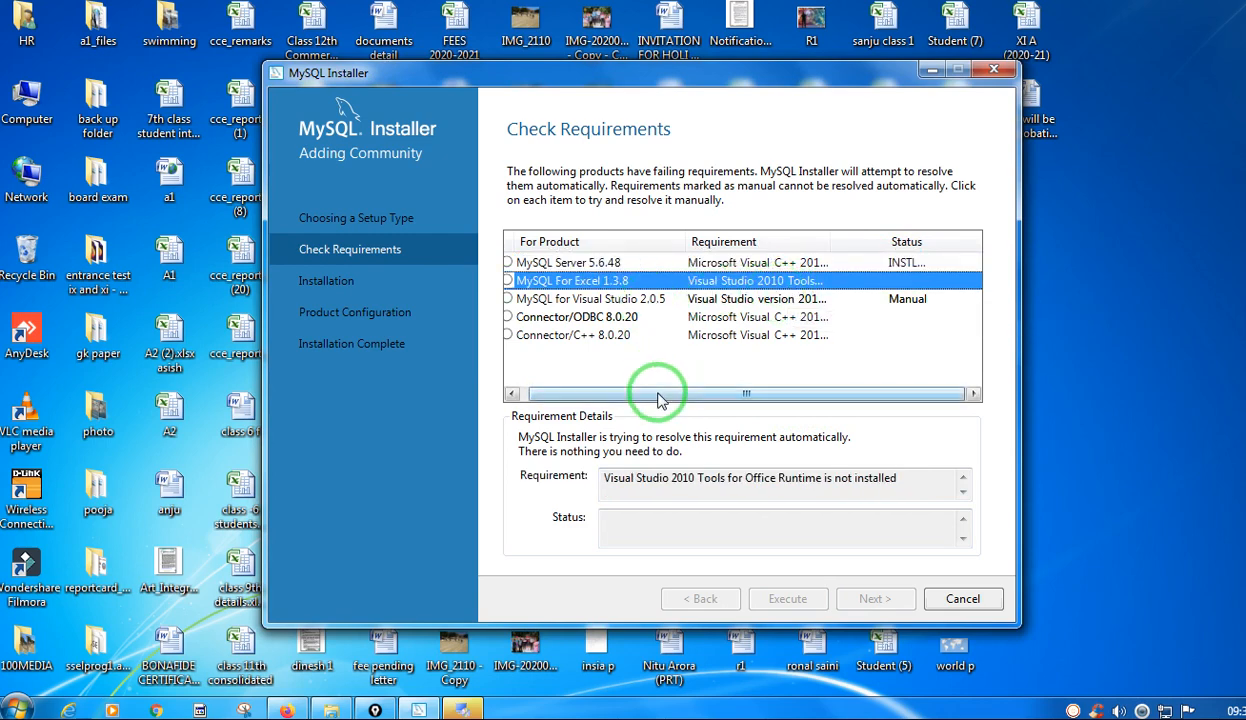
drag(659, 394, 612, 388)
click(512, 282)
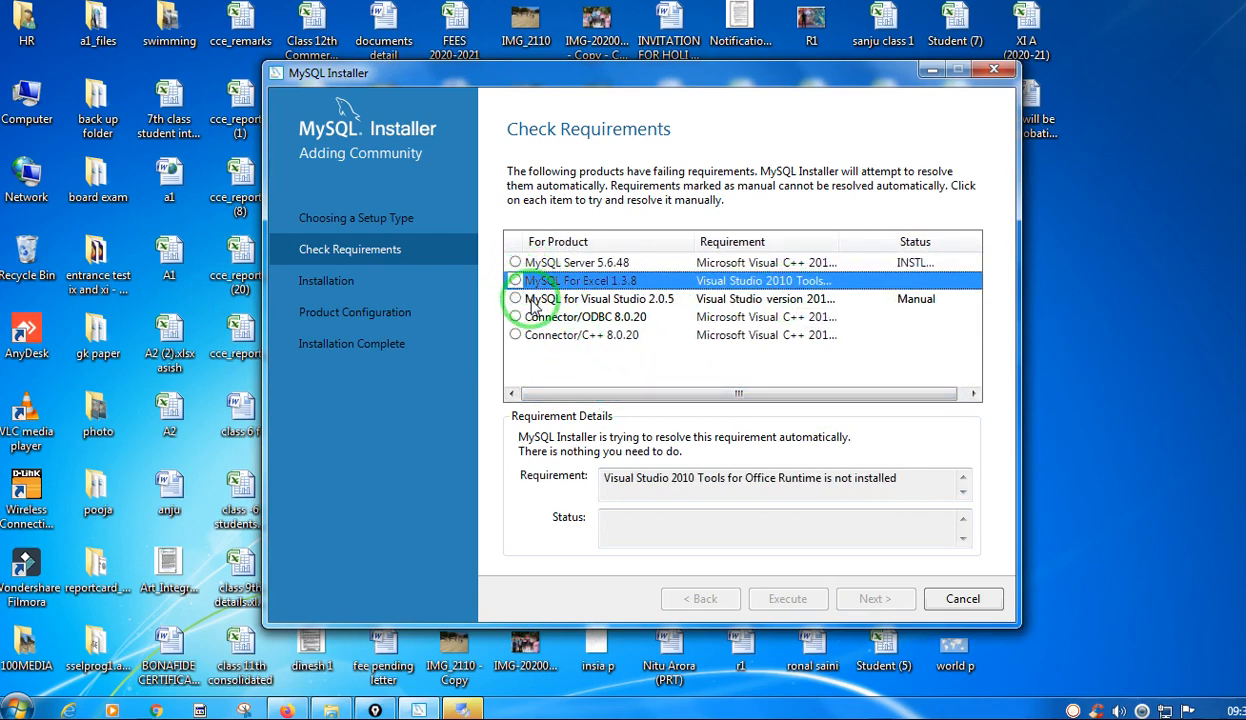
Repeat the manual requirement check for MySQL for Visual Studio 2.0.5 and dismiss the information message.
click(516, 299)
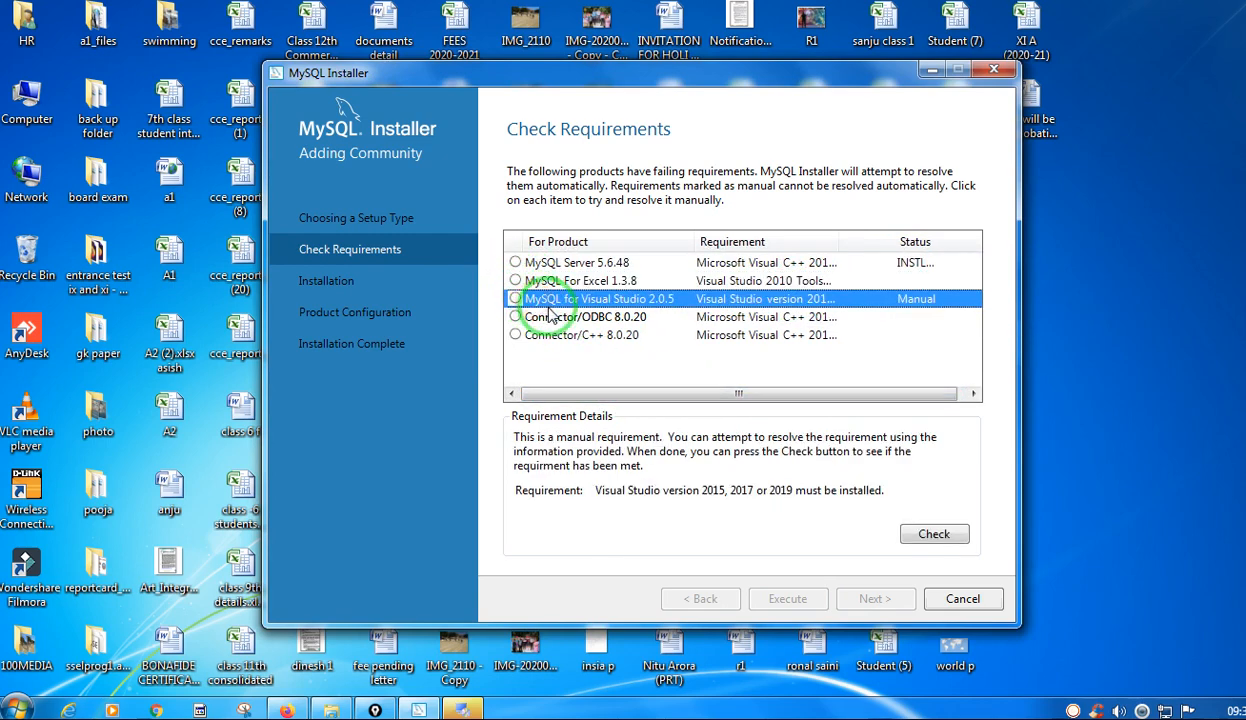
click(925, 535)
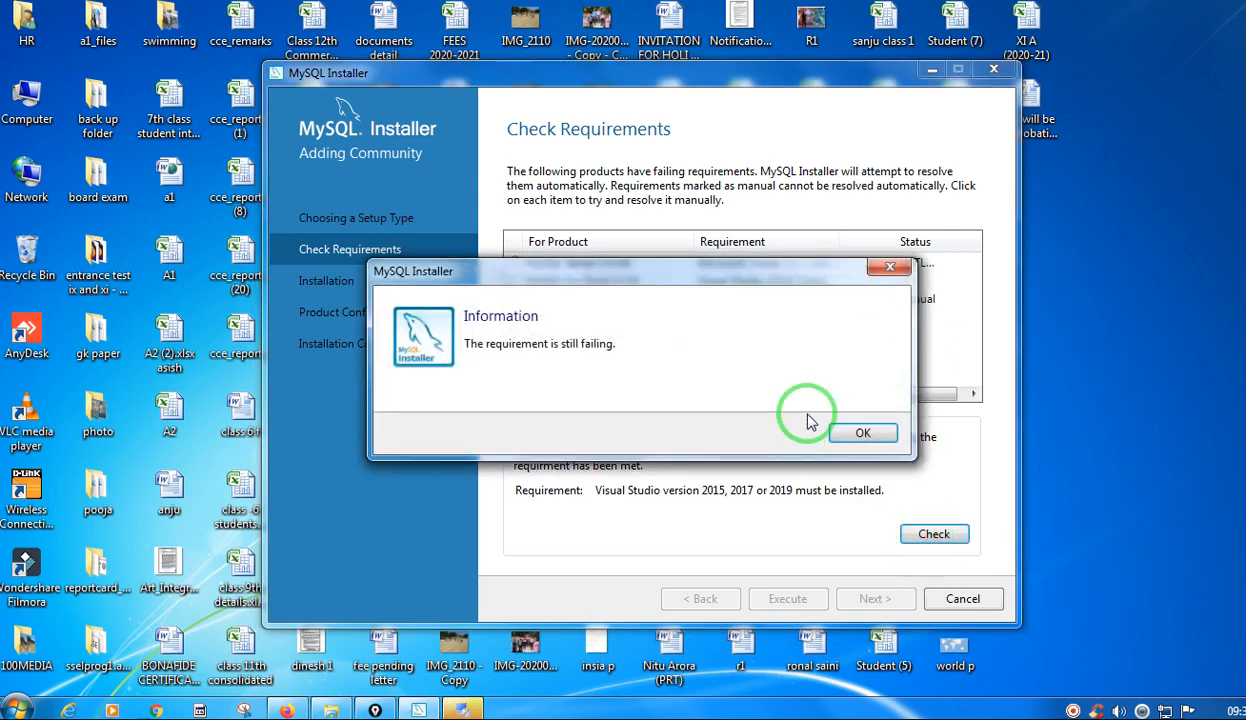
click(861, 432)
View the requirement details for Connector/ODBC 8.0.20.
click(627, 303)
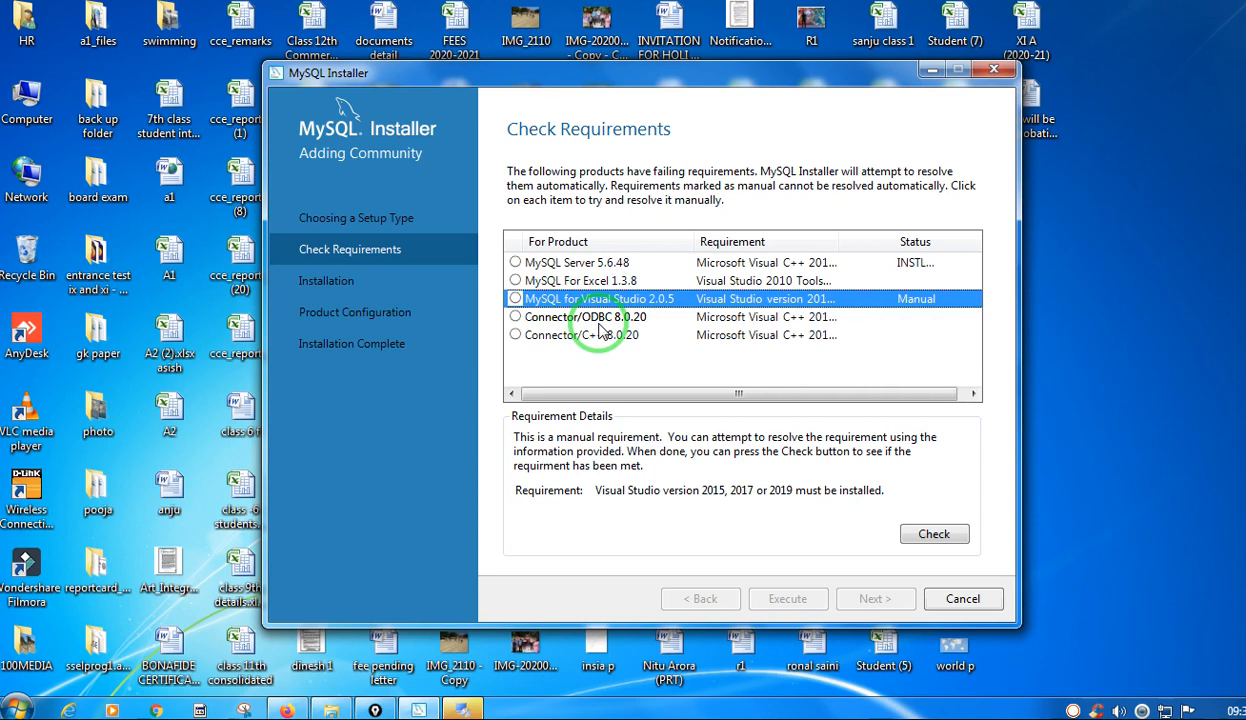
click(599, 322)
click(1097, 673)
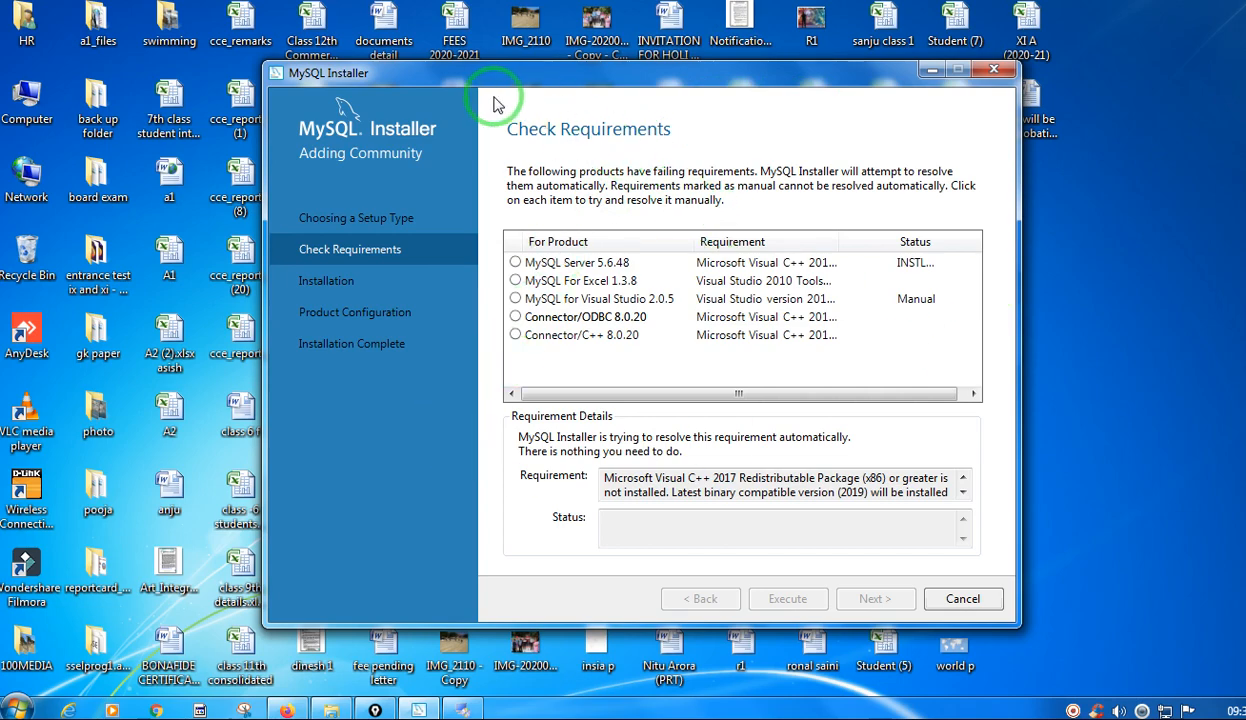
Move the MySQL Installer window aside and place the Microsoft Visual C++ 2010 x86 Redistributable setup window beside it.
drag(491, 78, 300, 17)
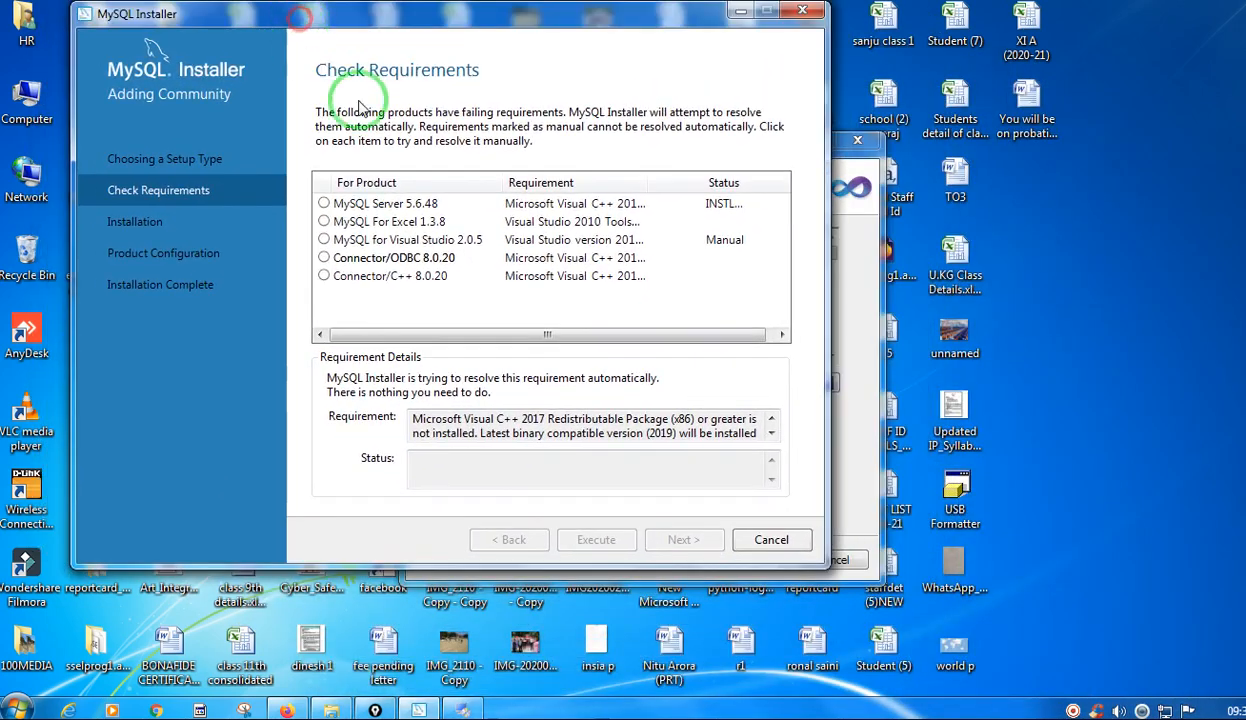
click(856, 268)
drag(700, 142, 1001, 194)
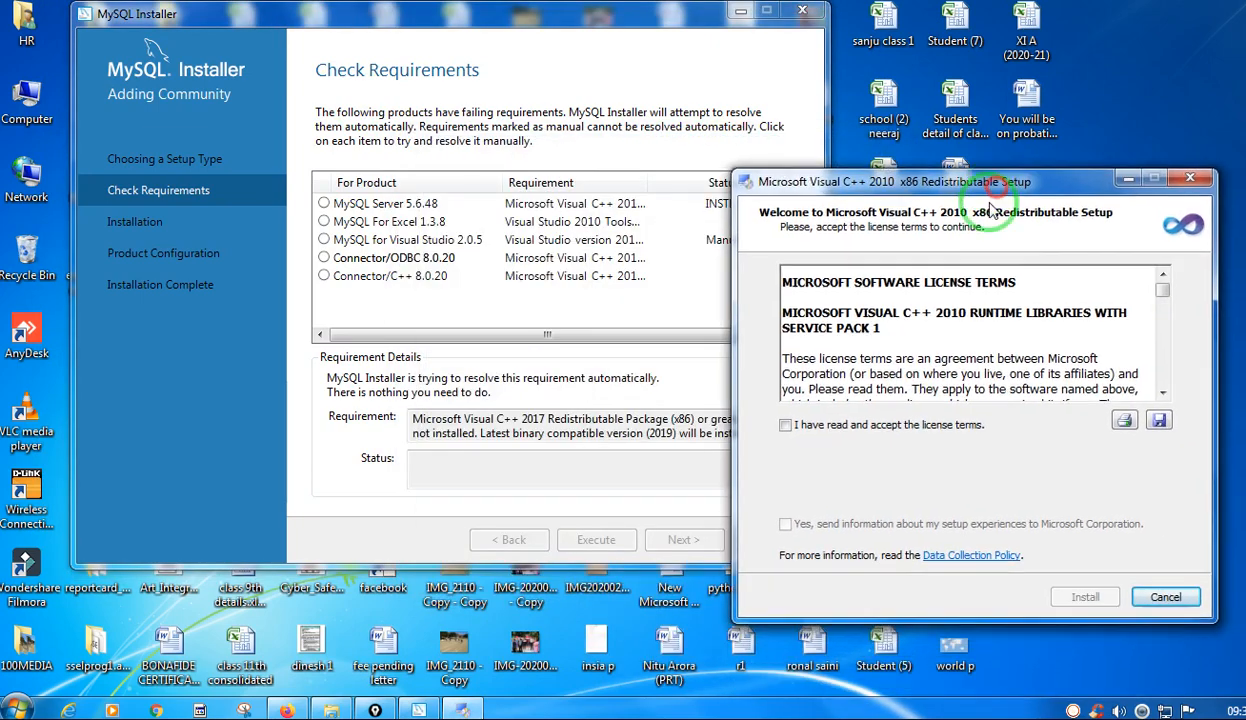
Accept the license terms, install the Microsoft Visual C++ 2010 x86 Redistributable and finish its setup.
click(797, 430)
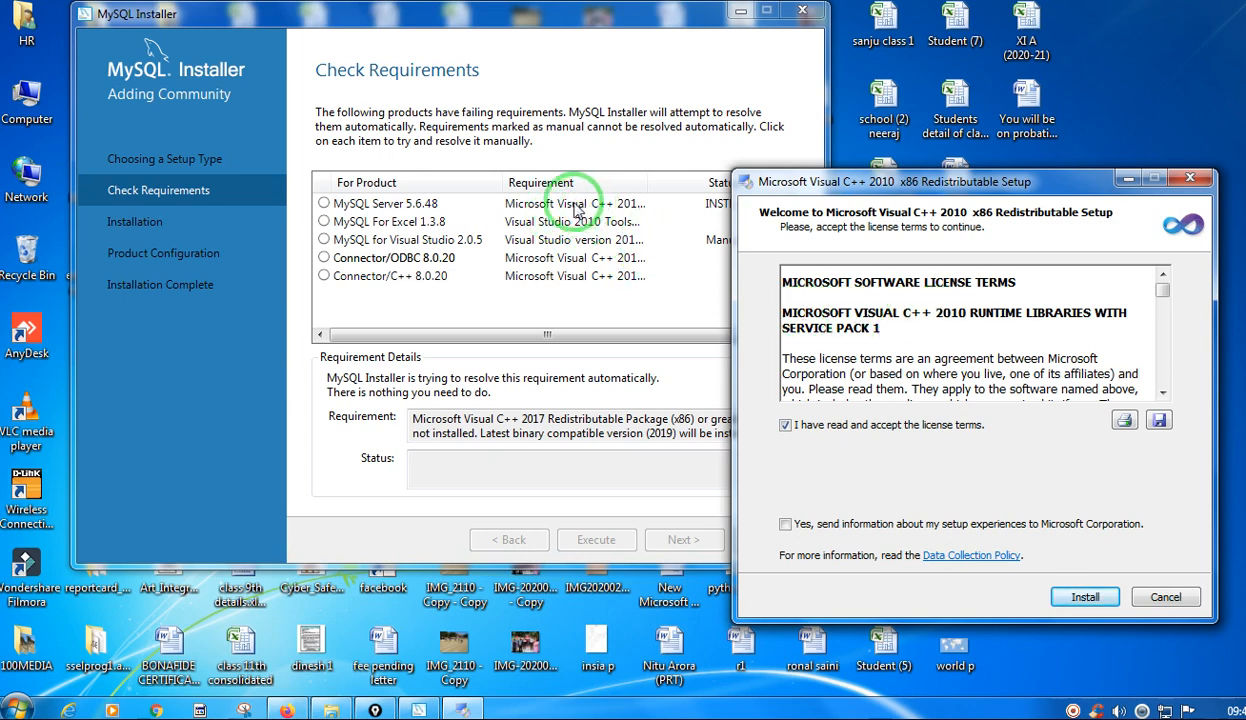
click(1086, 597)
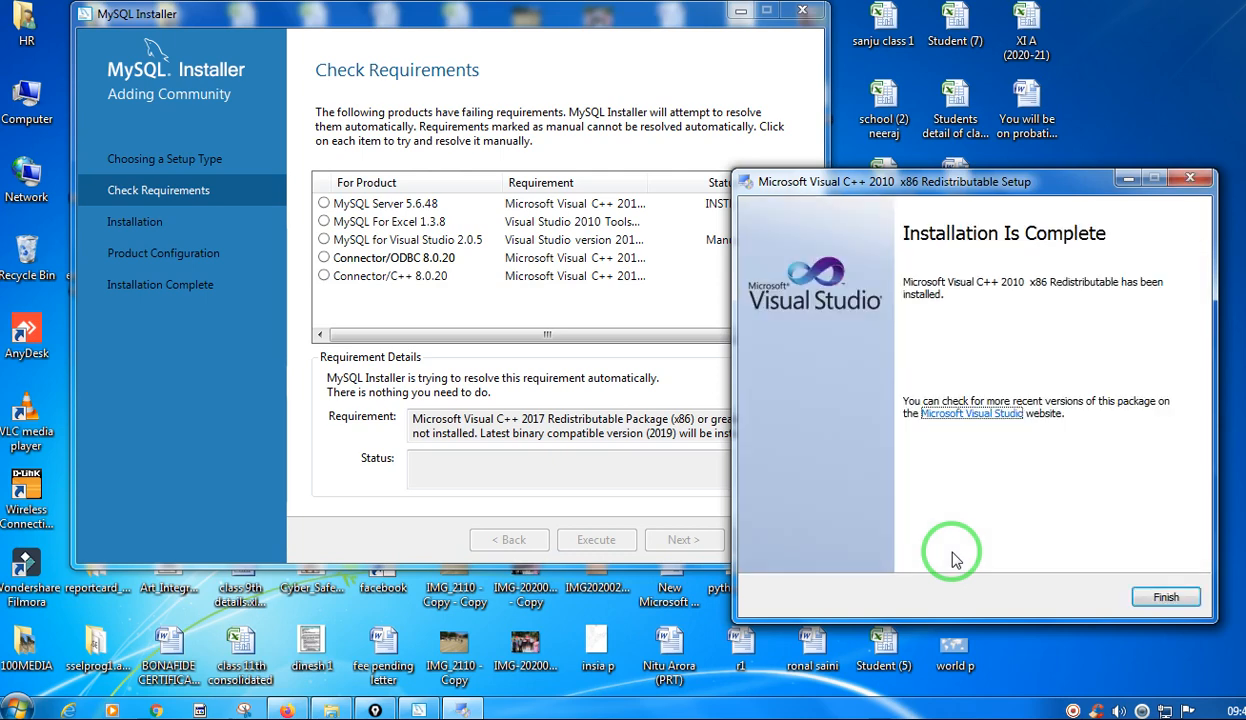
click(1183, 597)
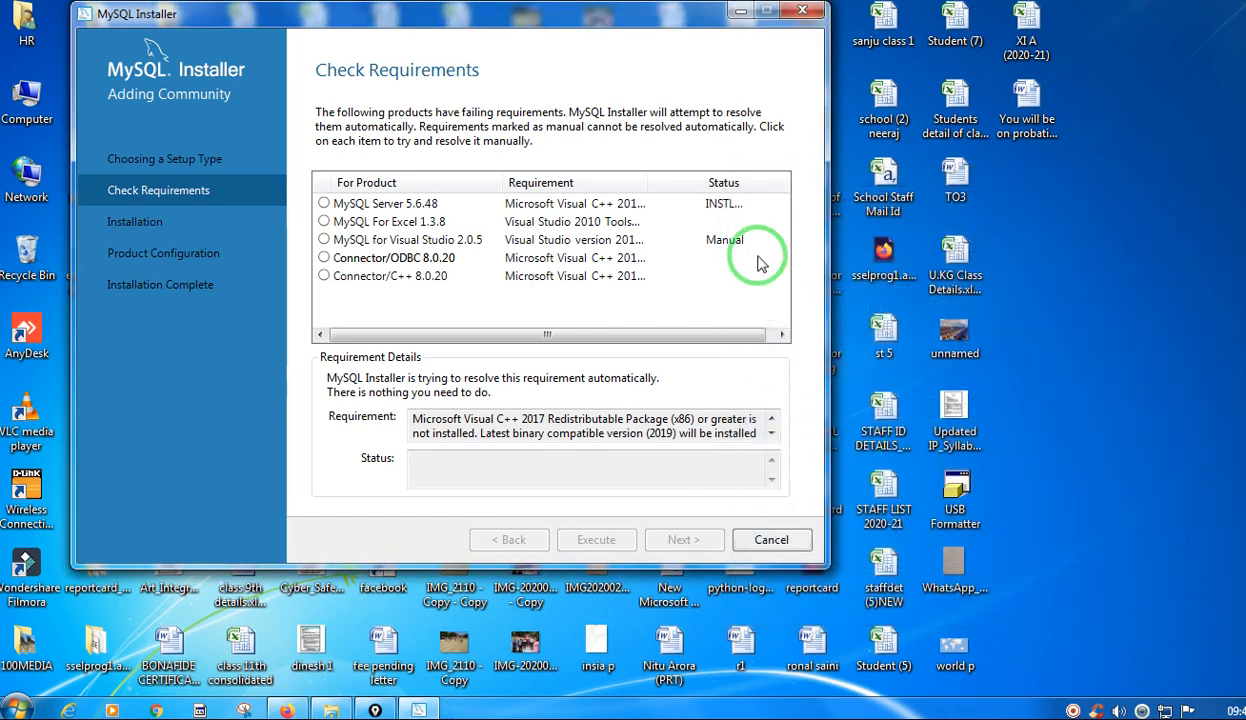
Move the MySQL Installer window back, widen the Requirement column and show the requirement details for MySQL For Excel 1.3.8.
drag(438, 21, 737, 92)
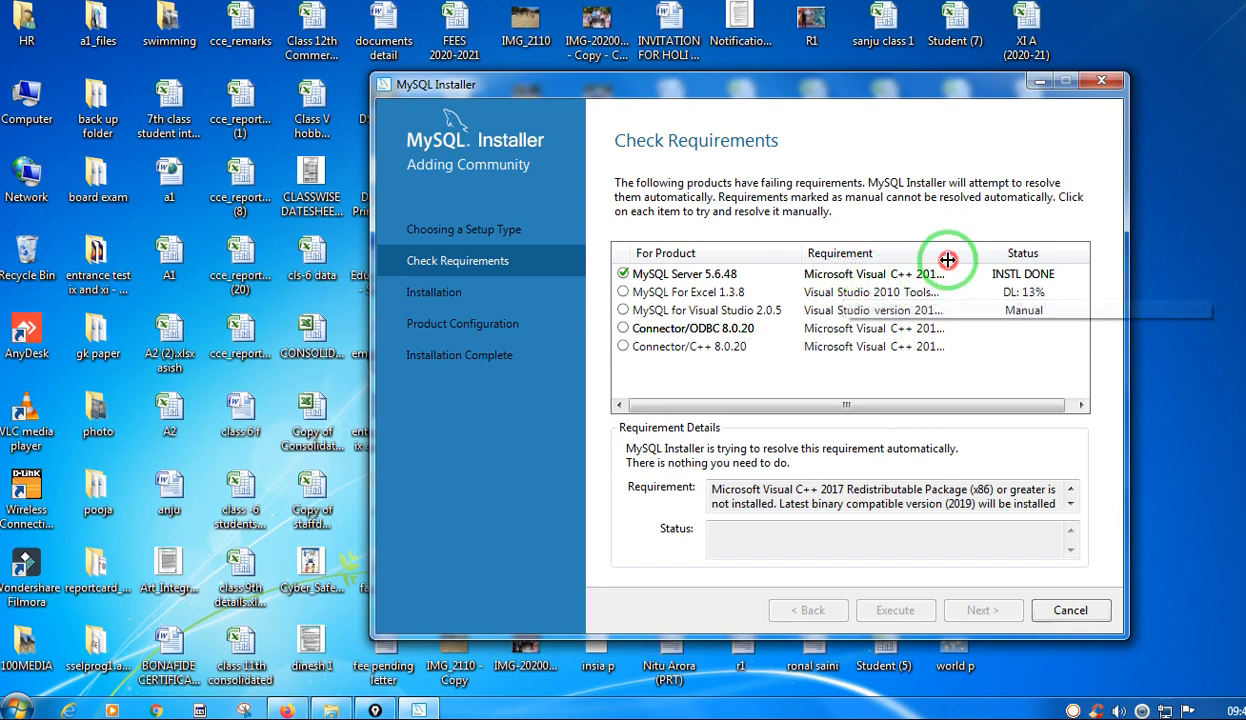
drag(946, 259, 972, 261)
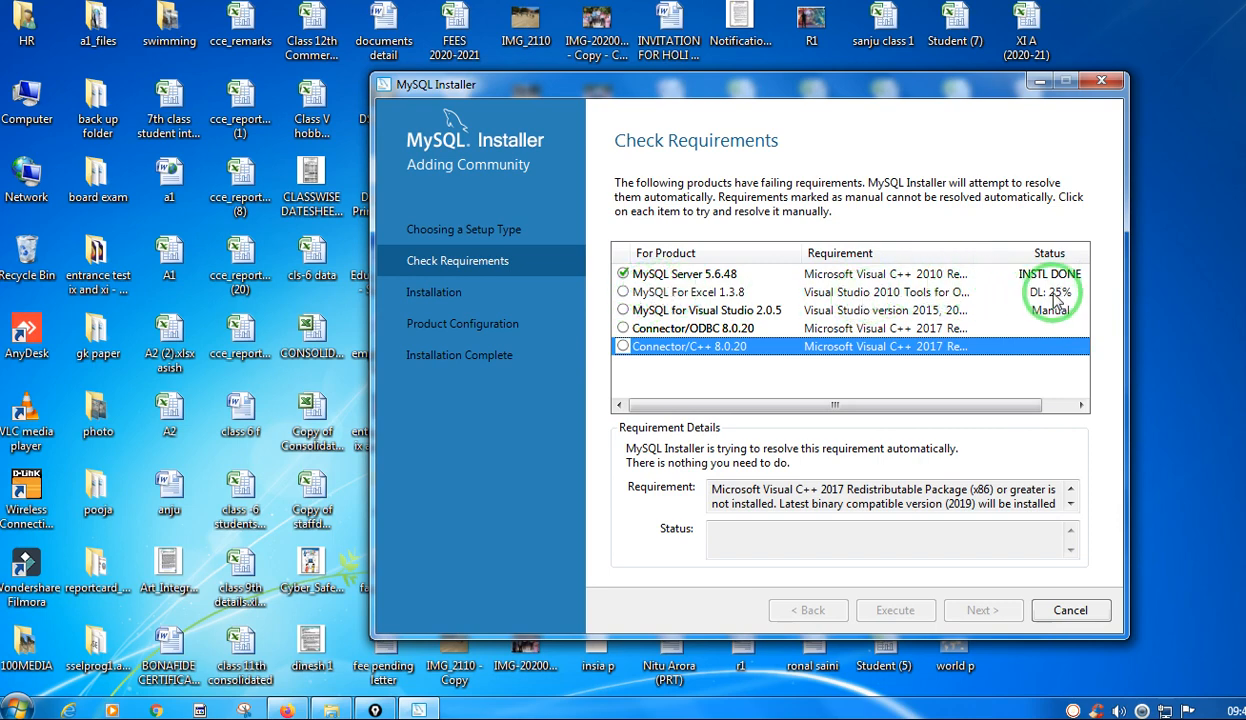
click(1057, 299)
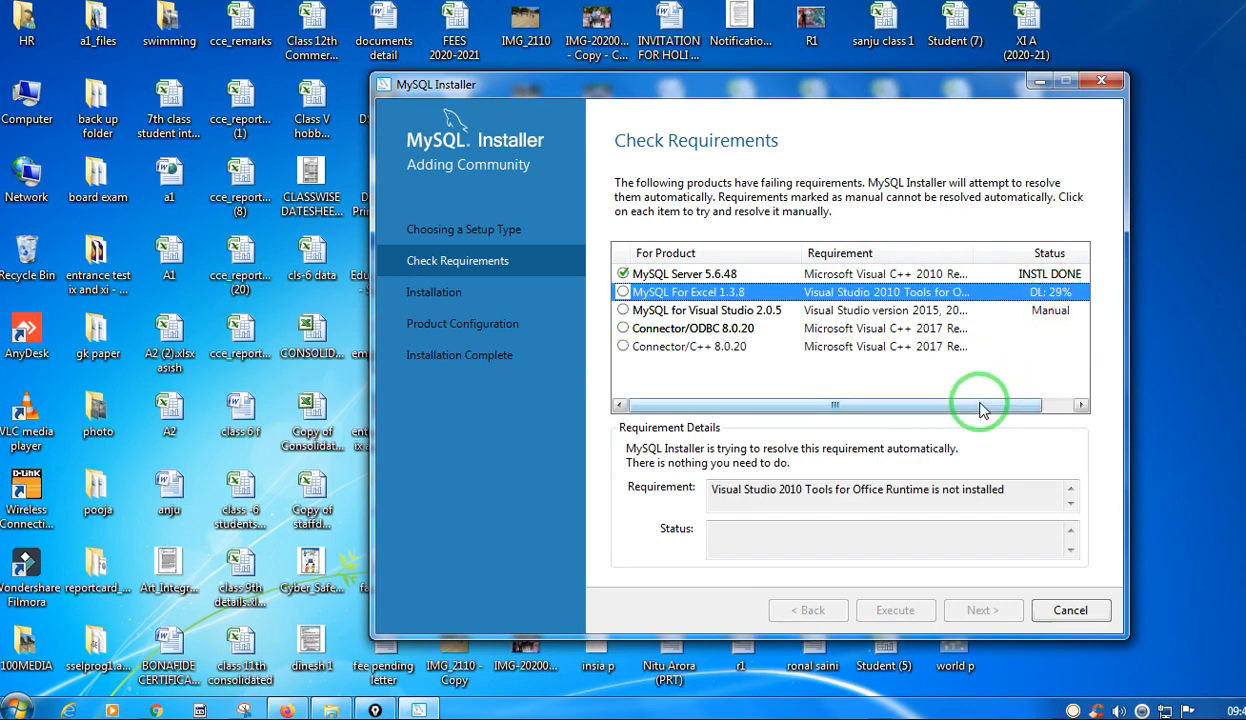
drag(980, 404, 933, 403)
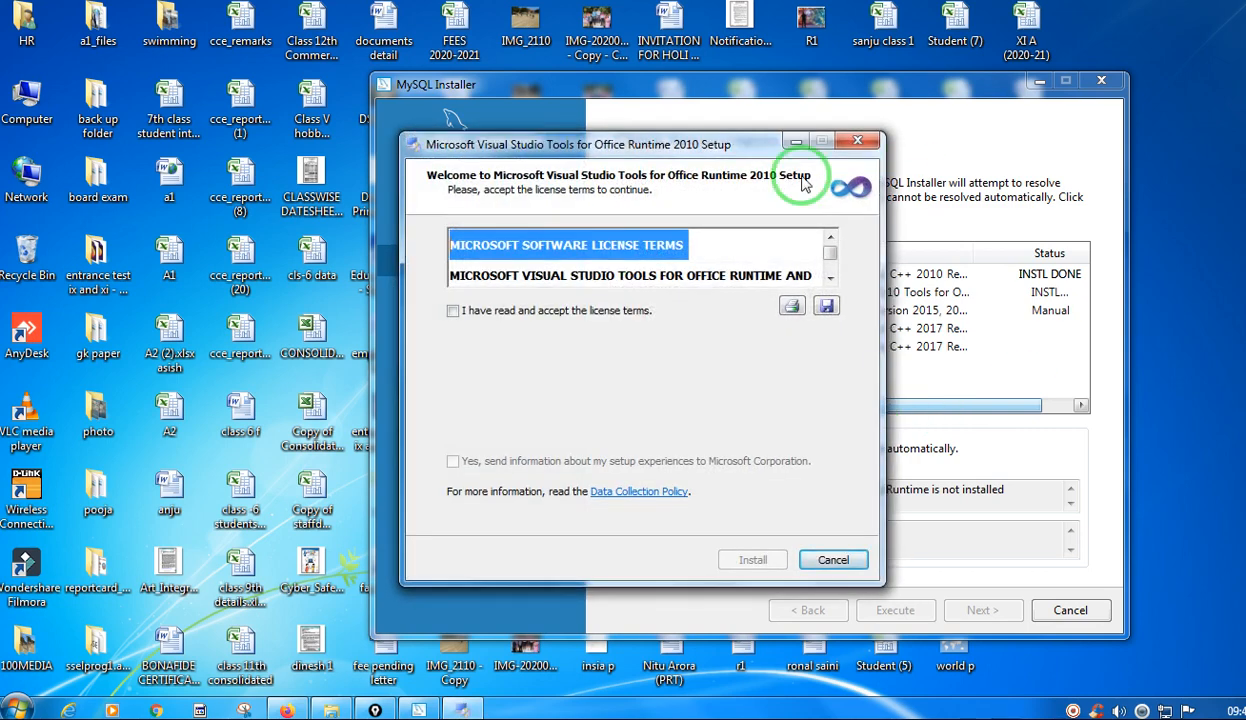
Accept the license terms for Visual Studio Tools for Office Runtime 2010, leaving the sending of setup information to Microsoft turned off.
click(453, 311)
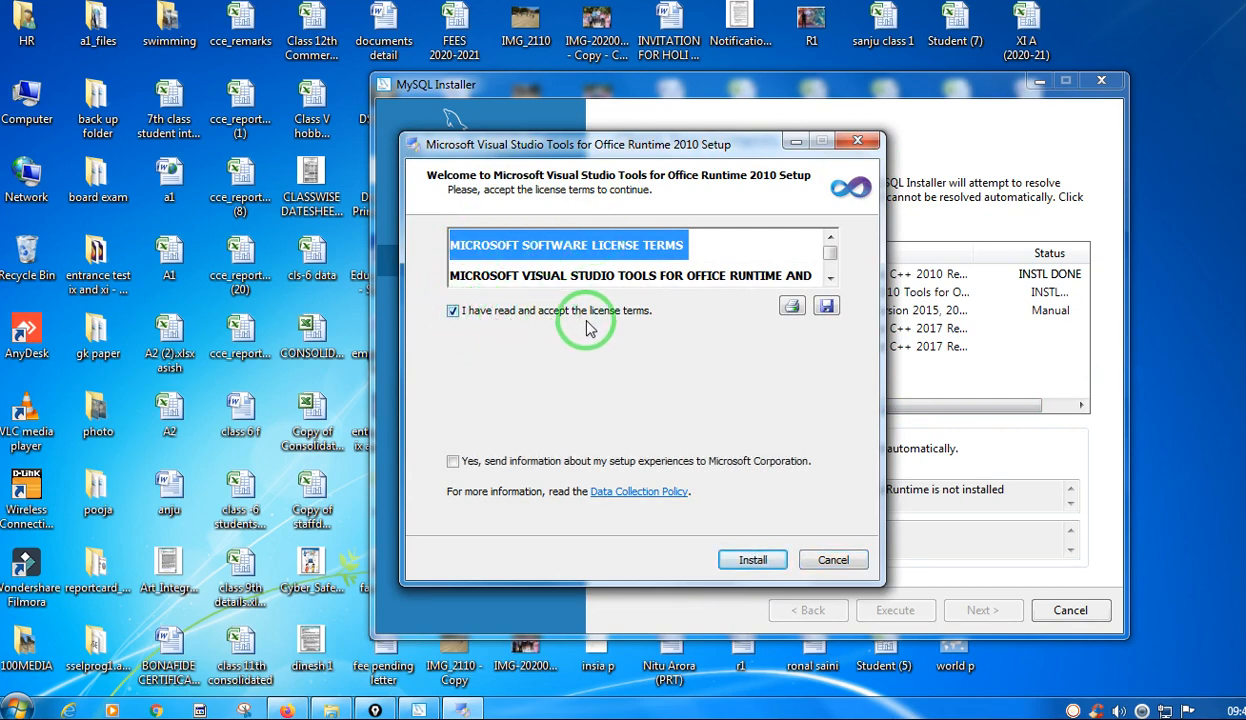
click(453, 461)
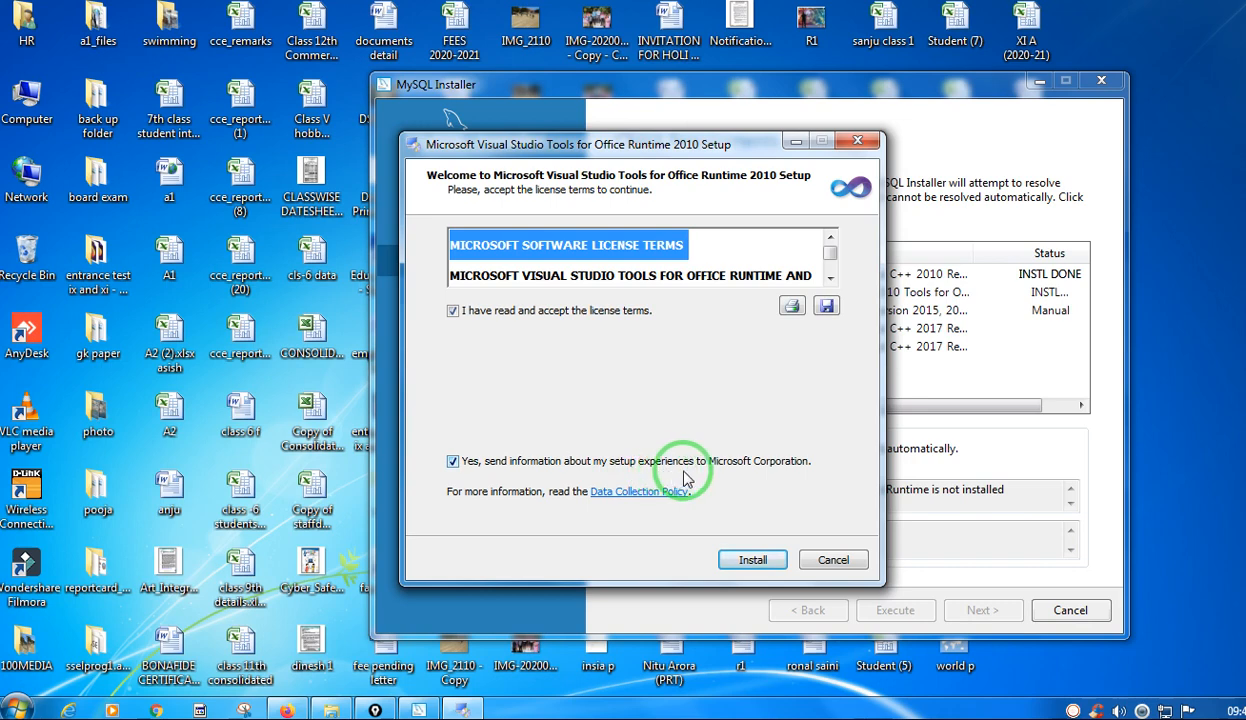
click(453, 461)
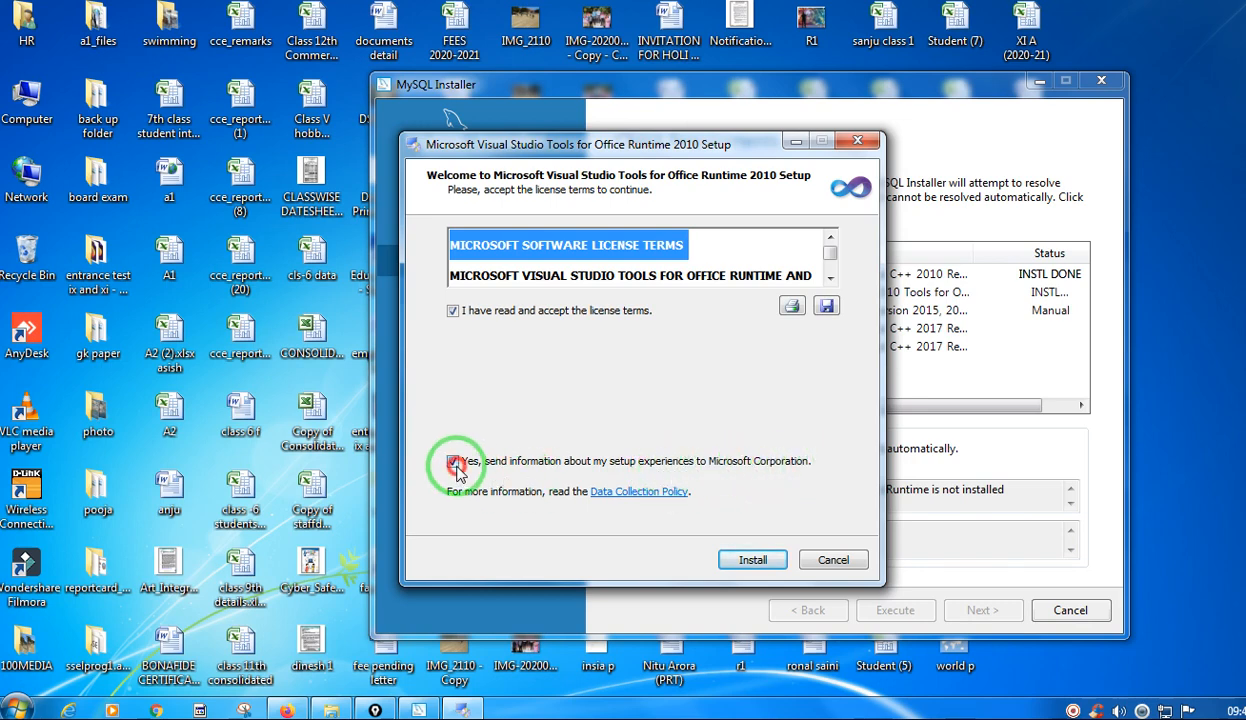
Circle the license acceptance checkbox with the pen and clear the mark.
click(1230, 215)
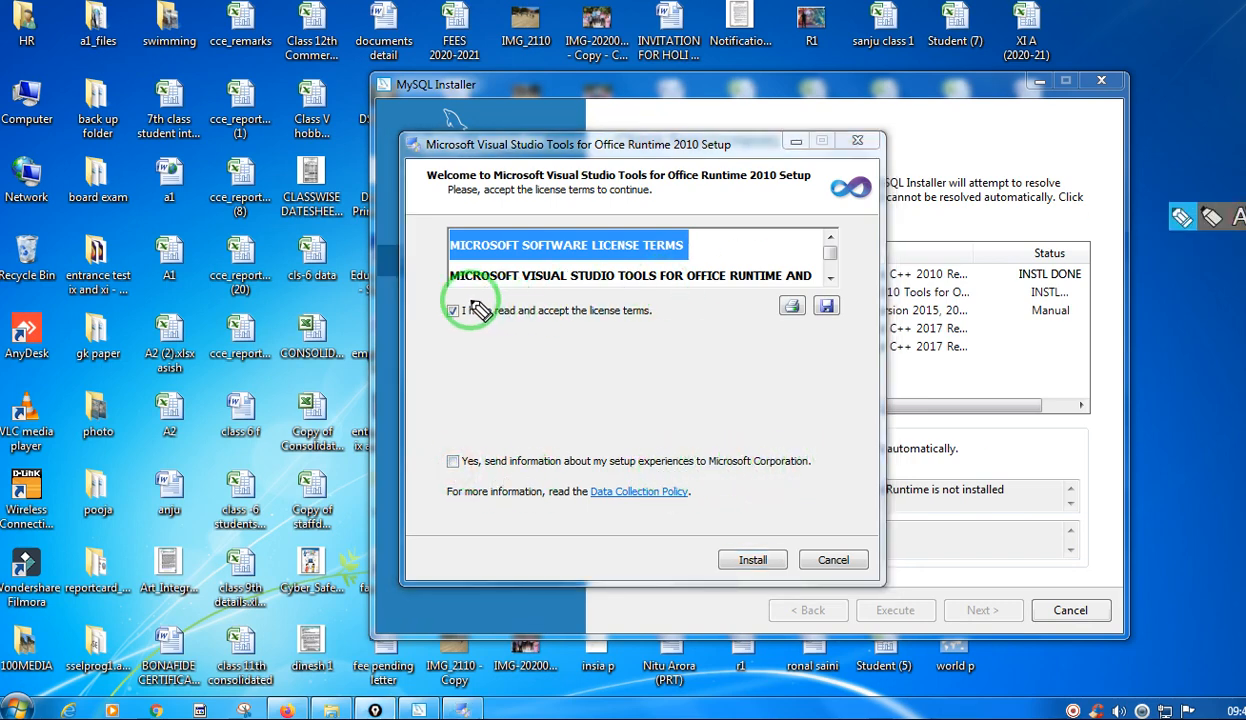
mouse_move(467, 297)
mouse_down()
mouse_move(436, 297)
mouse_move(465, 333)
mouse_move(465, 292)
mouse_up()
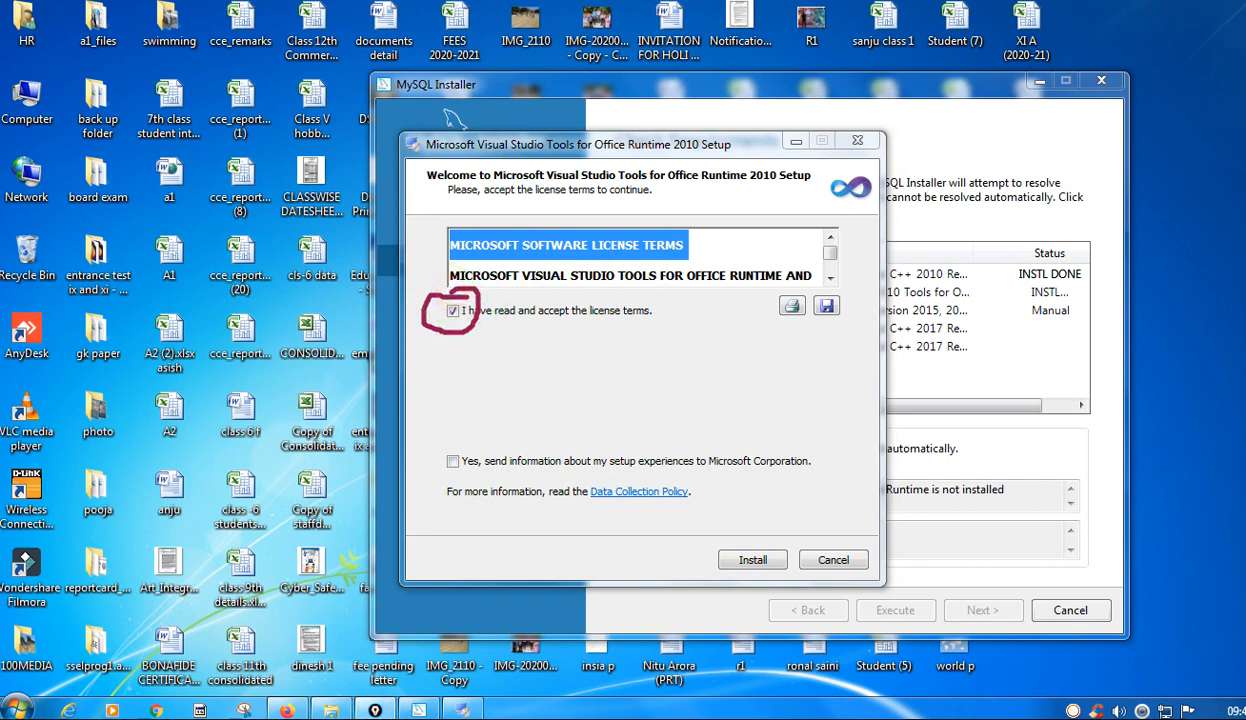
click(521, 300)
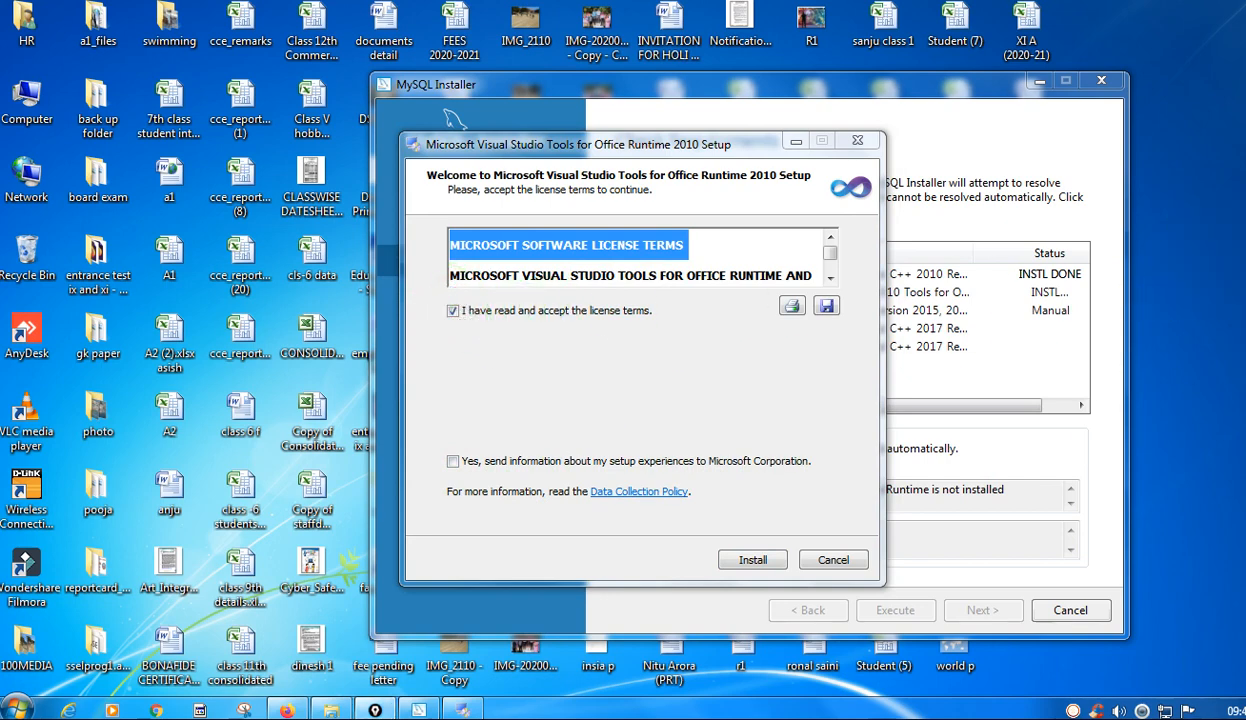
Move the setup window away from the requirements list and install Microsoft Visual Studio Tools for Office Runtime 2010.
click(760, 560)
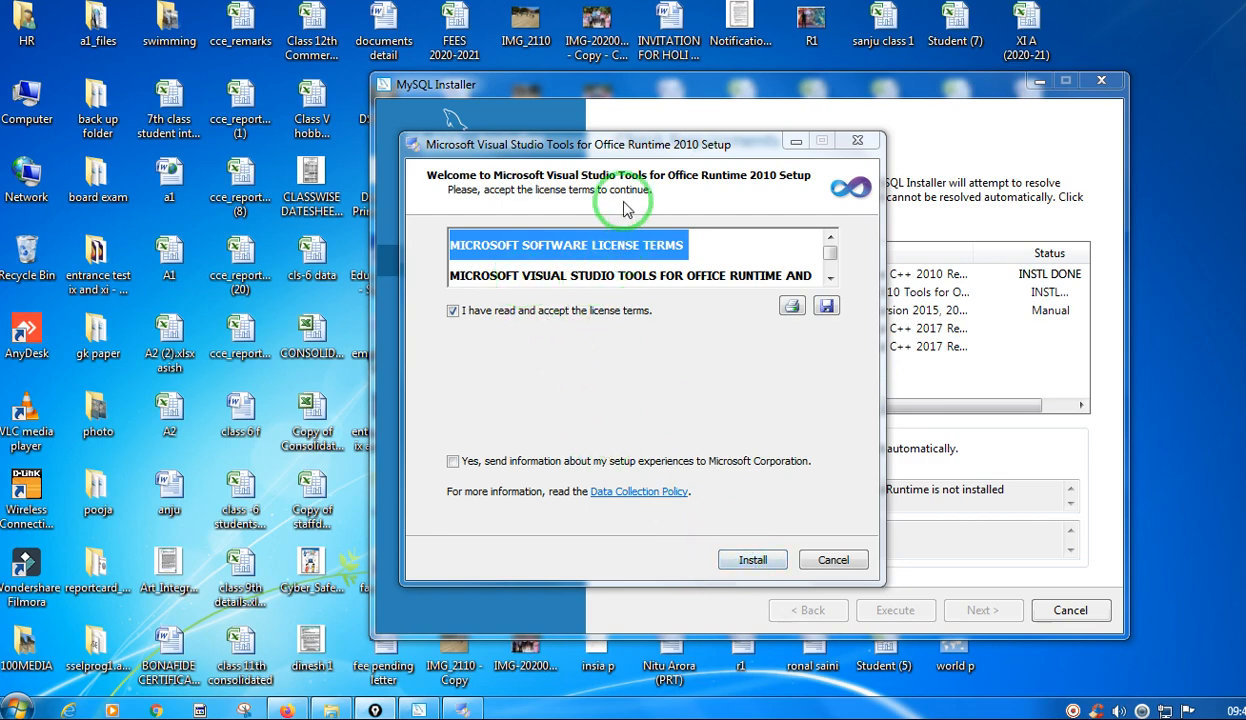
drag(601, 148, 303, 232)
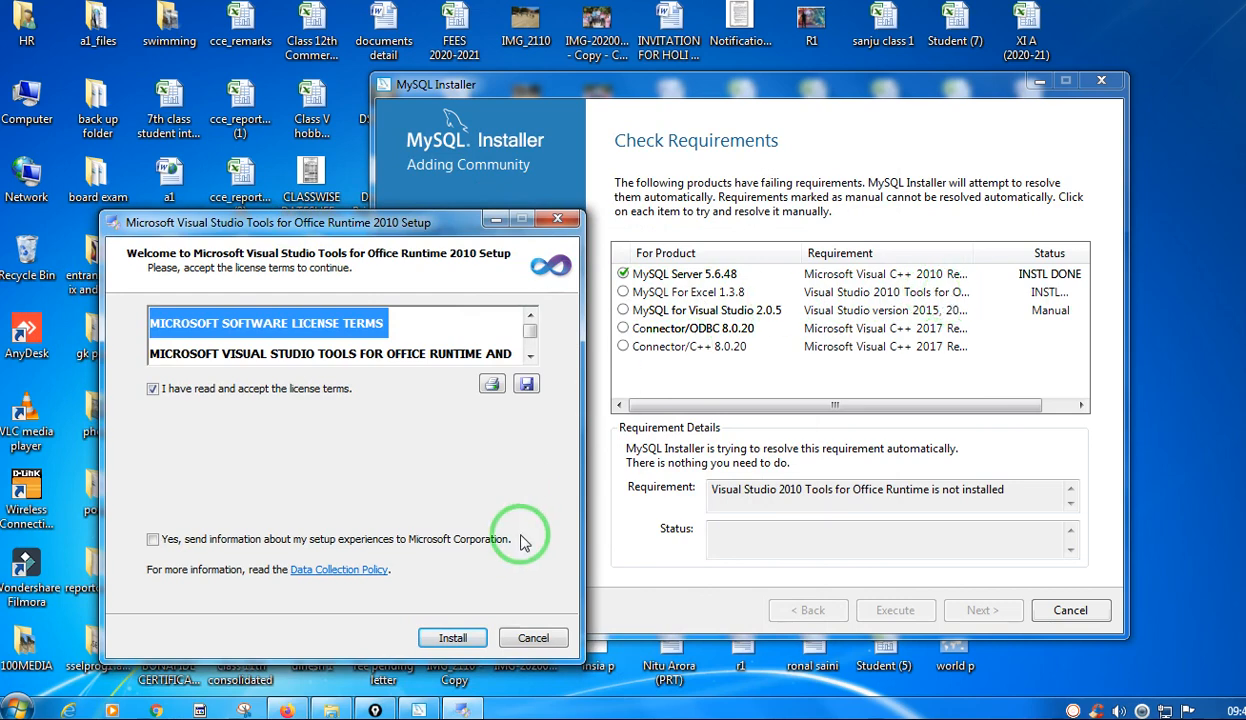
click(453, 640)
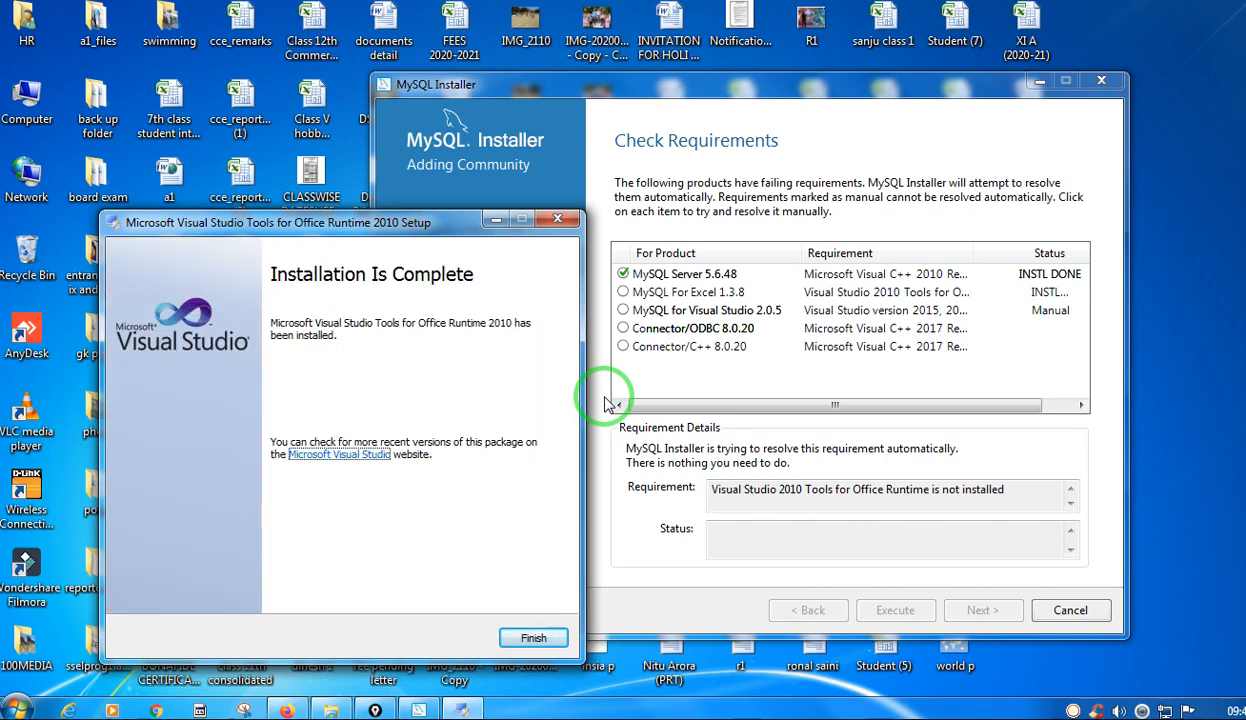
Finish the completed Microsoft Visual Studio Tools for Office Runtime 2010 setup.
click(516, 640)
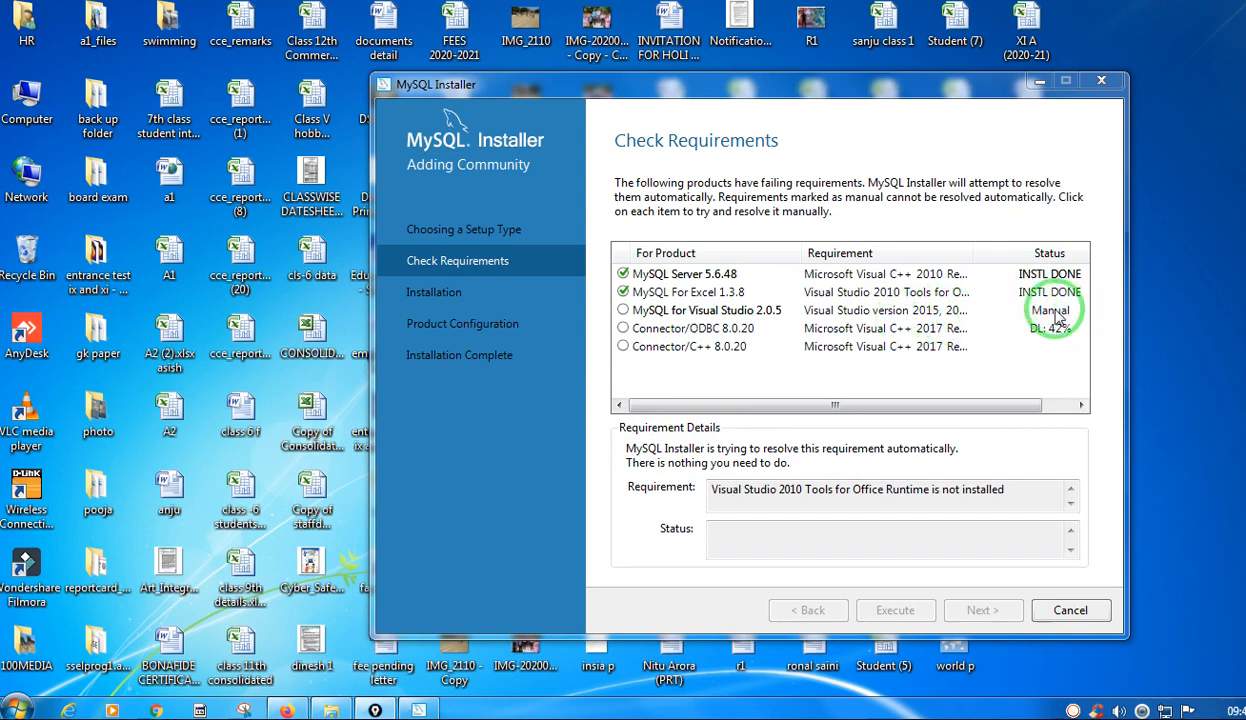
Mark the Manual status and the MySQL Server, Excel, Visual Studio and connector rows with the pen, and clear the marks.
click(1240, 241)
drag(1074, 309, 1107, 304)
drag(603, 265, 648, 278)
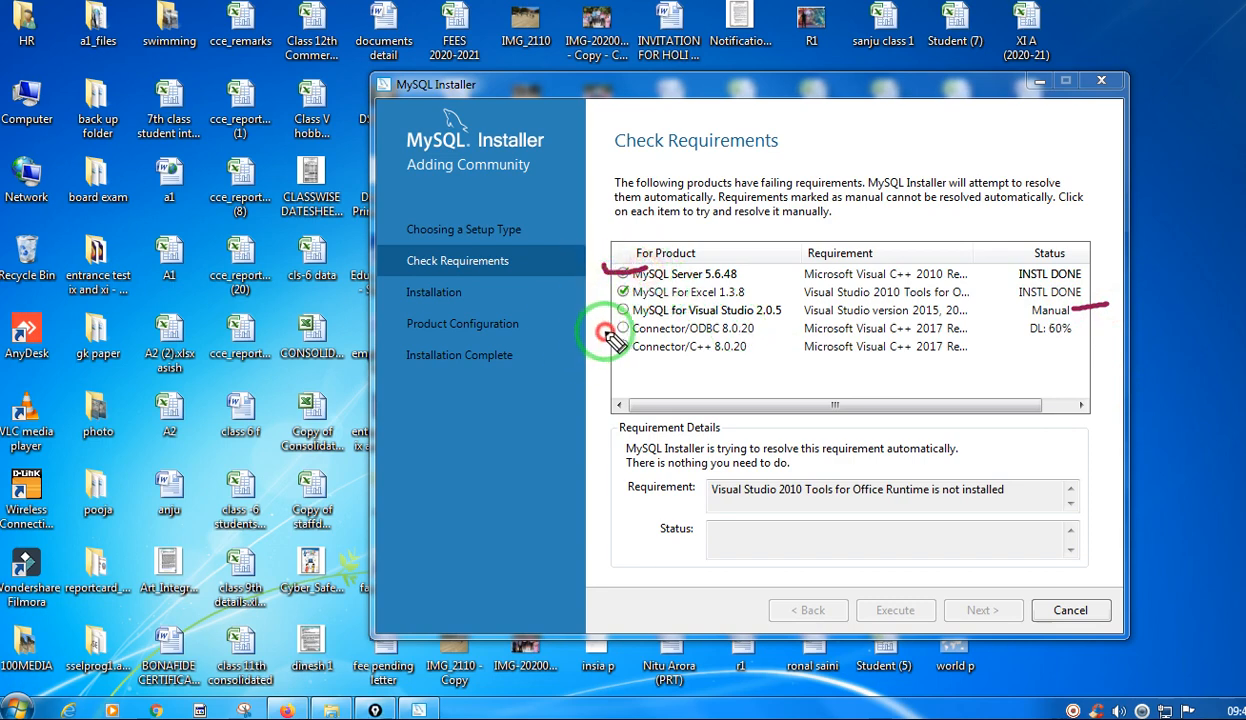
mouse_move(587, 330)
mouse_down()
mouse_move(645, 337)
mouse_move(612, 360)
mouse_move(648, 358)
mouse_up()
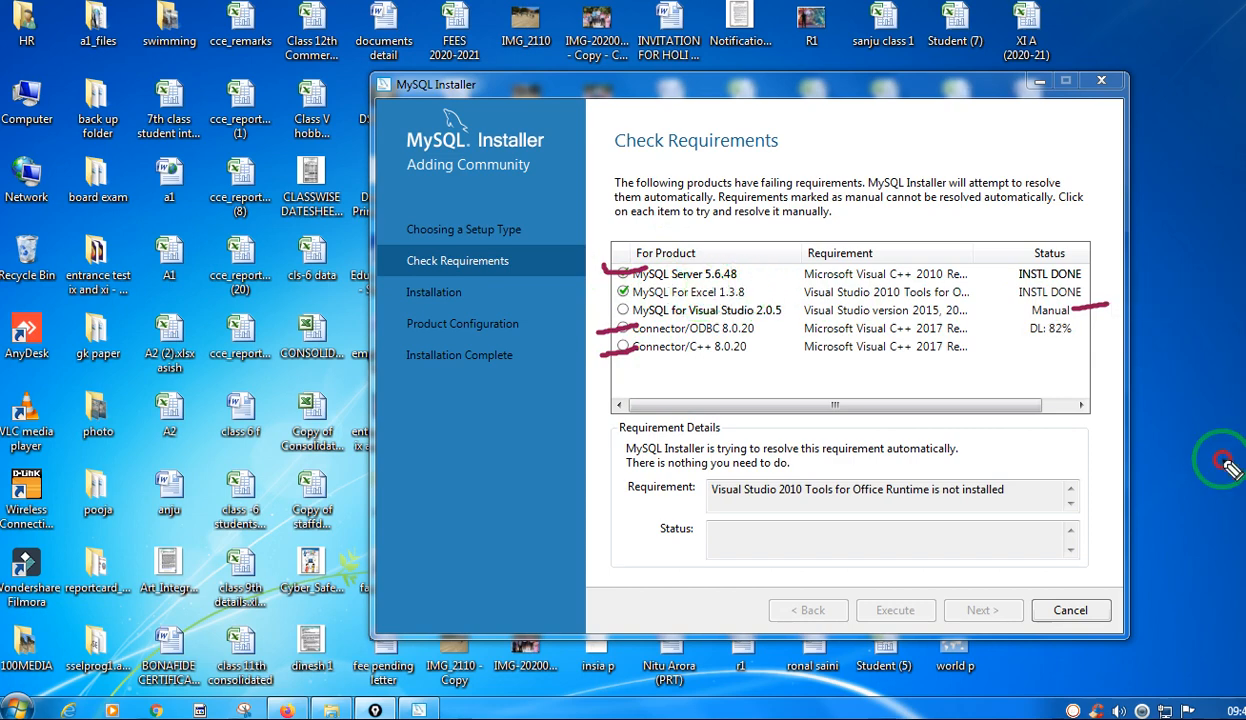
drag(715, 297, 834, 310)
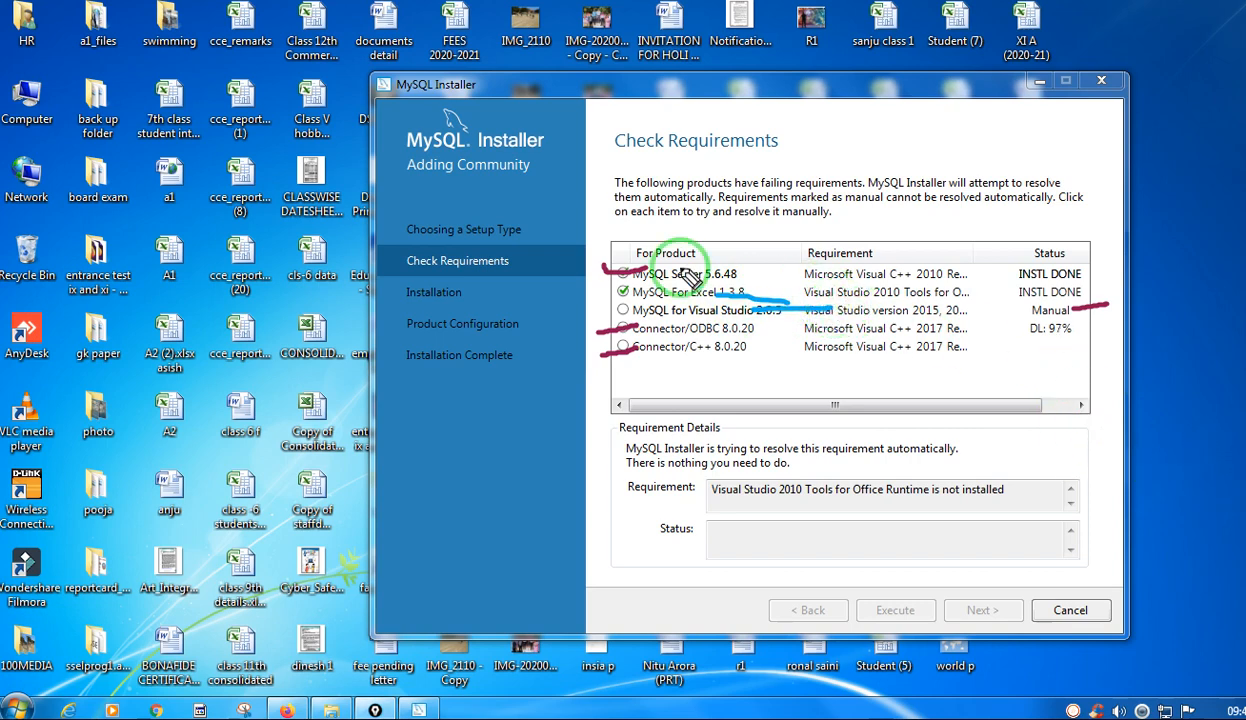
drag(681, 266, 745, 248)
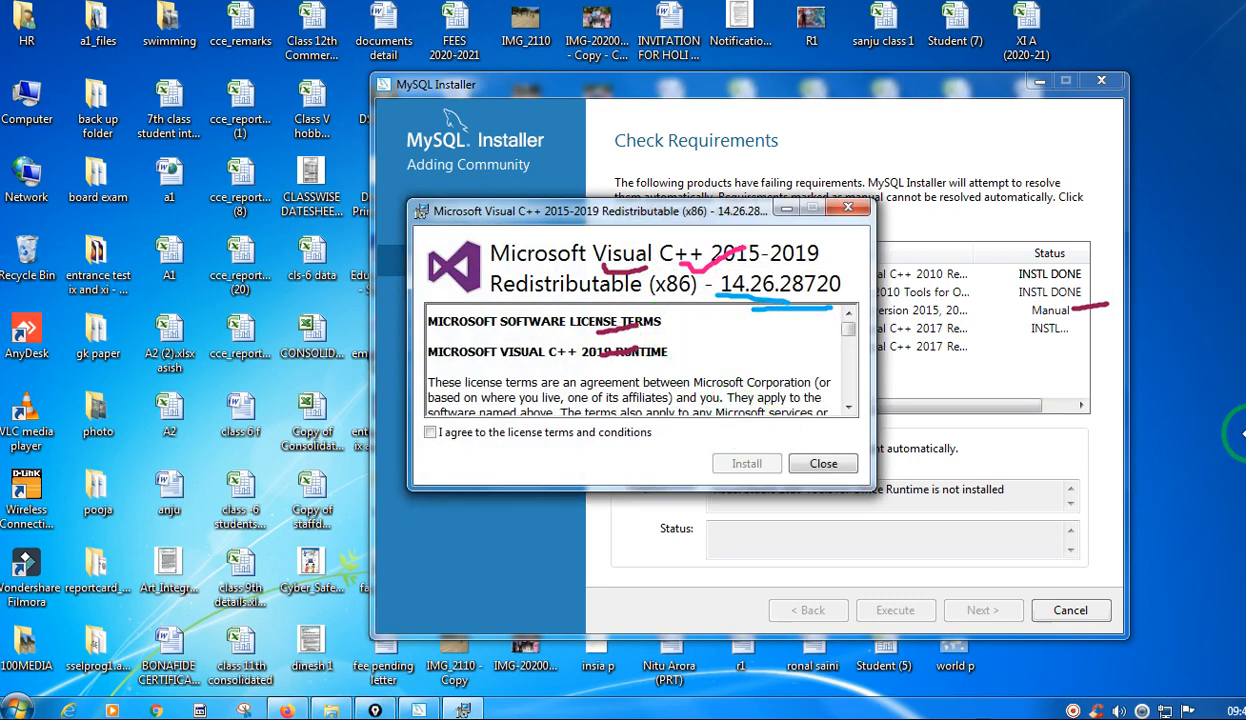
click(1243, 367)
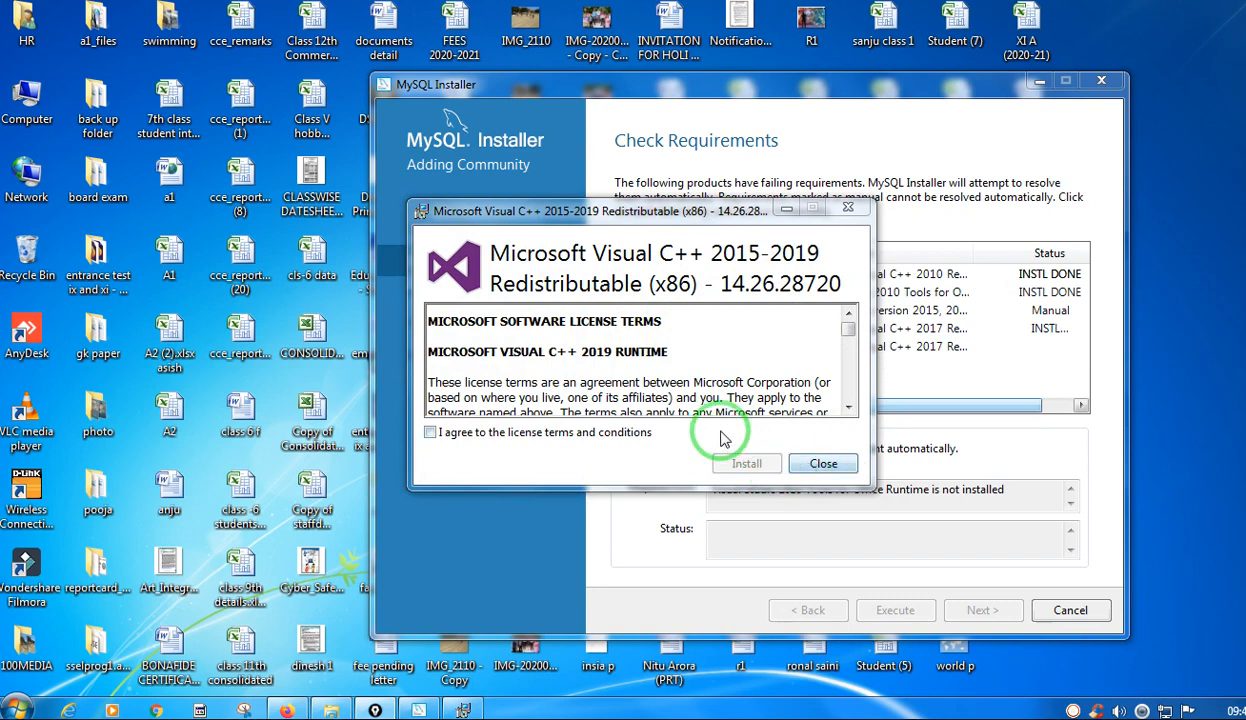
Agree to the license terms and install the Microsoft Visual C++ 2015-2019 Redistributable (x86).
click(470, 440)
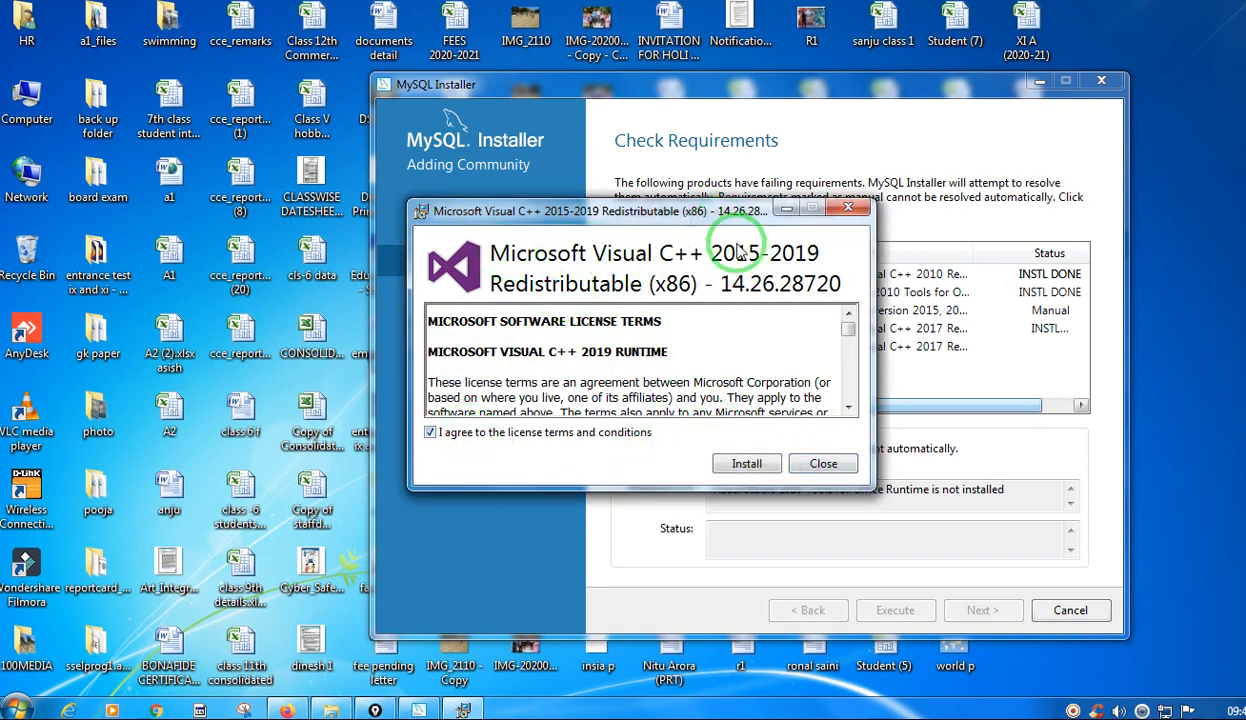
click(745, 465)
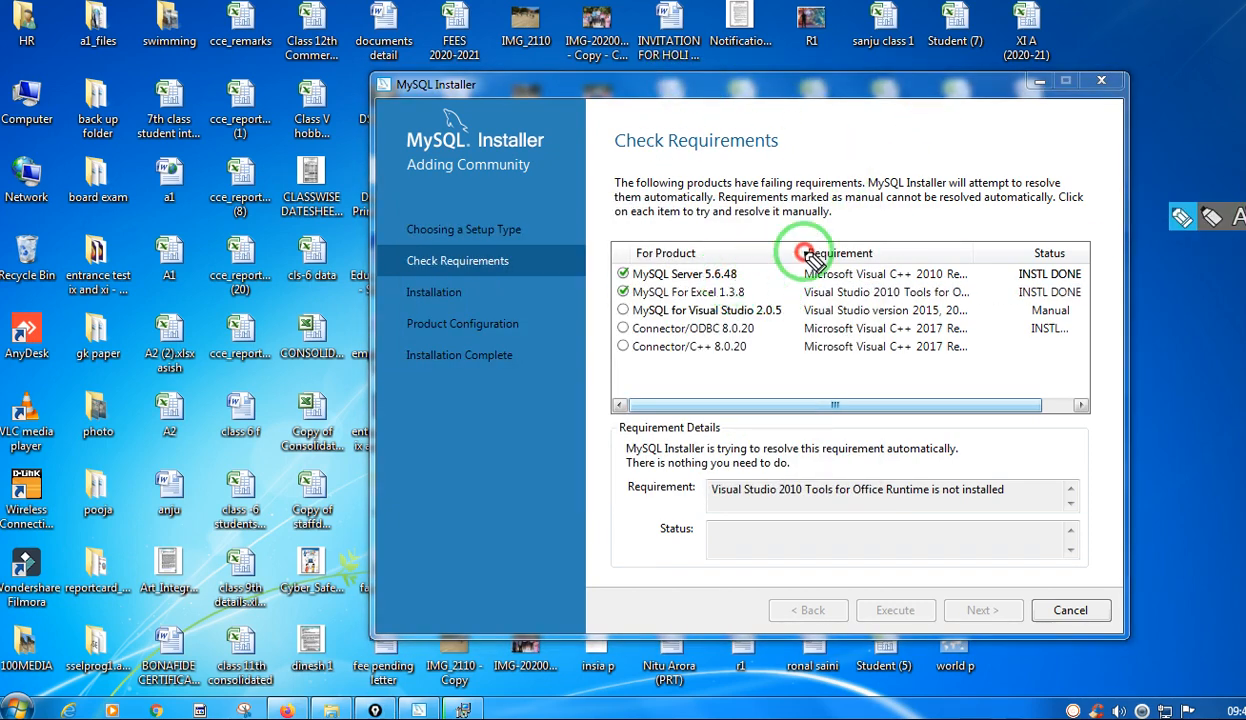
Tick the Visual C++ requirements and their products, cross the Excel and Visual Studio rows with the pen, and clear the marks.
drag(806, 252, 730, 276)
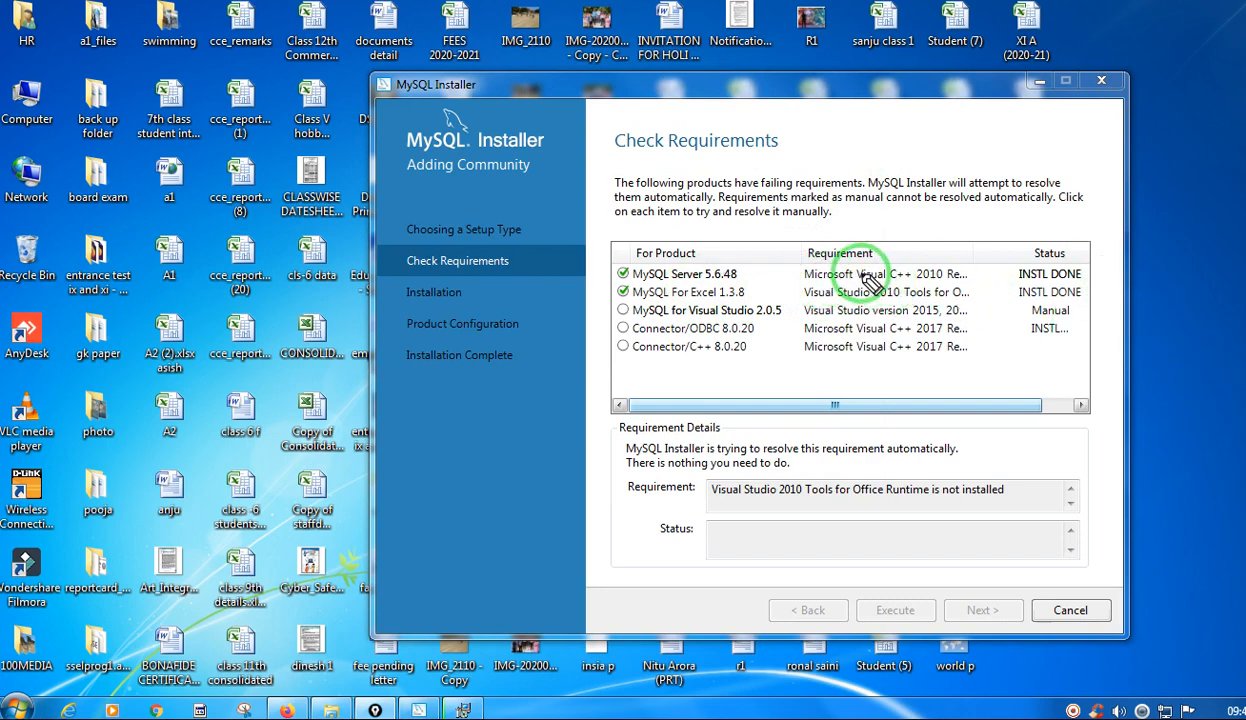
drag(852, 278, 937, 250)
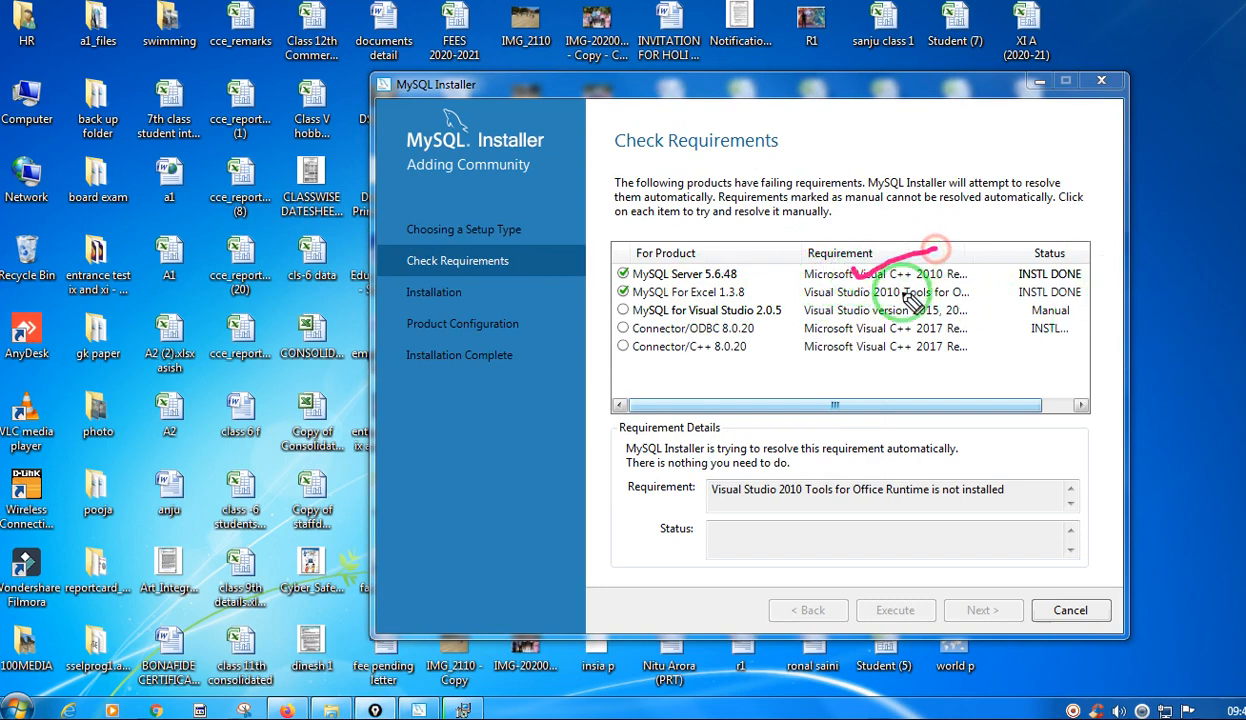
mouse_move(857, 333)
mouse_down()
mouse_move(891, 318)
mouse_move(910, 341)
mouse_up()
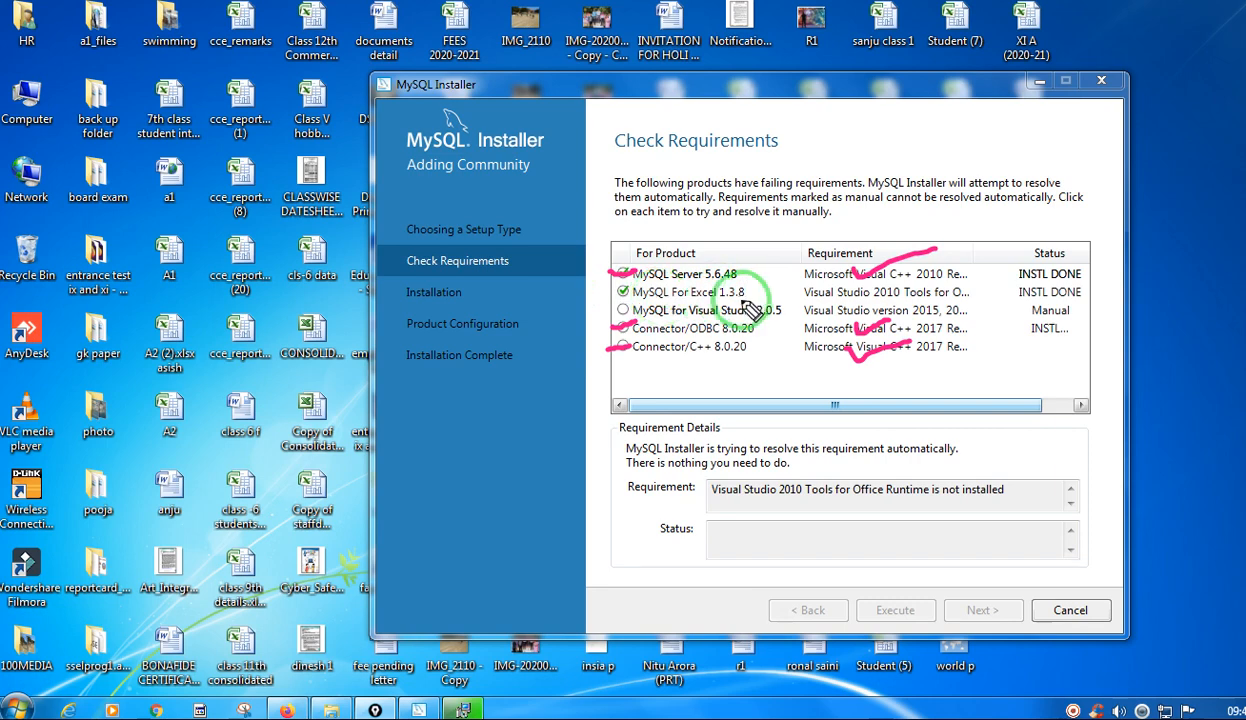
mouse_move(743, 286)
mouse_down()
mouse_move(766, 303)
mouse_move(743, 298)
mouse_move(786, 312)
mouse_move(763, 308)
mouse_up()
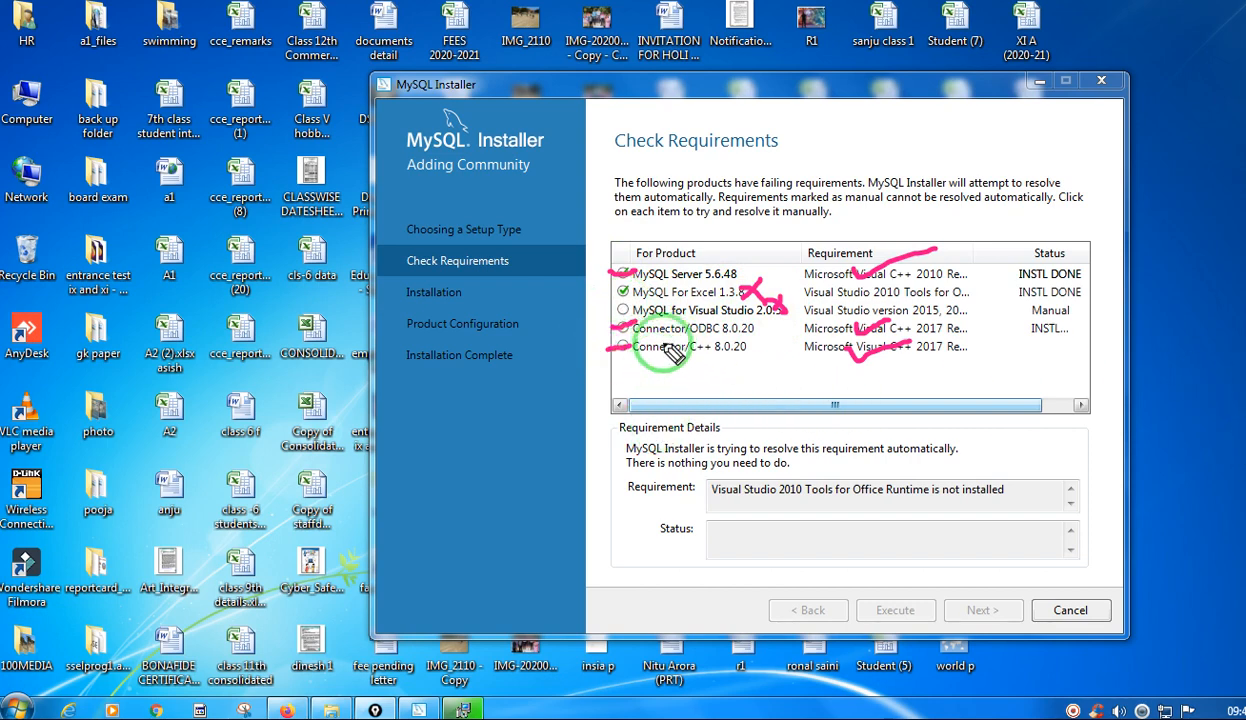
click(1244, 250)
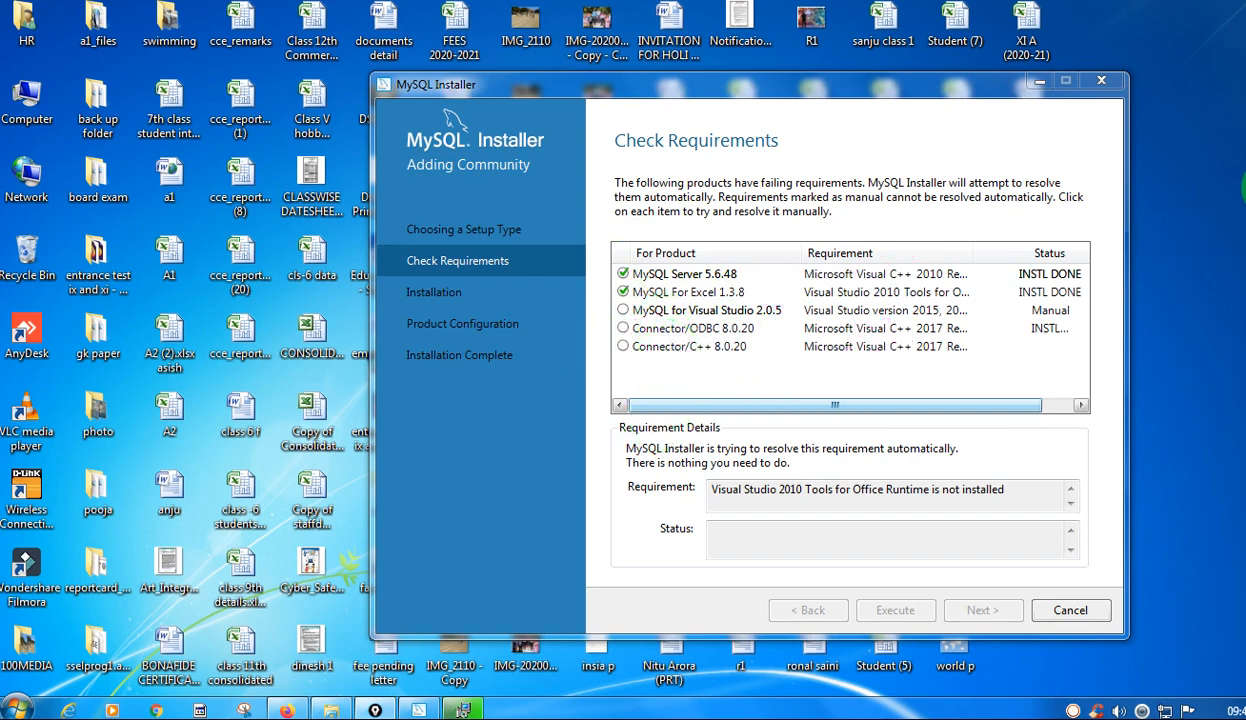
Bring back the Visual C++ 2015-2019 Redistributable setup window and close the finished setup.
click(468, 709)
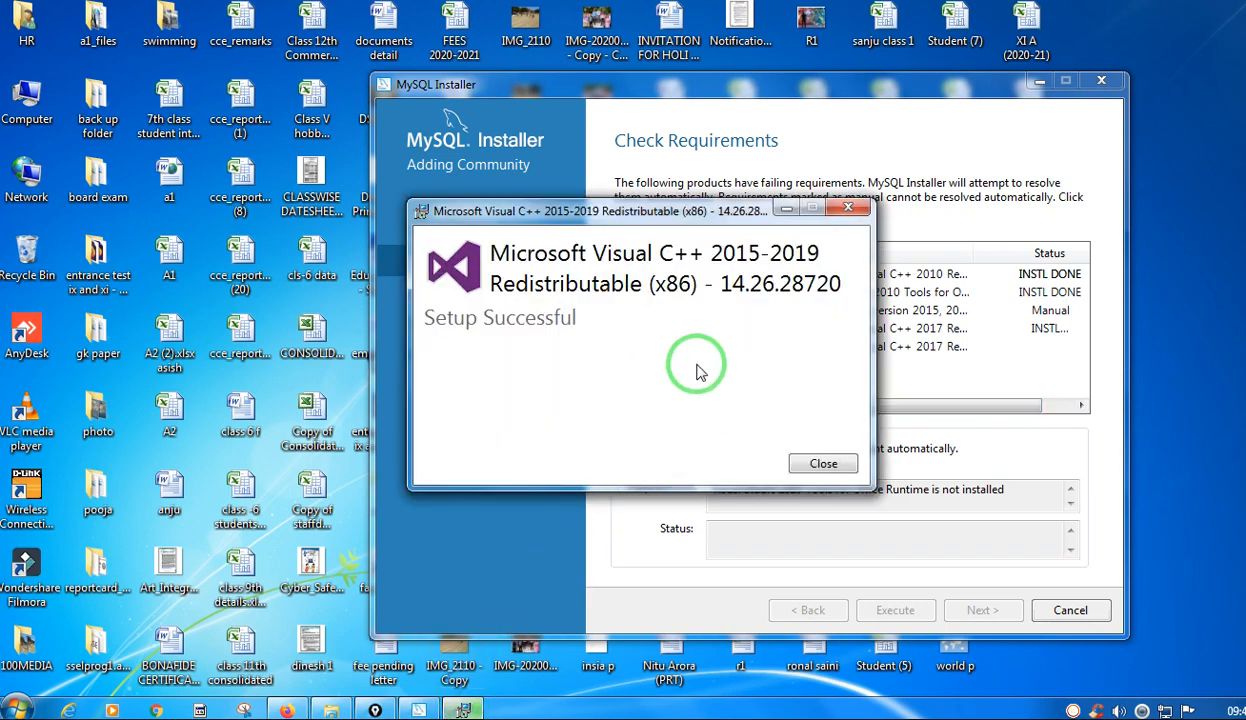
click(820, 466)
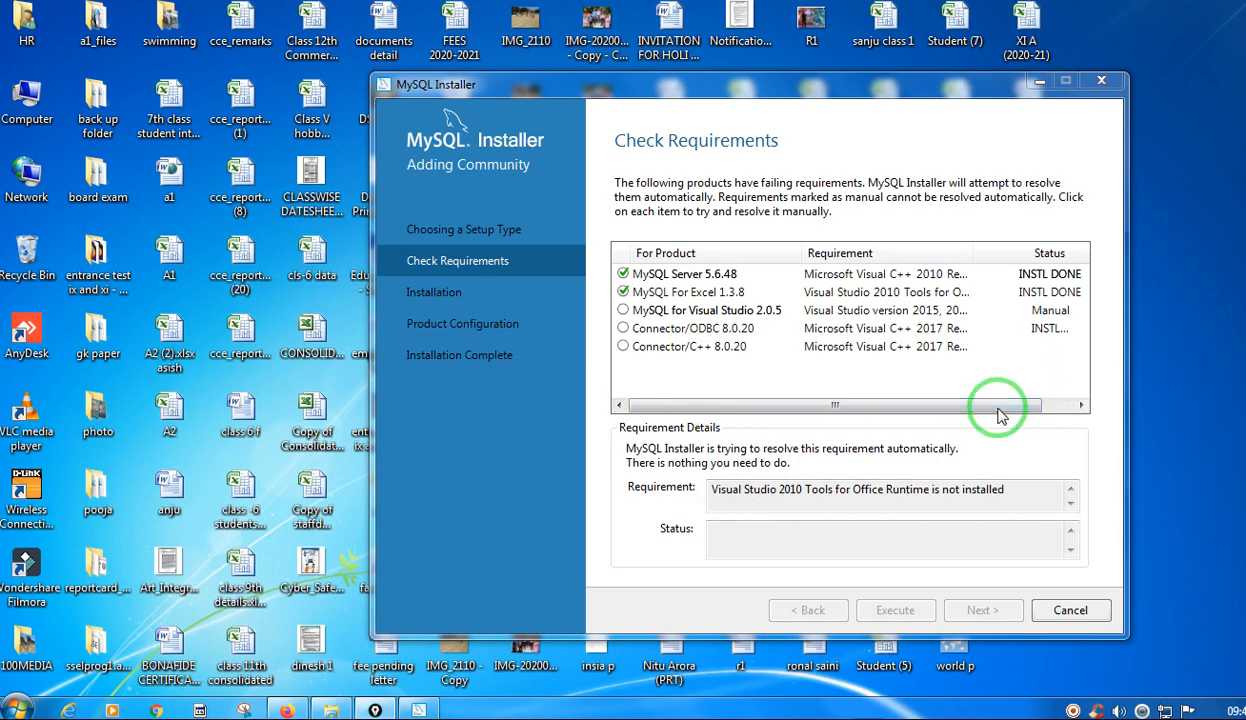
drag(991, 407, 962, 408)
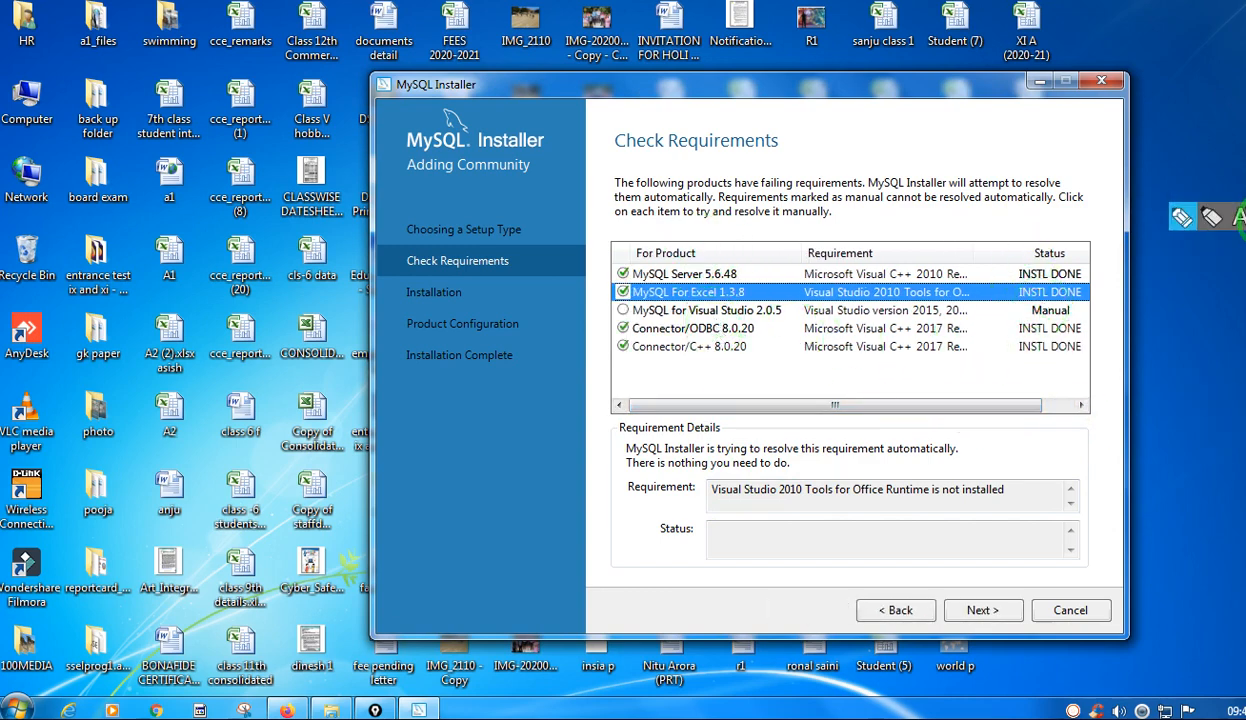
Tick the MySQL Server, MySQL For Excel, Connector/ODBC and Connector/C++ rows with the pen, and clear the marks.
click(1203, 213)
drag(628, 271, 670, 257)
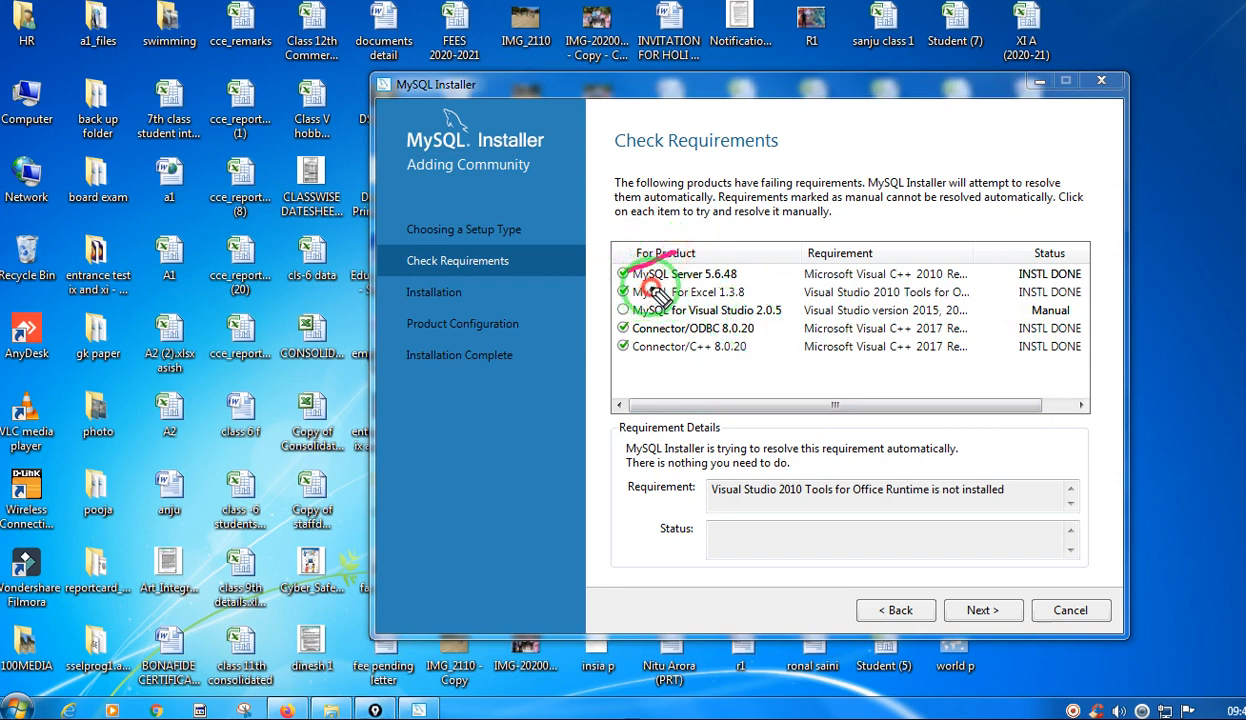
drag(632, 296, 676, 281)
mouse_move(630, 330)
mouse_down()
mouse_move(668, 320)
mouse_move(684, 342)
mouse_up()
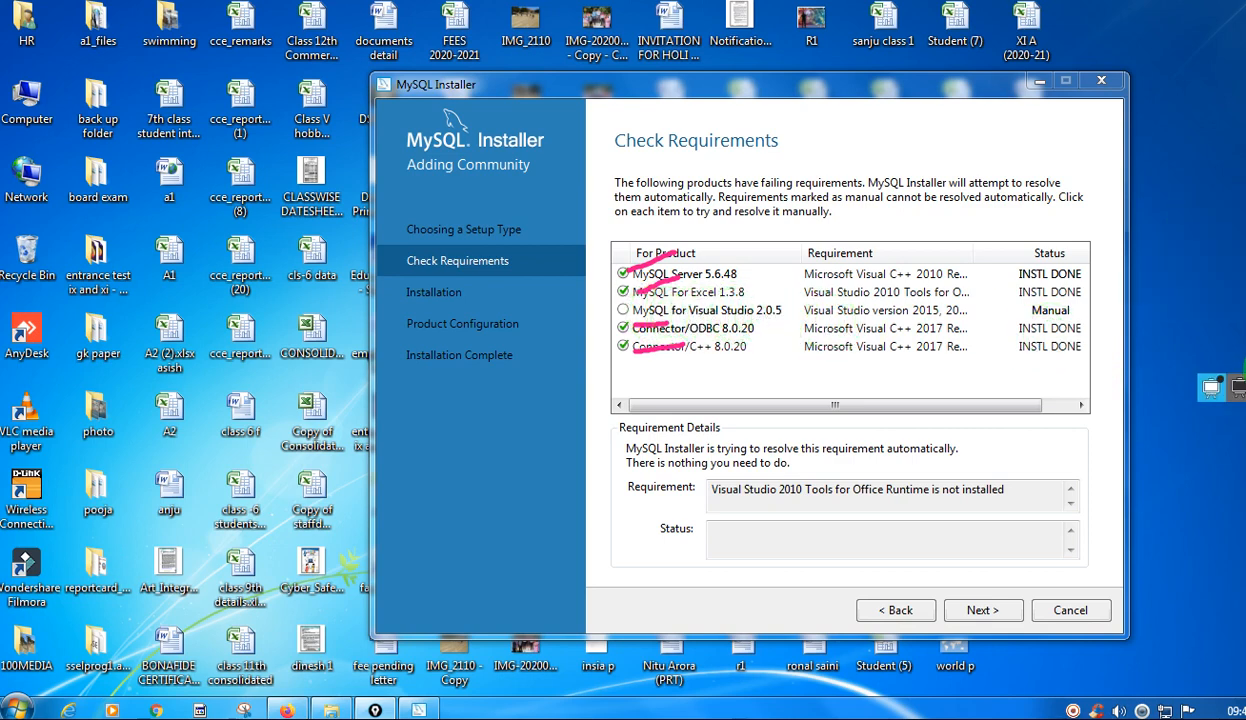
click(1245, 353)
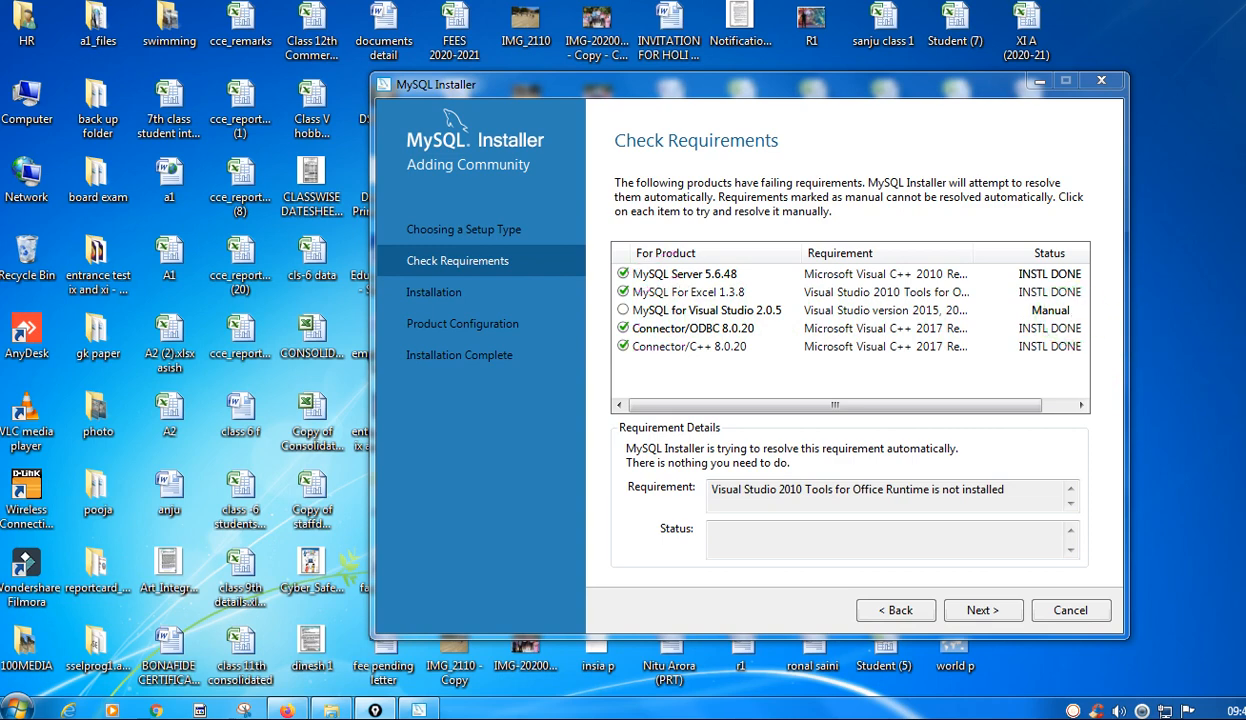
Show the requirement details for MySQL for Visual Studio 2.0.5 and Connector/C++ 8.0.20.
click(1050, 310)
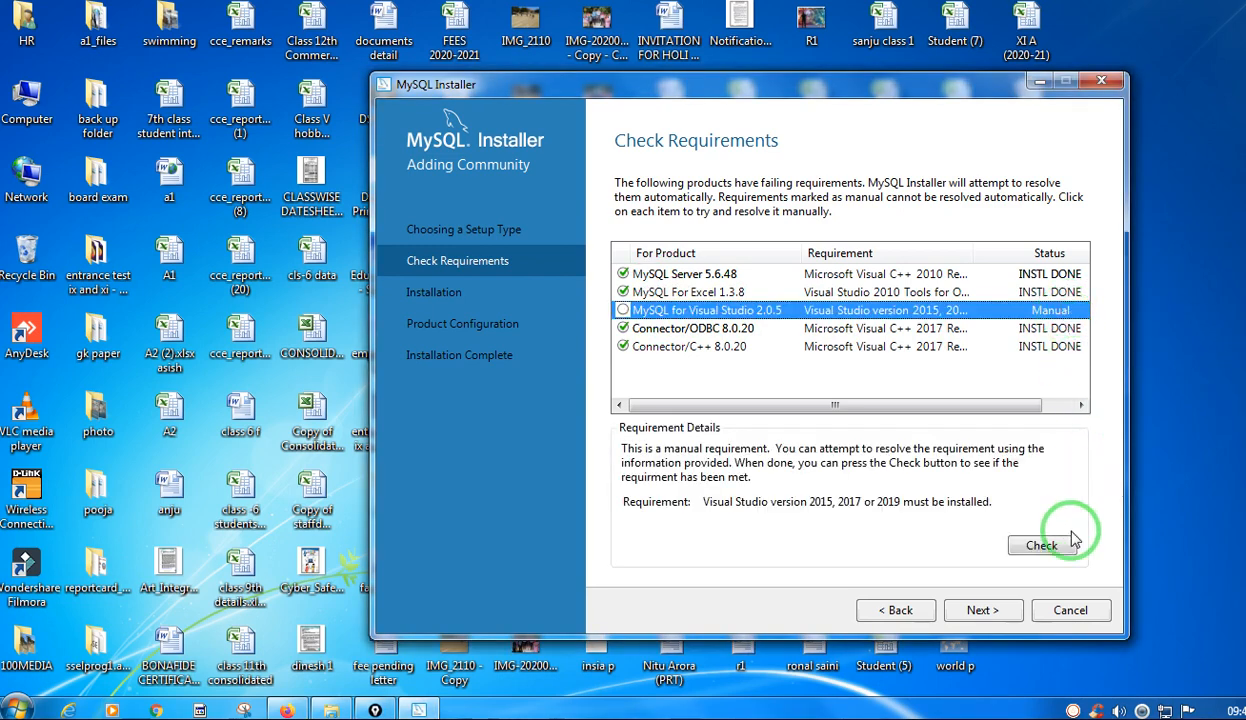
click(686, 350)
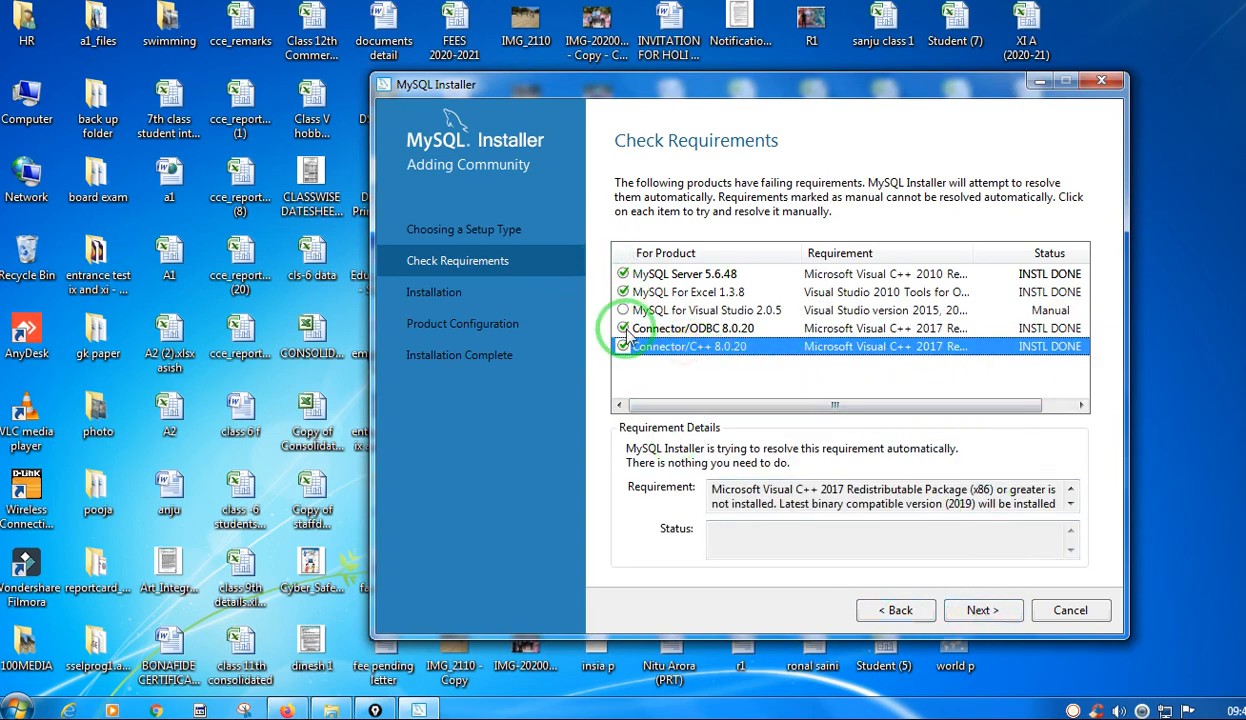
Continue past the requirements check without the unsatisfied product and start downloading and installing the listed MySQL products.
click(977, 612)
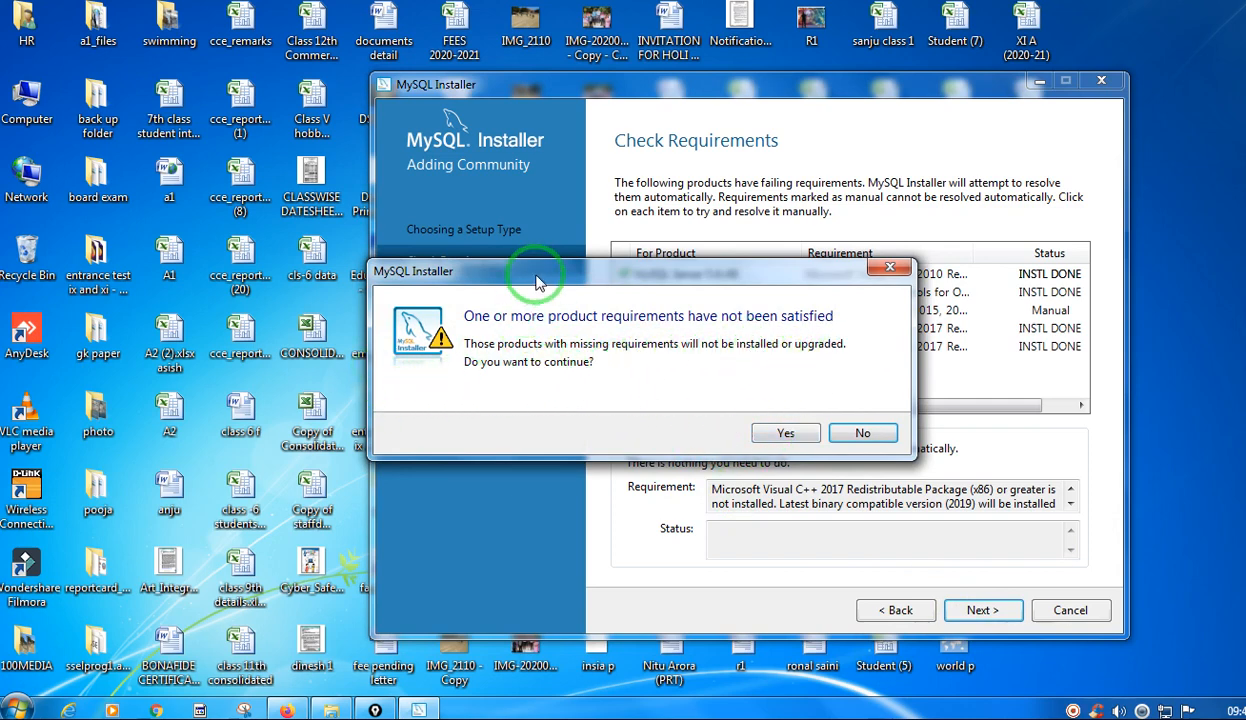
drag(735, 272, 690, 380)
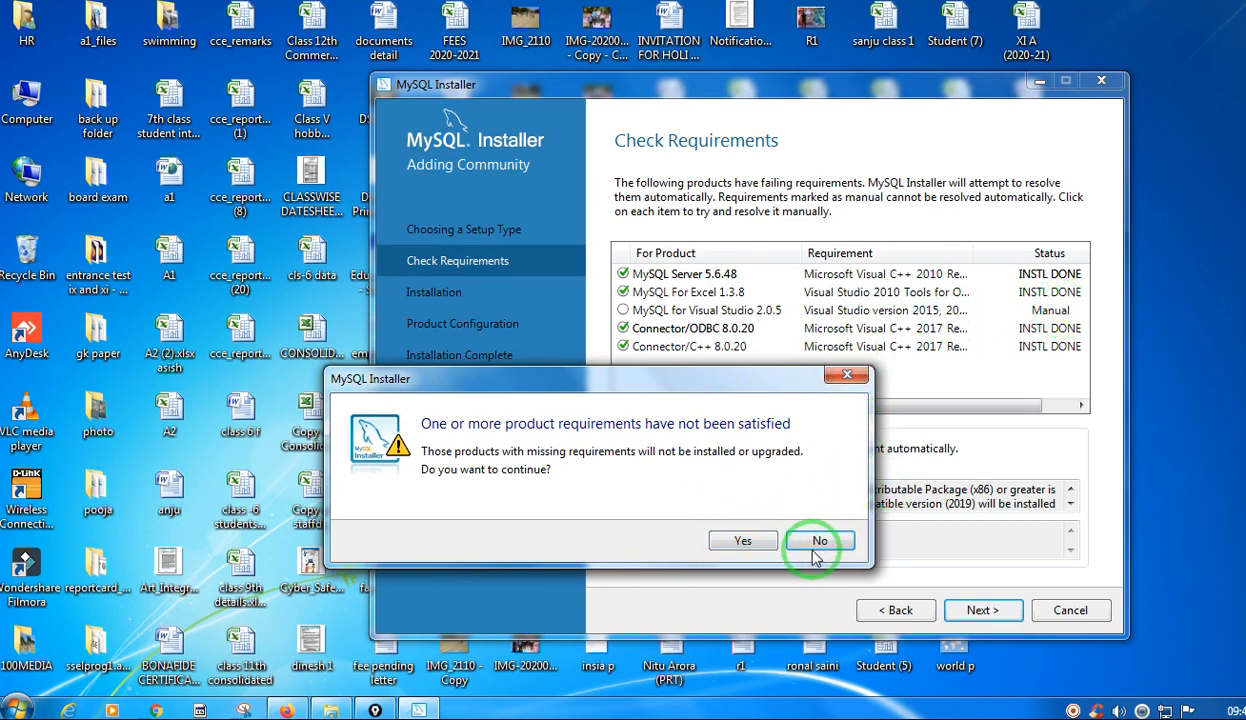
click(736, 541)
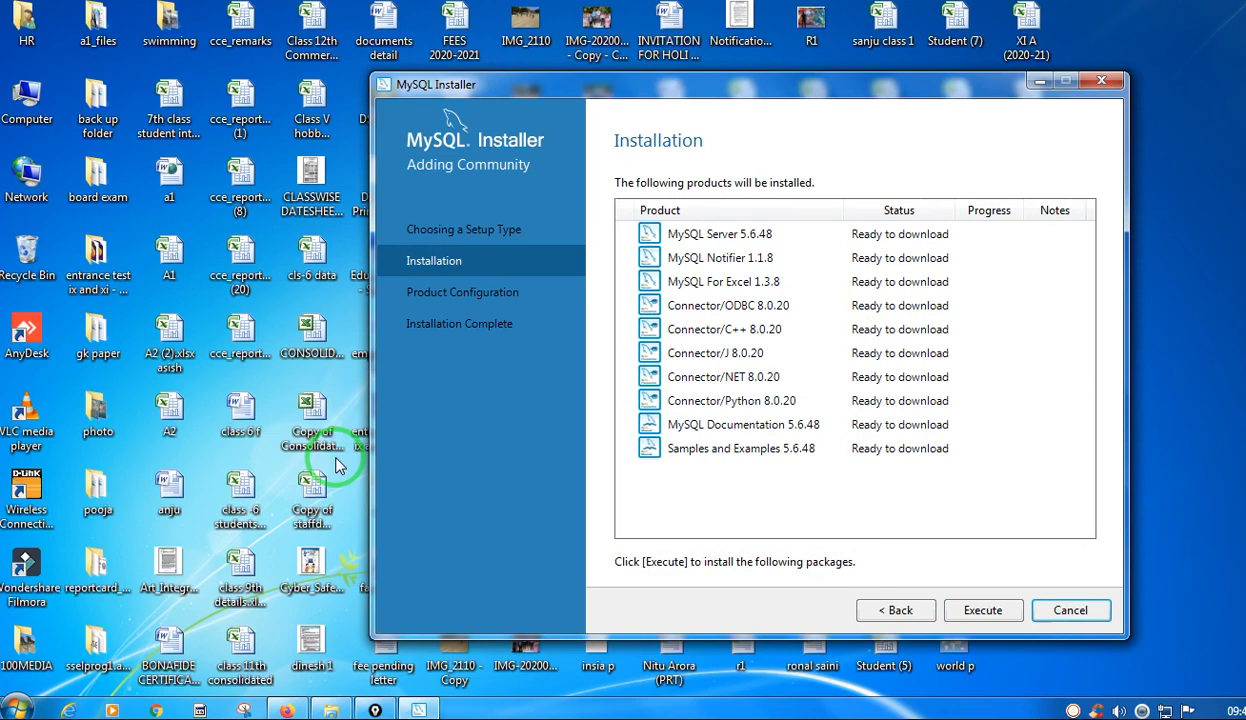
click(981, 612)
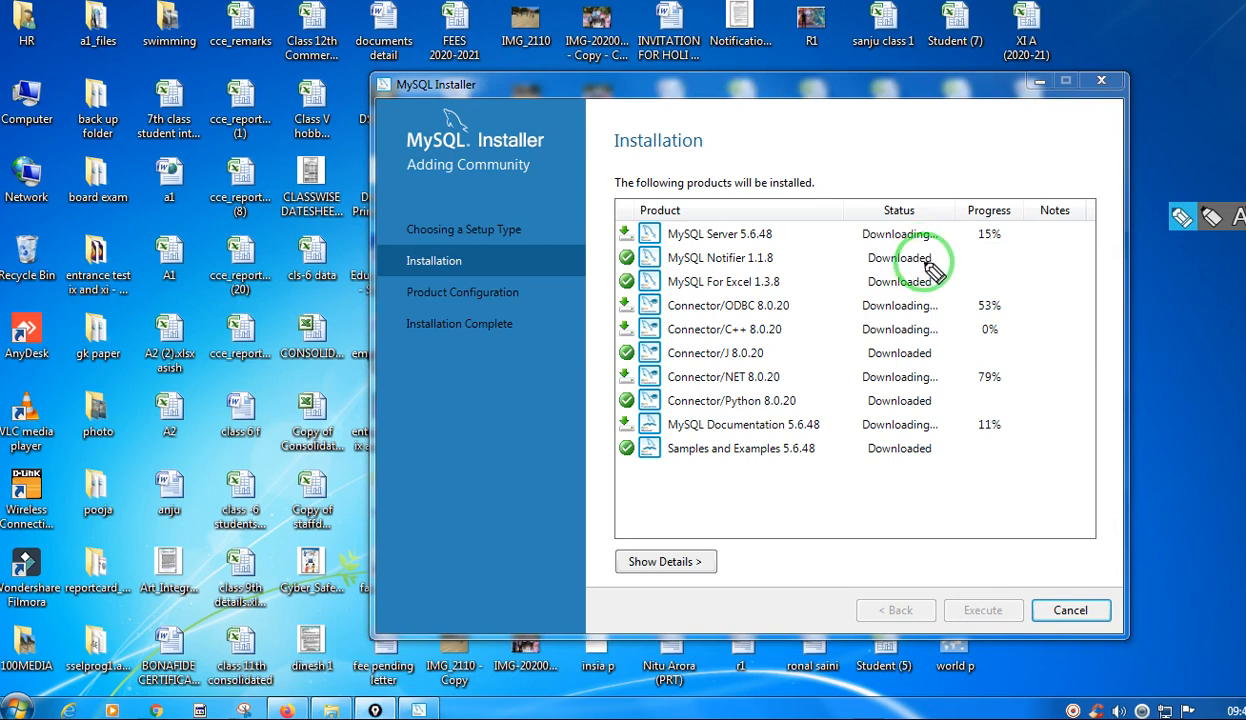
Mark the download status or progress of the MySQL Notifier, Excel, connector, Server and Documentation rows with the pen.
mouse_move(925, 261)
mouse_down()
mouse_move(958, 261)
mouse_move(968, 282)
mouse_up()
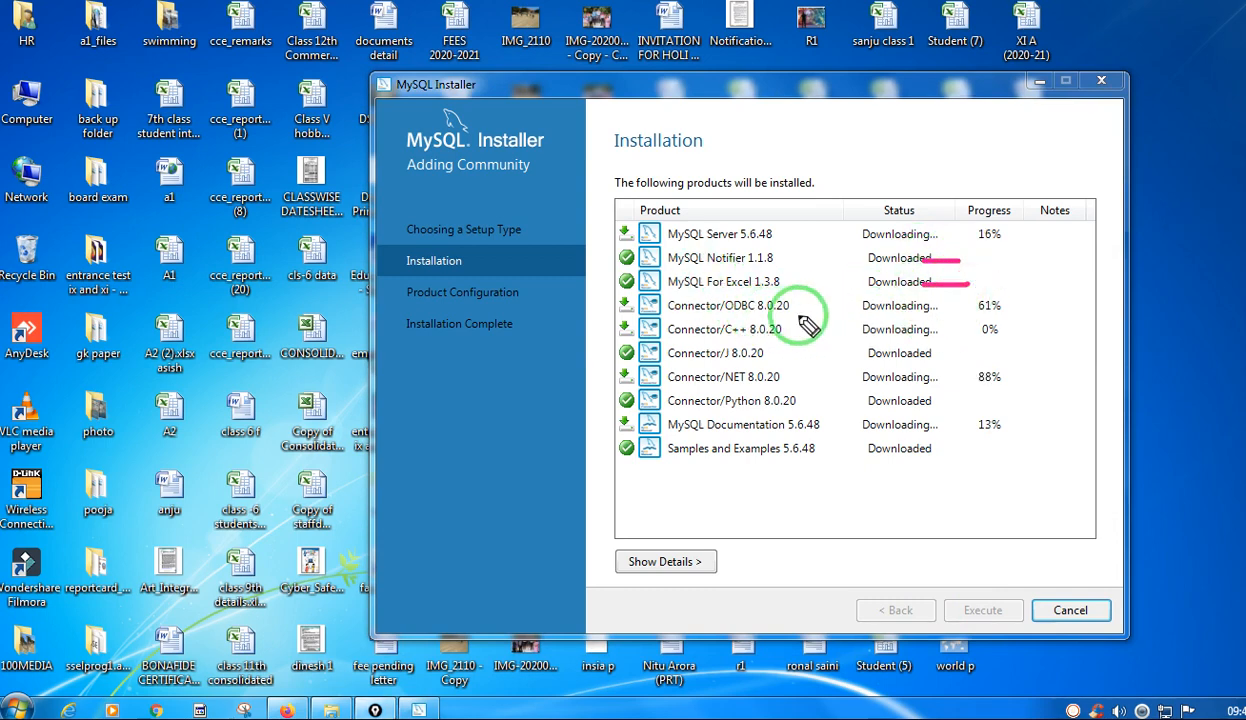
drag(957, 308, 976, 304)
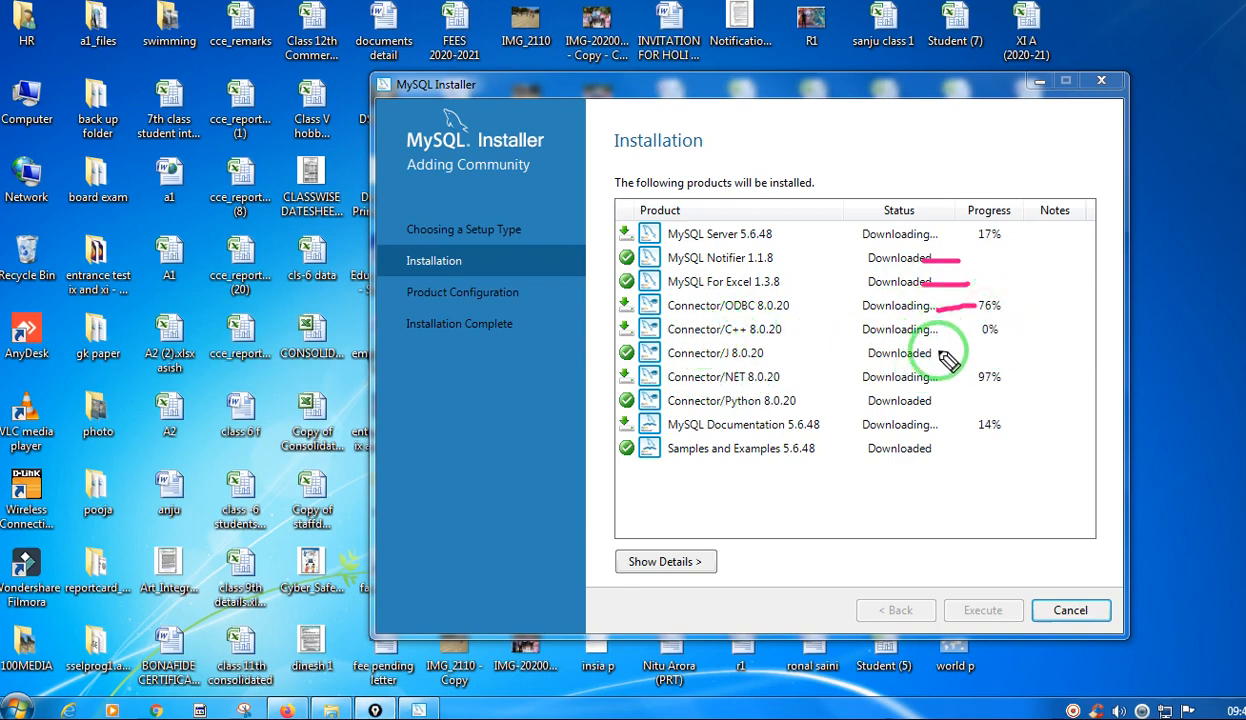
drag(940, 352, 968, 352)
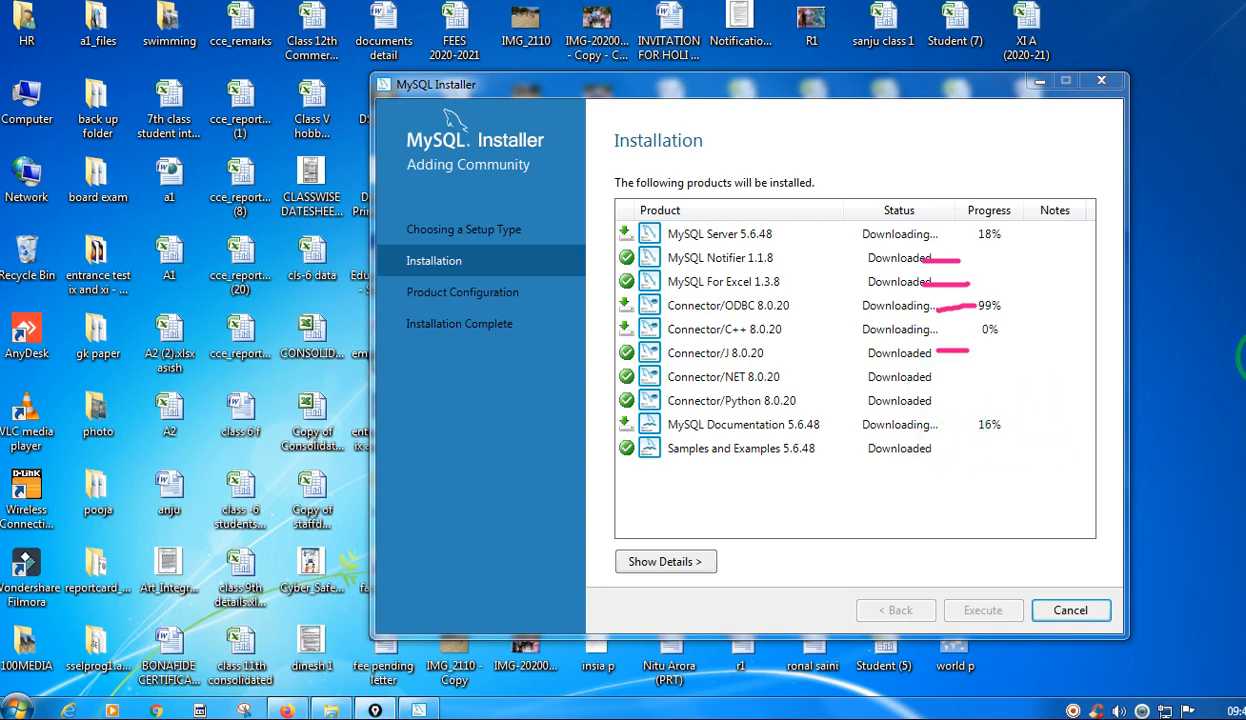
drag(1001, 243, 1077, 233)
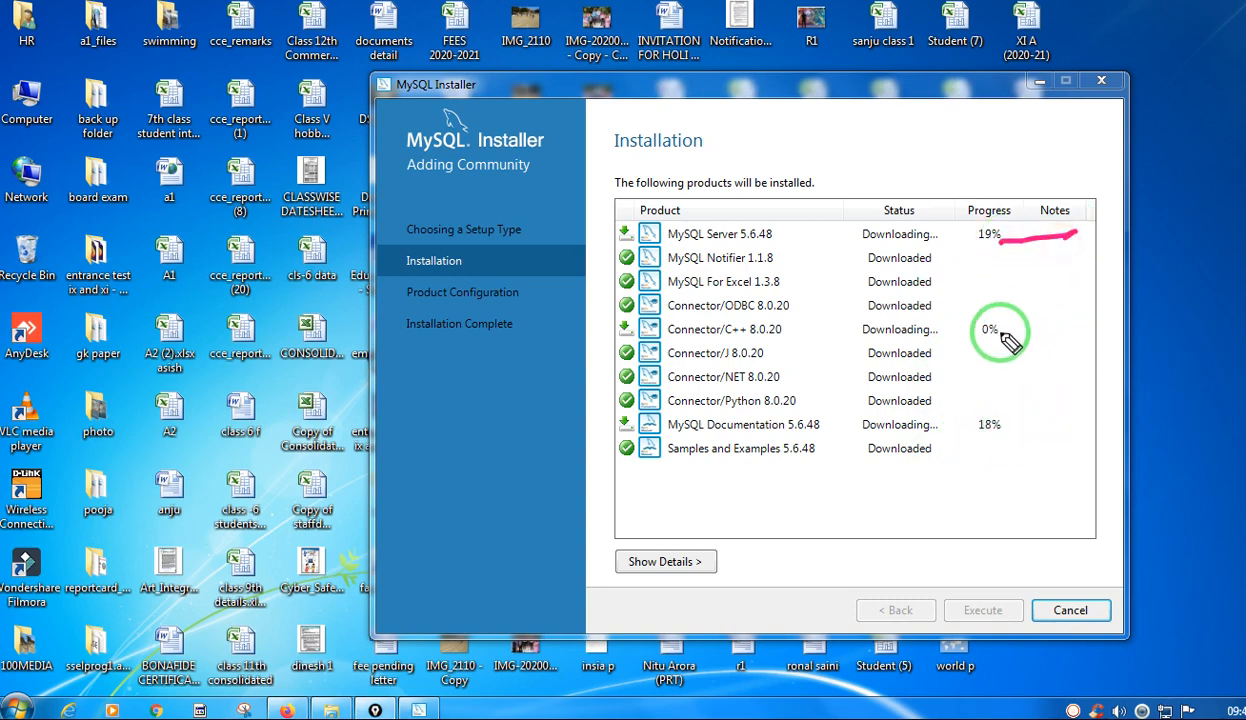
drag(1010, 424, 1050, 424)
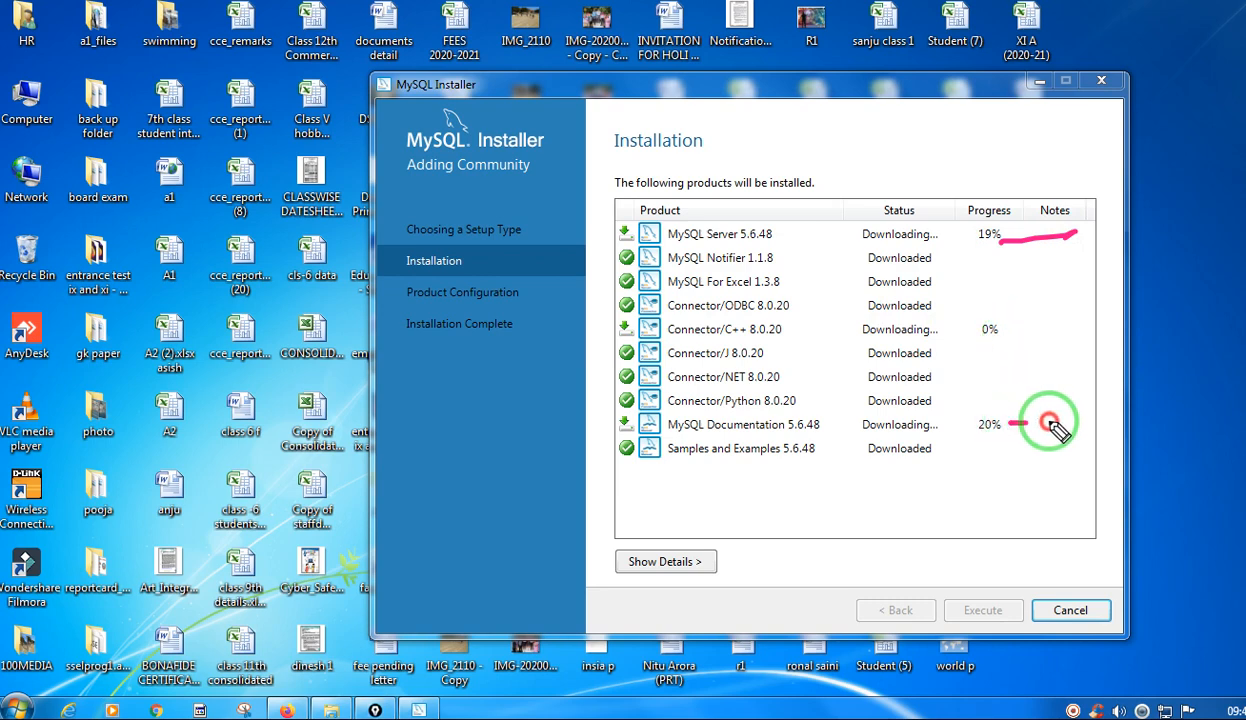
drag(1008, 331, 1044, 331)
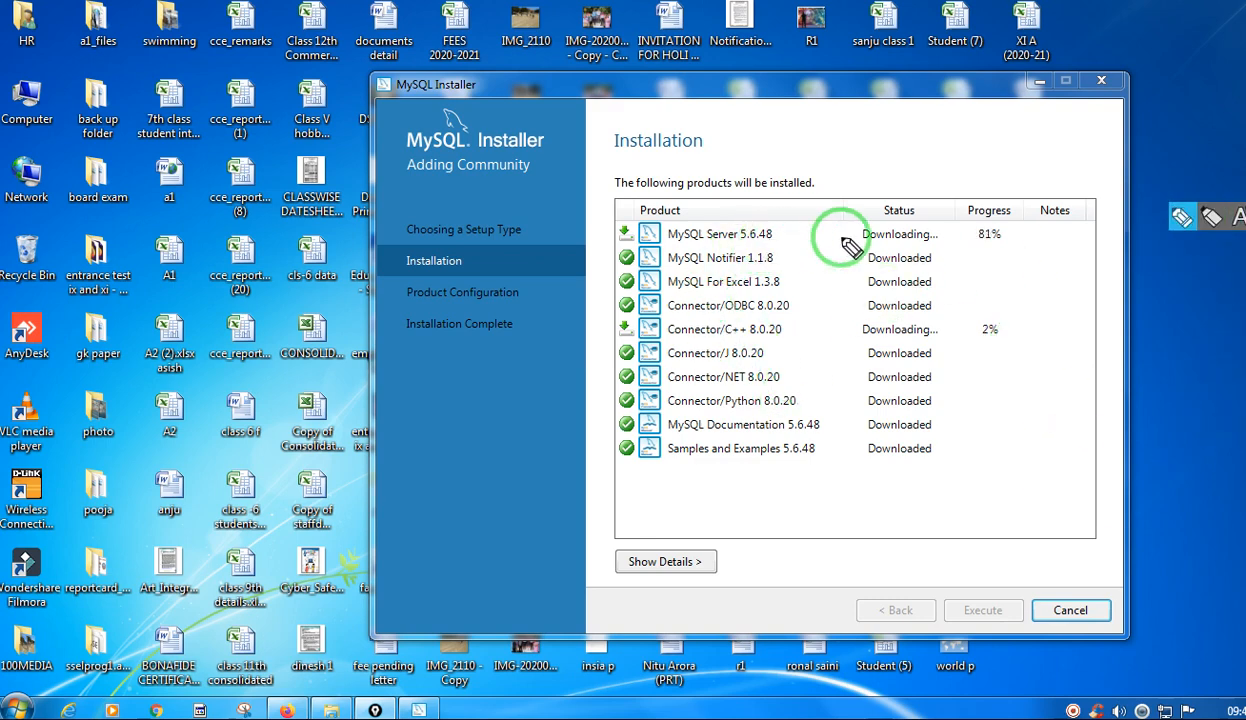
Underline the MySQL Server and Connector/C++ progress and the Connector/Python name with the pen, and erase the marks.
drag(1007, 232, 1054, 227)
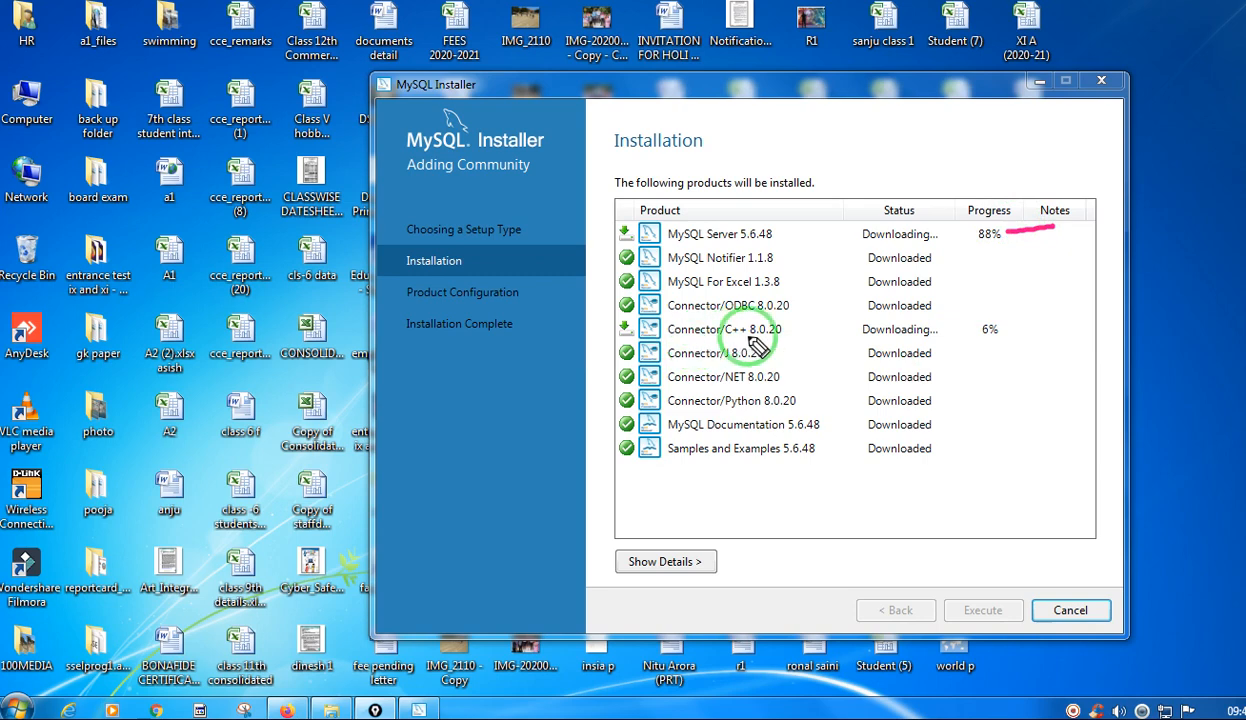
drag(1003, 330, 1070, 322)
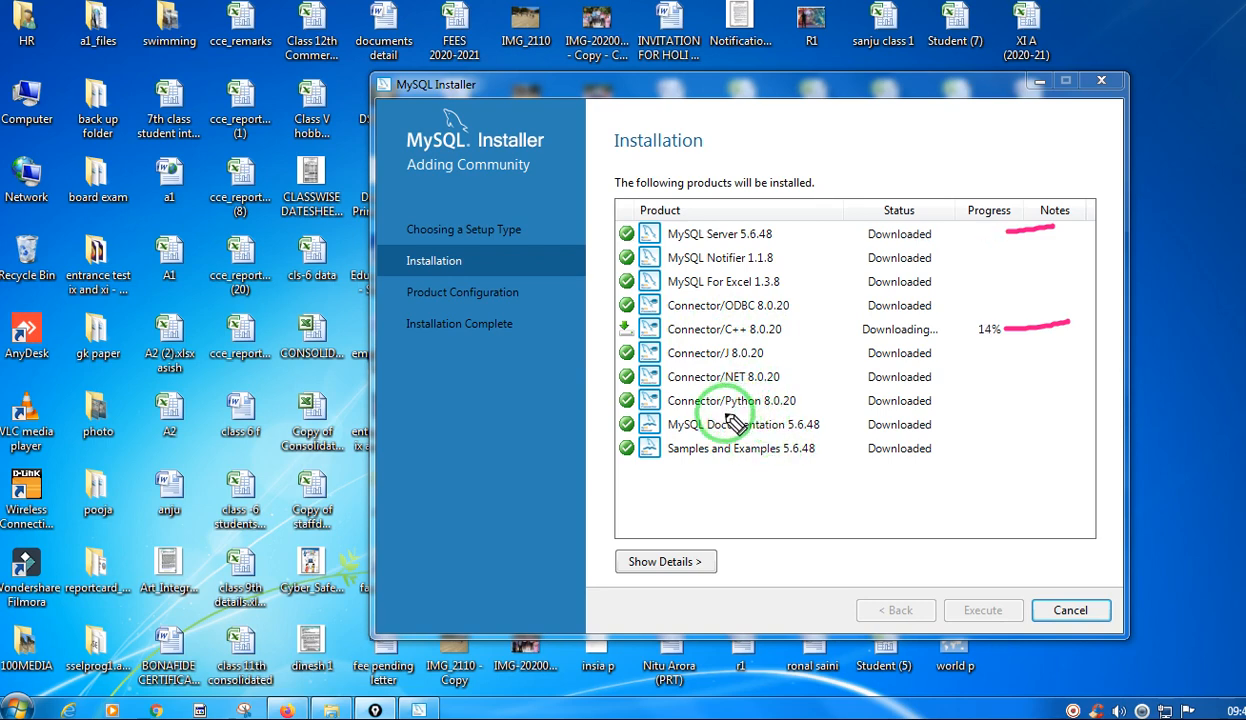
drag(728, 410, 793, 408)
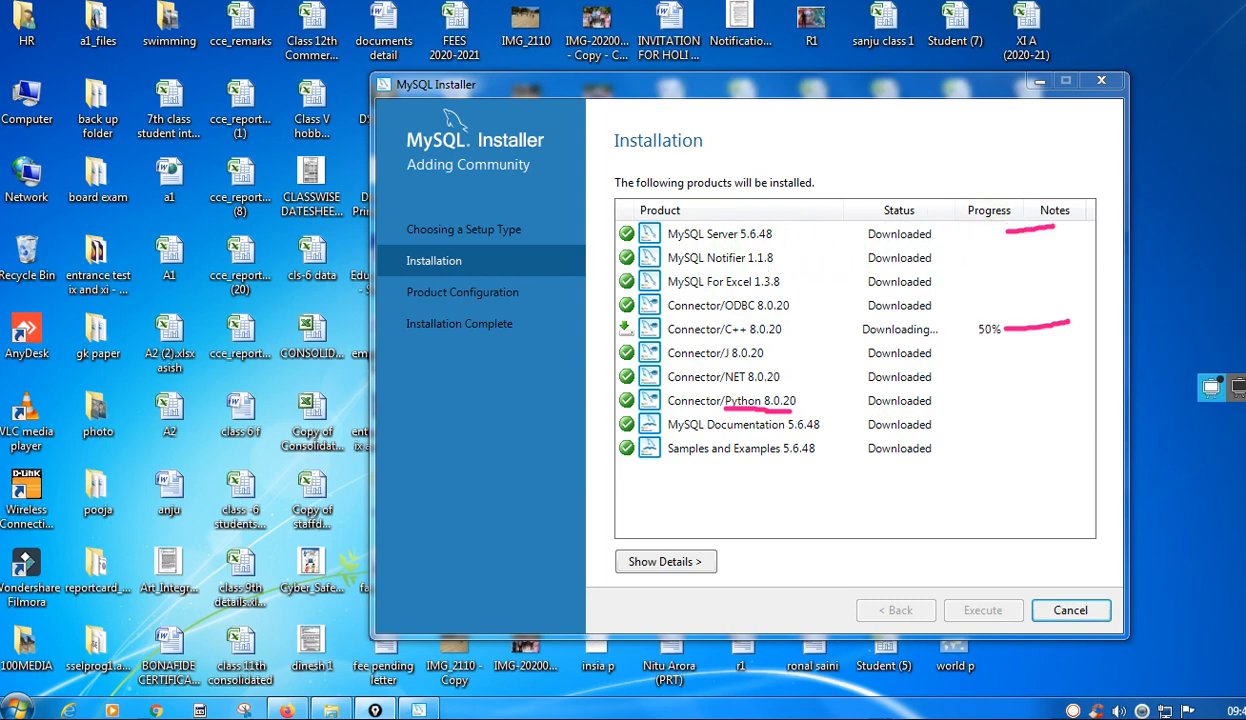
click(1244, 277)
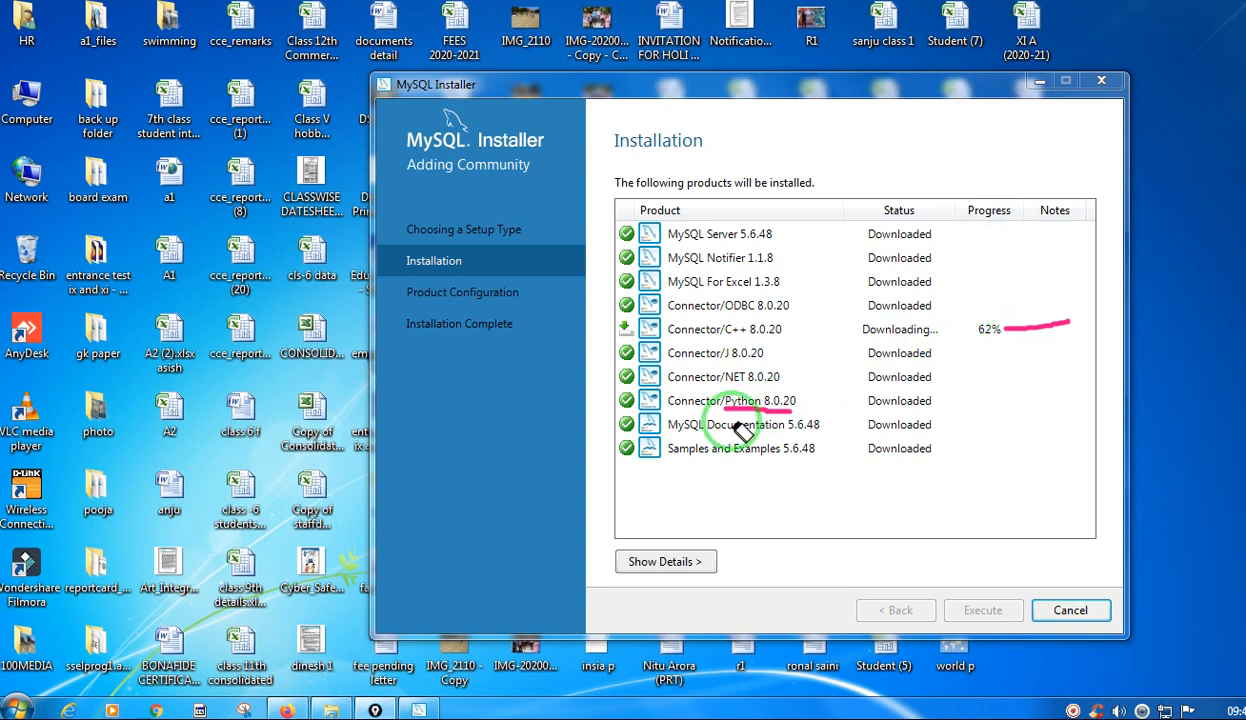
drag(740, 428, 757, 402)
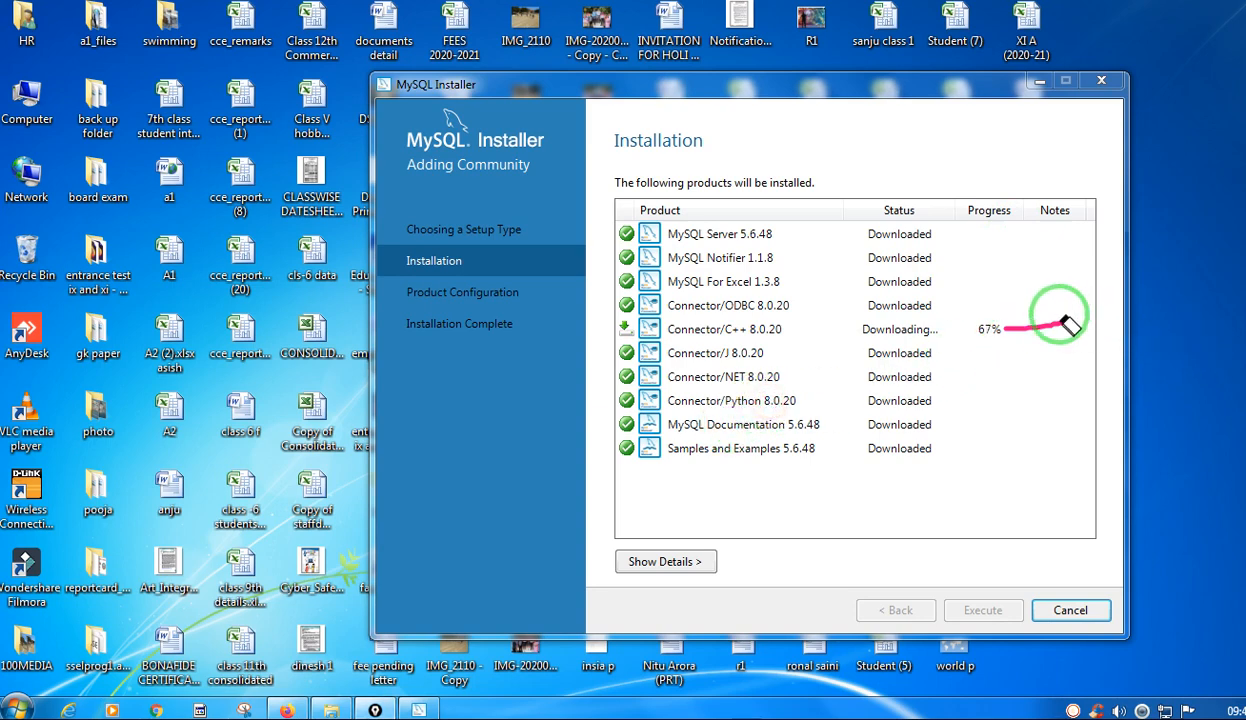
drag(1066, 322, 1053, 320)
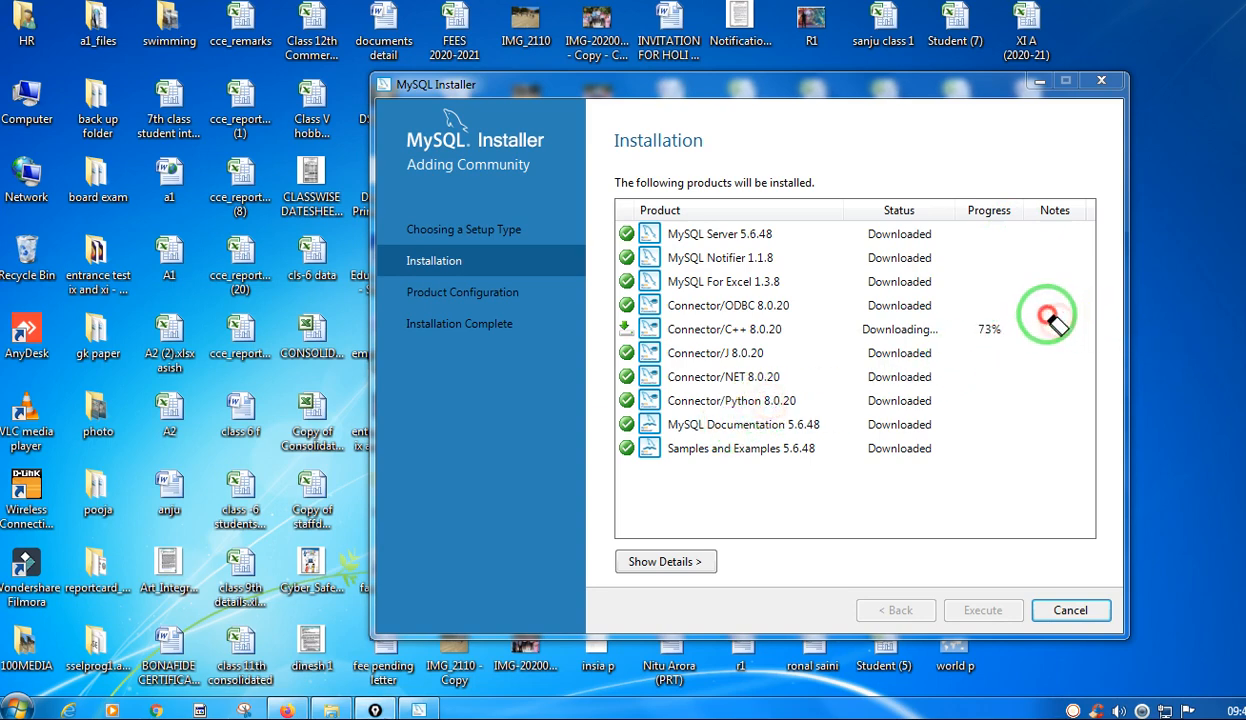
Mark the completed products in pink and the downloaded ones in yellow, and underline the Connector/Python status in blue.
mouse_move(1245, 215)
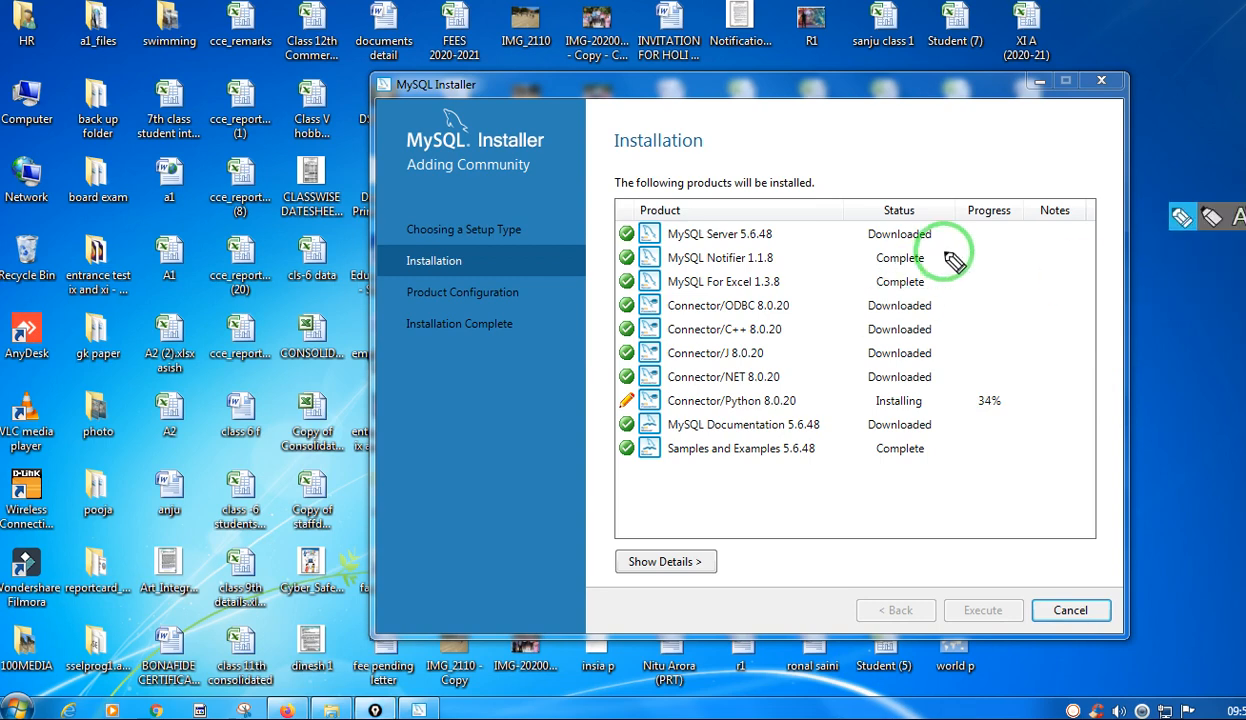
mouse_move(922, 262)
mouse_down()
mouse_move(966, 256)
mouse_move(955, 281)
mouse_move(978, 277)
mouse_up()
drag(925, 451, 963, 446)
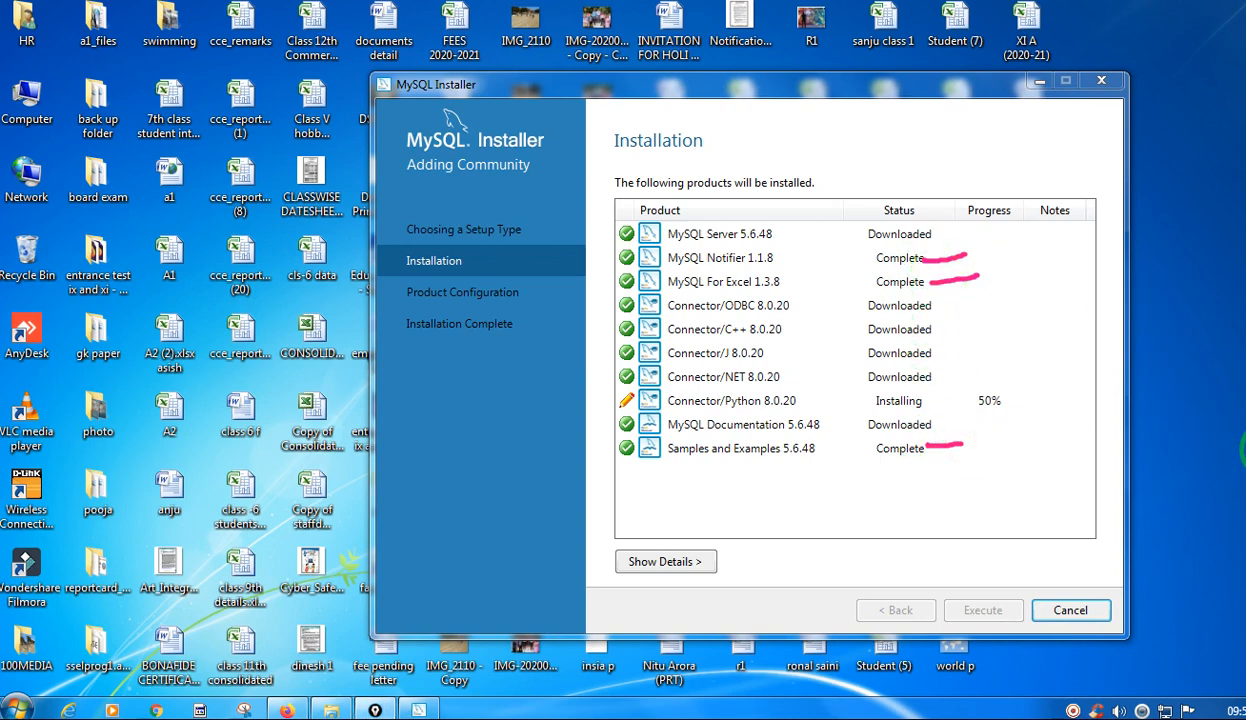
drag(935, 240, 1005, 218)
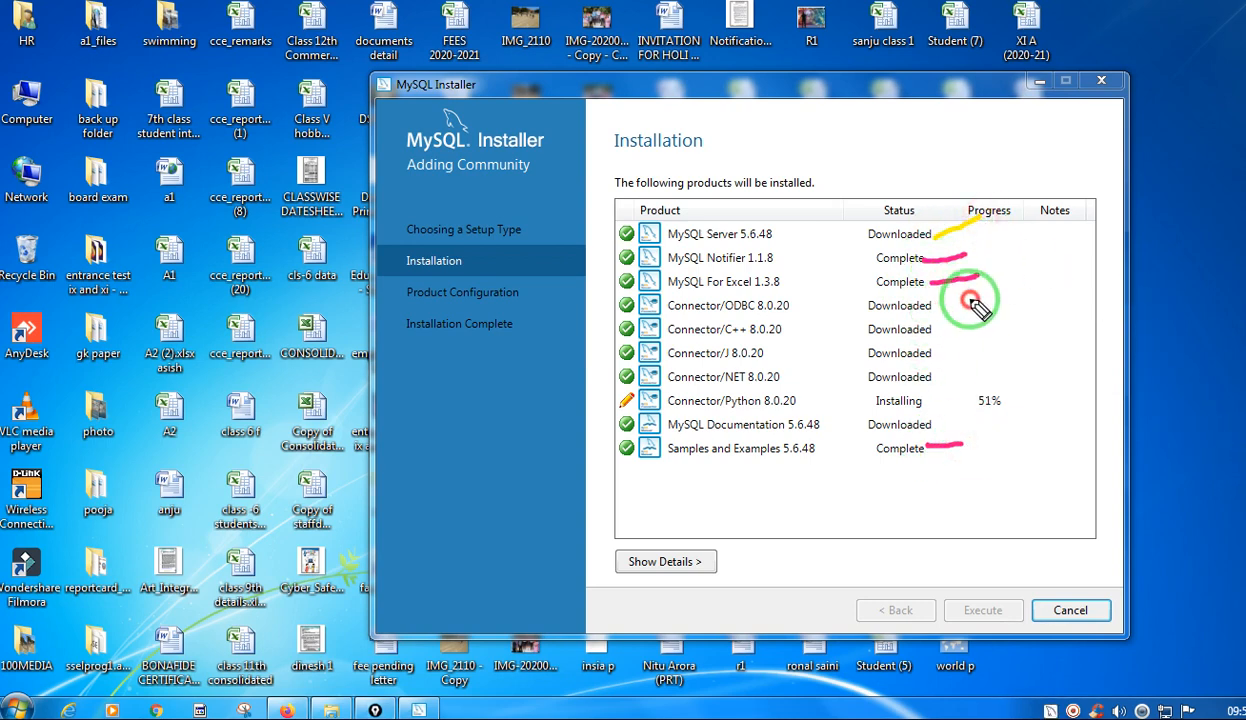
mouse_move(932, 313)
mouse_down()
mouse_move(972, 300)
mouse_move(955, 325)
mouse_move(978, 366)
mouse_up()
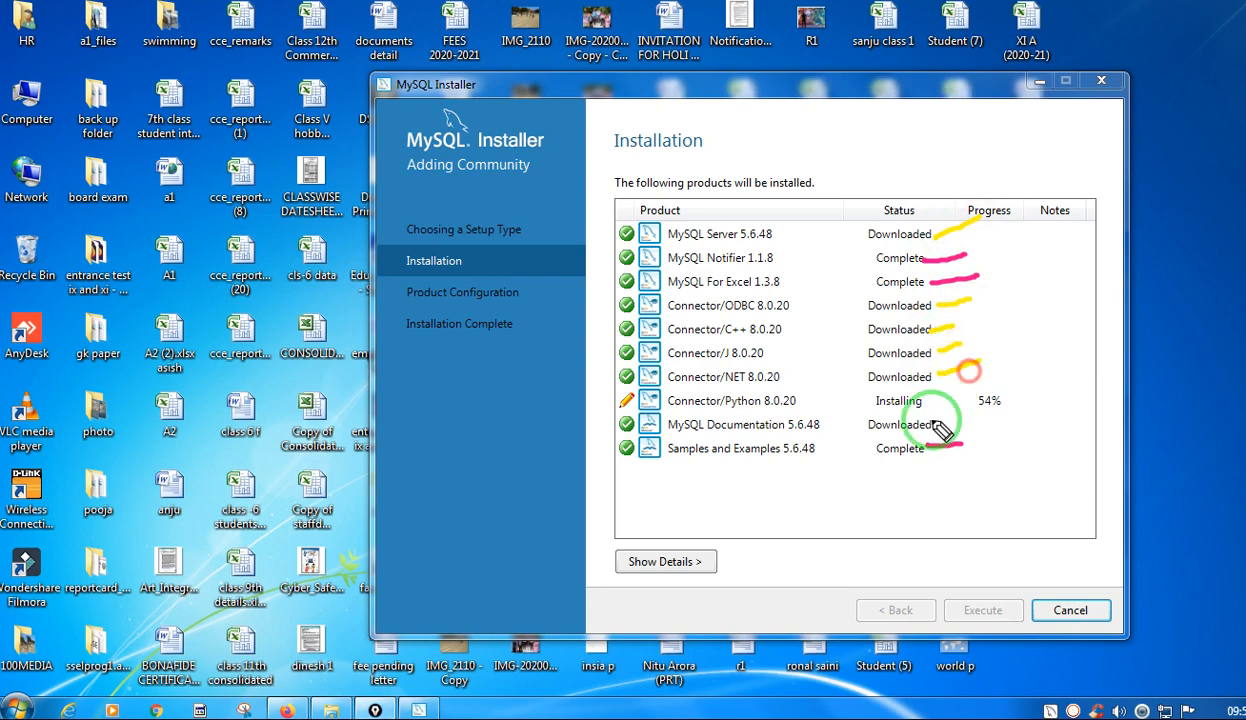
drag(933, 426, 963, 416)
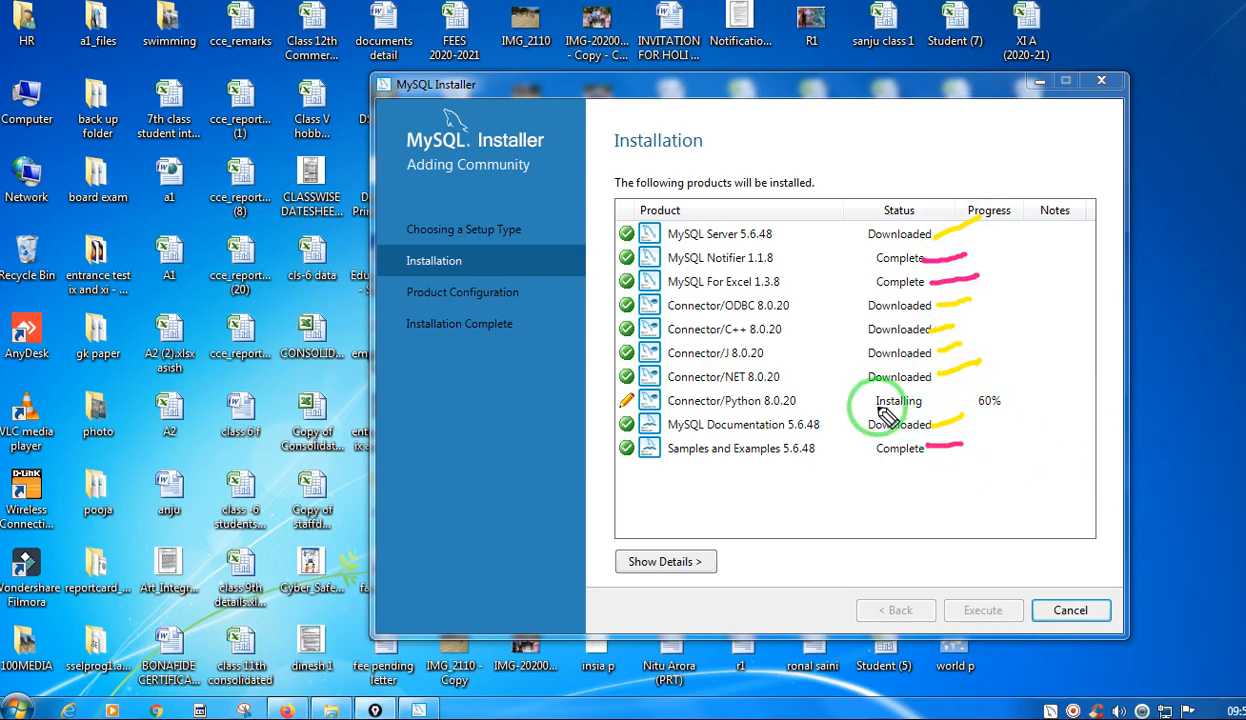
drag(876, 408, 932, 412)
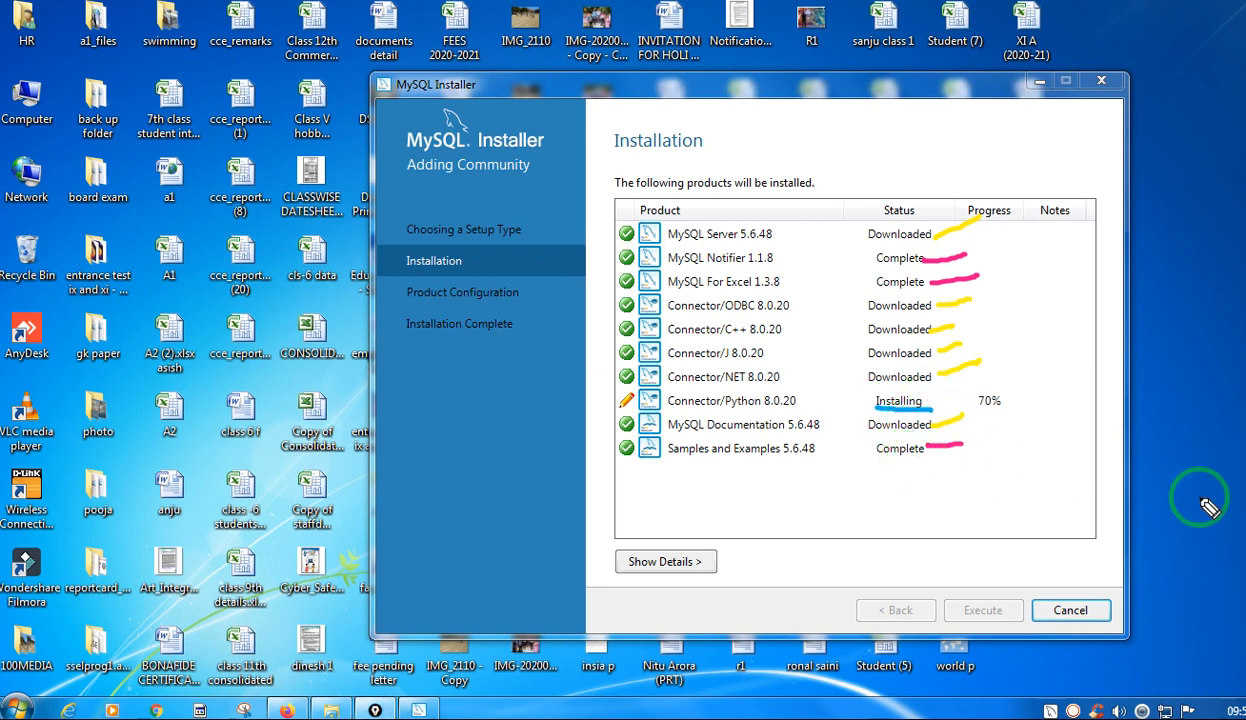
Erase the blue underline from the Connector/Python row and mark that row in yellow.
mouse_move(1245, 245)
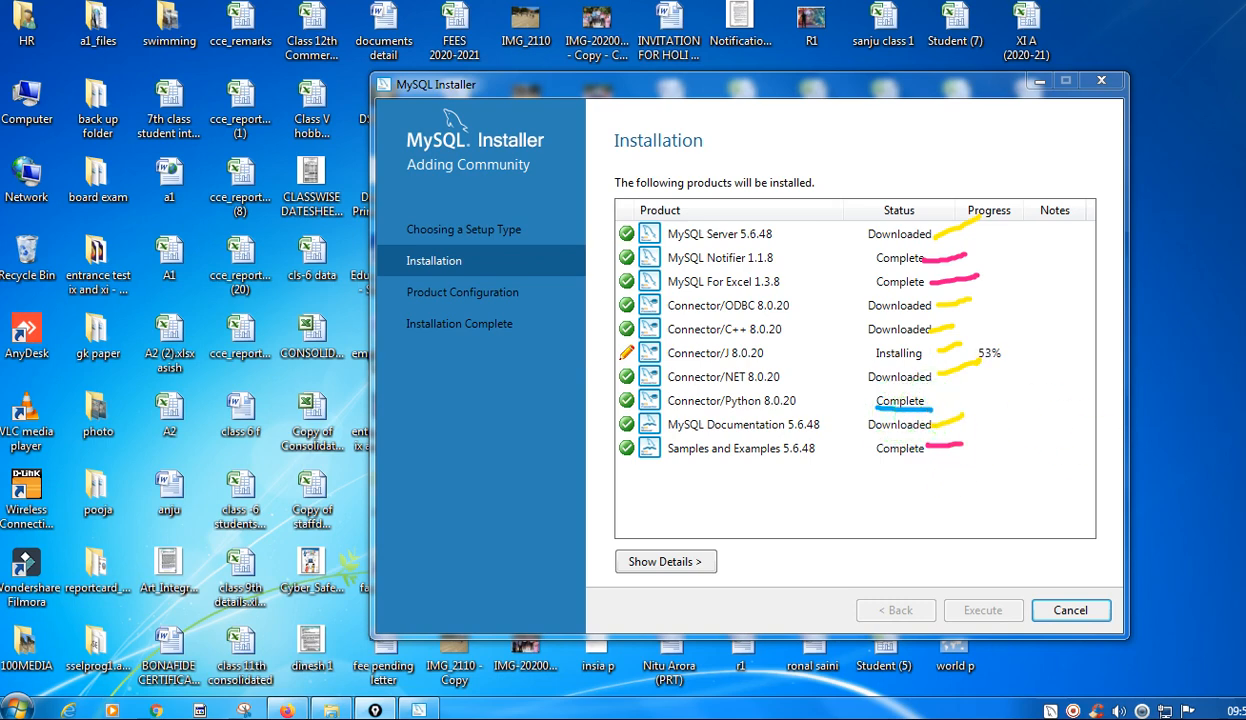
click(926, 408)
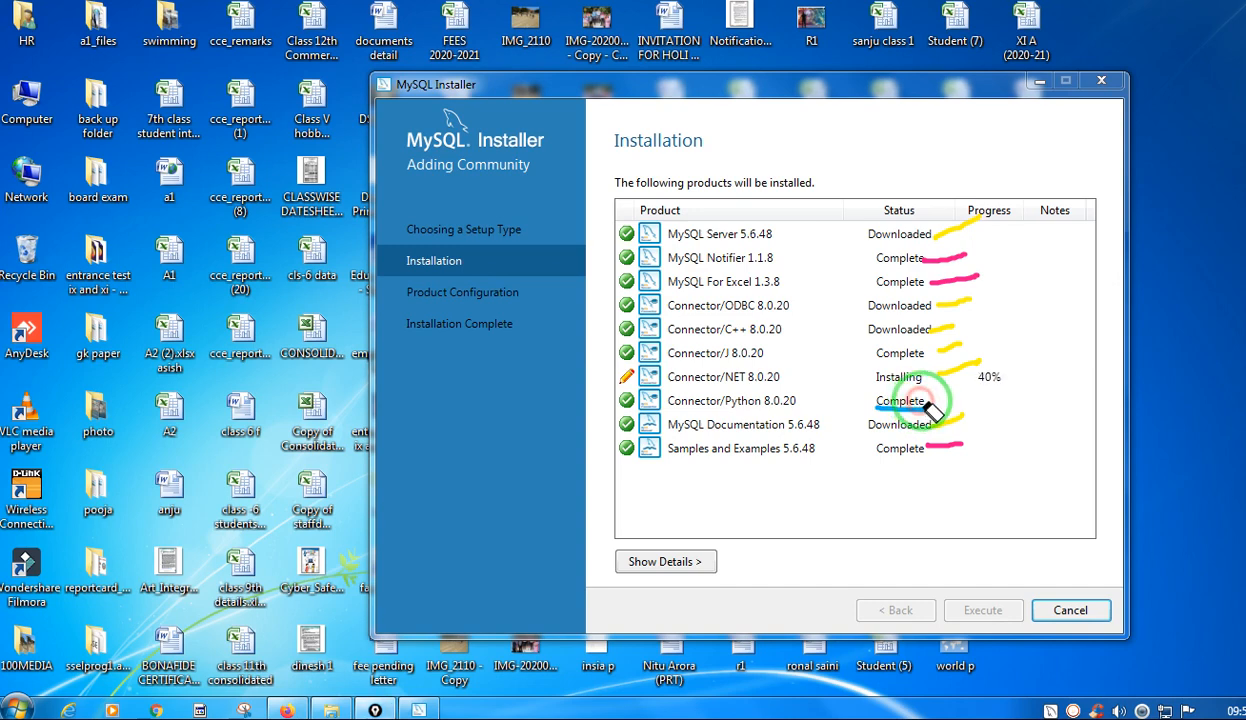
click(920, 404)
click(900, 406)
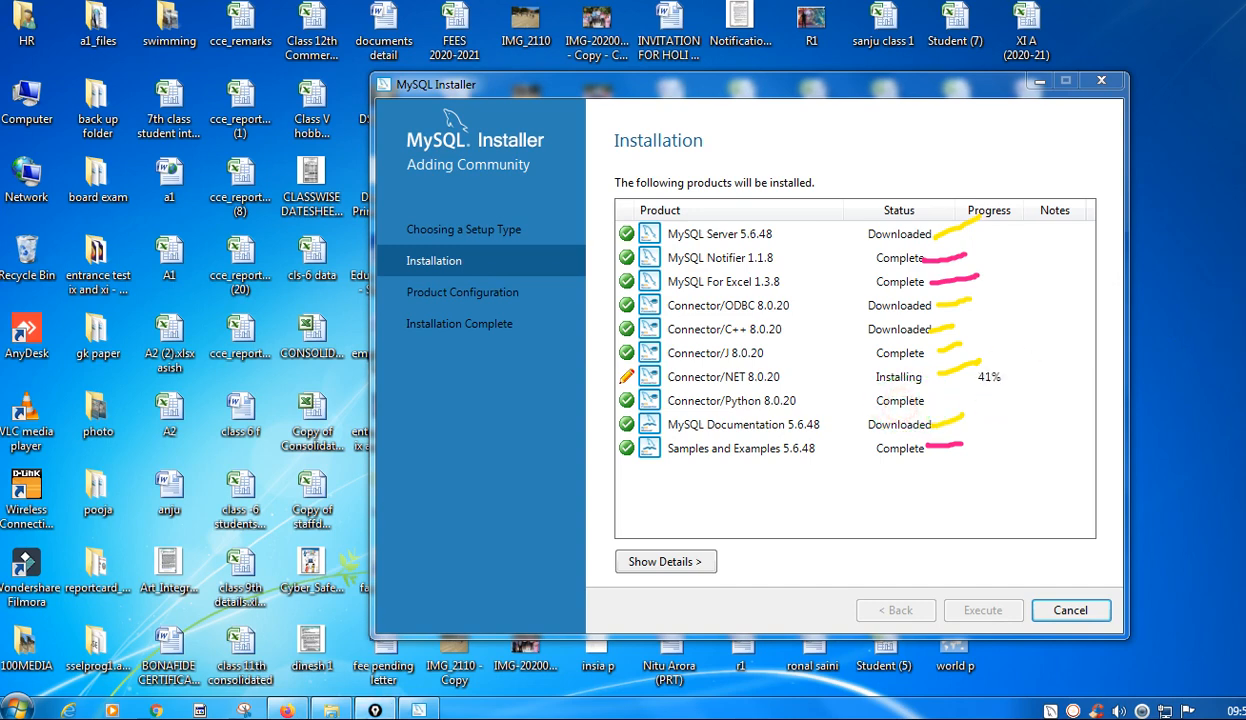
click(1245, 217)
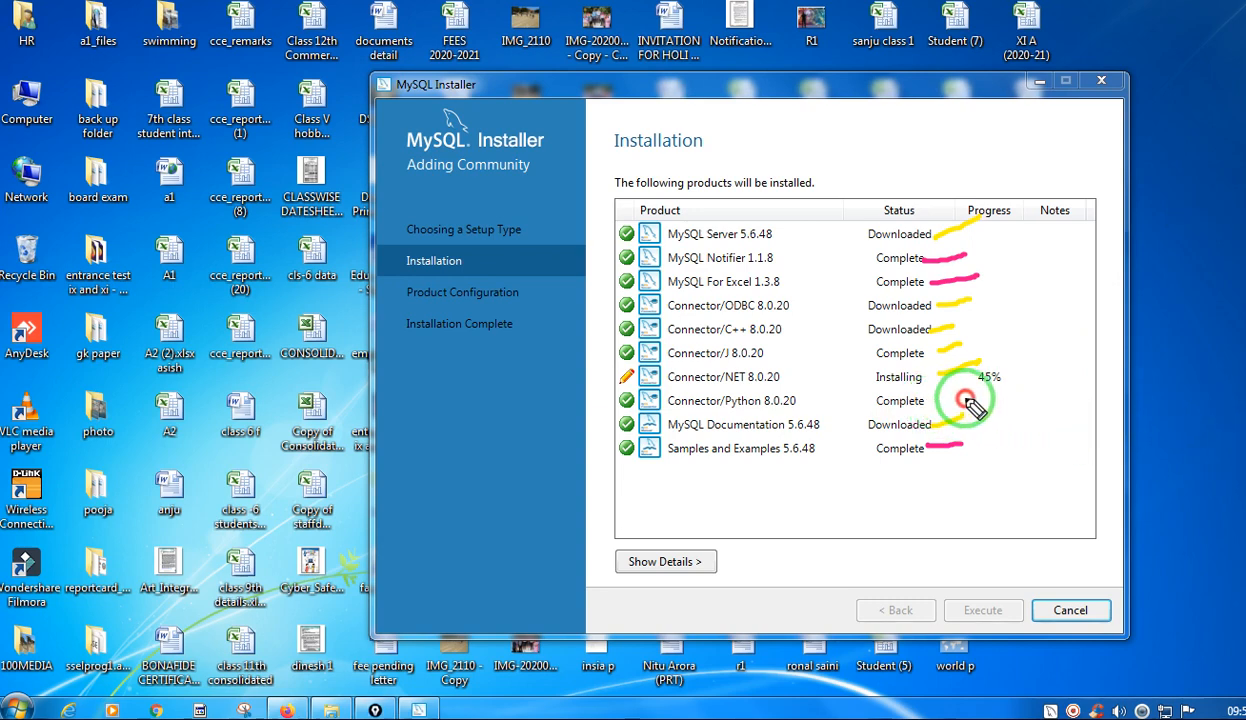
mouse_move(968, 402)
mouse_down()
mouse_move(956, 398)
mouse_move(977, 396)
mouse_move(947, 401)
mouse_move(975, 397)
mouse_up()
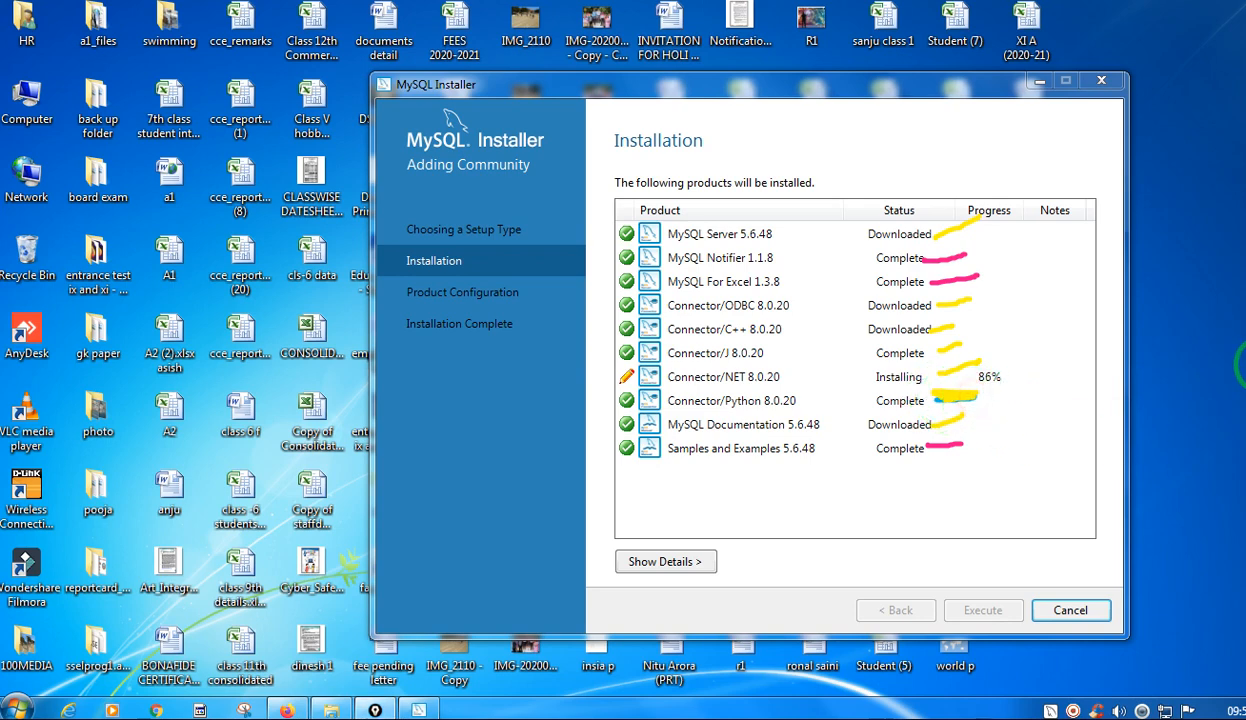
click(1245, 363)
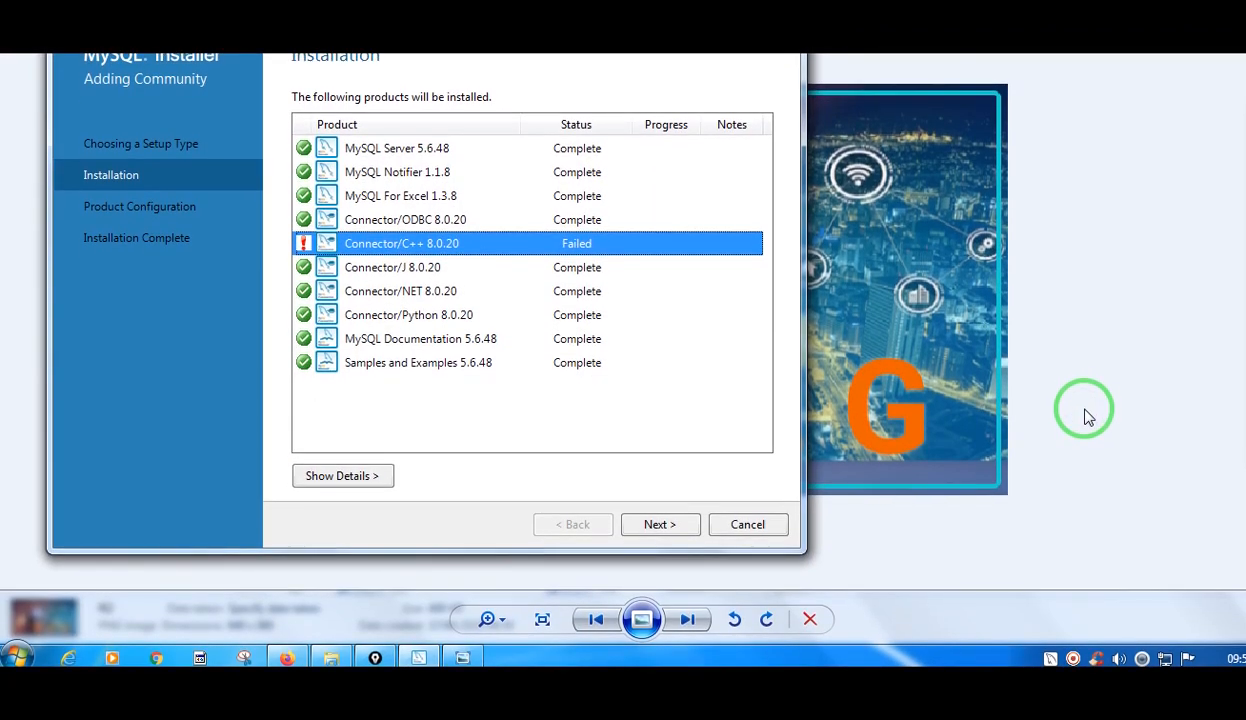
Bracket the completed products in yellow, strike out and circle Connector/C++ 8.0.20, tick Connector/Python 8.0.20, and clear the marks.
drag(427, 14, 476, 14)
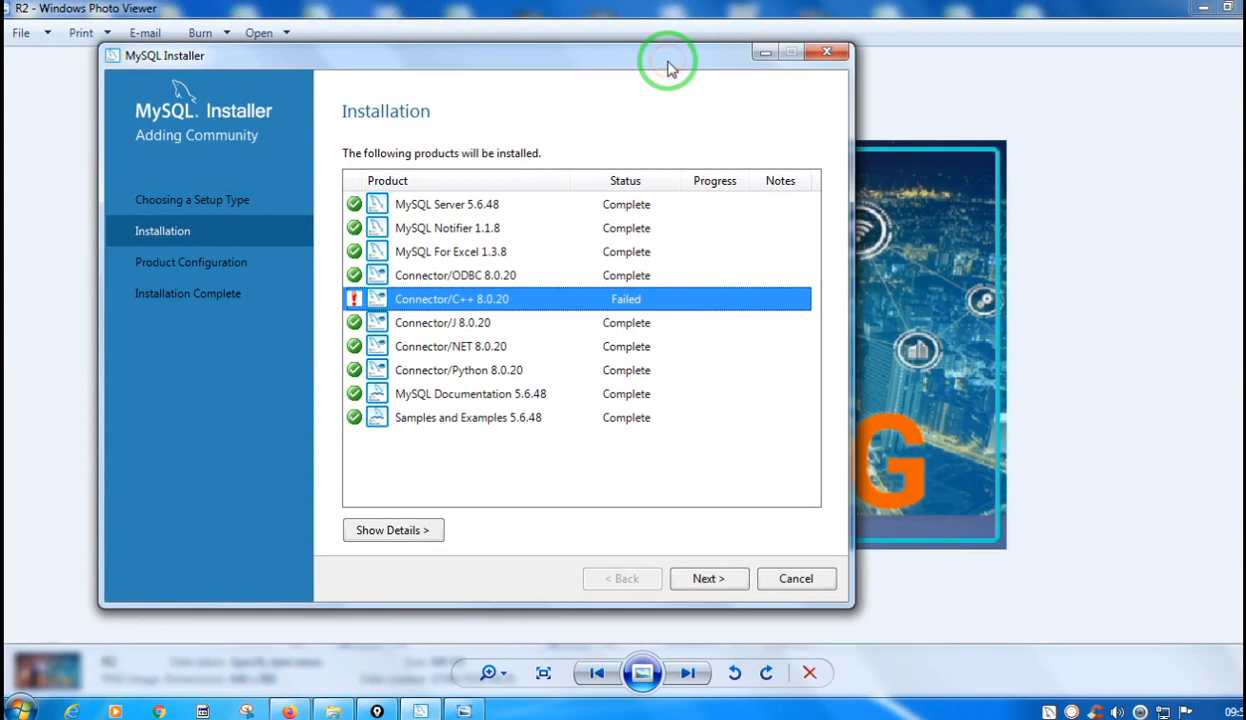
click(1243, 190)
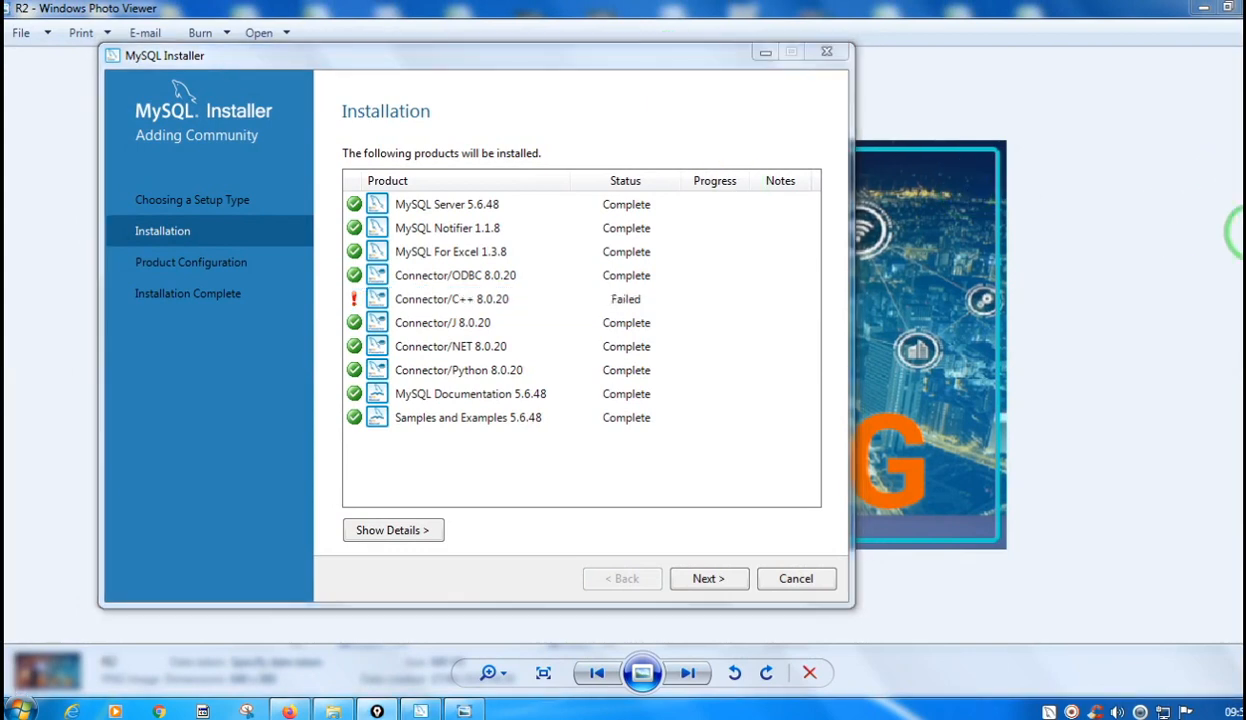
click(1243, 228)
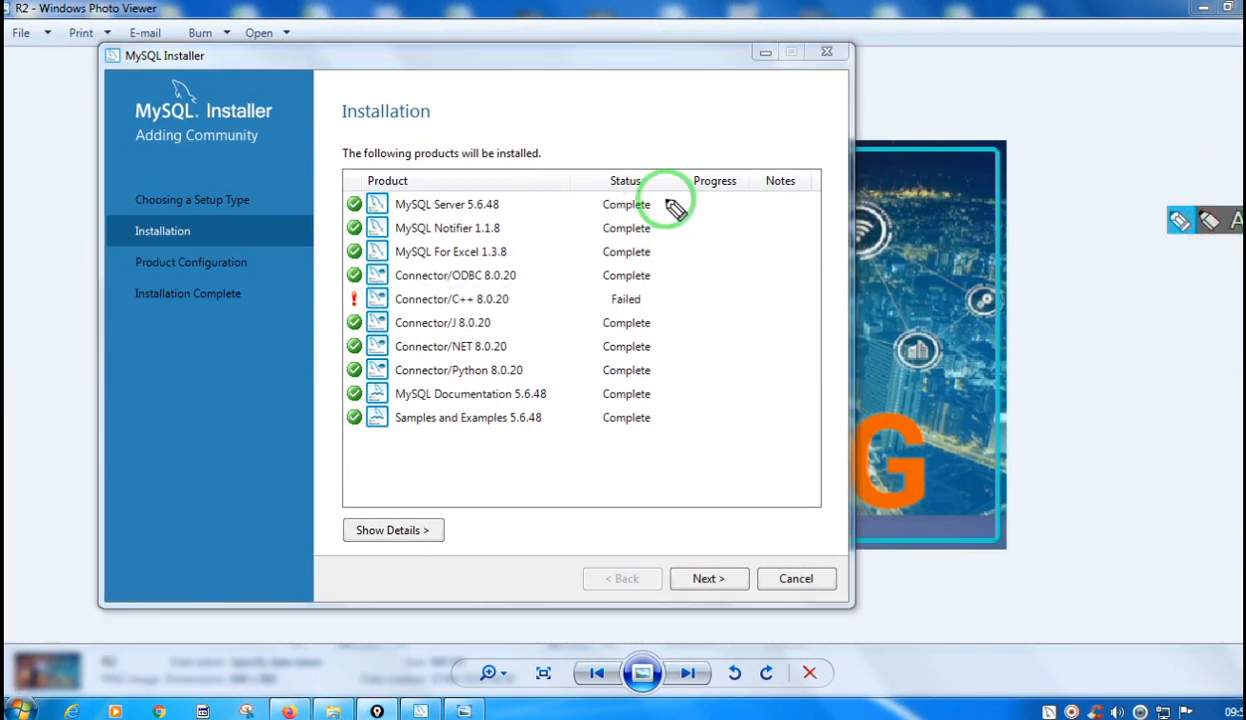
drag(665, 199, 665, 282)
click(655, 318)
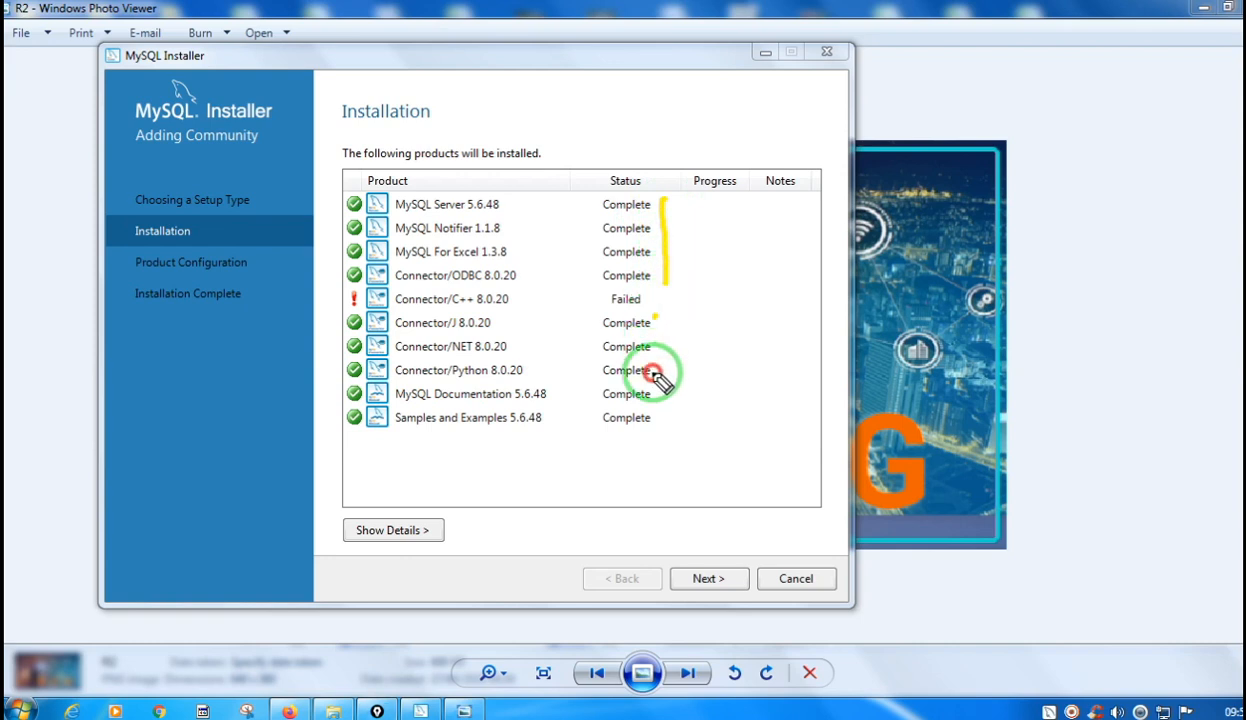
drag(660, 378, 650, 432)
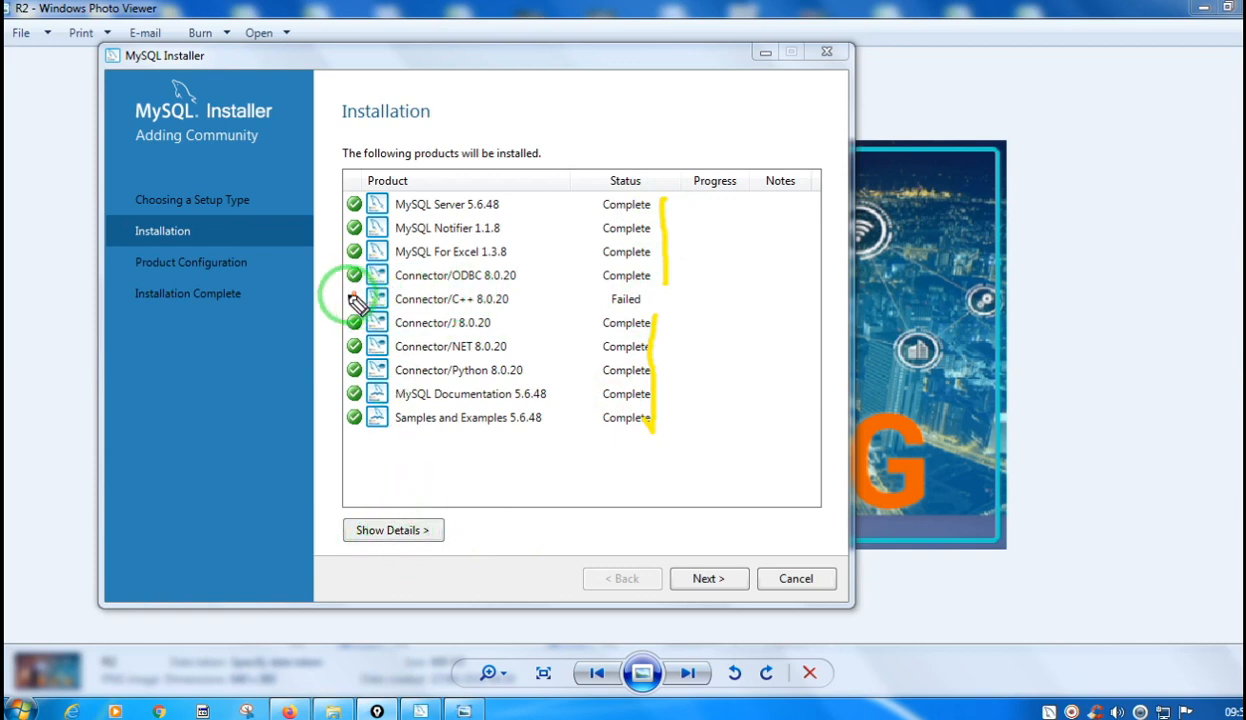
mouse_move(357, 303)
mouse_down()
mouse_move(662, 305)
mouse_move(609, 298)
mouse_move(640, 302)
mouse_up()
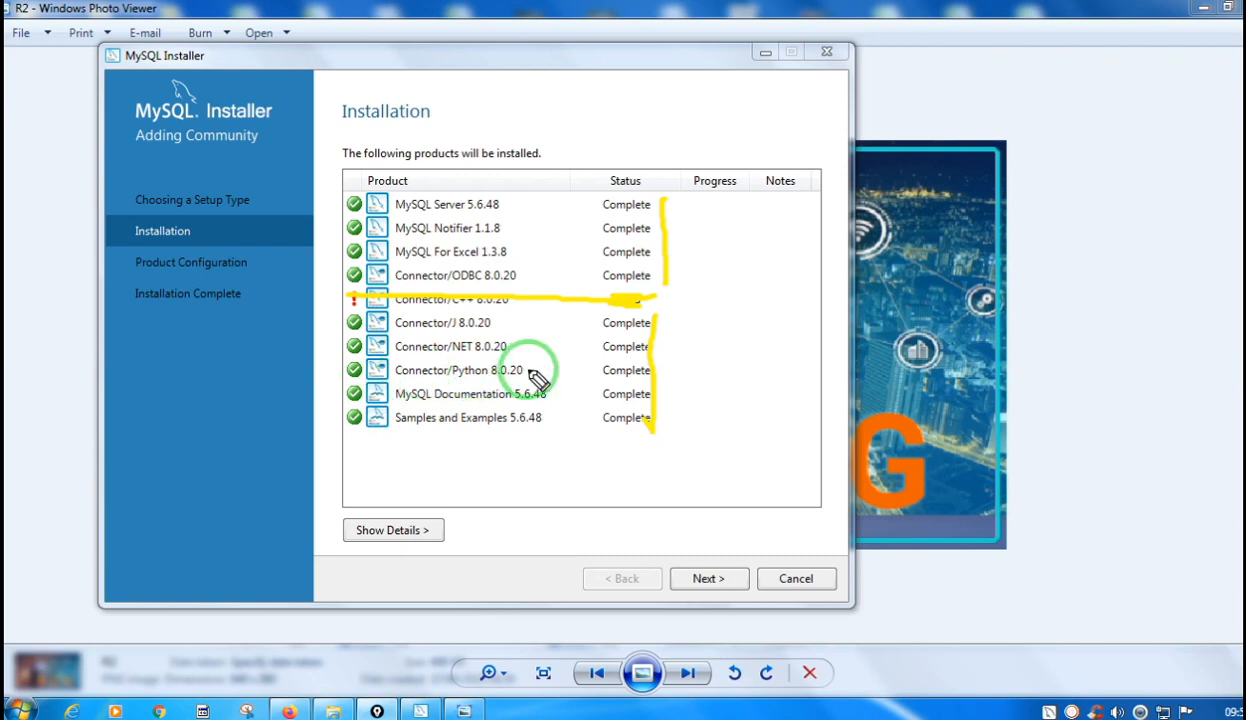
mouse_move(523, 368)
mouse_down()
mouse_move(533, 379)
mouse_move(560, 365)
mouse_up()
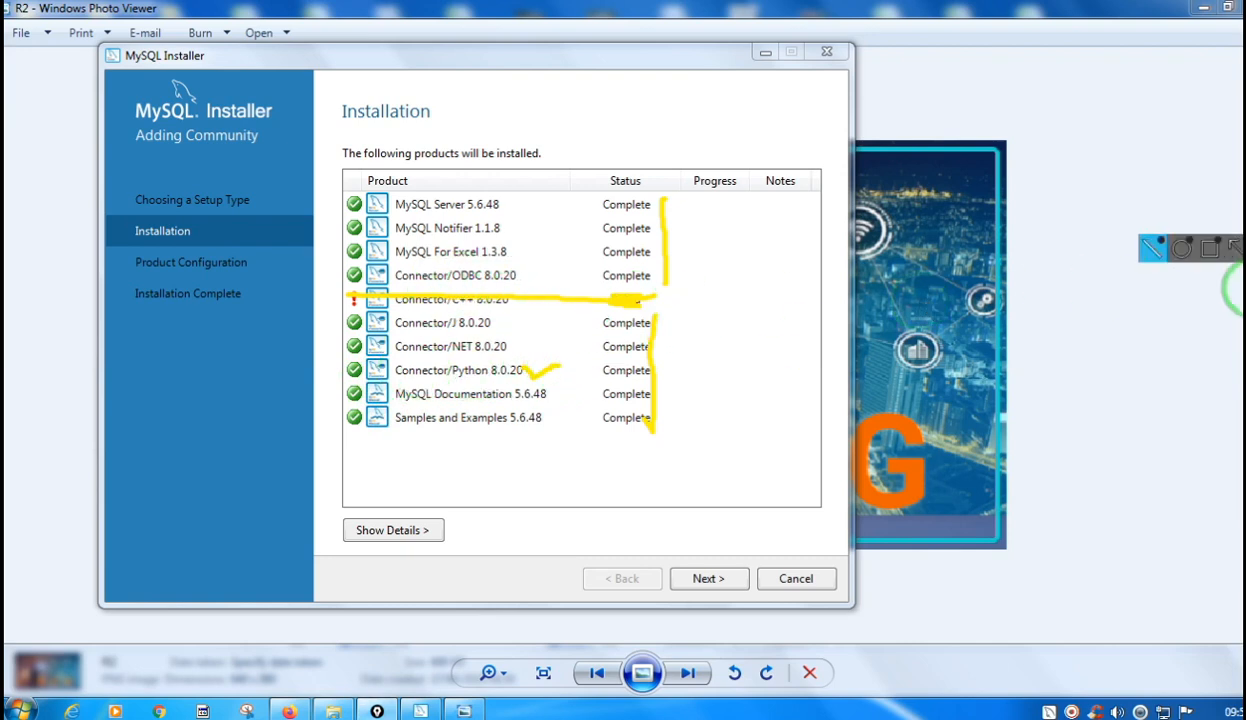
click(1189, 363)
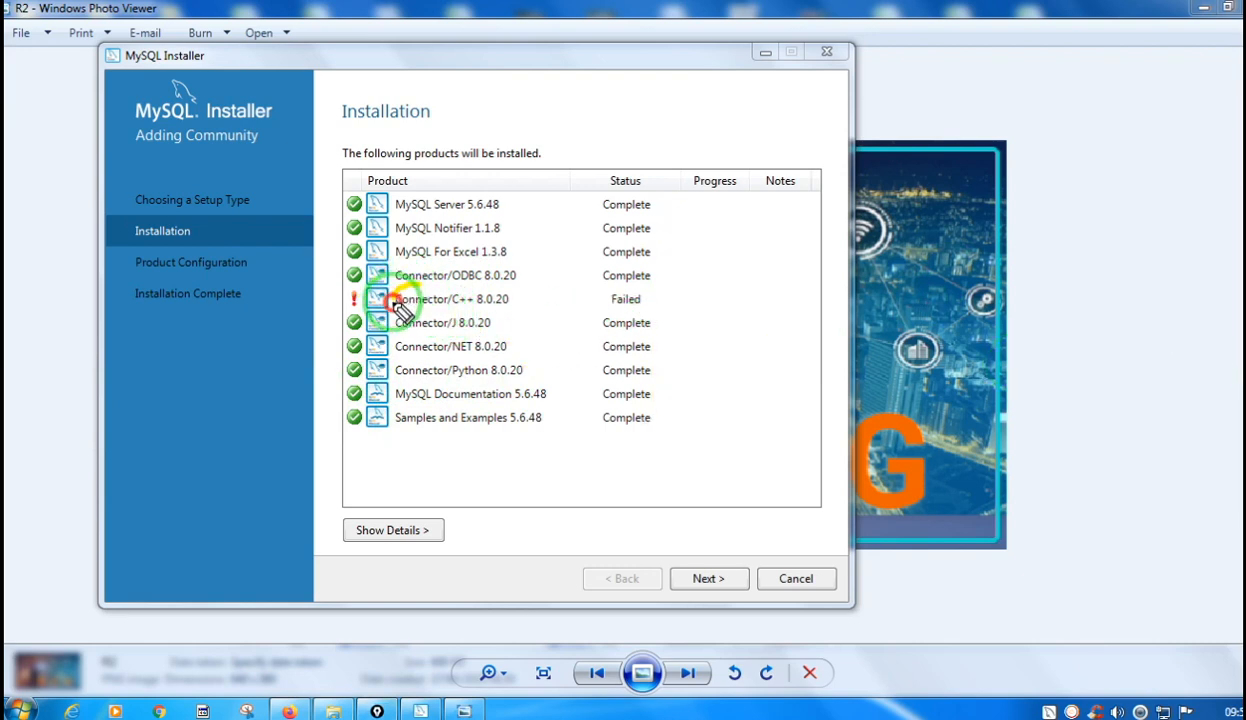
mouse_move(395, 306)
mouse_down()
mouse_move(512, 309)
mouse_move(508, 280)
mouse_move(415, 283)
mouse_move(396, 302)
mouse_up()
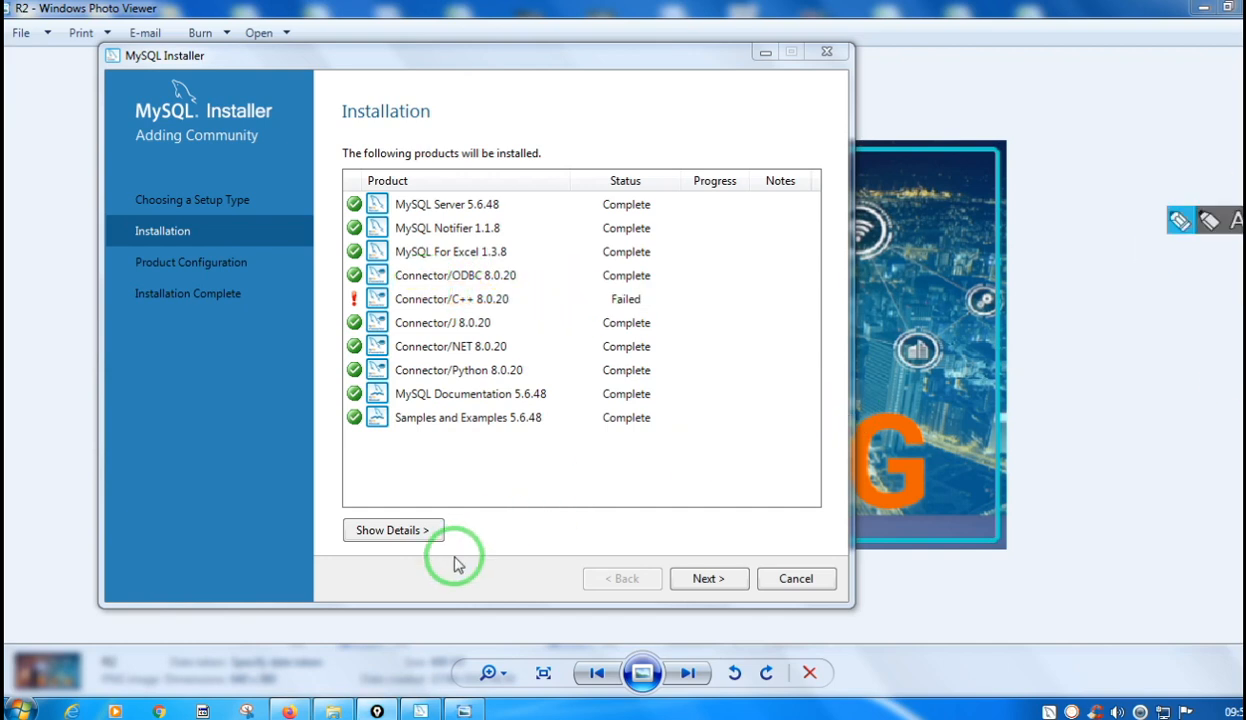
Look through the installation log details for the Connector/C++ 8.0.20 result, and hide the log.
click(401, 536)
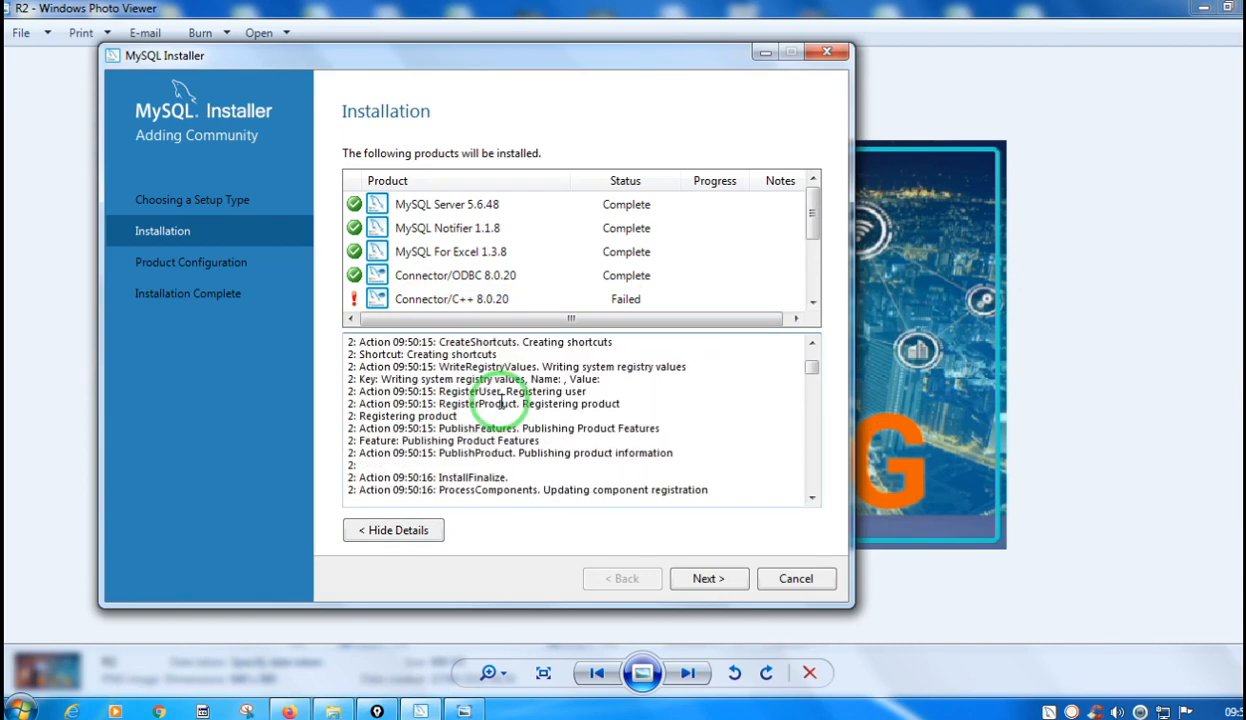
scroll(501, 403, down, 10)
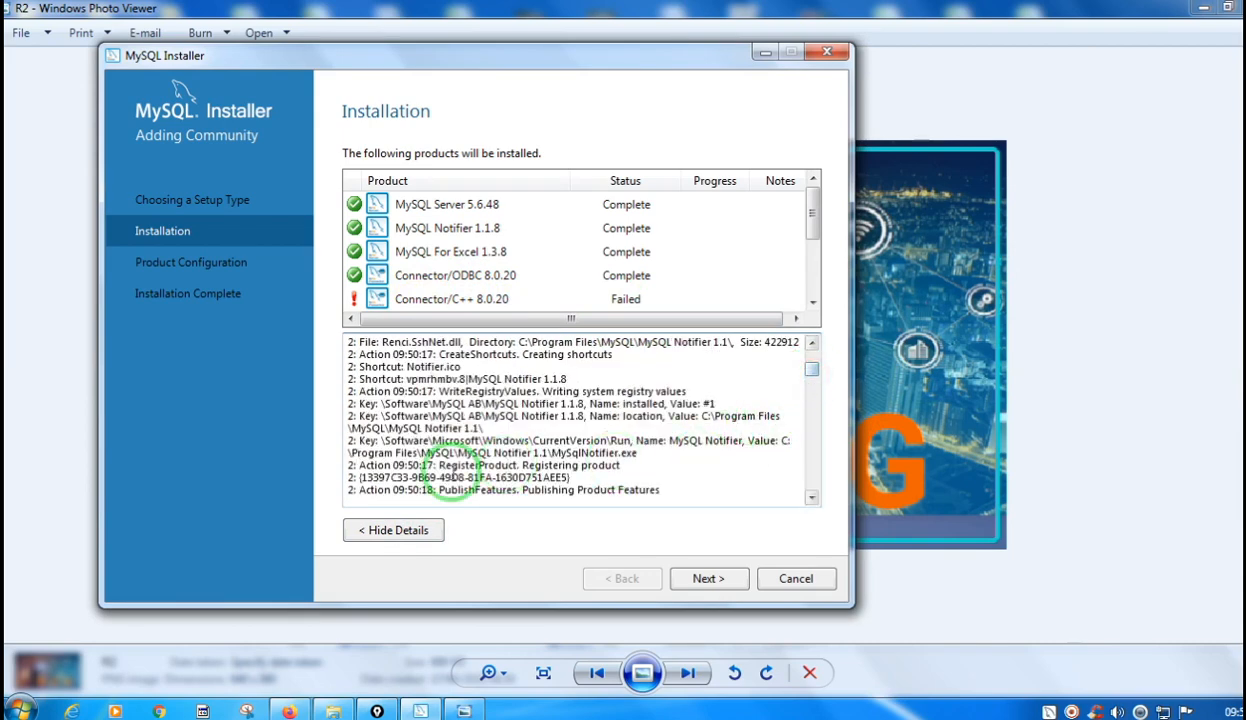
scroll(437, 450, down, 10)
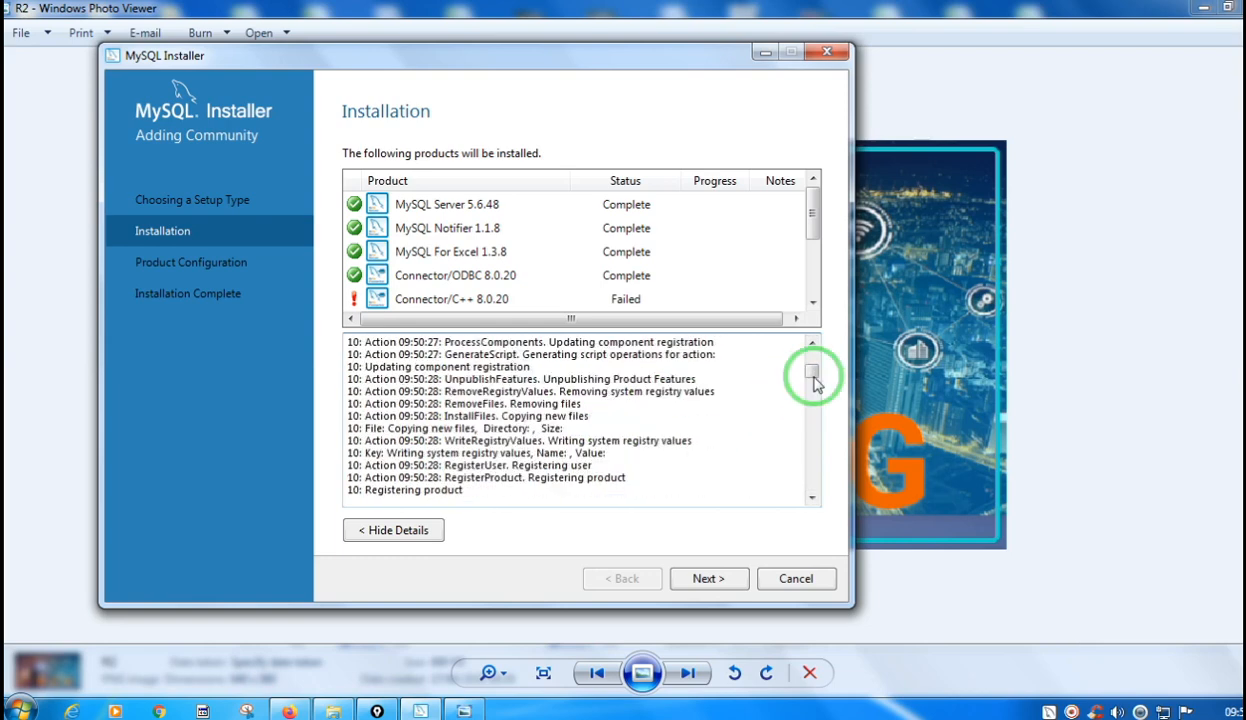
drag(815, 374, 812, 495)
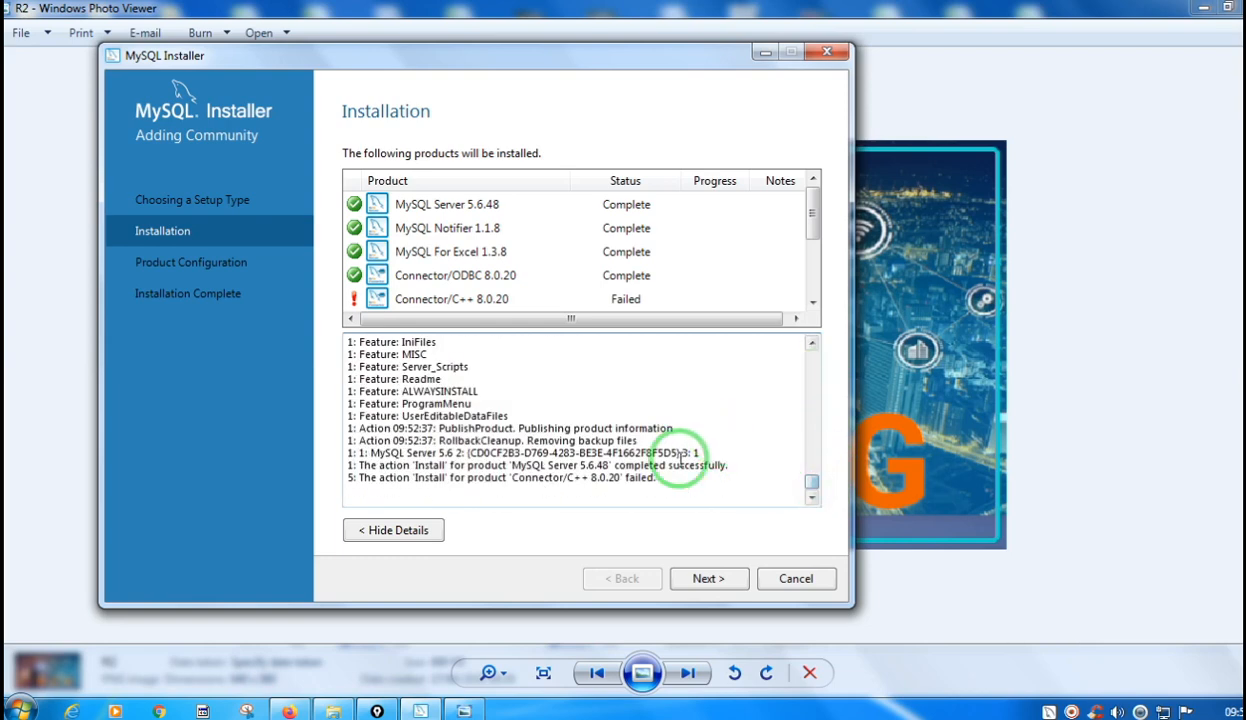
scroll(698, 480, up, 8)
click(410, 300)
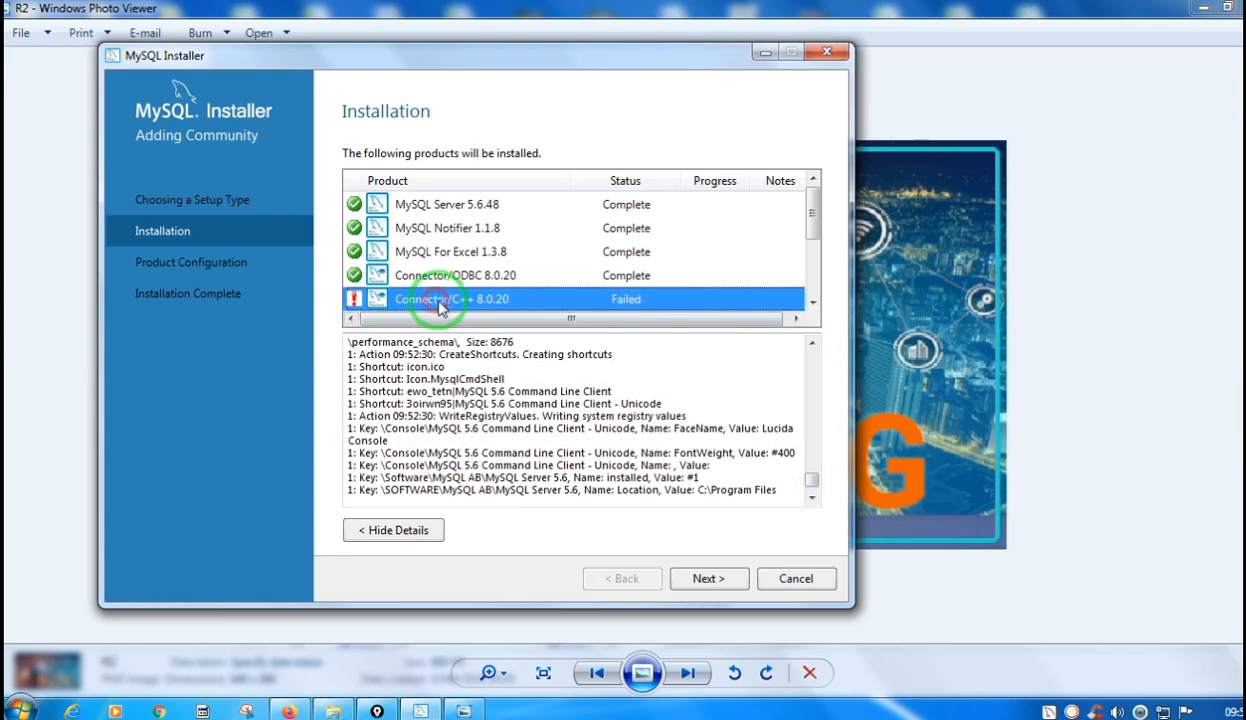
click(403, 526)
click(424, 307)
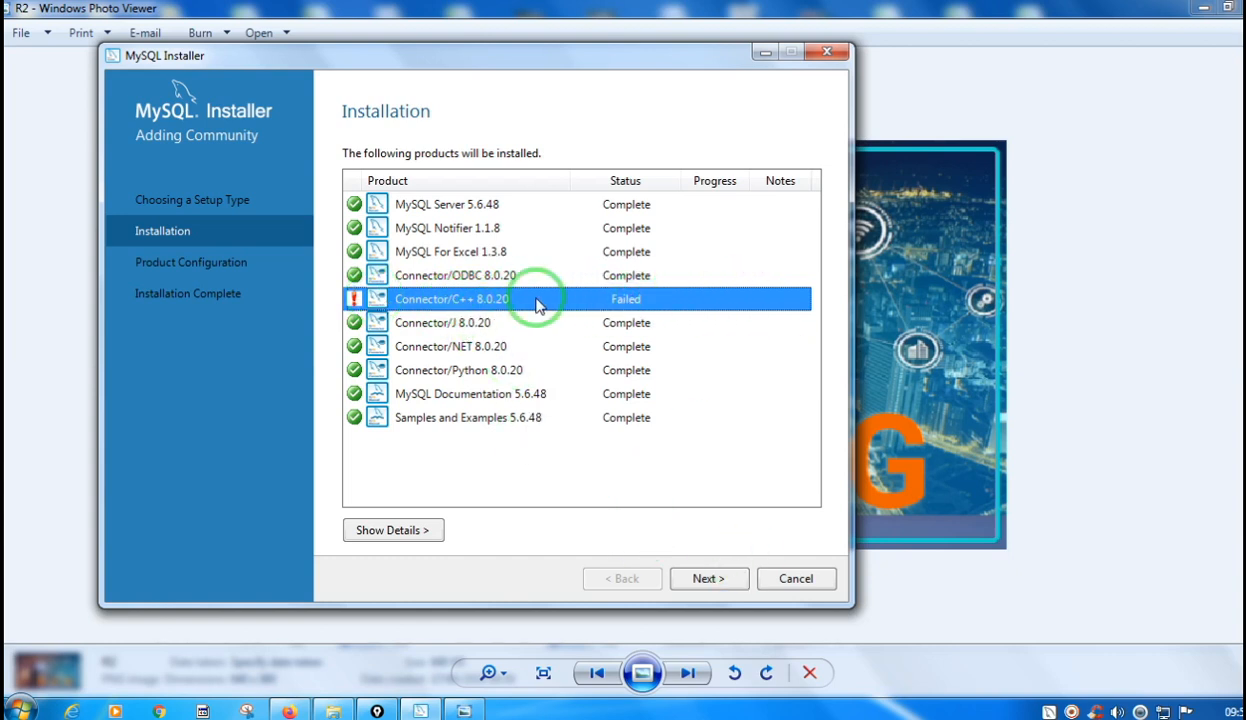
Continue past the installation results and product configuration list to the MySQL Server Type and Networking settings.
click(709, 579)
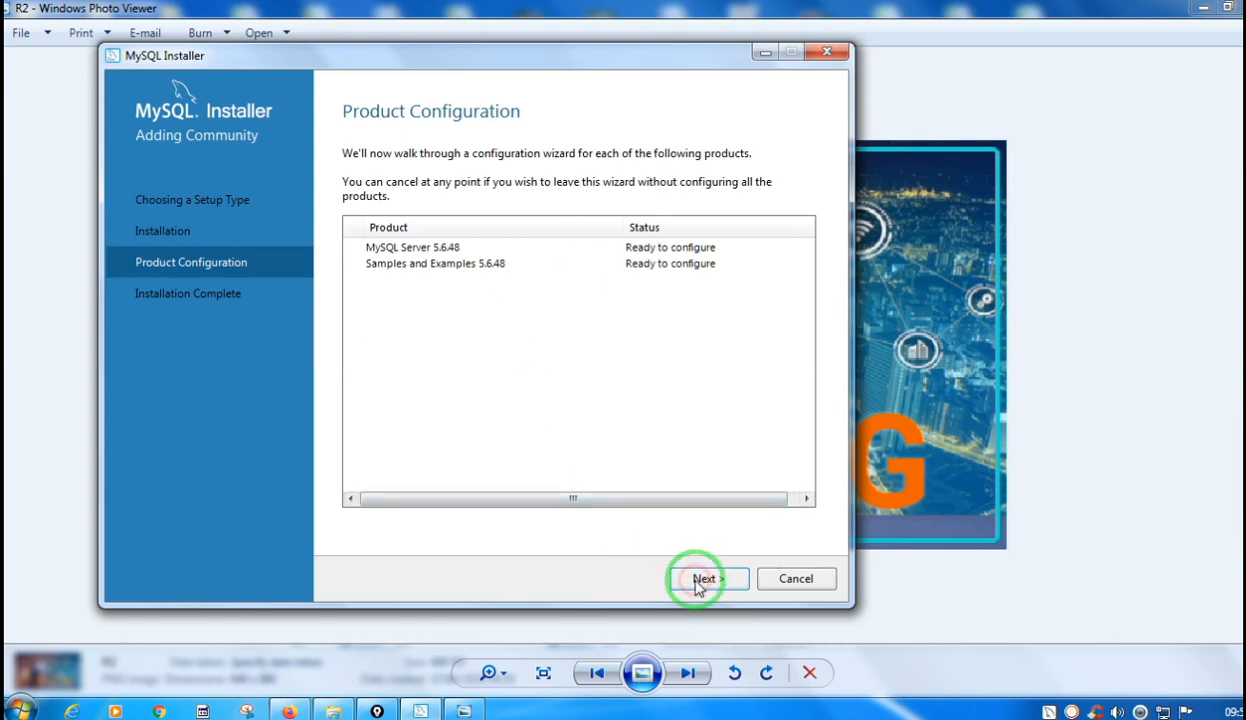
click(684, 589)
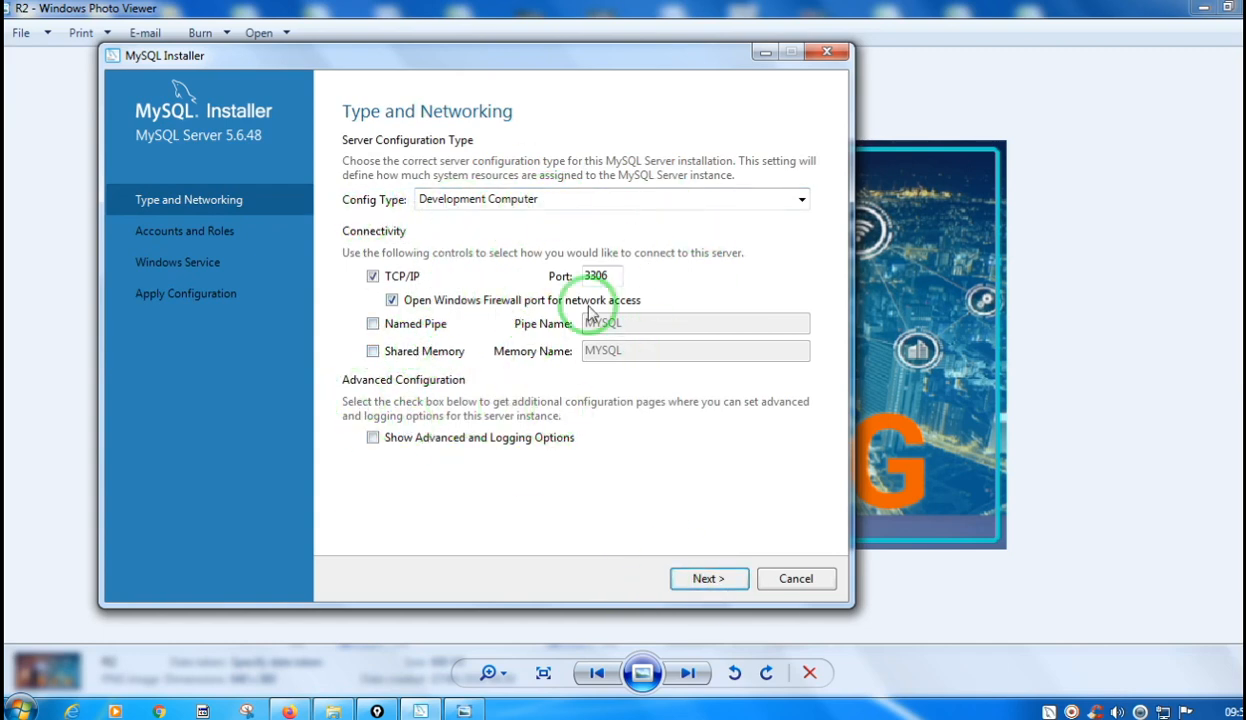
Keep Development Computer as the server configuration type and continue to the Accounts and Roles settings.
click(548, 203)
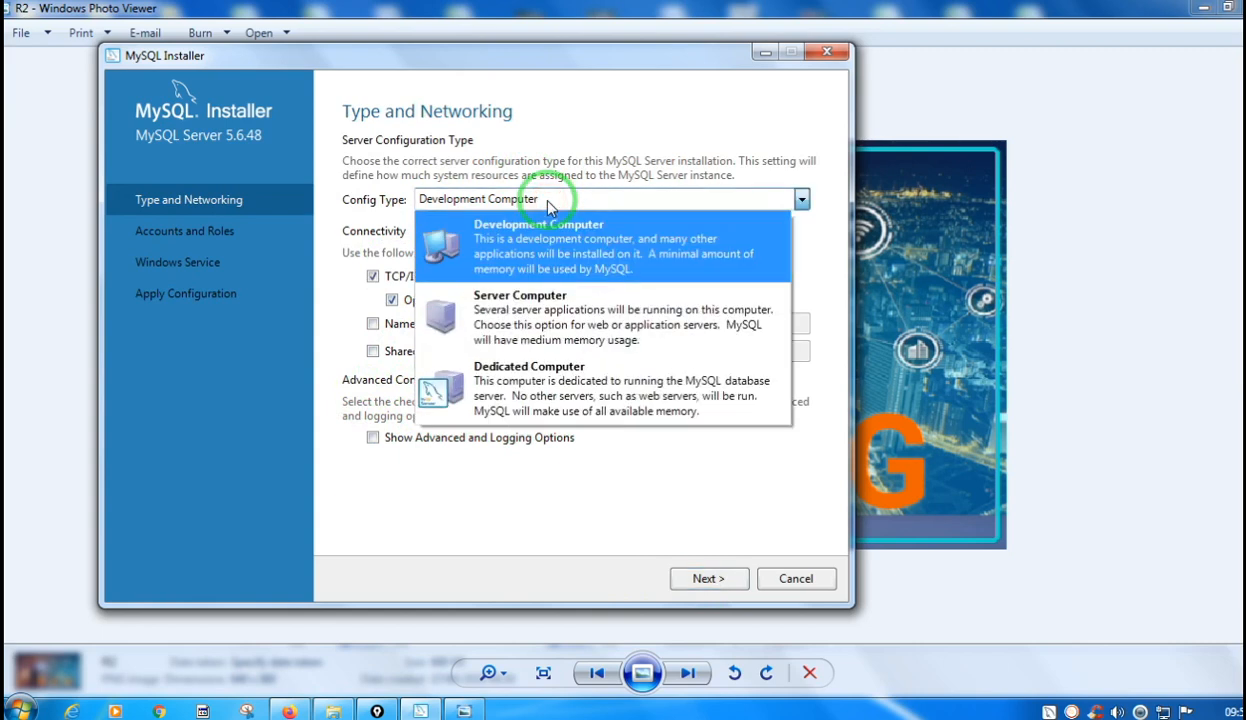
click(548, 203)
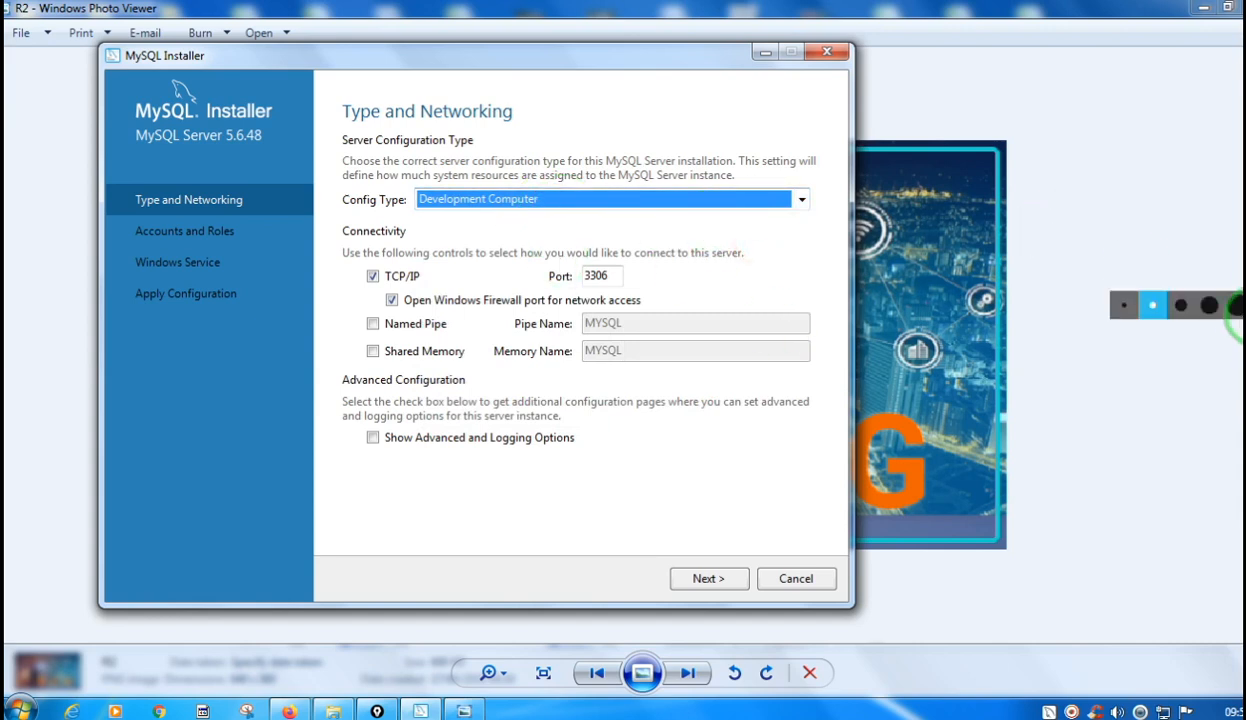
click(700, 582)
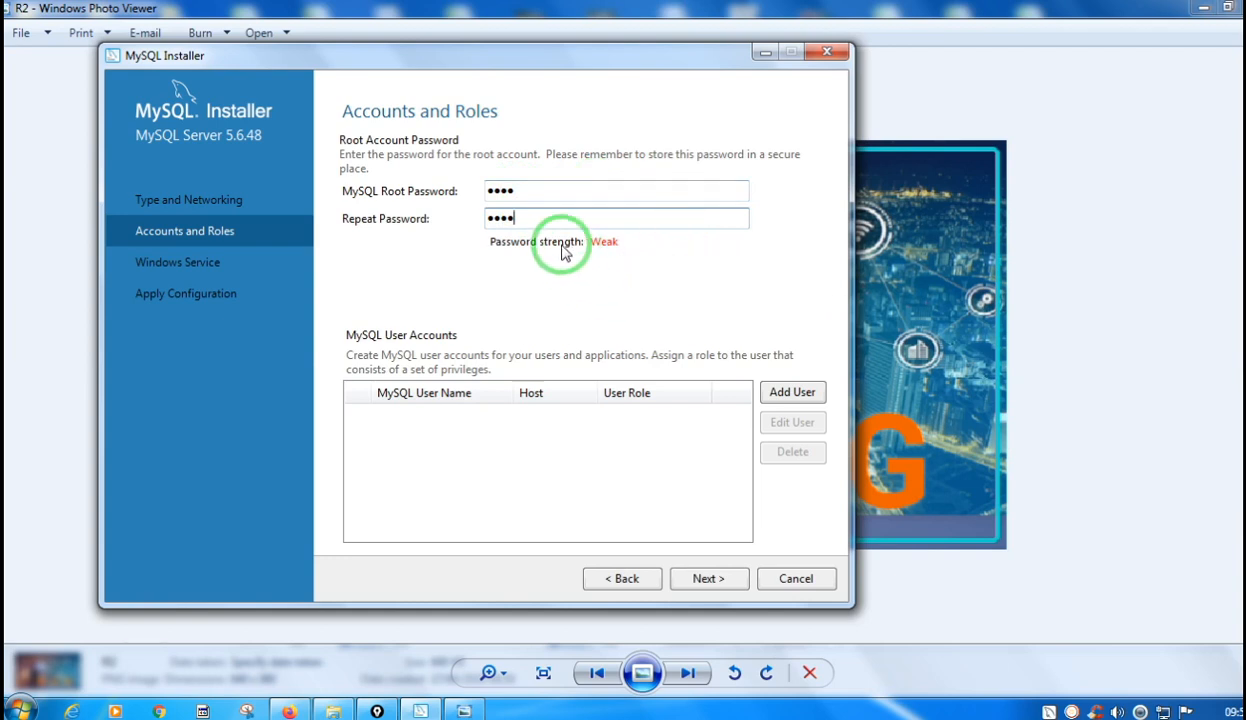
Try a longer MySQL root password, entering it in both the password and repeat fields.
drag(514, 190, 465, 191)
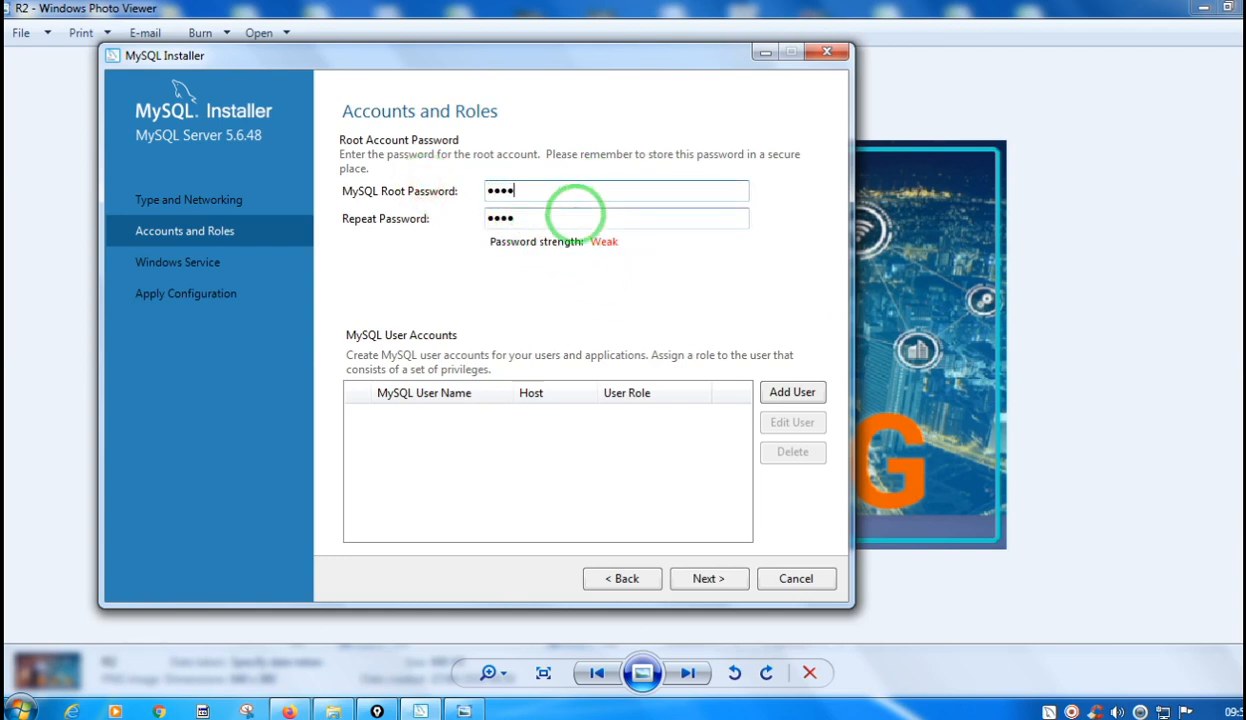
text(•)
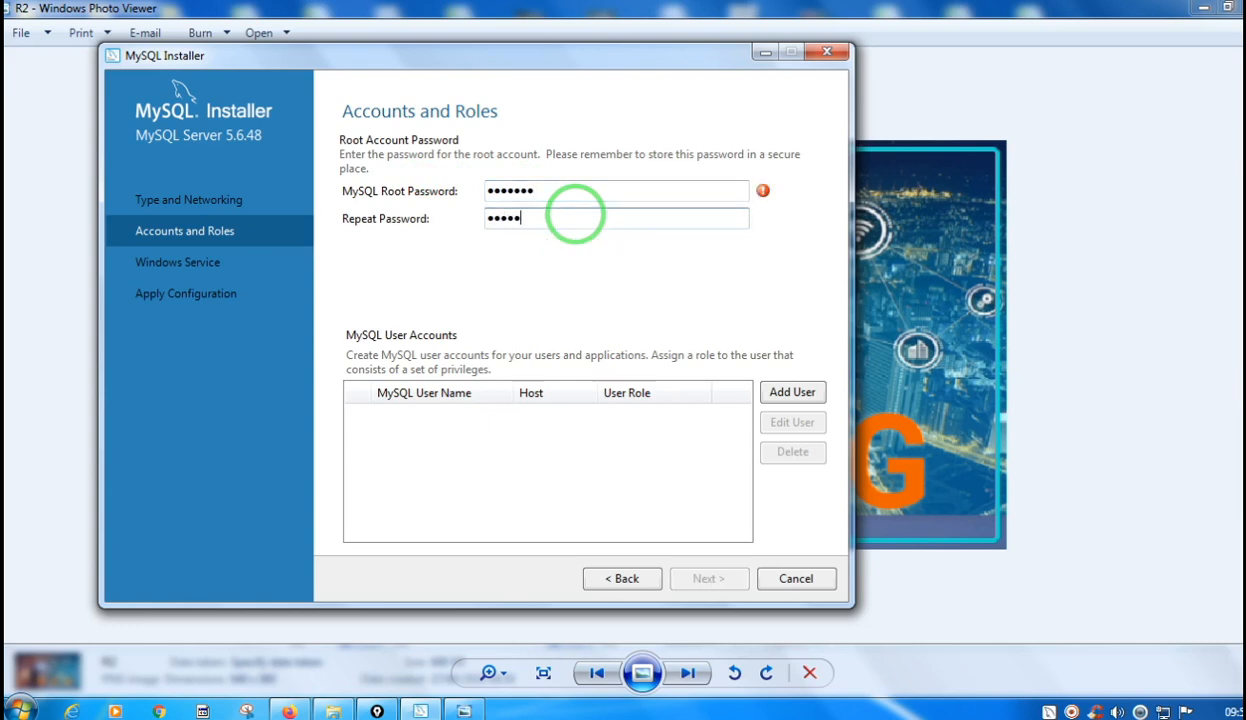
text(•)
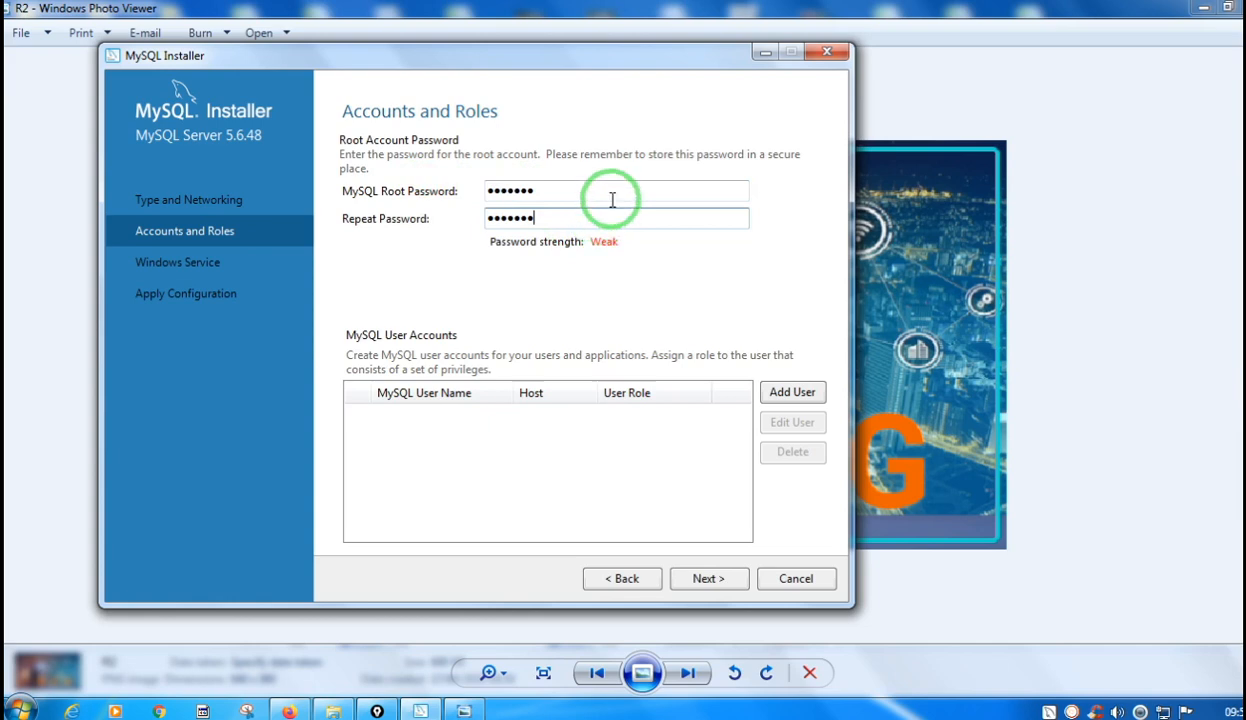
Enter a four-character MySQL root password, repeat it for confirmation, and continue to the Windows Service settings.
drag(547, 192, 466, 190)
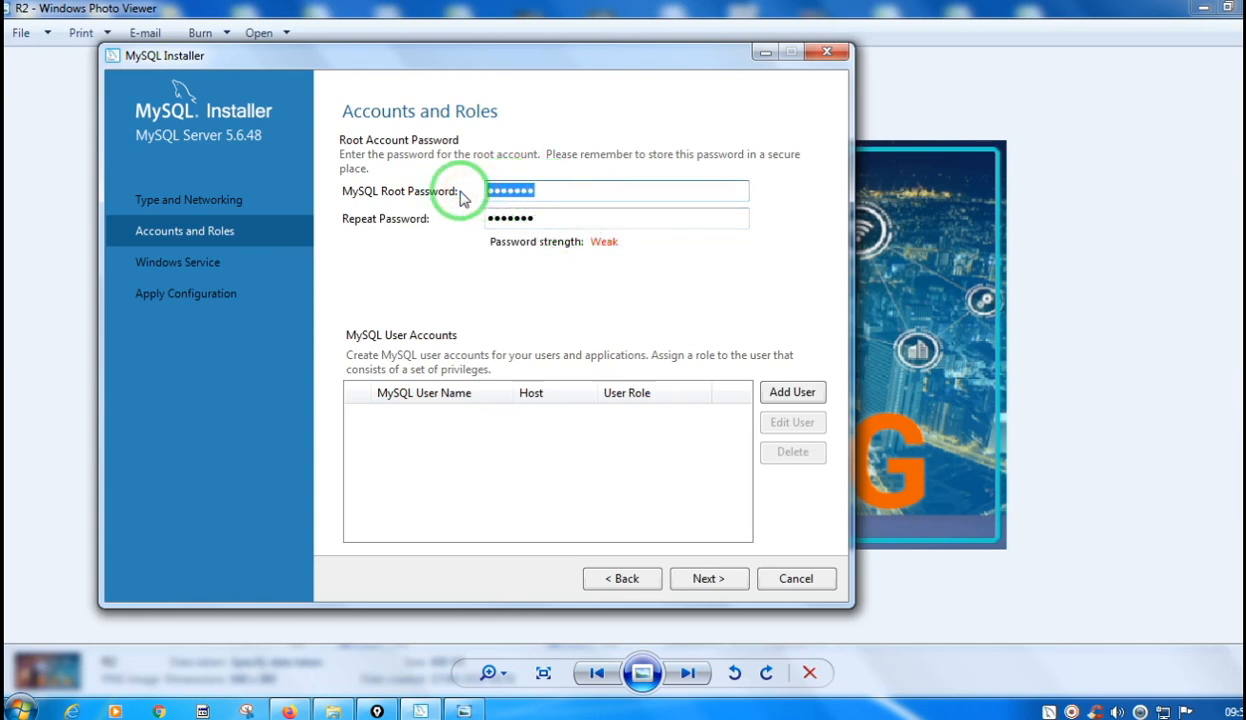
text(••••)
key(Tab)
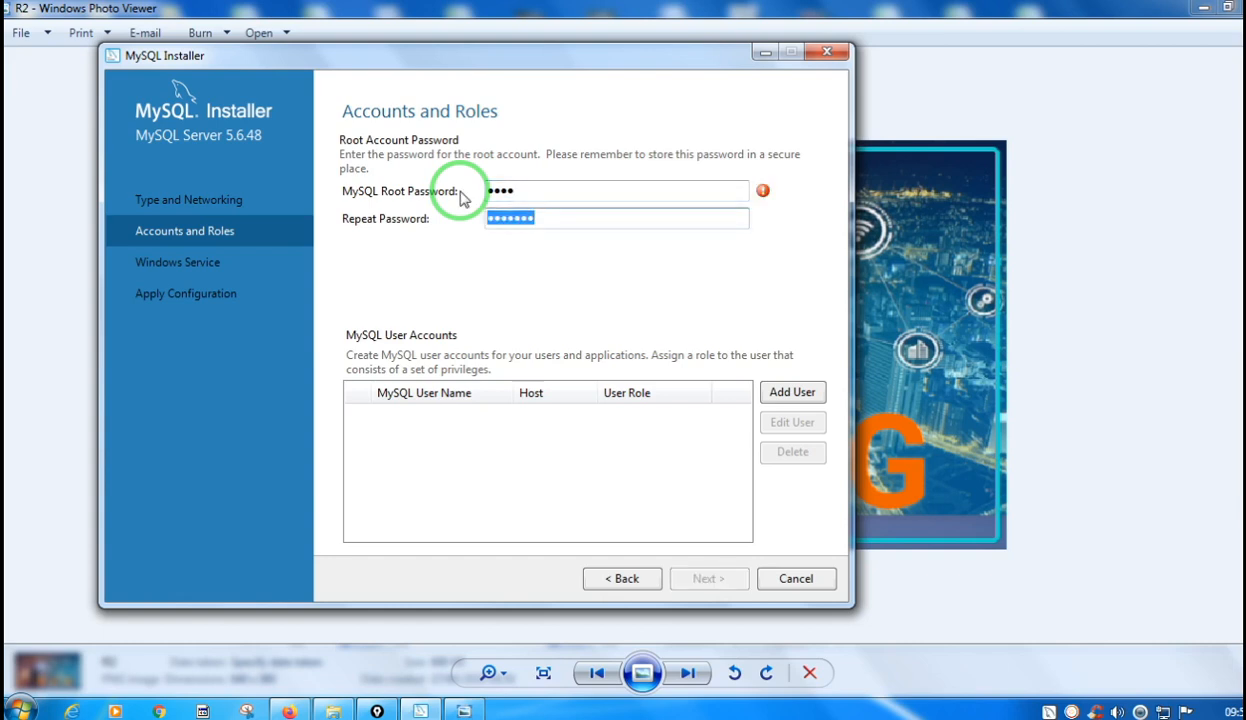
text(••••)
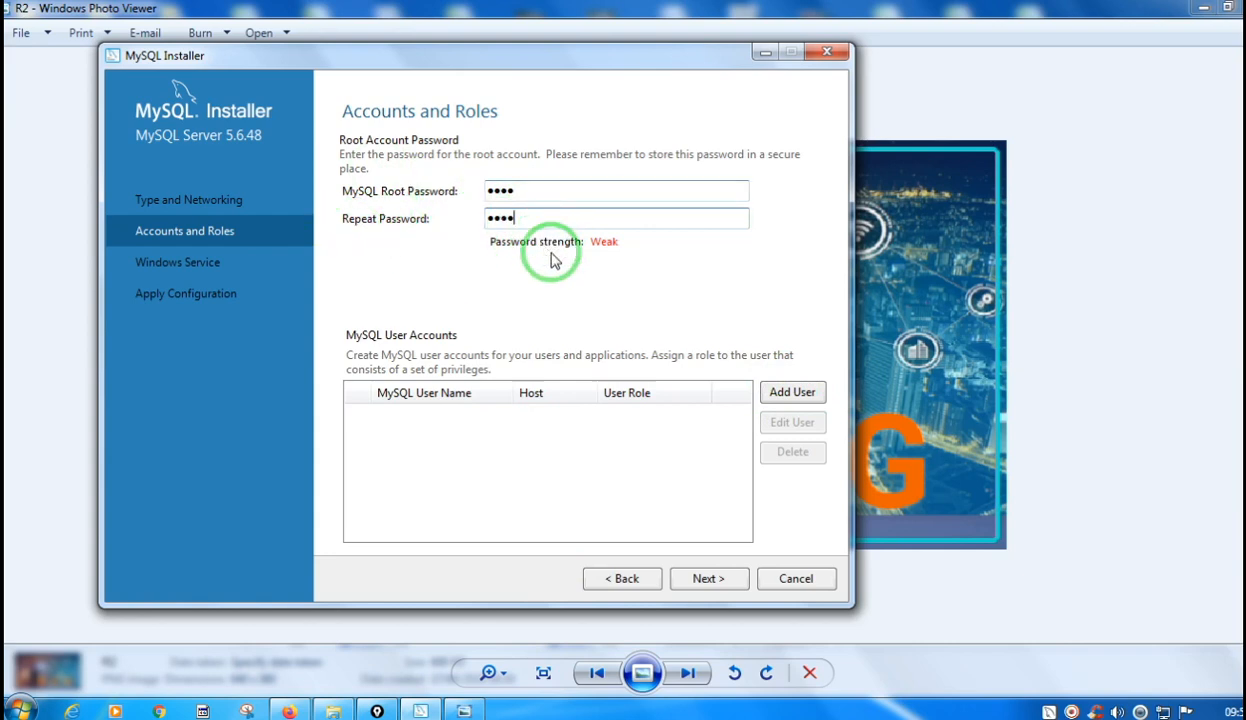
click(702, 582)
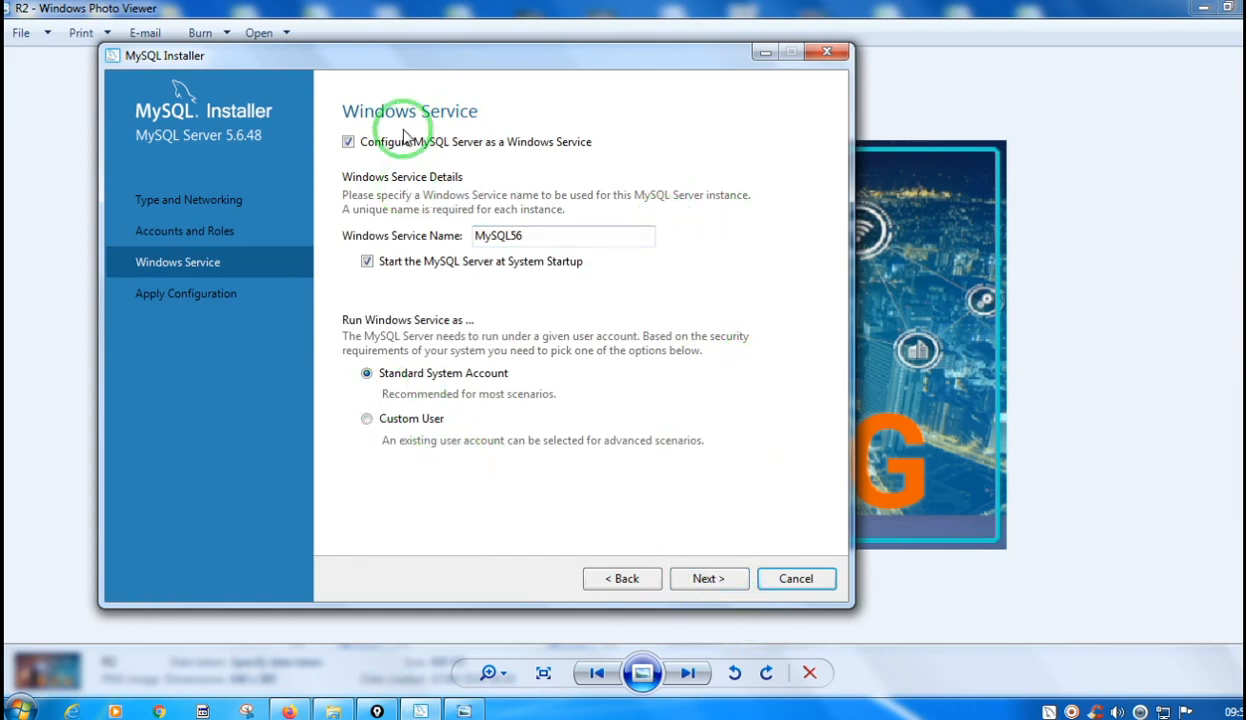
Accept the MySQL56 Windows service settings, then execute and finish the MySQL Server 5.6.48 configuration.
click(704, 580)
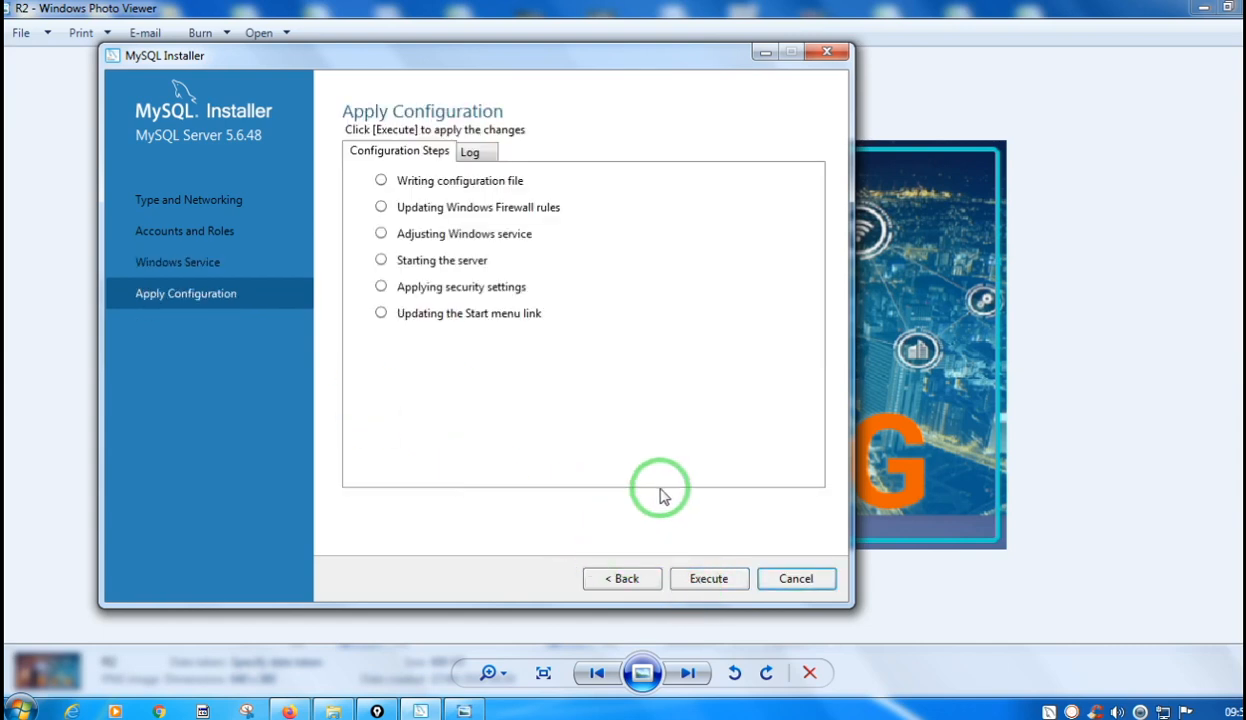
click(472, 152)
click(400, 150)
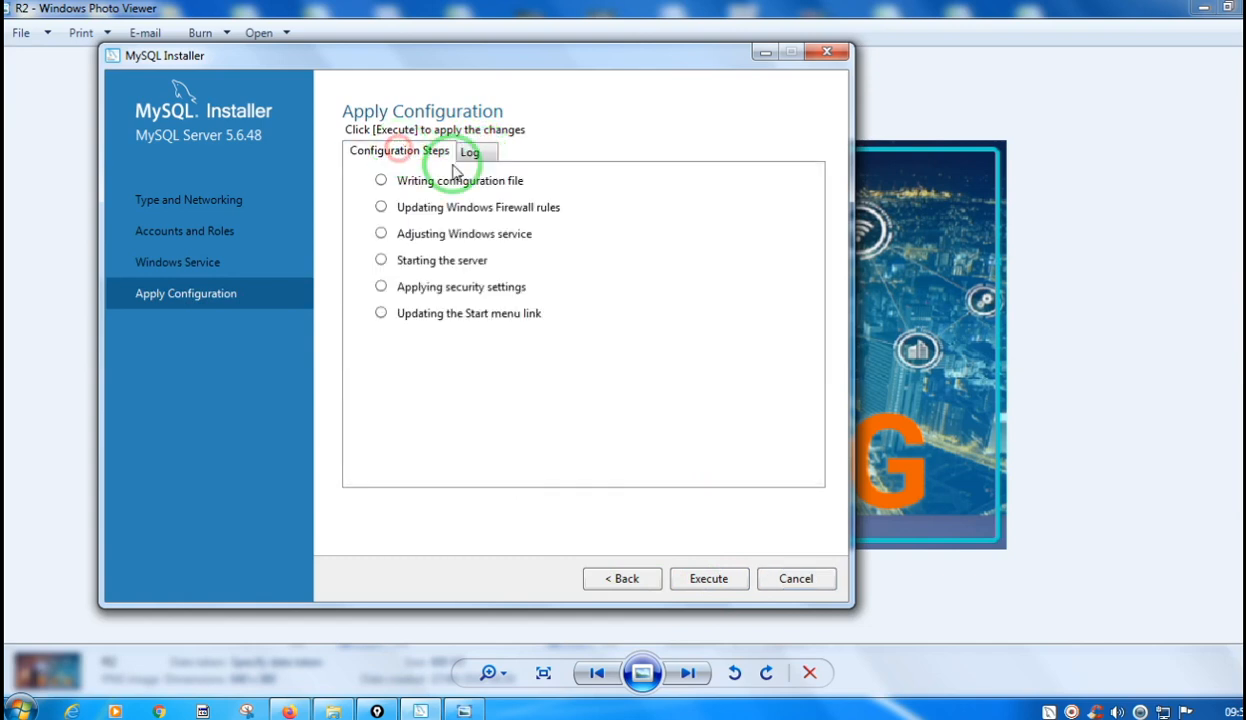
click(696, 582)
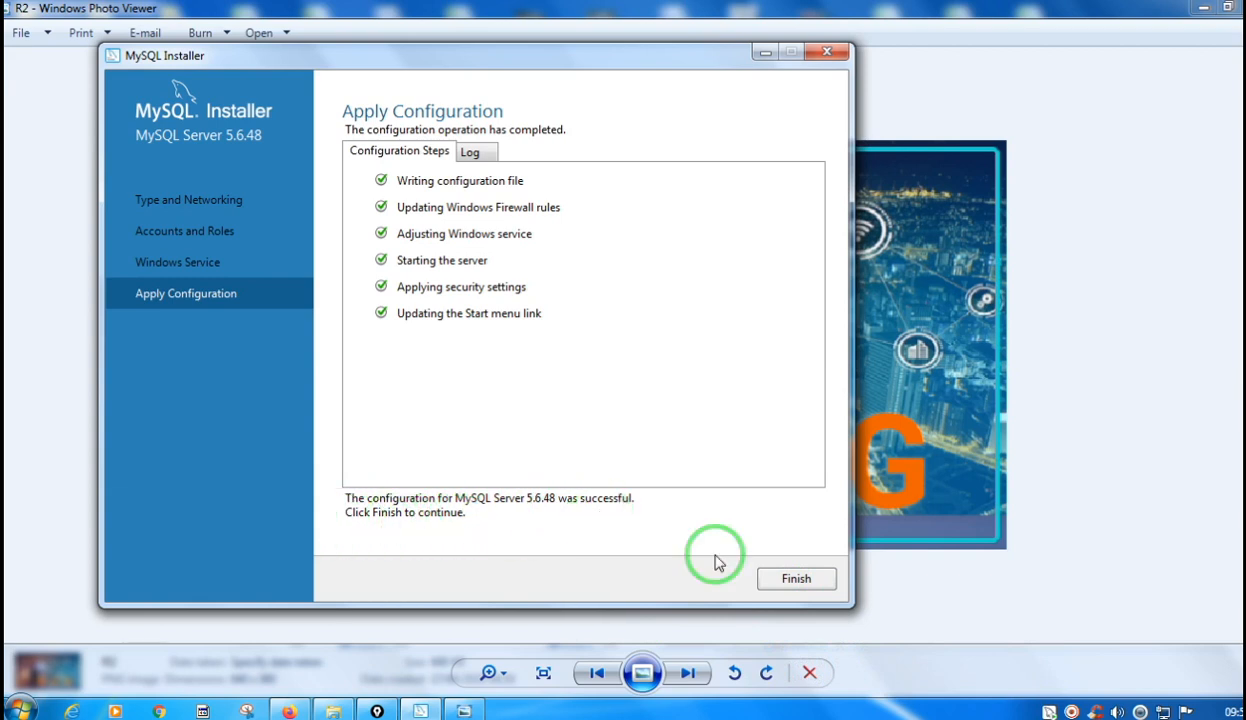
click(797, 580)
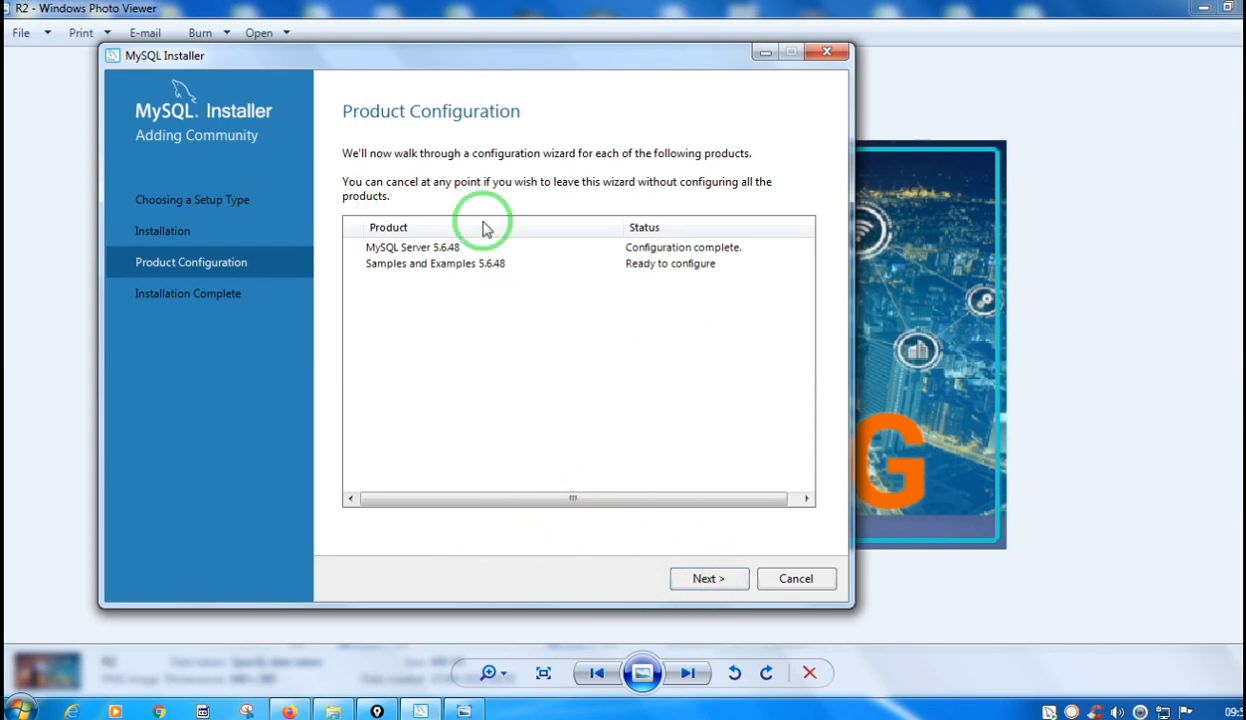
For Samples and Examples 5.6.48, enter the root account's password, check the server connection, and continue to applying the configuration.
click(706, 580)
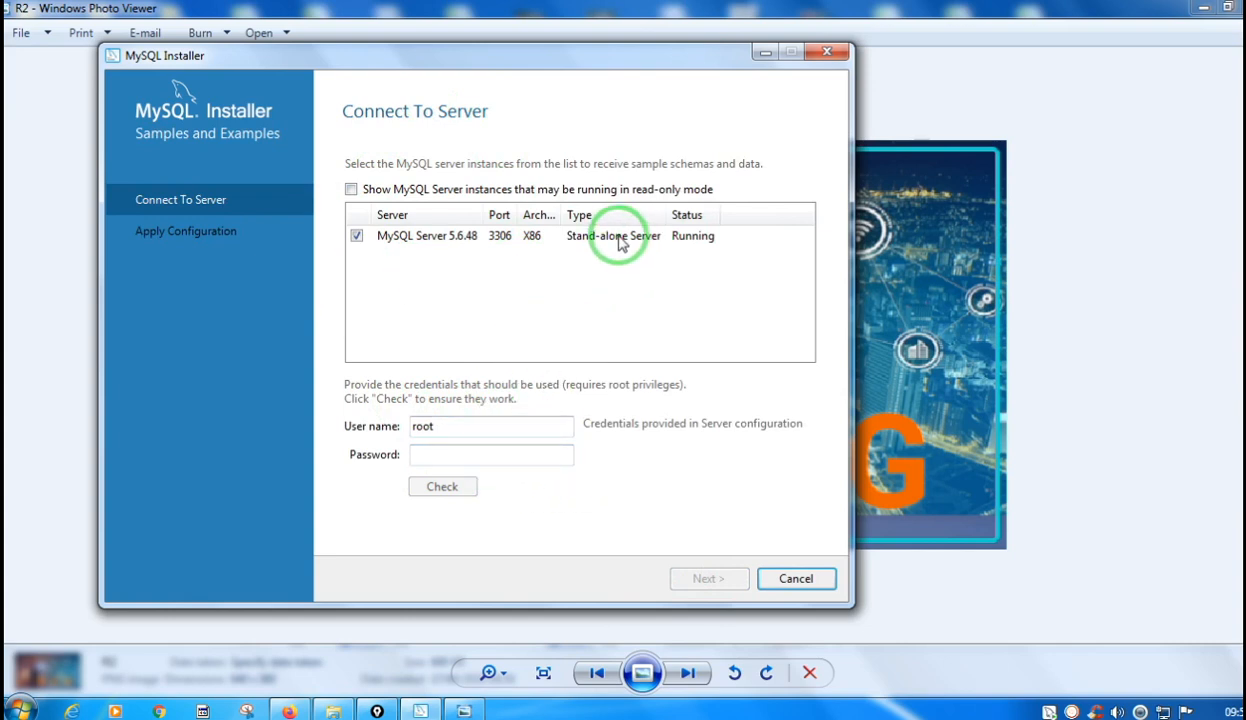
click(453, 453)
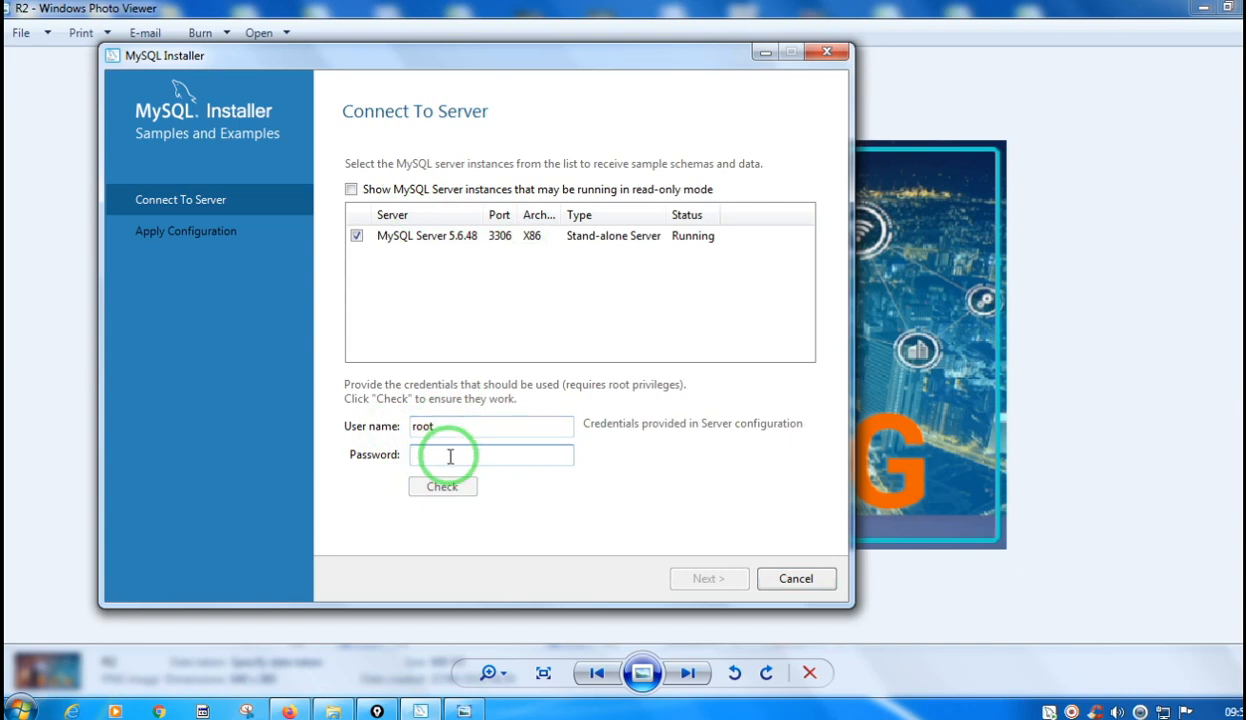
text(root)
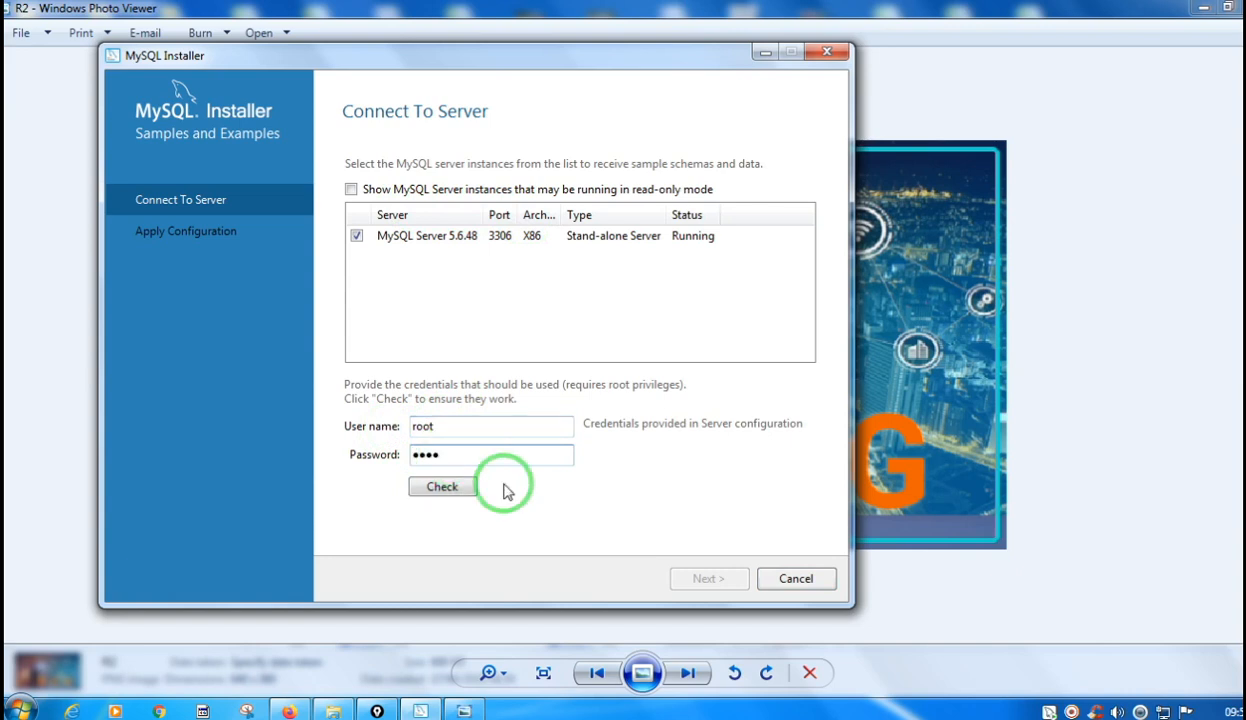
click(441, 486)
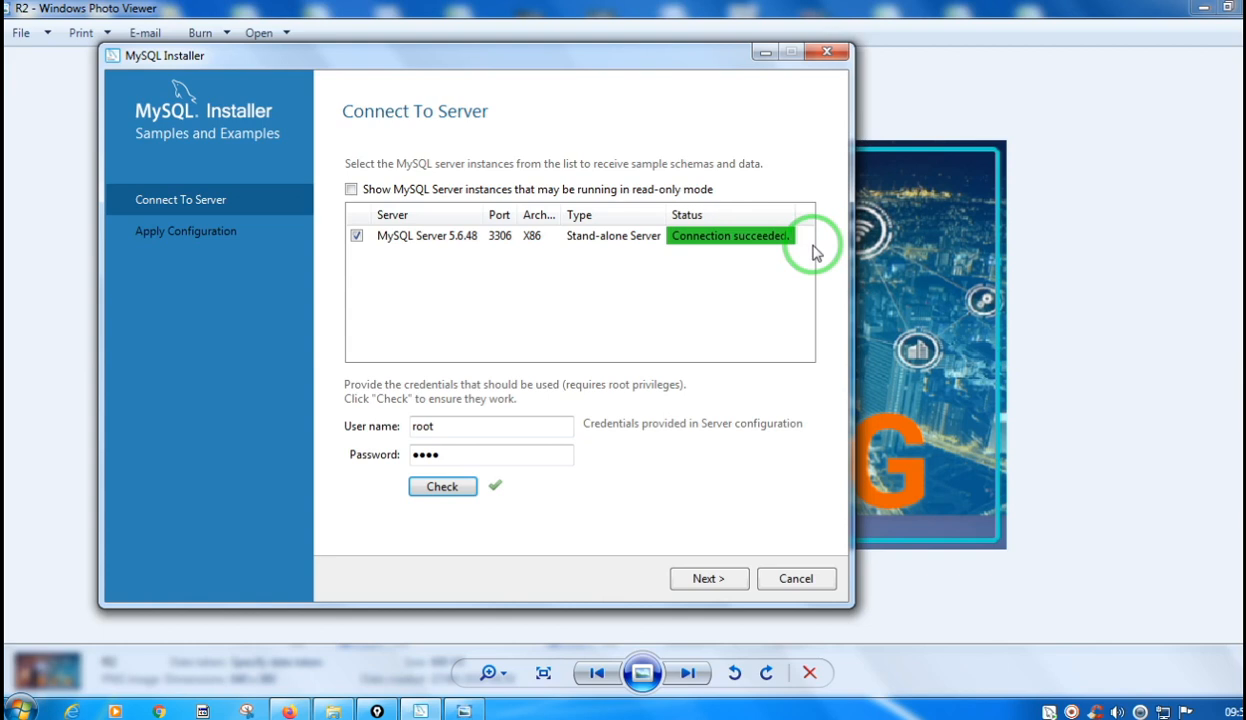
click(706, 580)
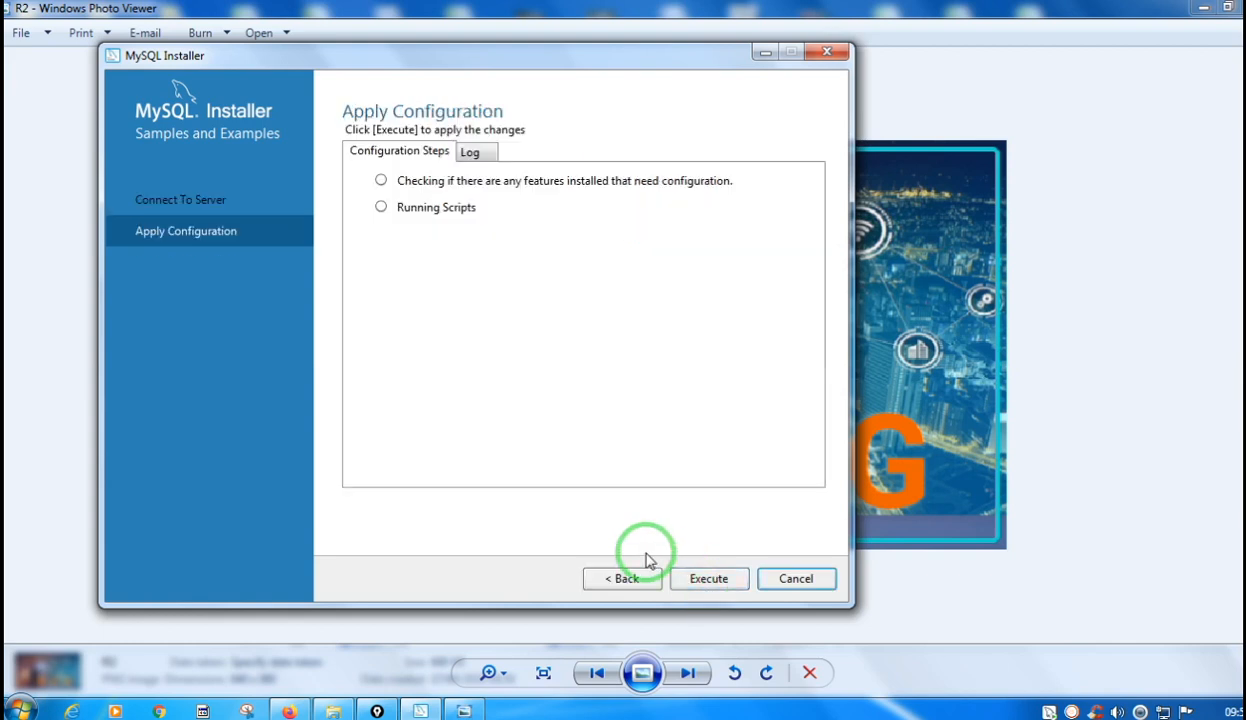
Execute the Samples and Examples configuration, finish it, and complete the MySQL installation.
click(710, 580)
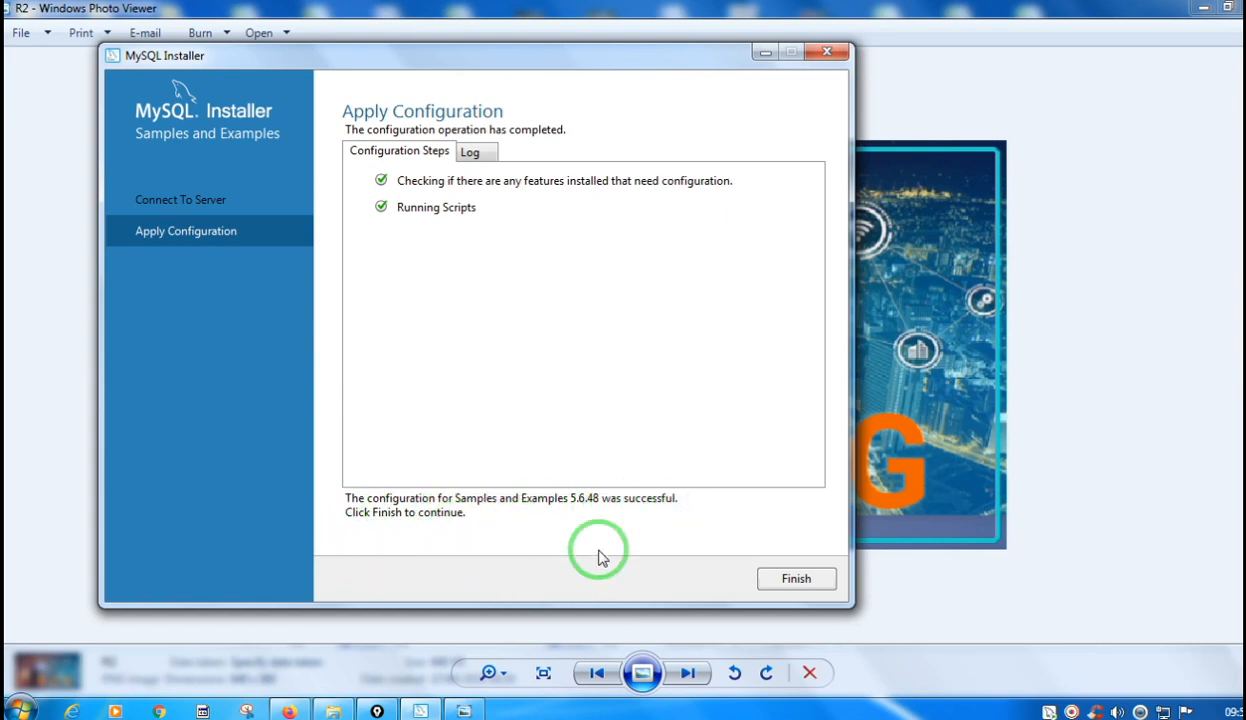
click(787, 582)
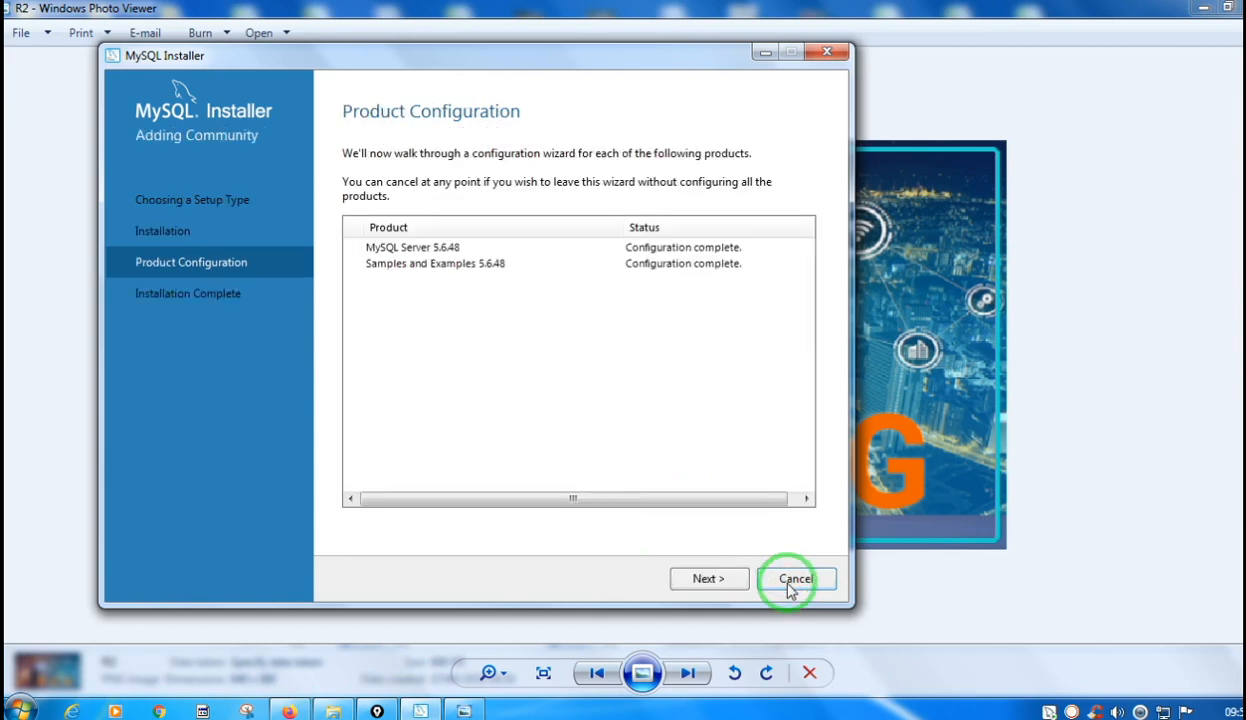
click(708, 588)
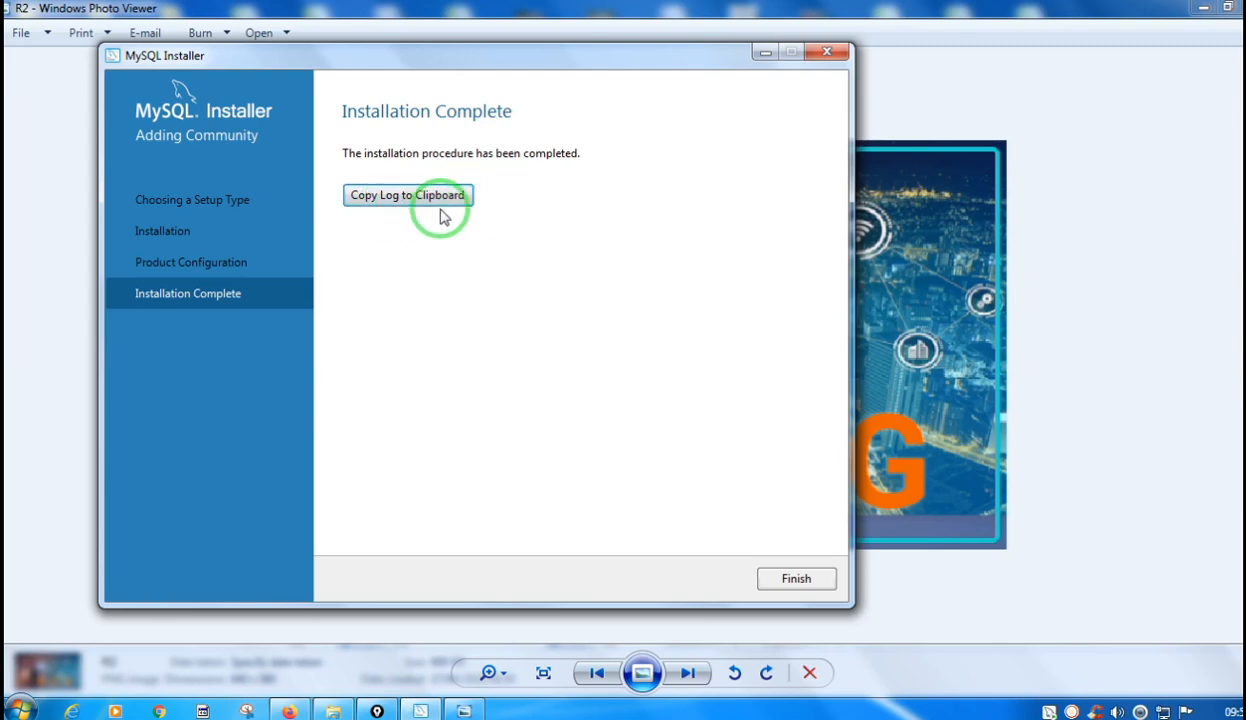
click(806, 582)
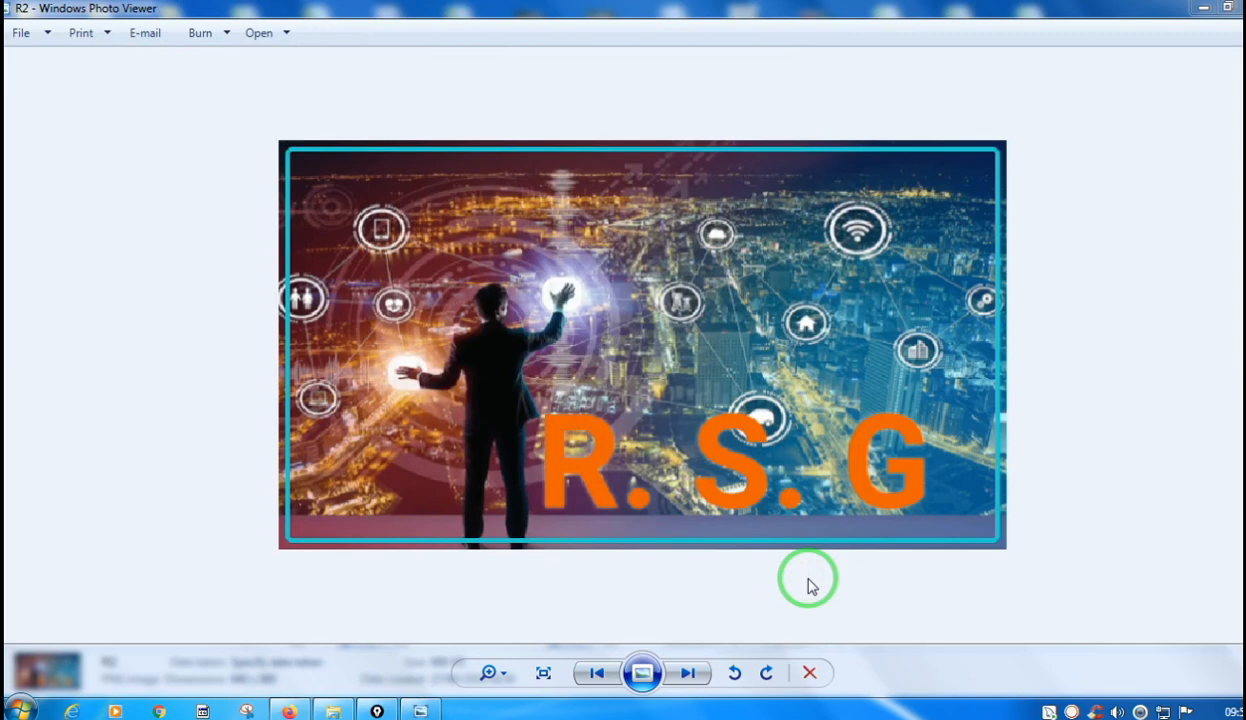
Find MySQL 5.6 Command Line Client by searching for "mysql" and try to log in with a password.
key(super)
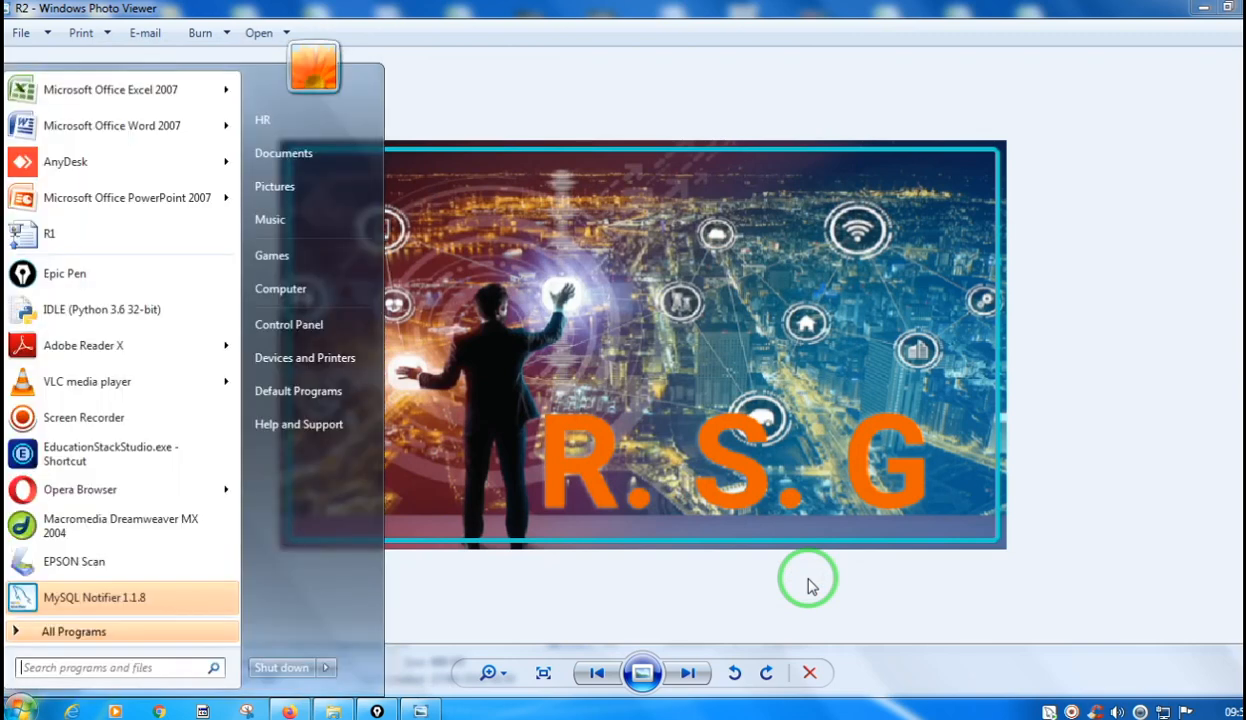
text(mysql)
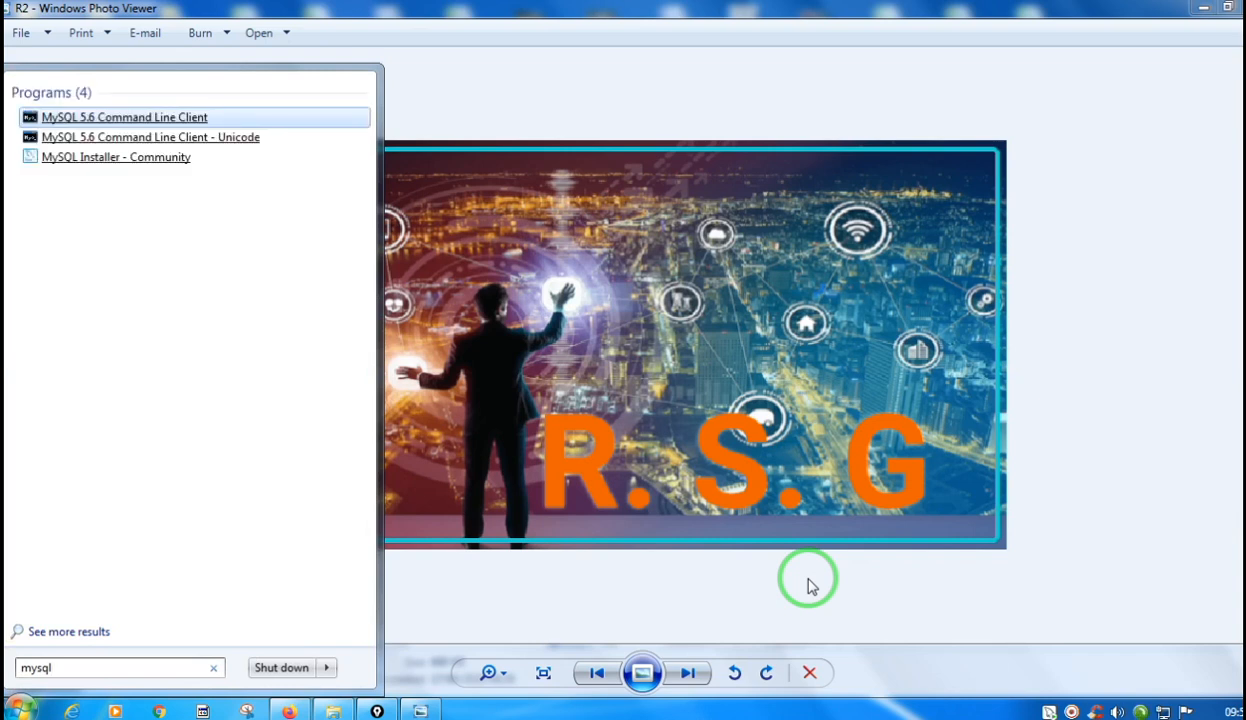
click(88, 122)
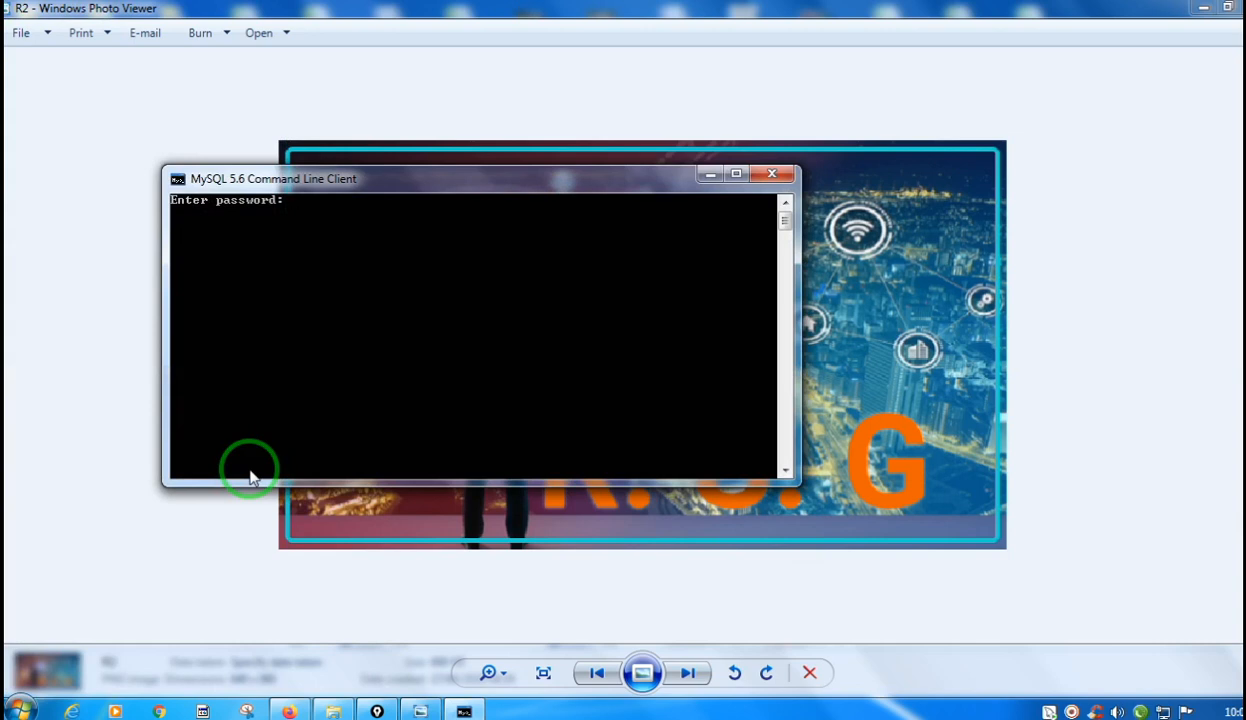
text(**)
key(Return)
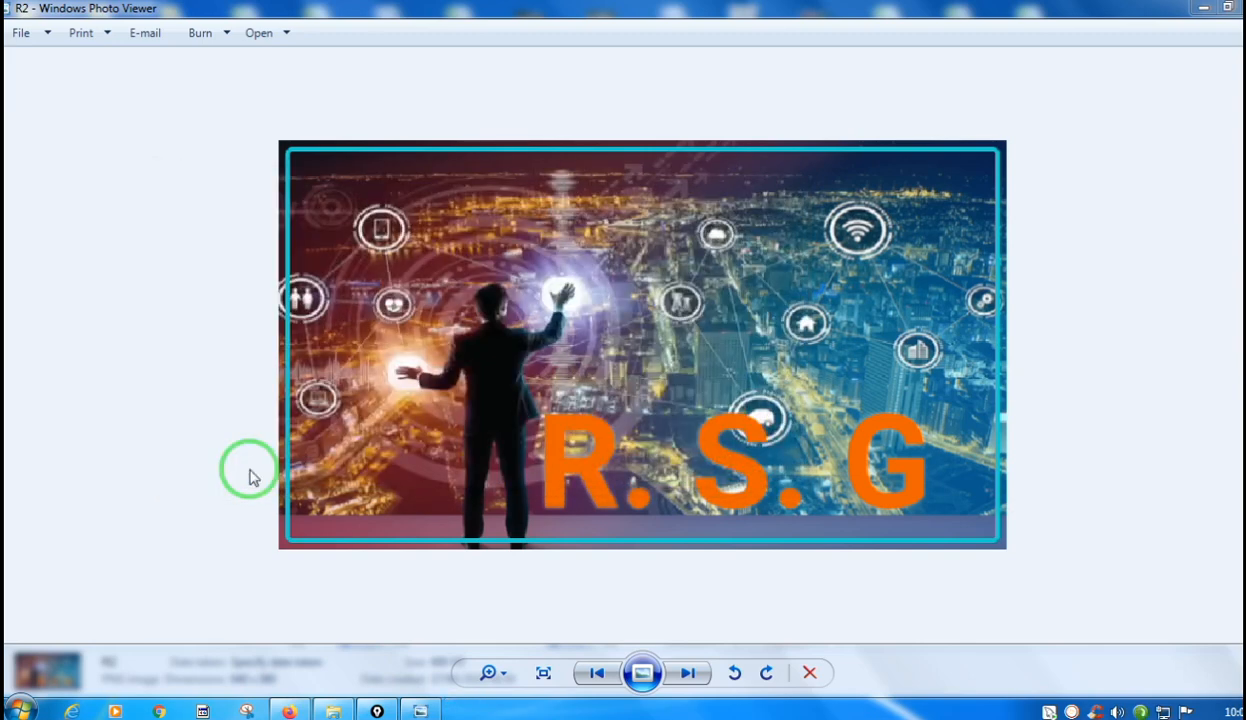
Search for "mysql" again, reopen MySQL 5.6 Command Line Client, and log in with the root password.
key(super)
click(65, 668)
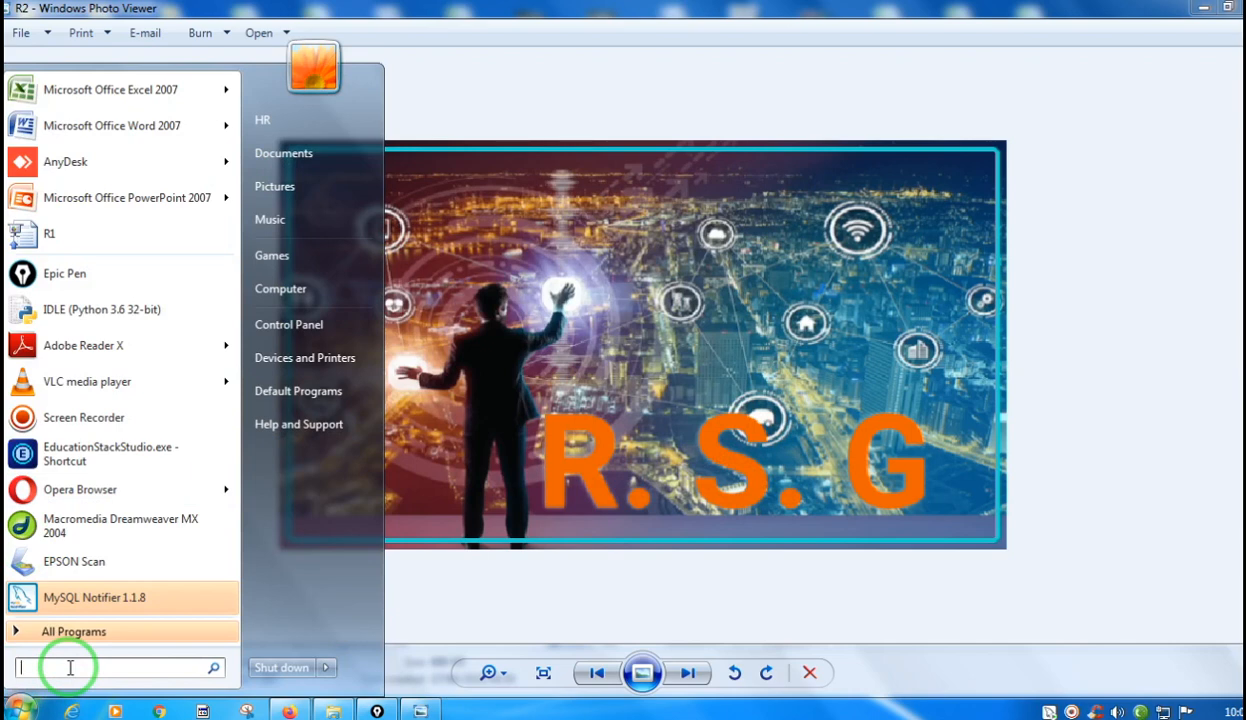
text(mys)
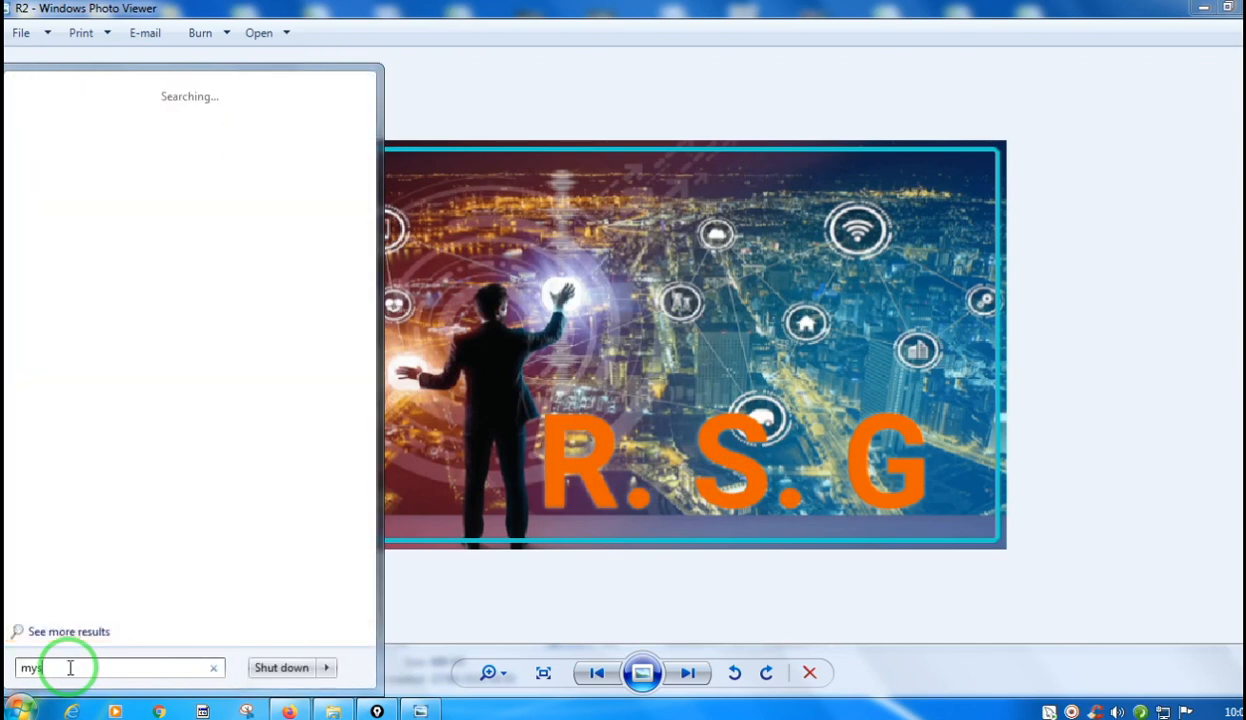
text(ql)
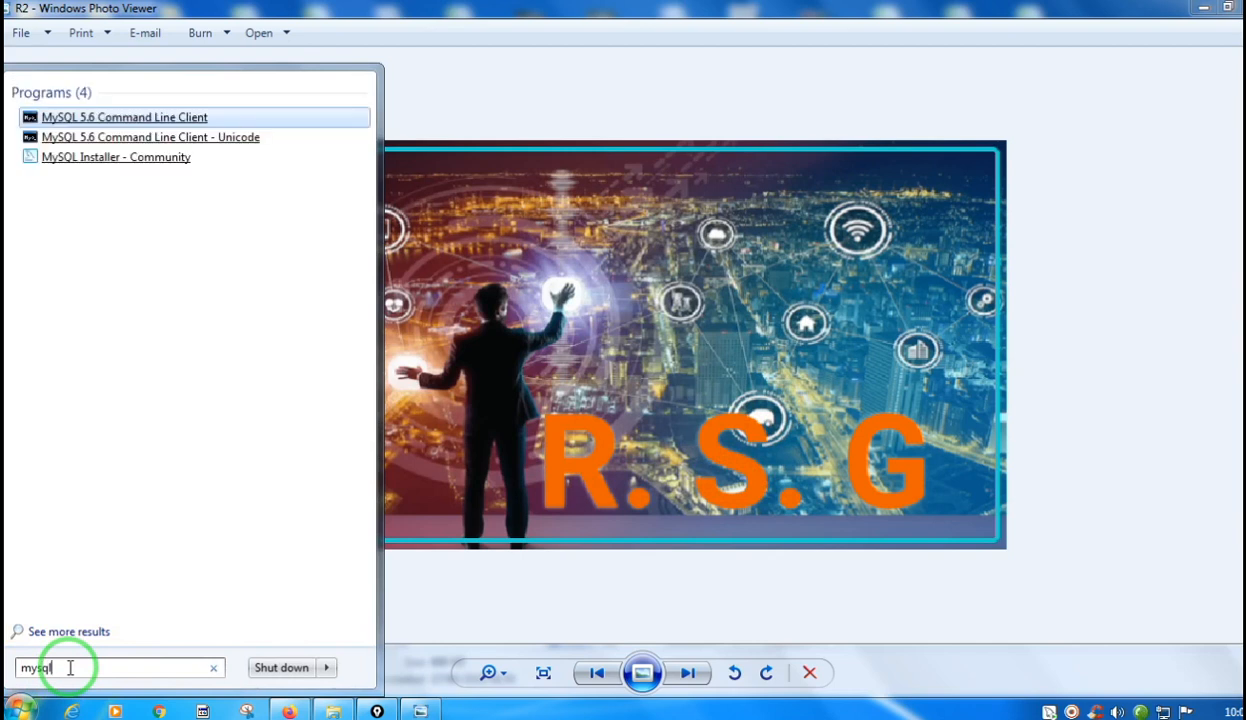
click(135, 119)
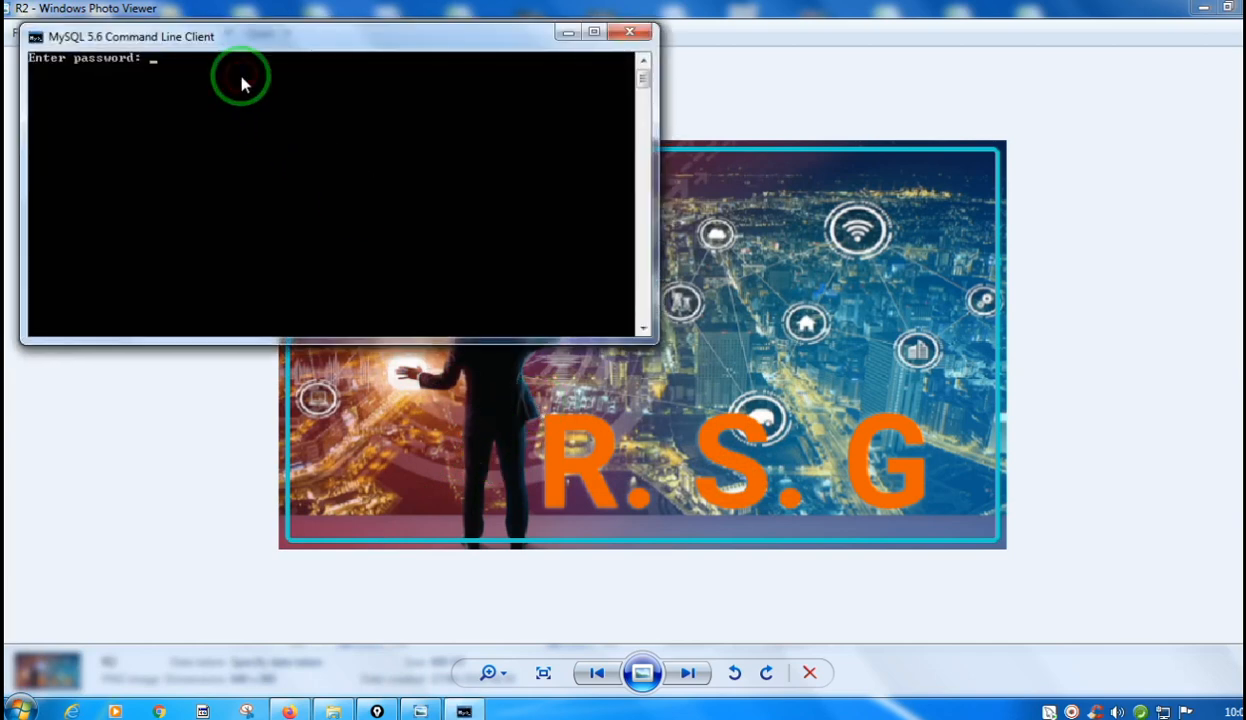
text(****)
key(Return)
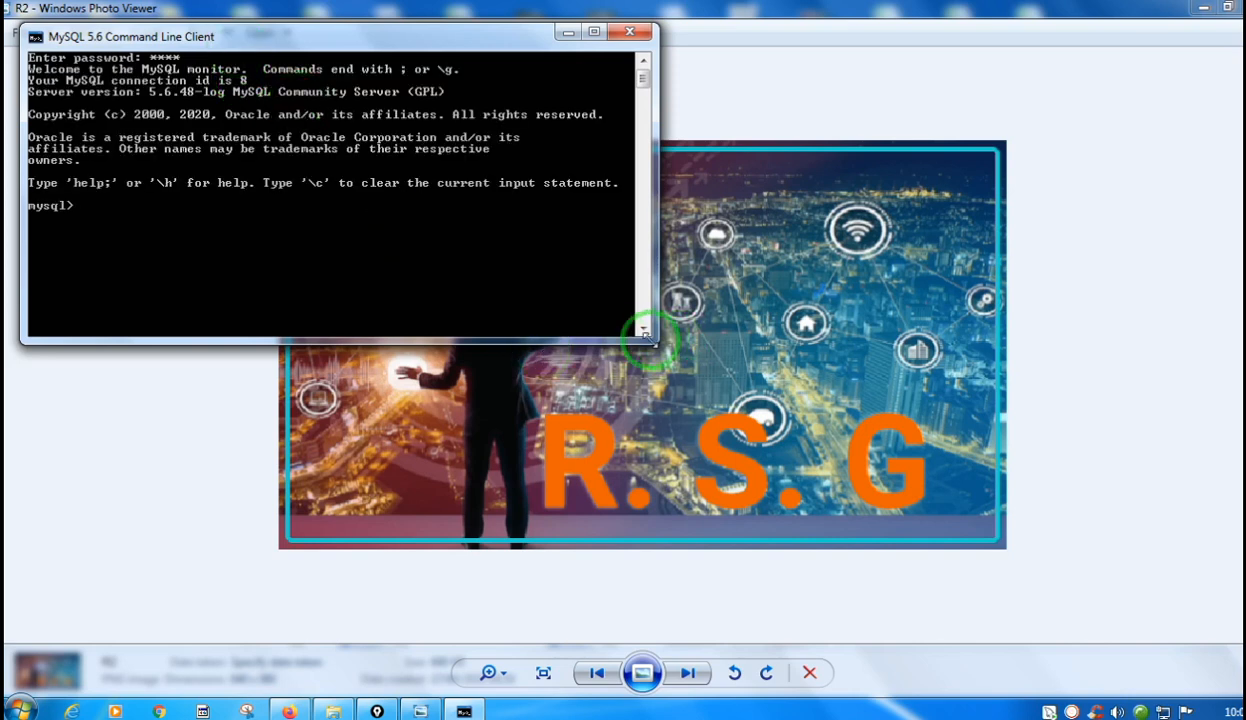
In the console's layout properties, set the screen buffer height to 700, the window width to 180 and the window height to 136.
drag(648, 337, 648, 462)
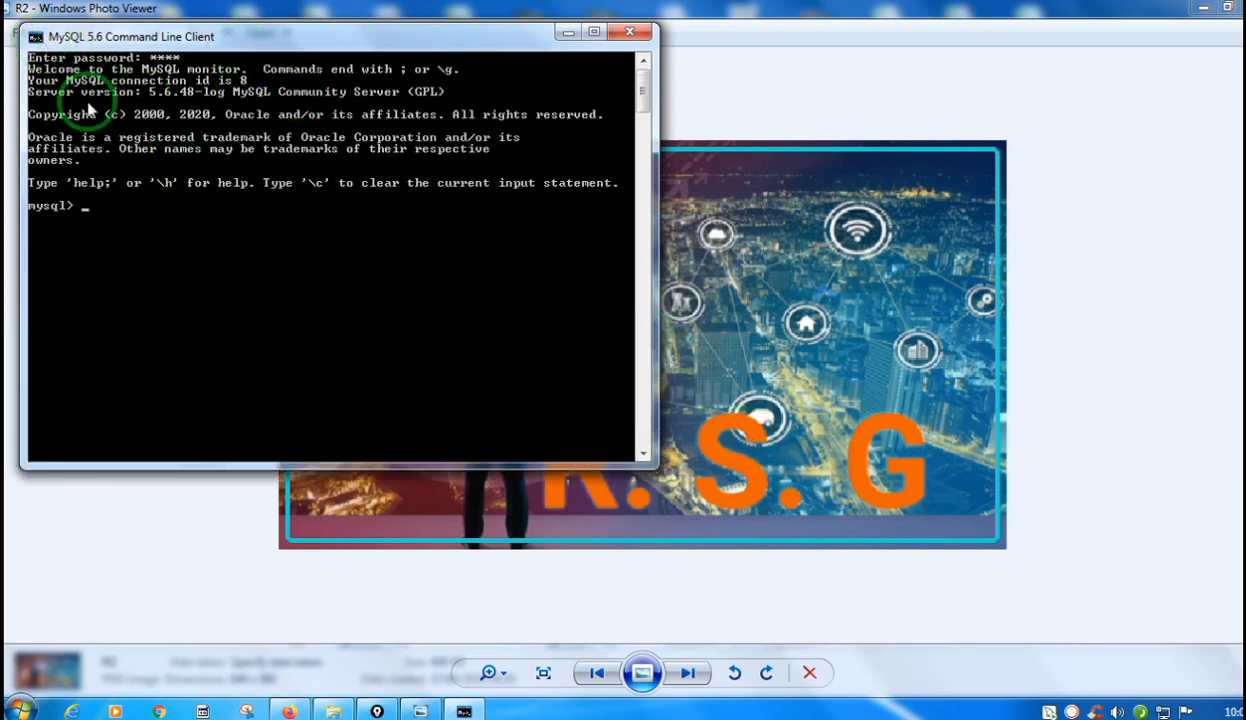
click(35, 37)
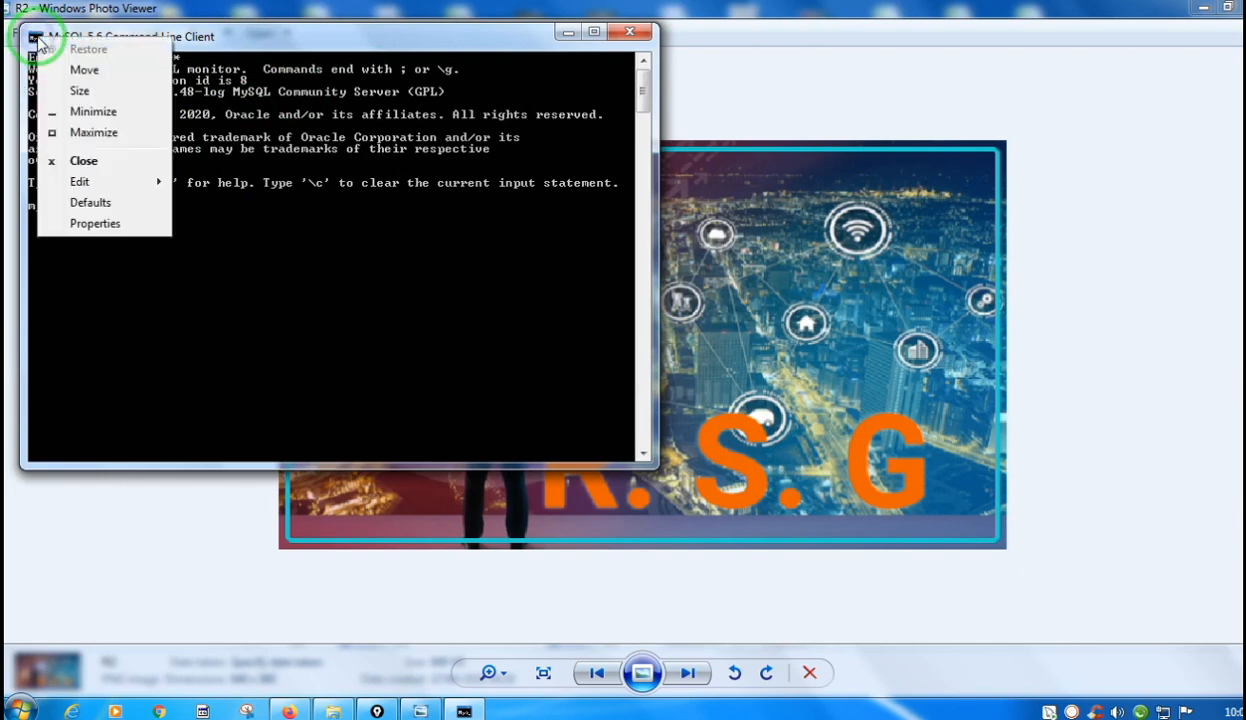
click(100, 225)
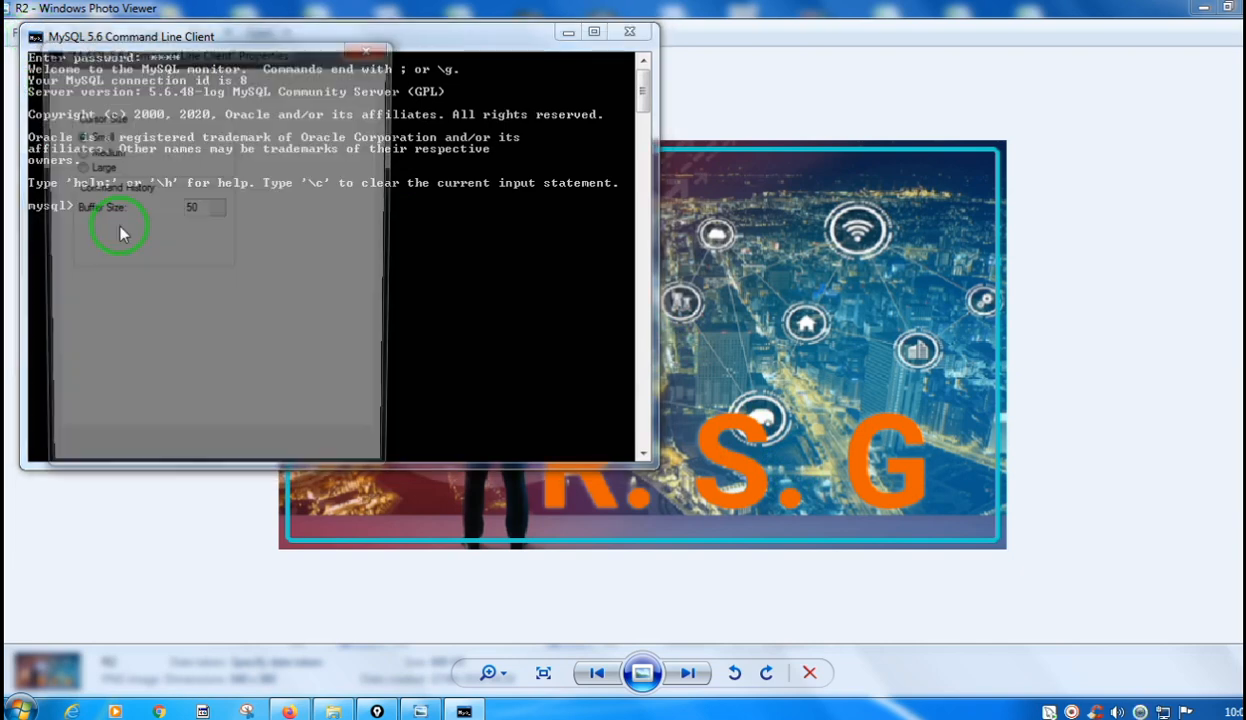
click(163, 84)
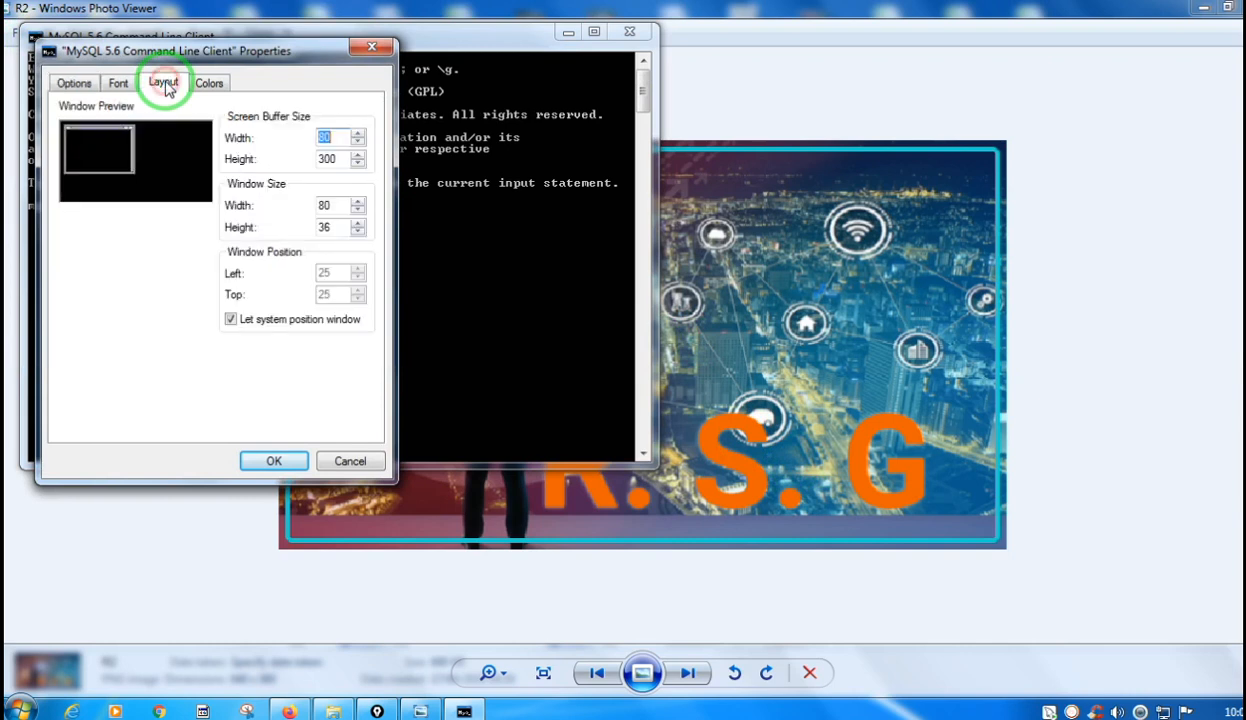
click(325, 160)
drag(323, 160, 306, 163)
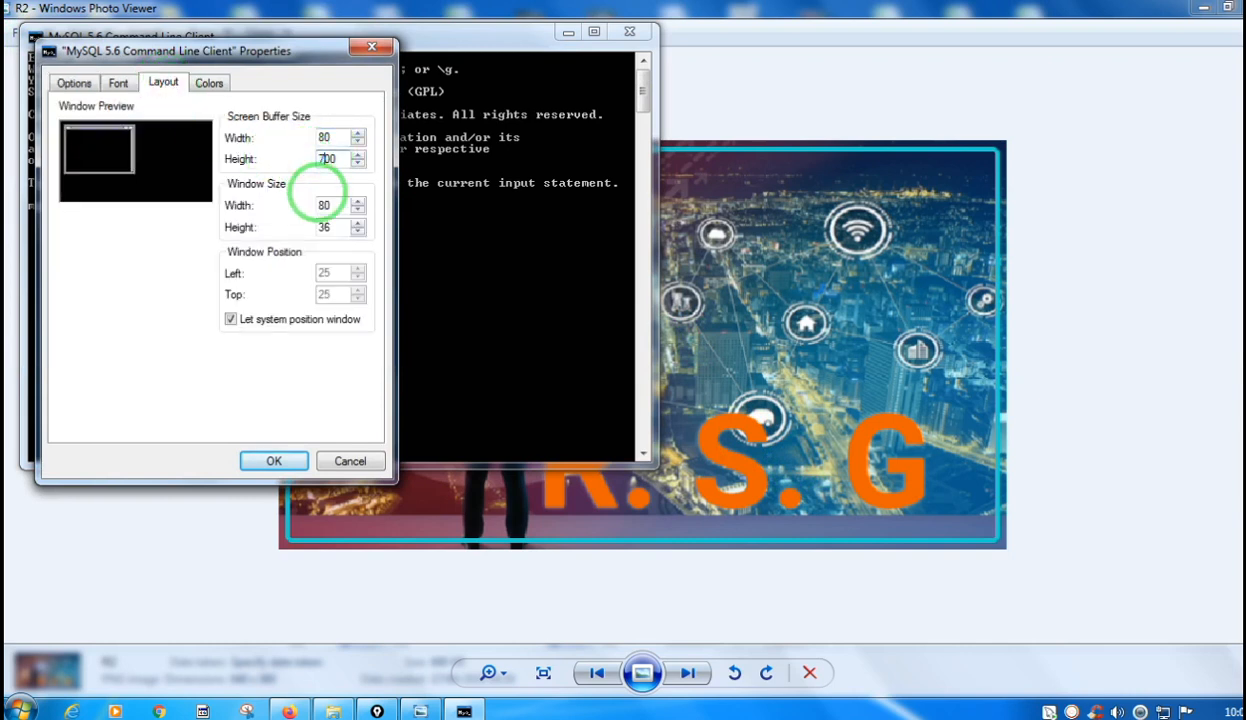
text(7)
click(321, 205)
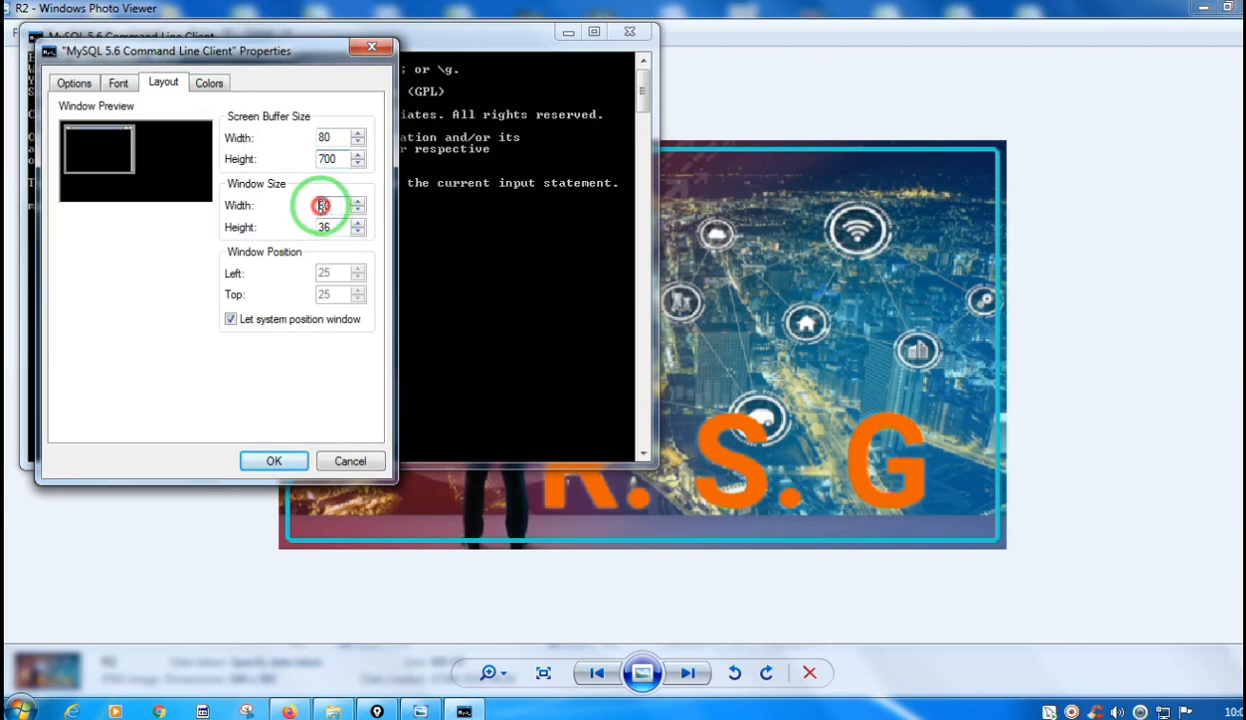
text(1)
click(321, 227)
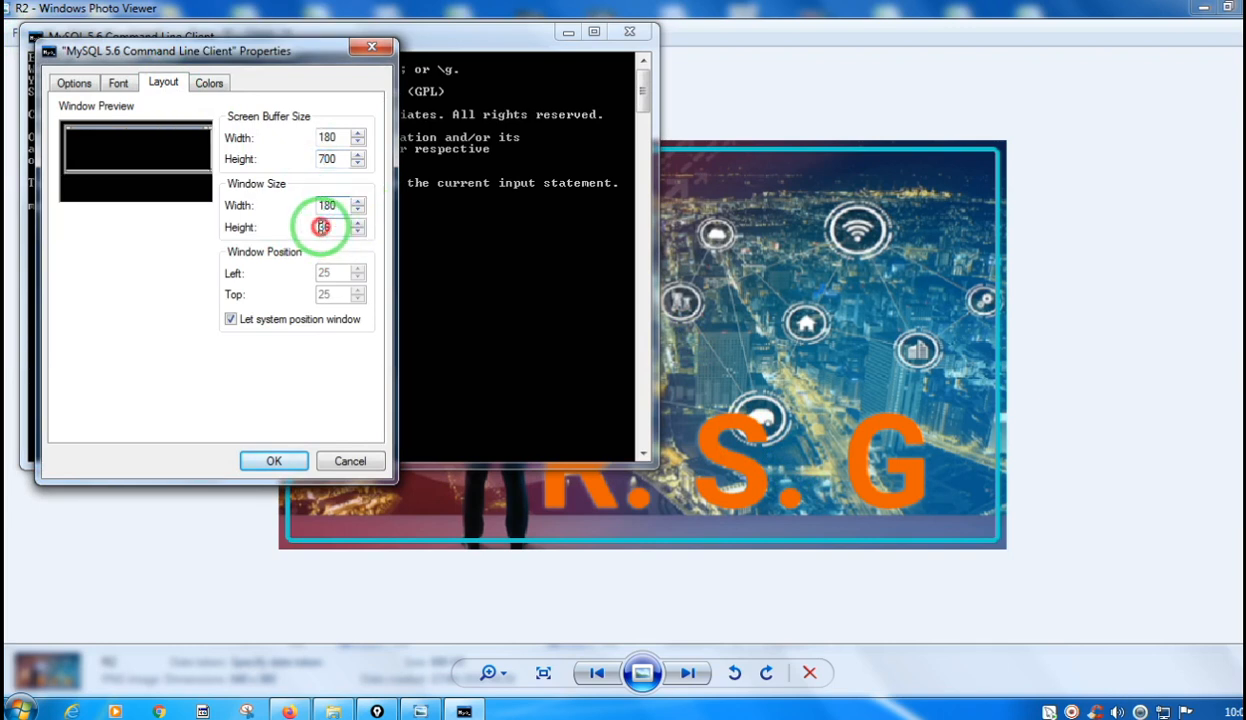
text(136)
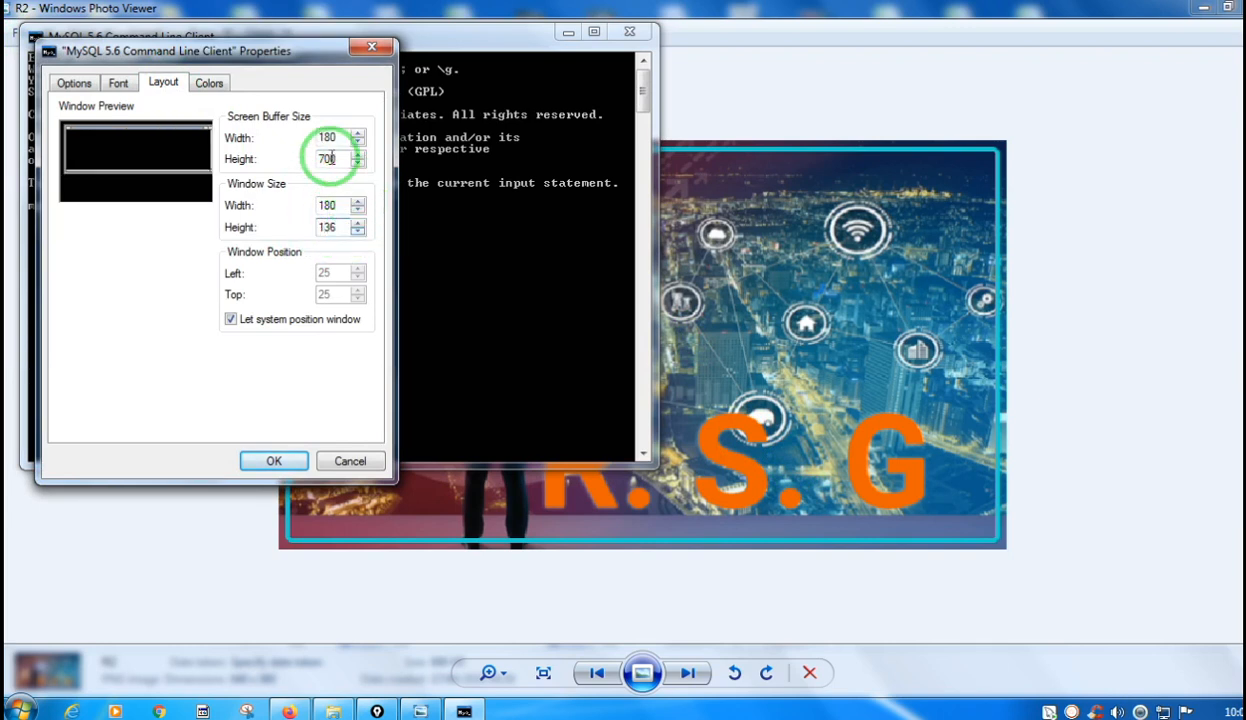
Set the command line client's font to Consolas at size 24.
click(120, 86)
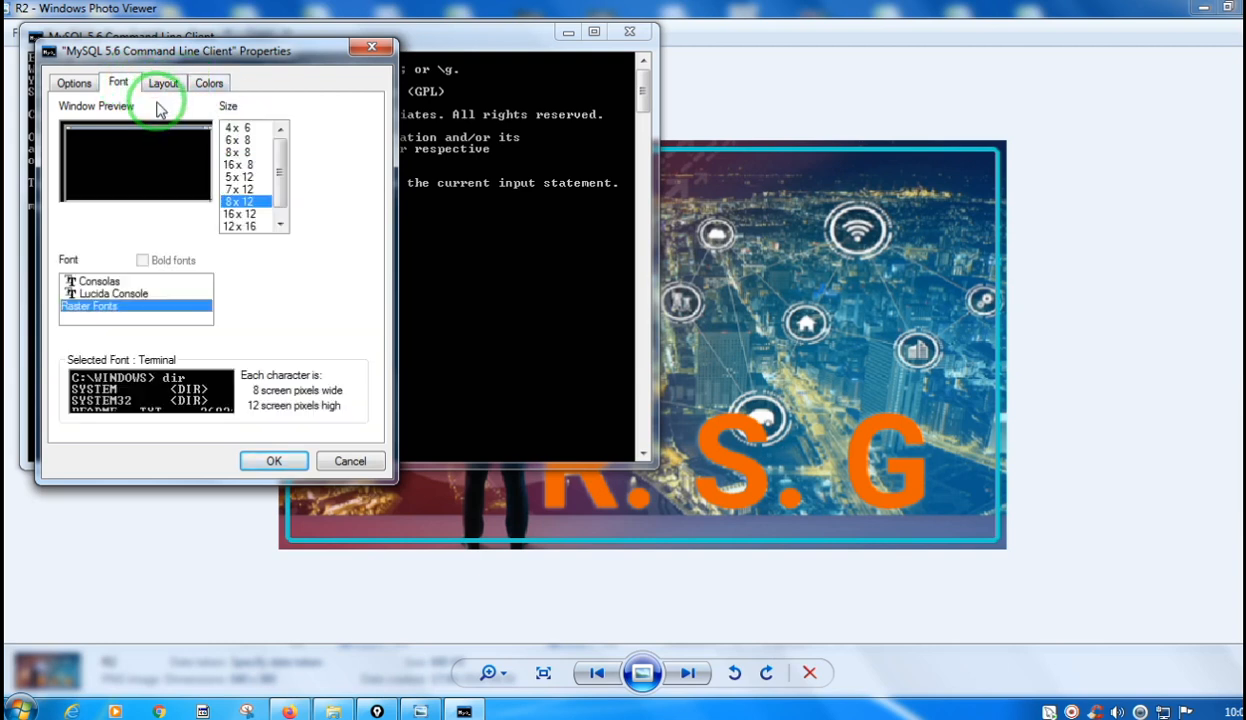
click(241, 215)
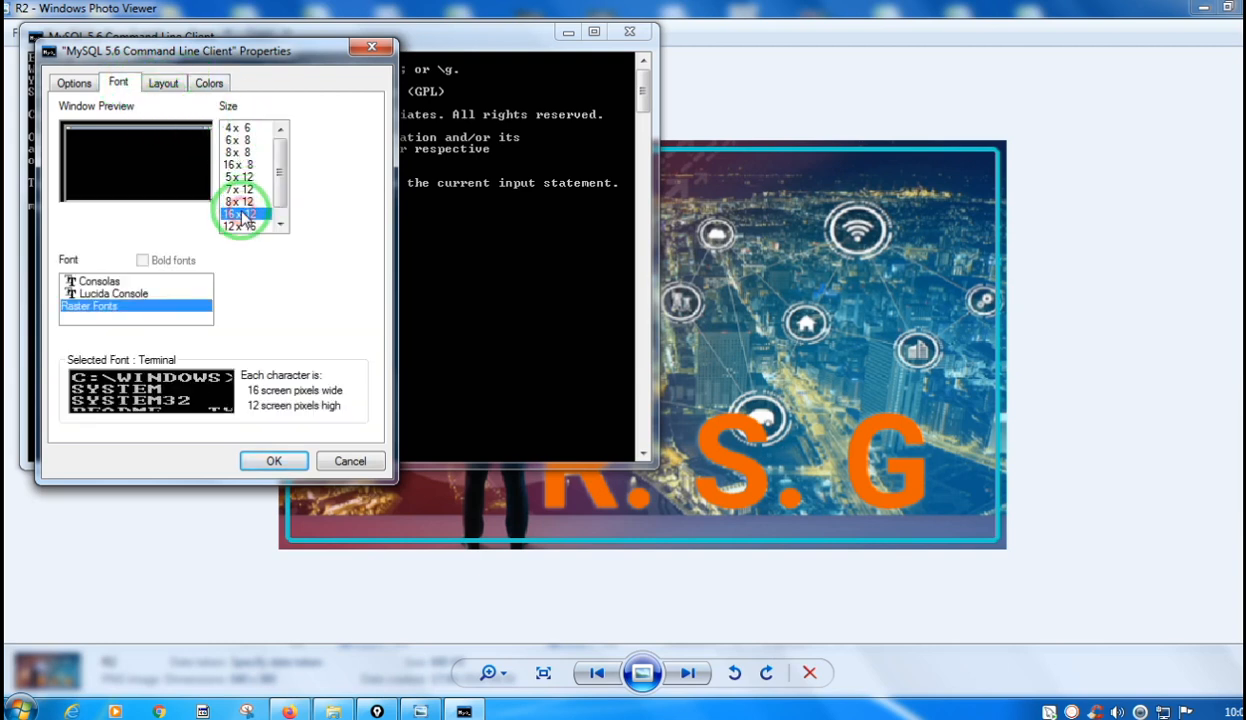
click(112, 283)
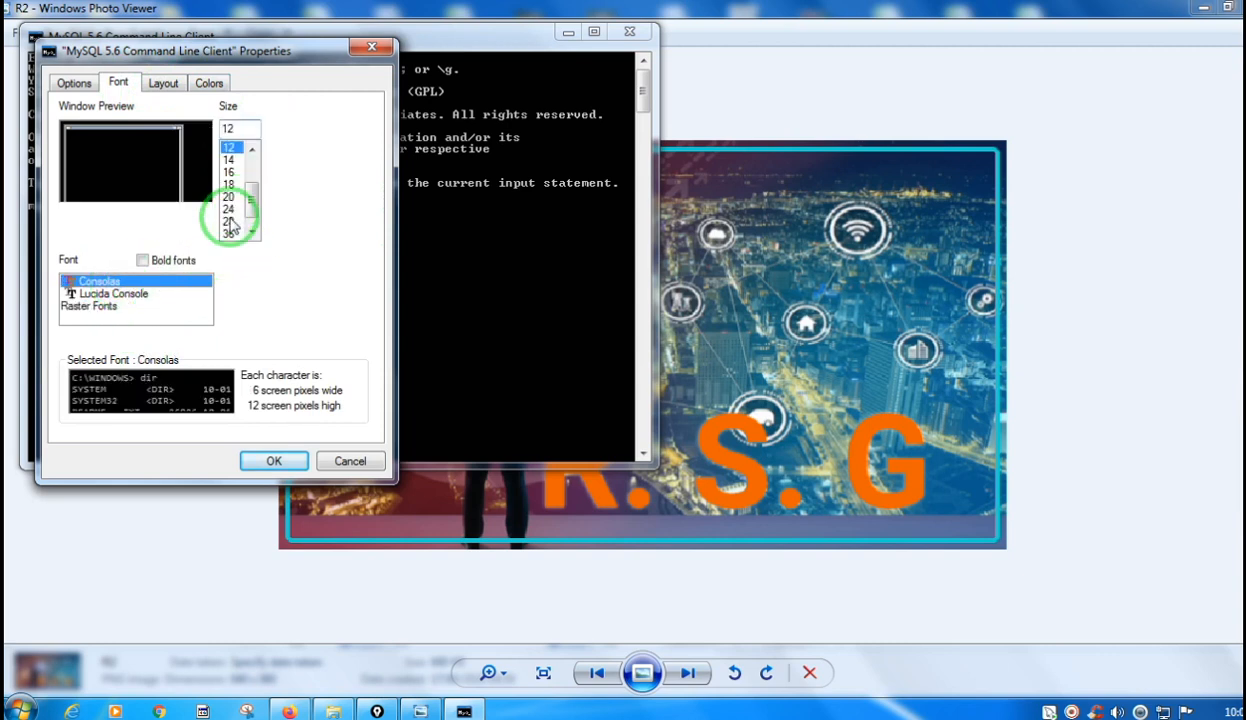
click(230, 209)
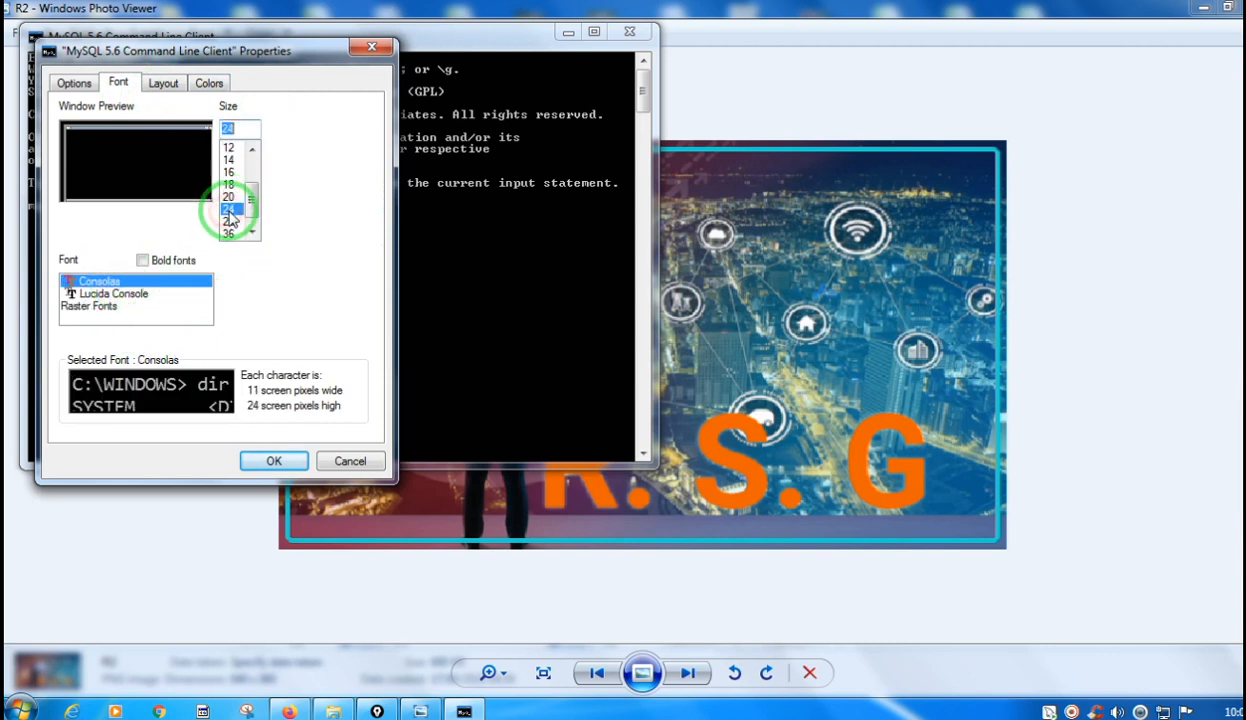
Set the screen text colour to yellow (255, 255, 0) and apply the console properties.
click(207, 83)
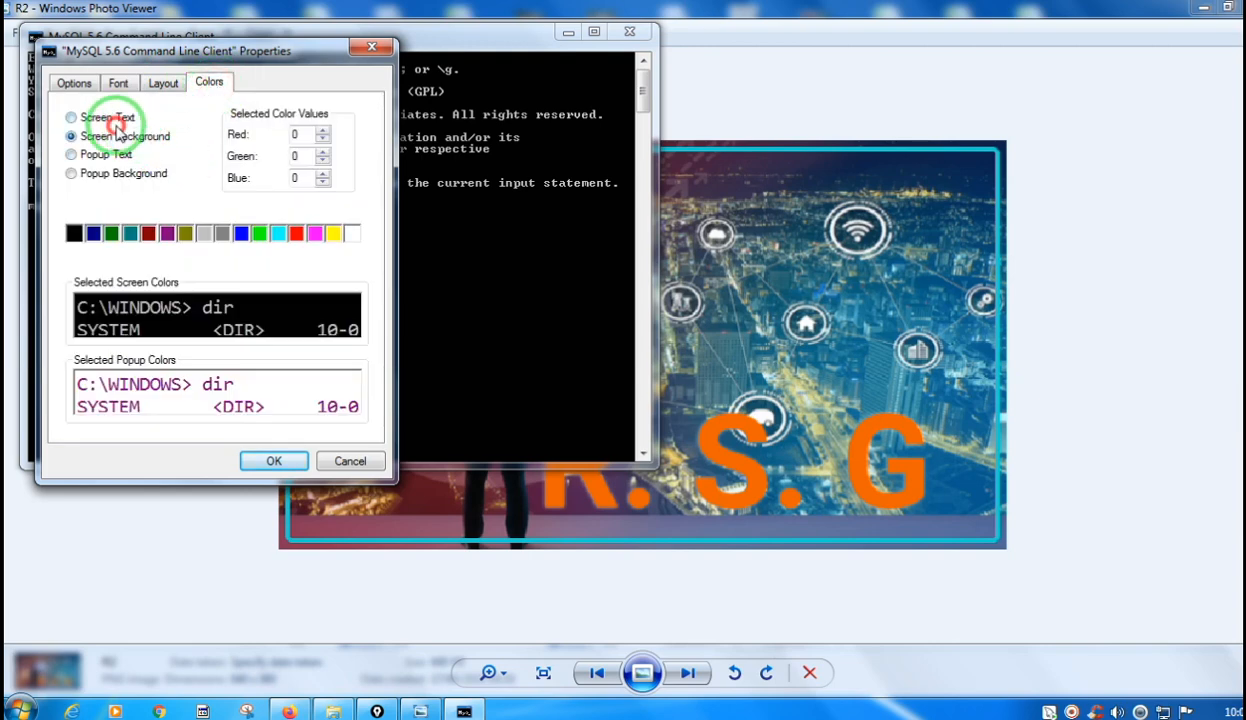
click(117, 127)
click(333, 232)
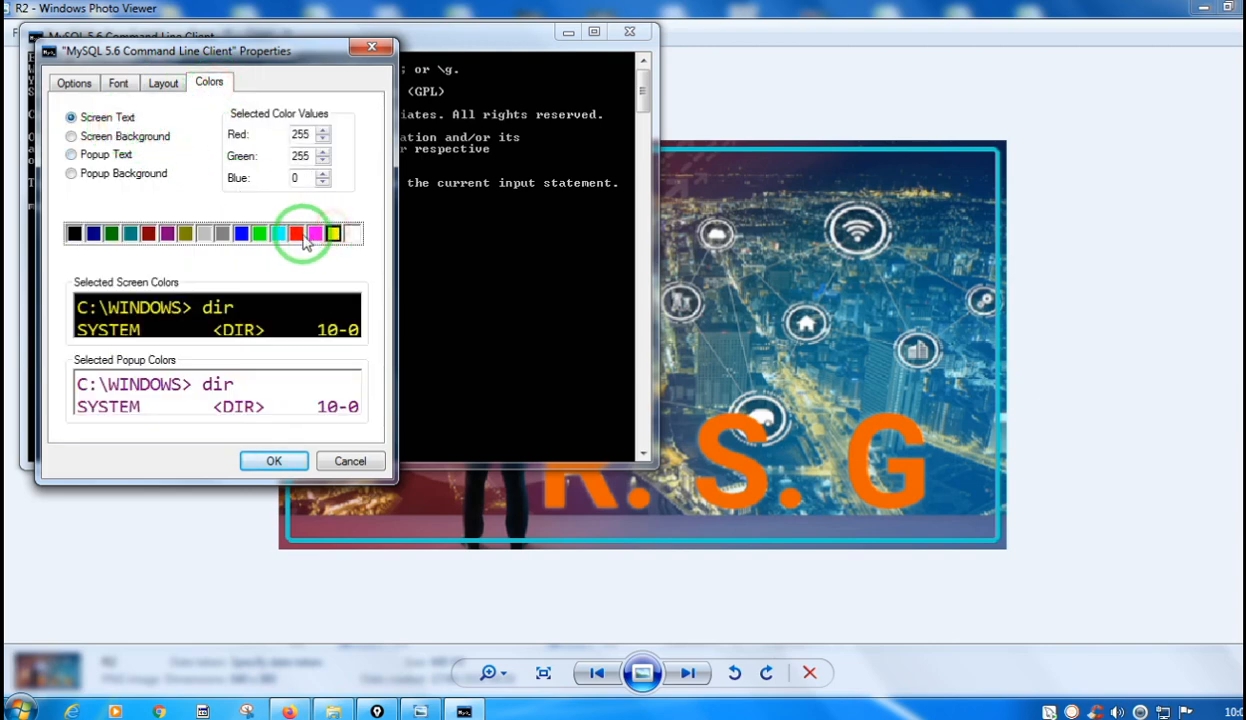
click(276, 458)
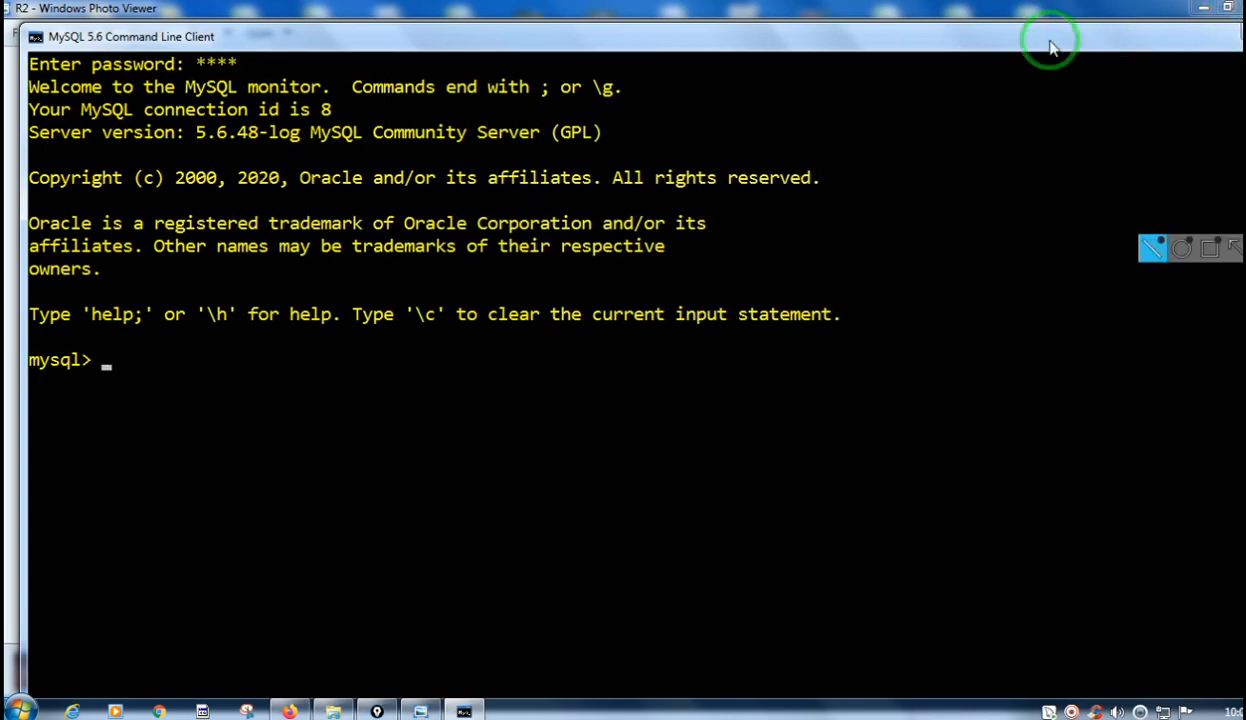
Move and narrow the command line client window so that it fits entirely on the screen.
click(829, 44)
drag(829, 44, 751, 42)
drag(1023, 133, 778, 127)
drag(617, 45, 957, 33)
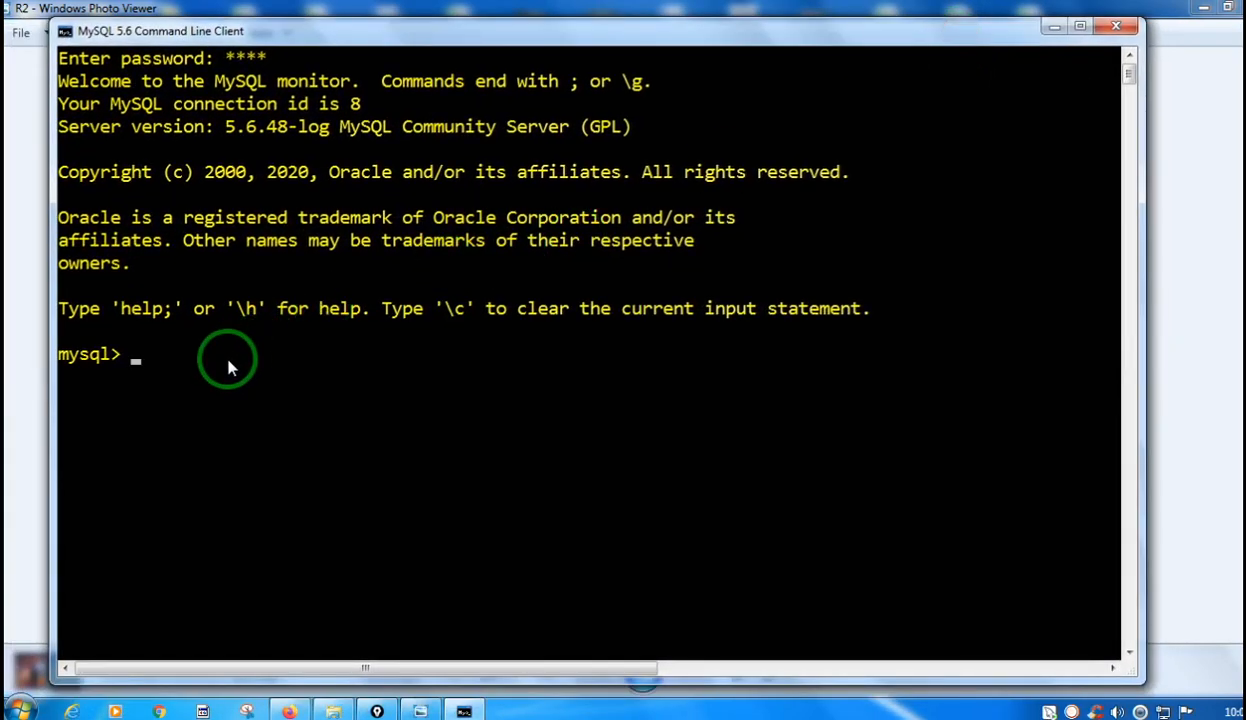
List the server's databases with the command "show databases;".
text(show databases;)
key(Return)
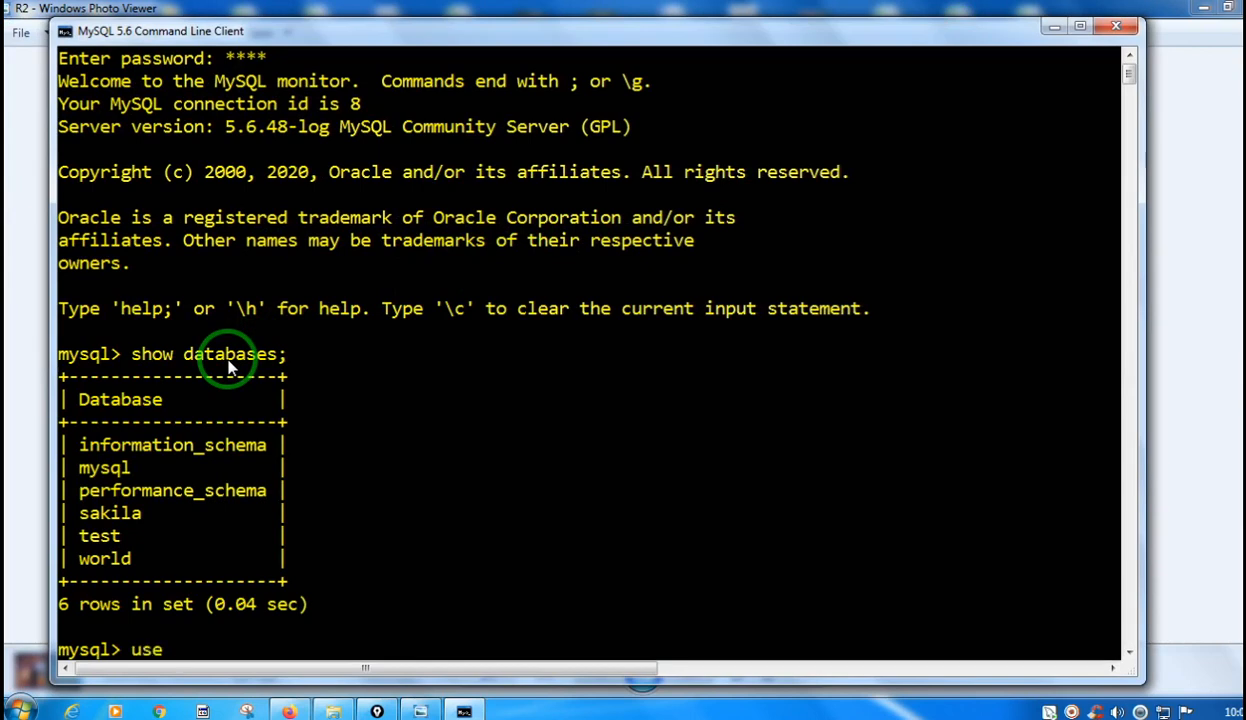
Switch to the world database with "use world;" and list its tables with "show tables;".
text(use world;)
key(Return)
text(sho)
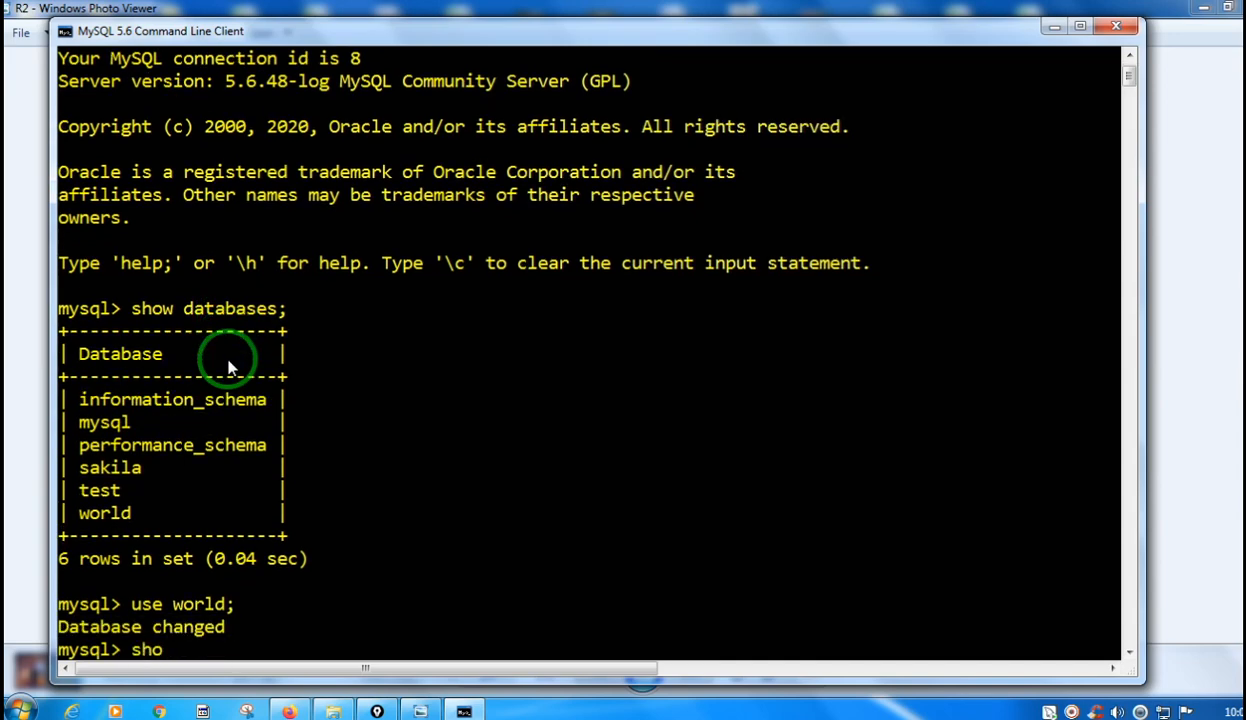
text(w tables;)
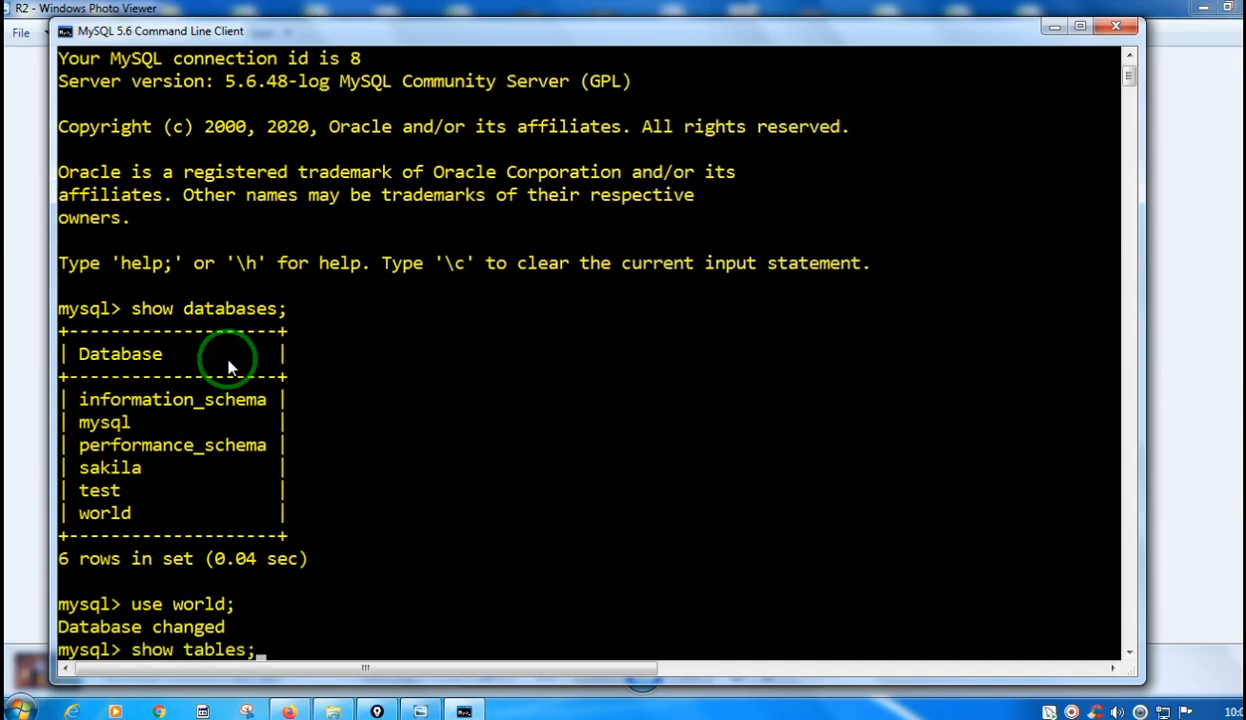
key(Return)
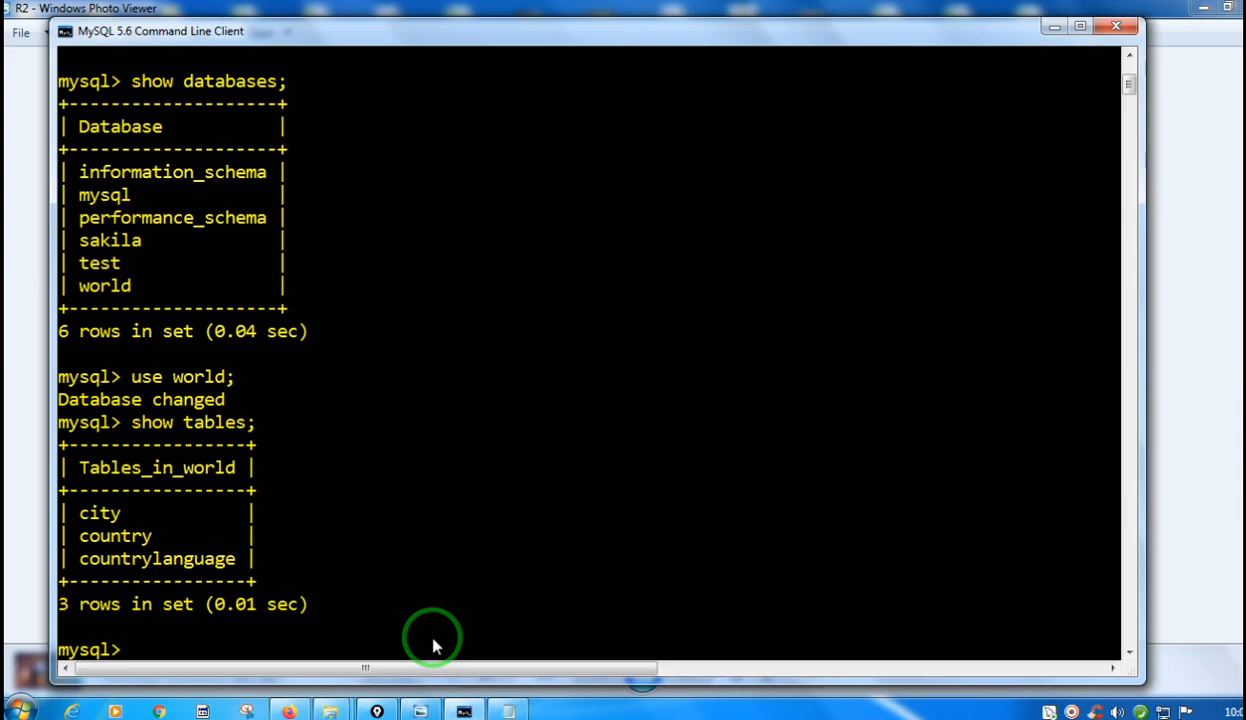
Switch to Notepad, highlight "Microsoft .NET Framework 4.5.2" in the note, and minimize the window.
click(507, 710)
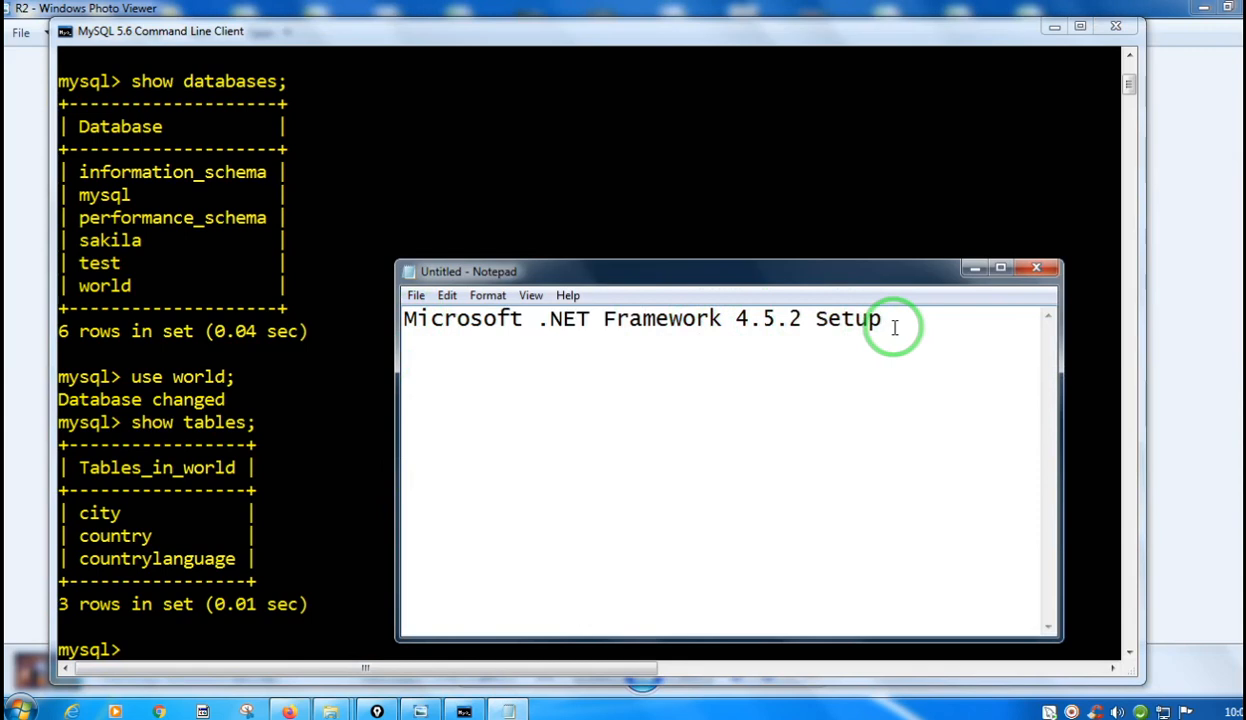
drag(804, 321, 370, 325)
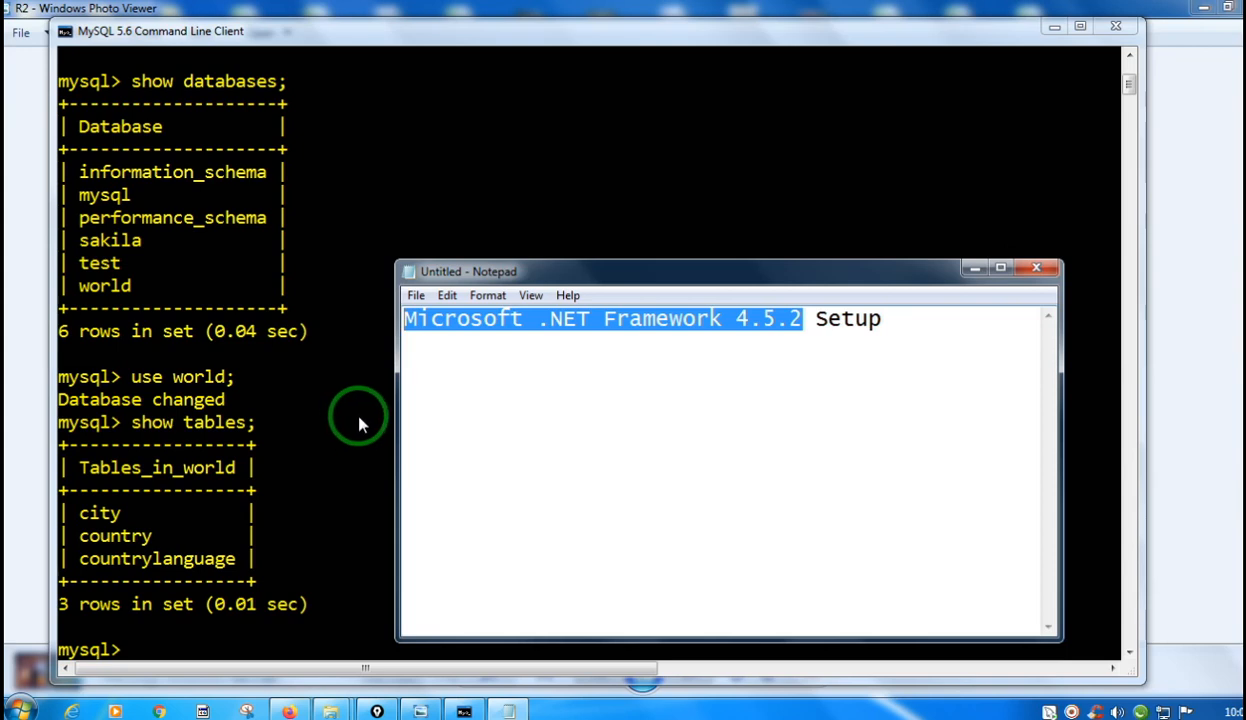
click(408, 322)
drag(408, 322, 806, 322)
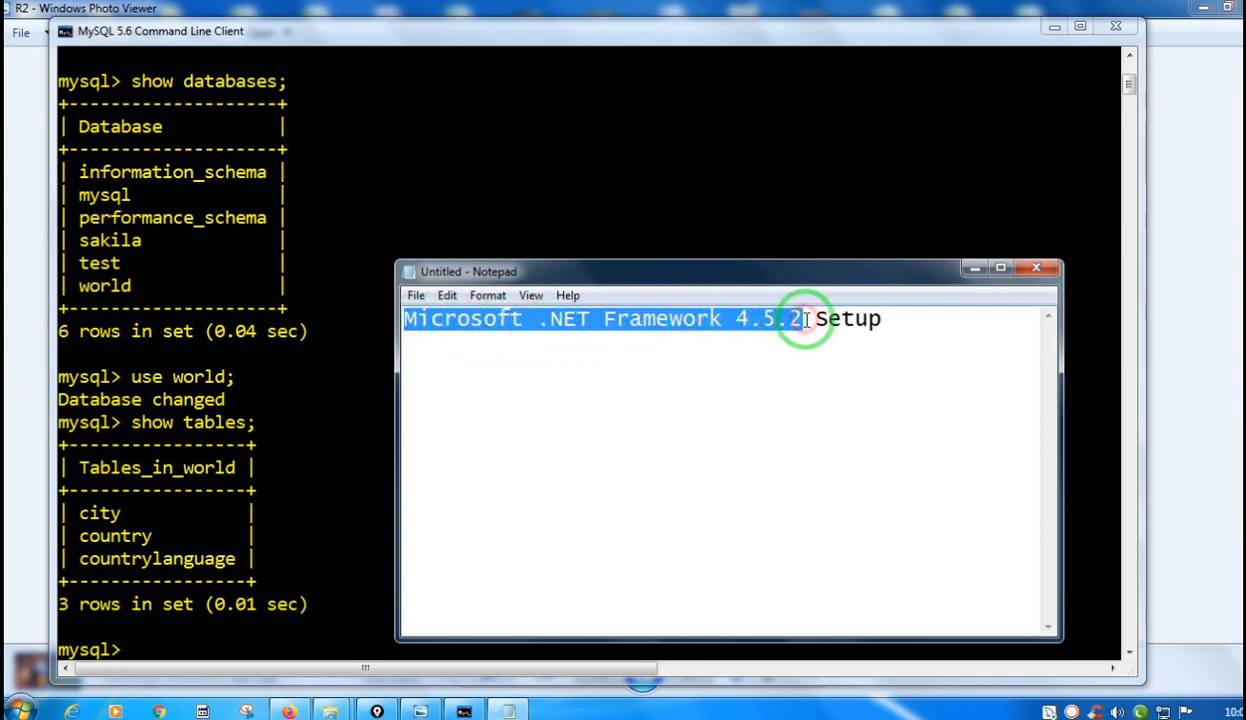
click(973, 269)
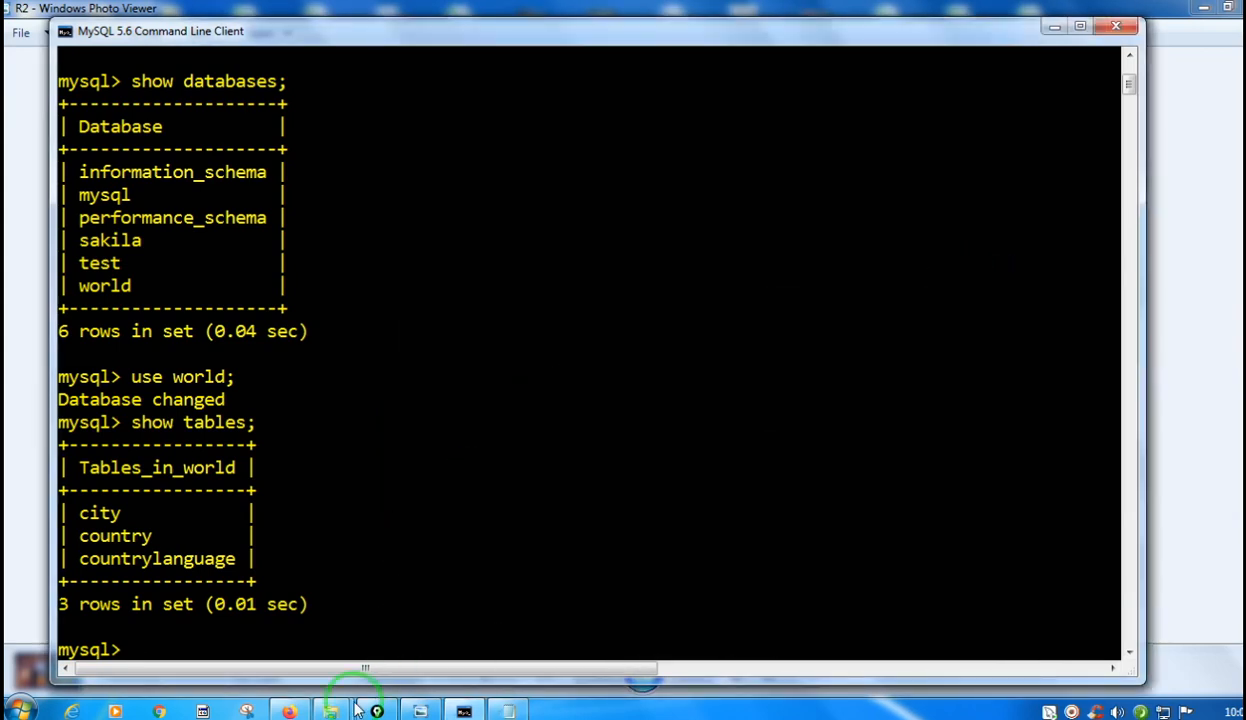
Switch to Firefox and search Google for "microsoft net framework 4.5 2 setup download free".
click(288, 711)
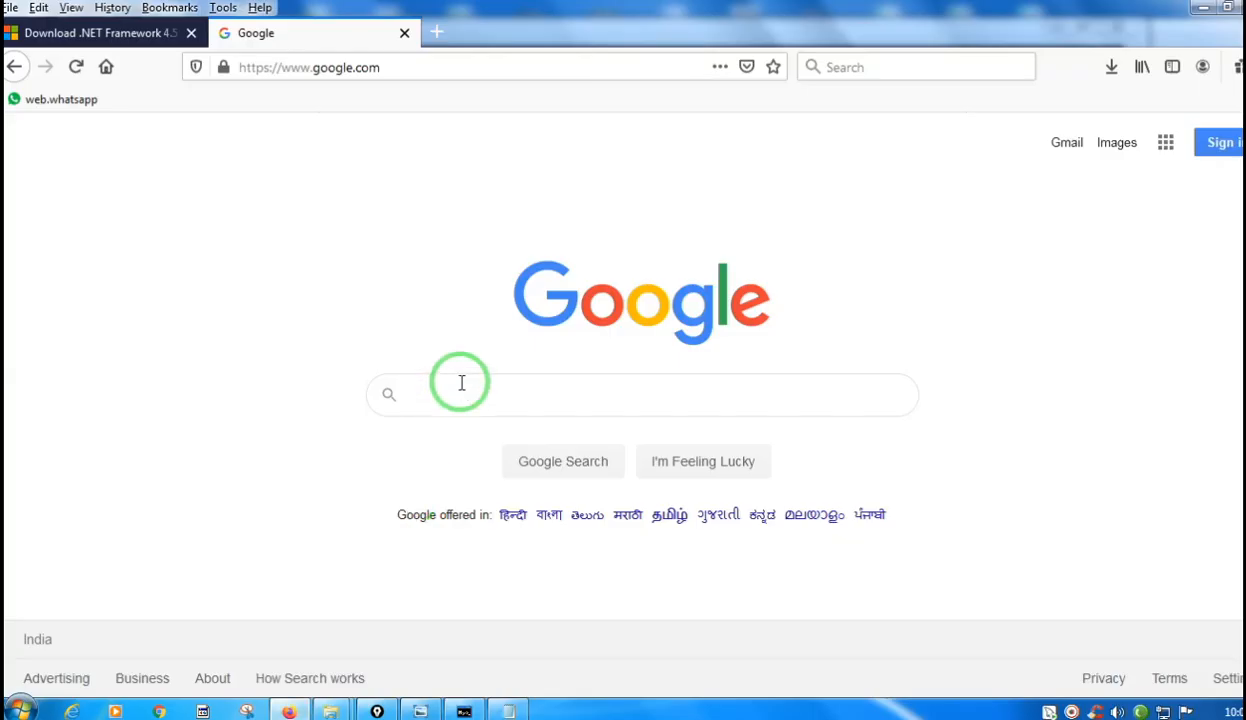
click(461, 390)
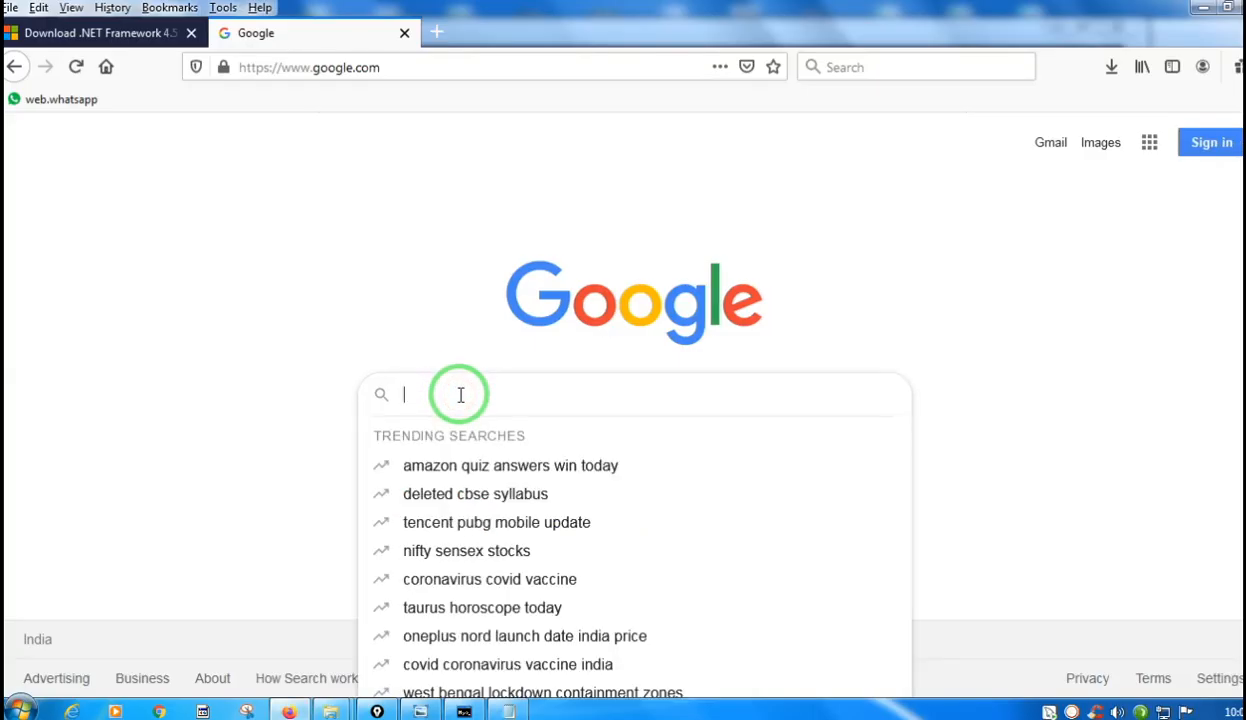
text(Microsoft .NET Framework 4.5.2 Setup)
click(831, 313)
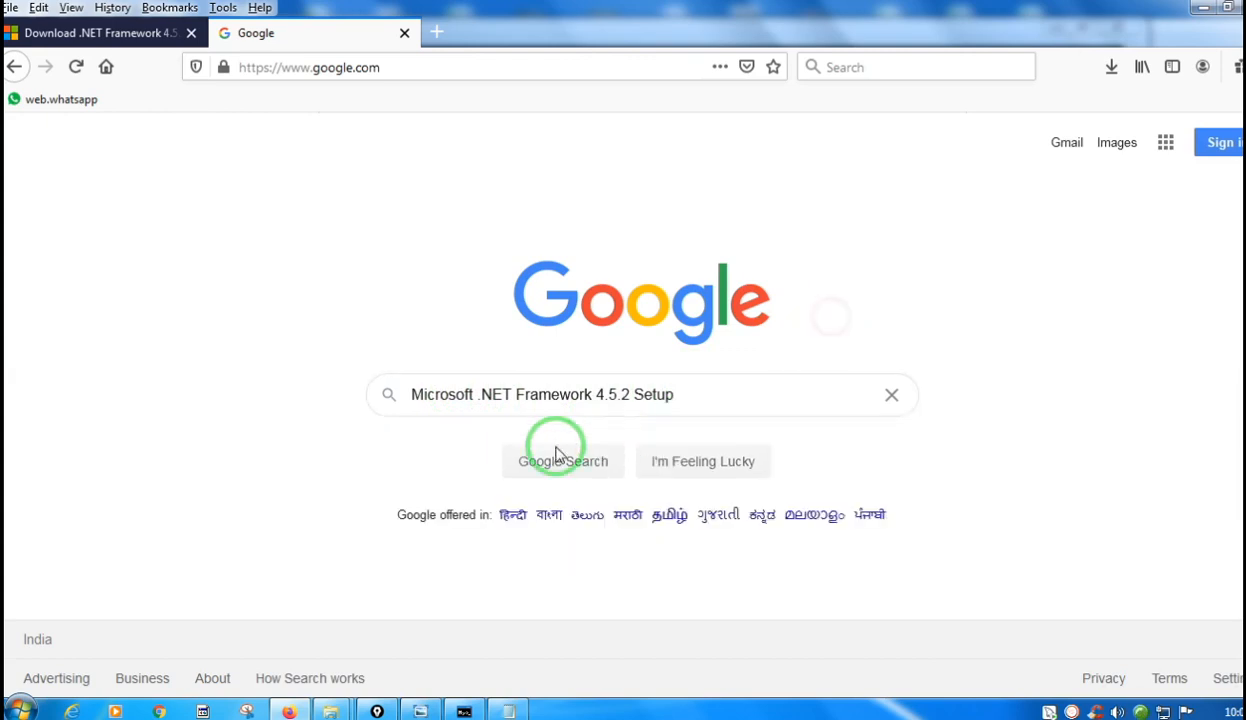
click(682, 396)
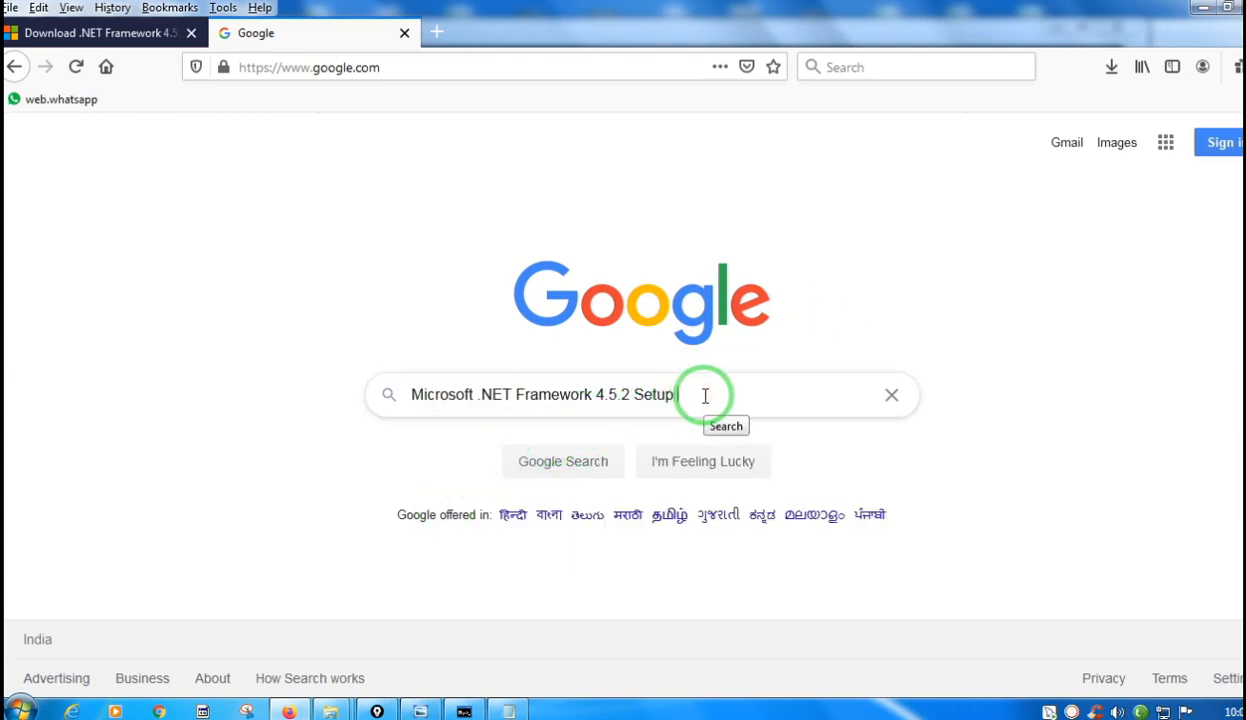
text(downl;oad)
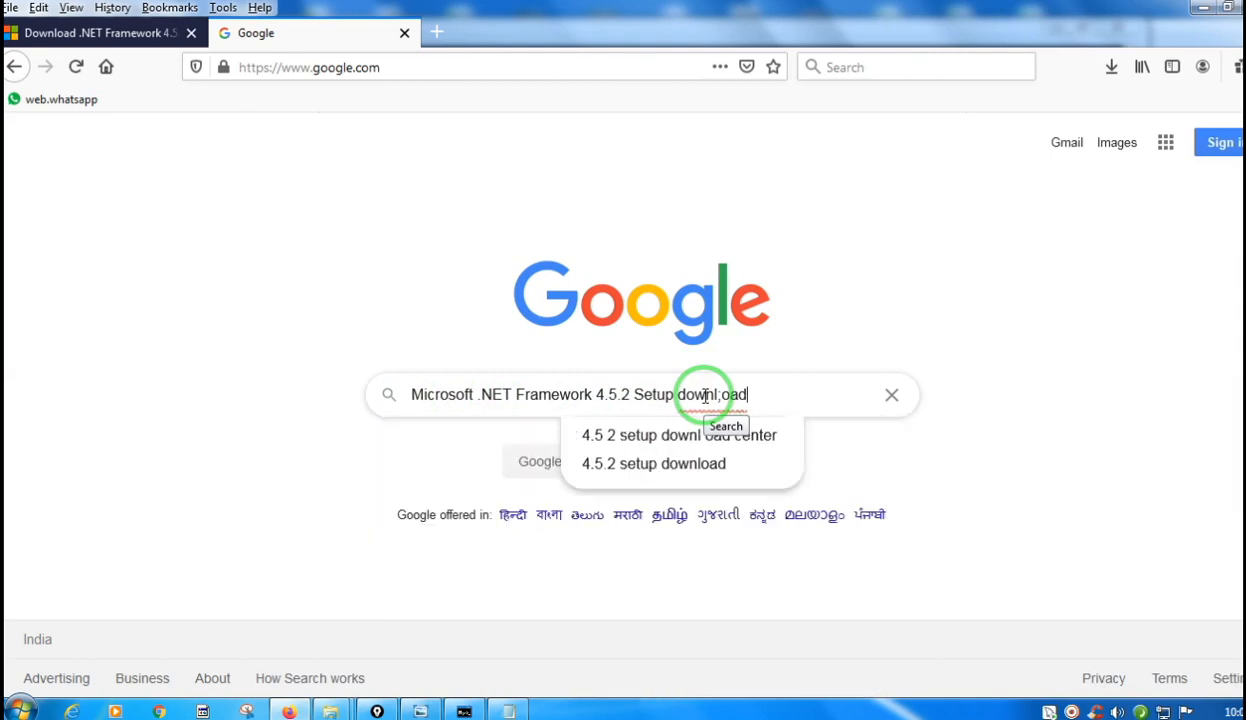
key(BackSpace)
key(BackSpace)
key(BackSpace)
key(BackSpace)
key(BackSpace)
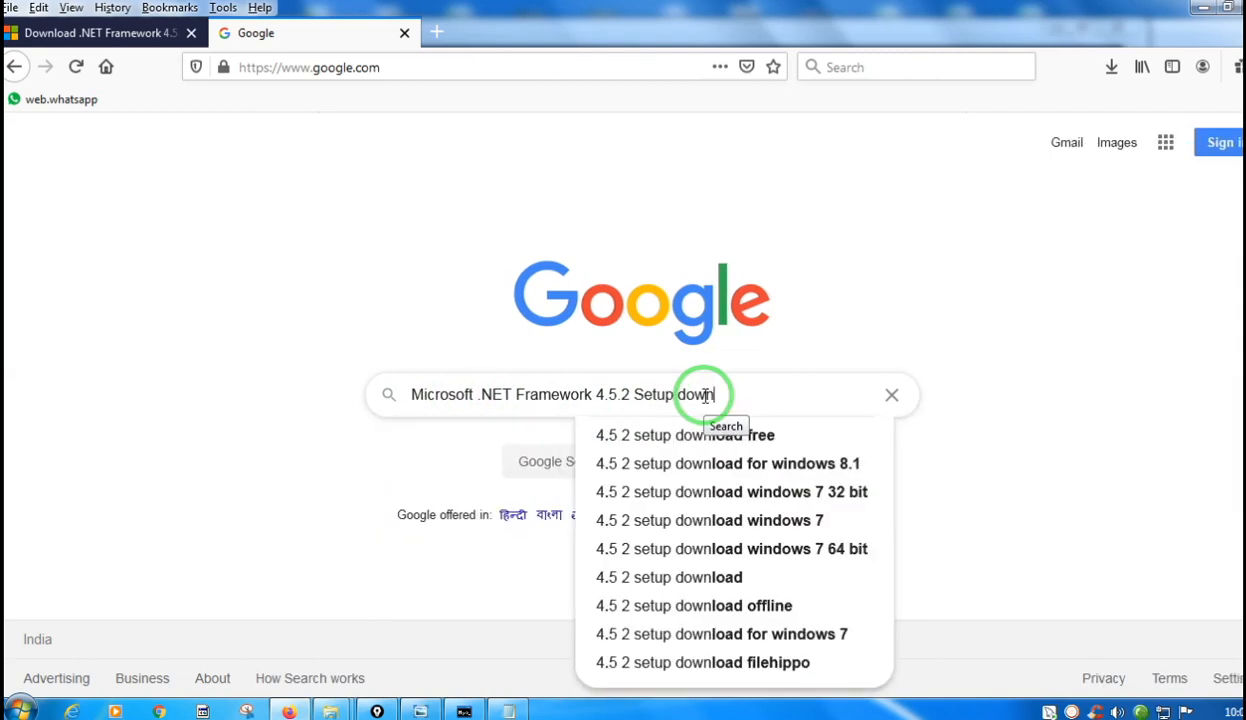
click(781, 447)
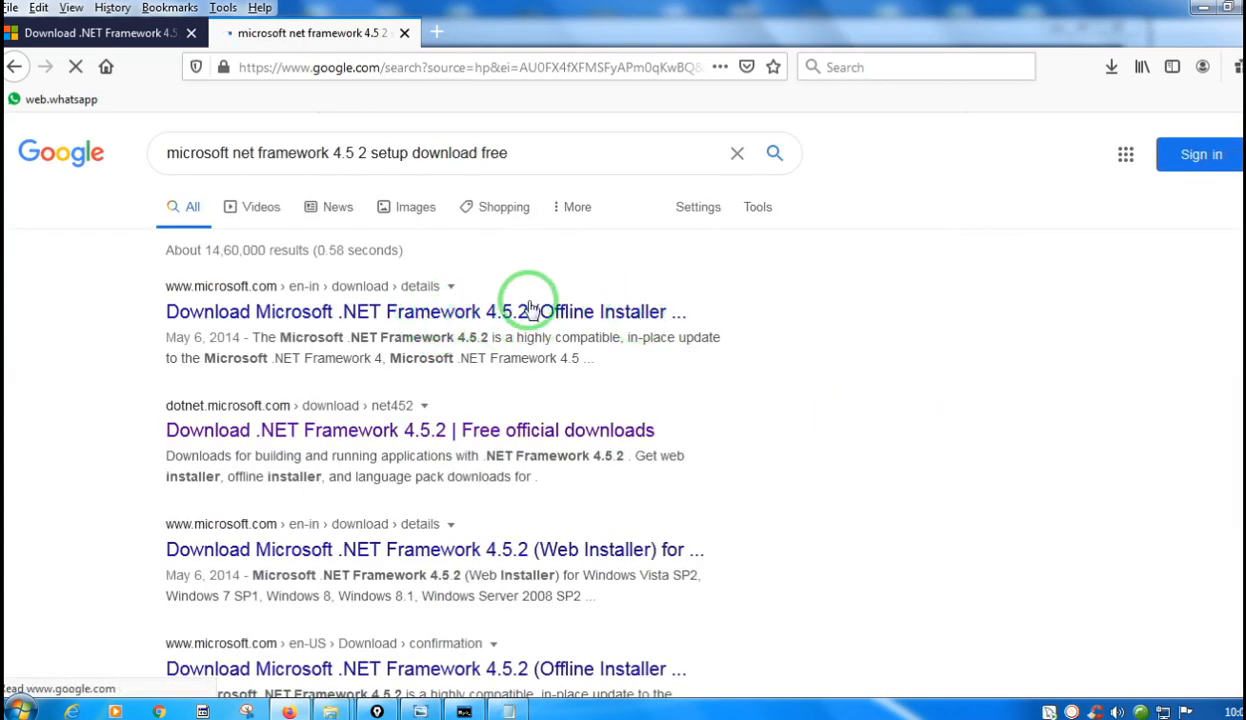
Open the official .NET Framework 4.5.2 download page, review its Runtime and Developer Pack options, and minimize the browser.
click(468, 430)
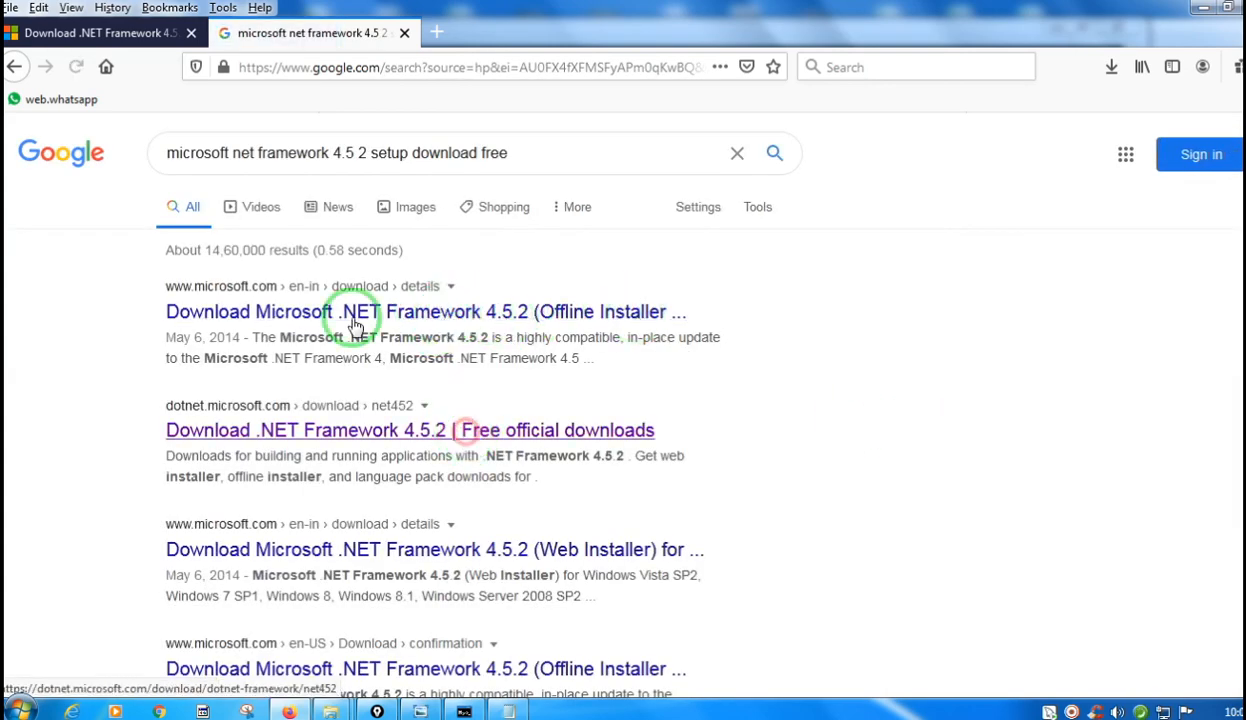
click(132, 33)
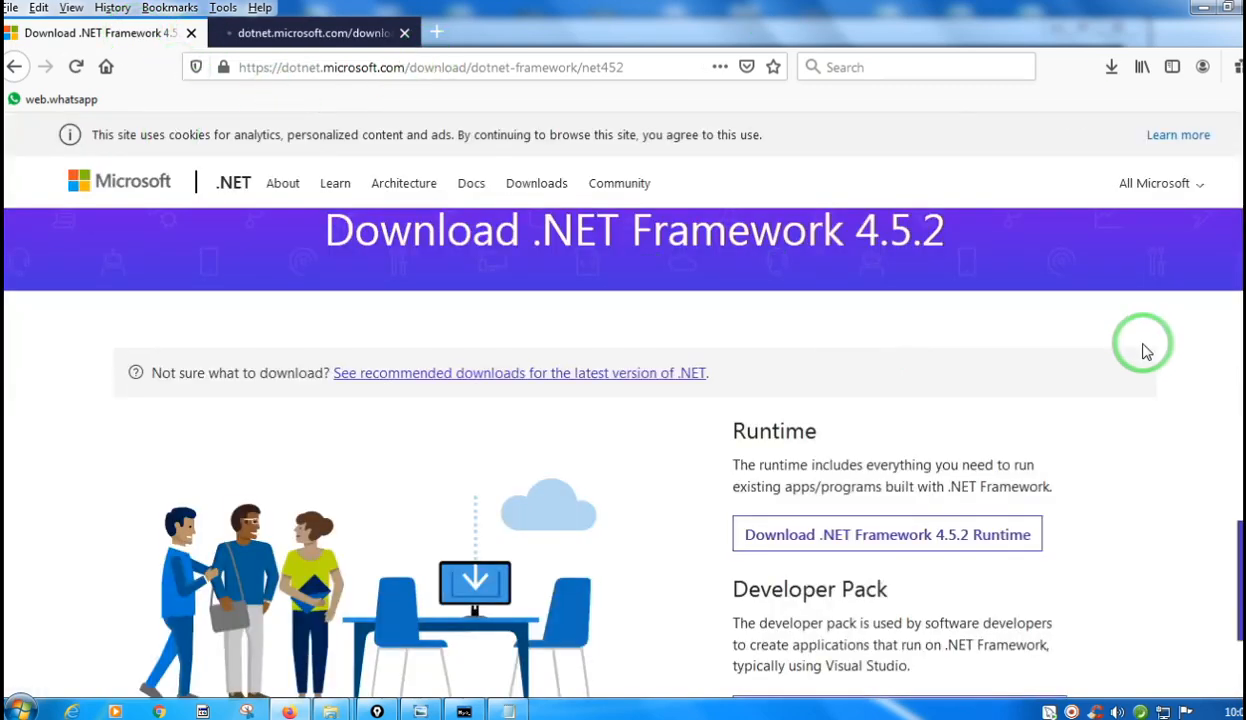
scroll(1080, 400, down, 3)
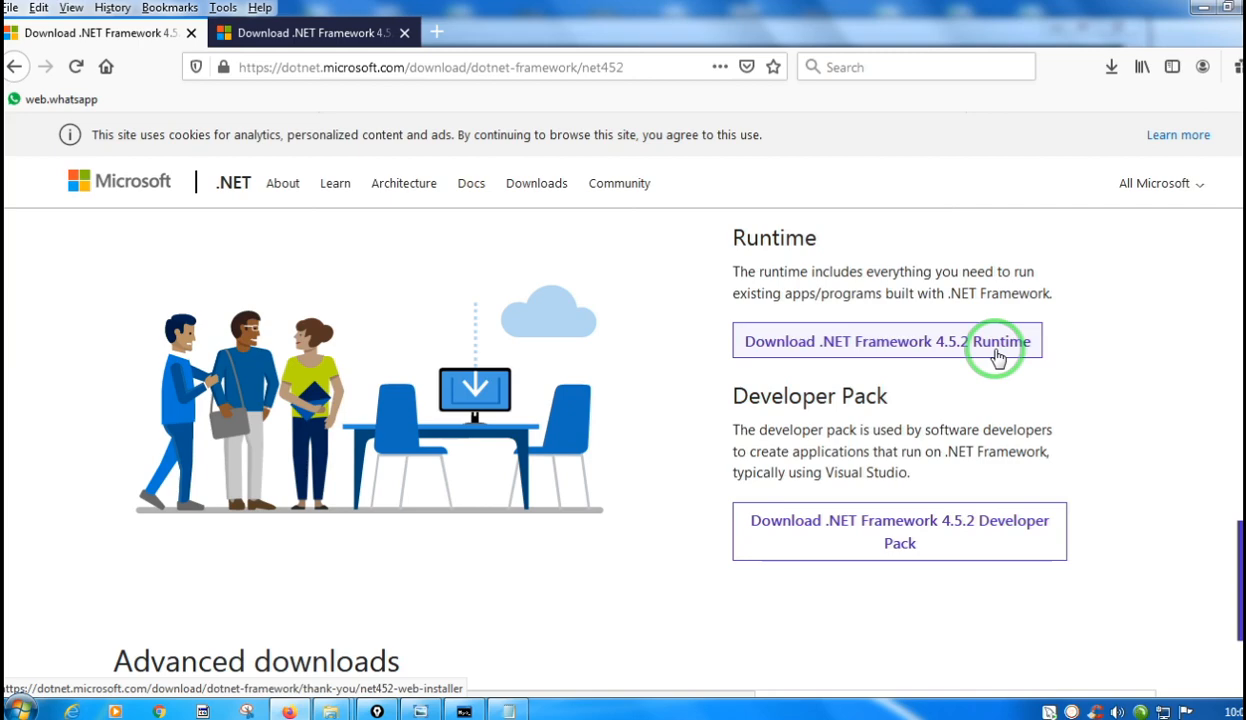
click(1203, 9)
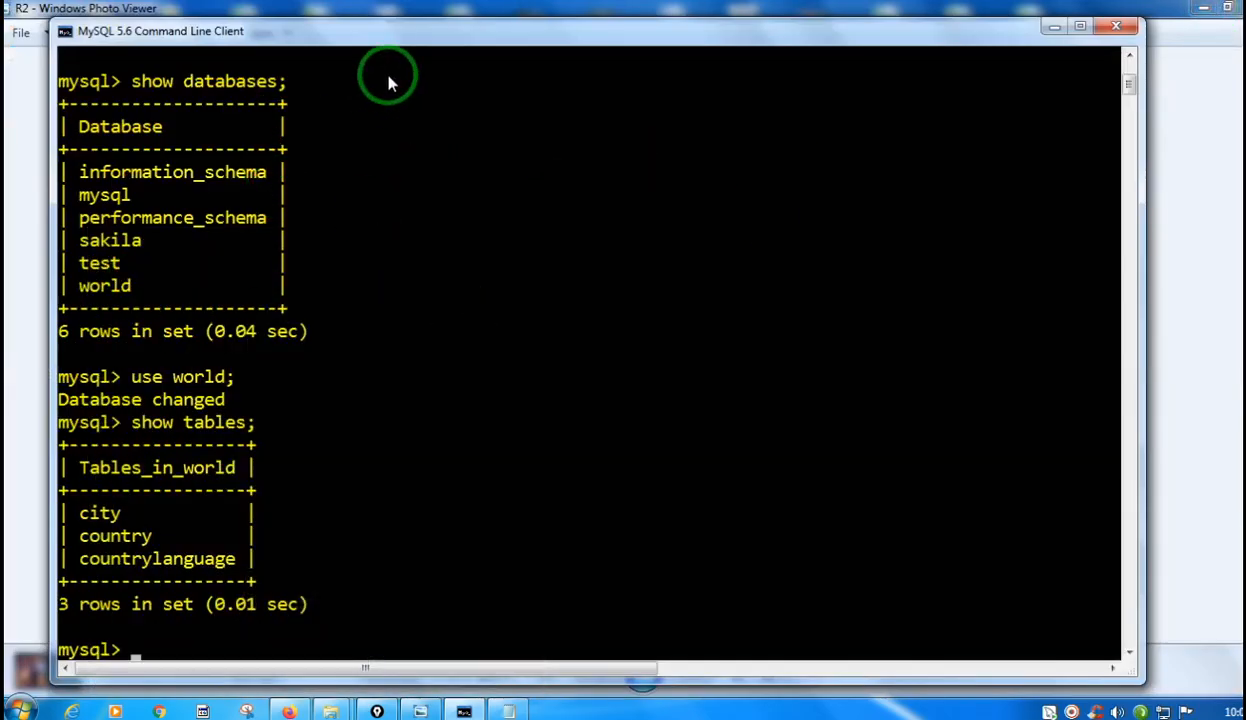